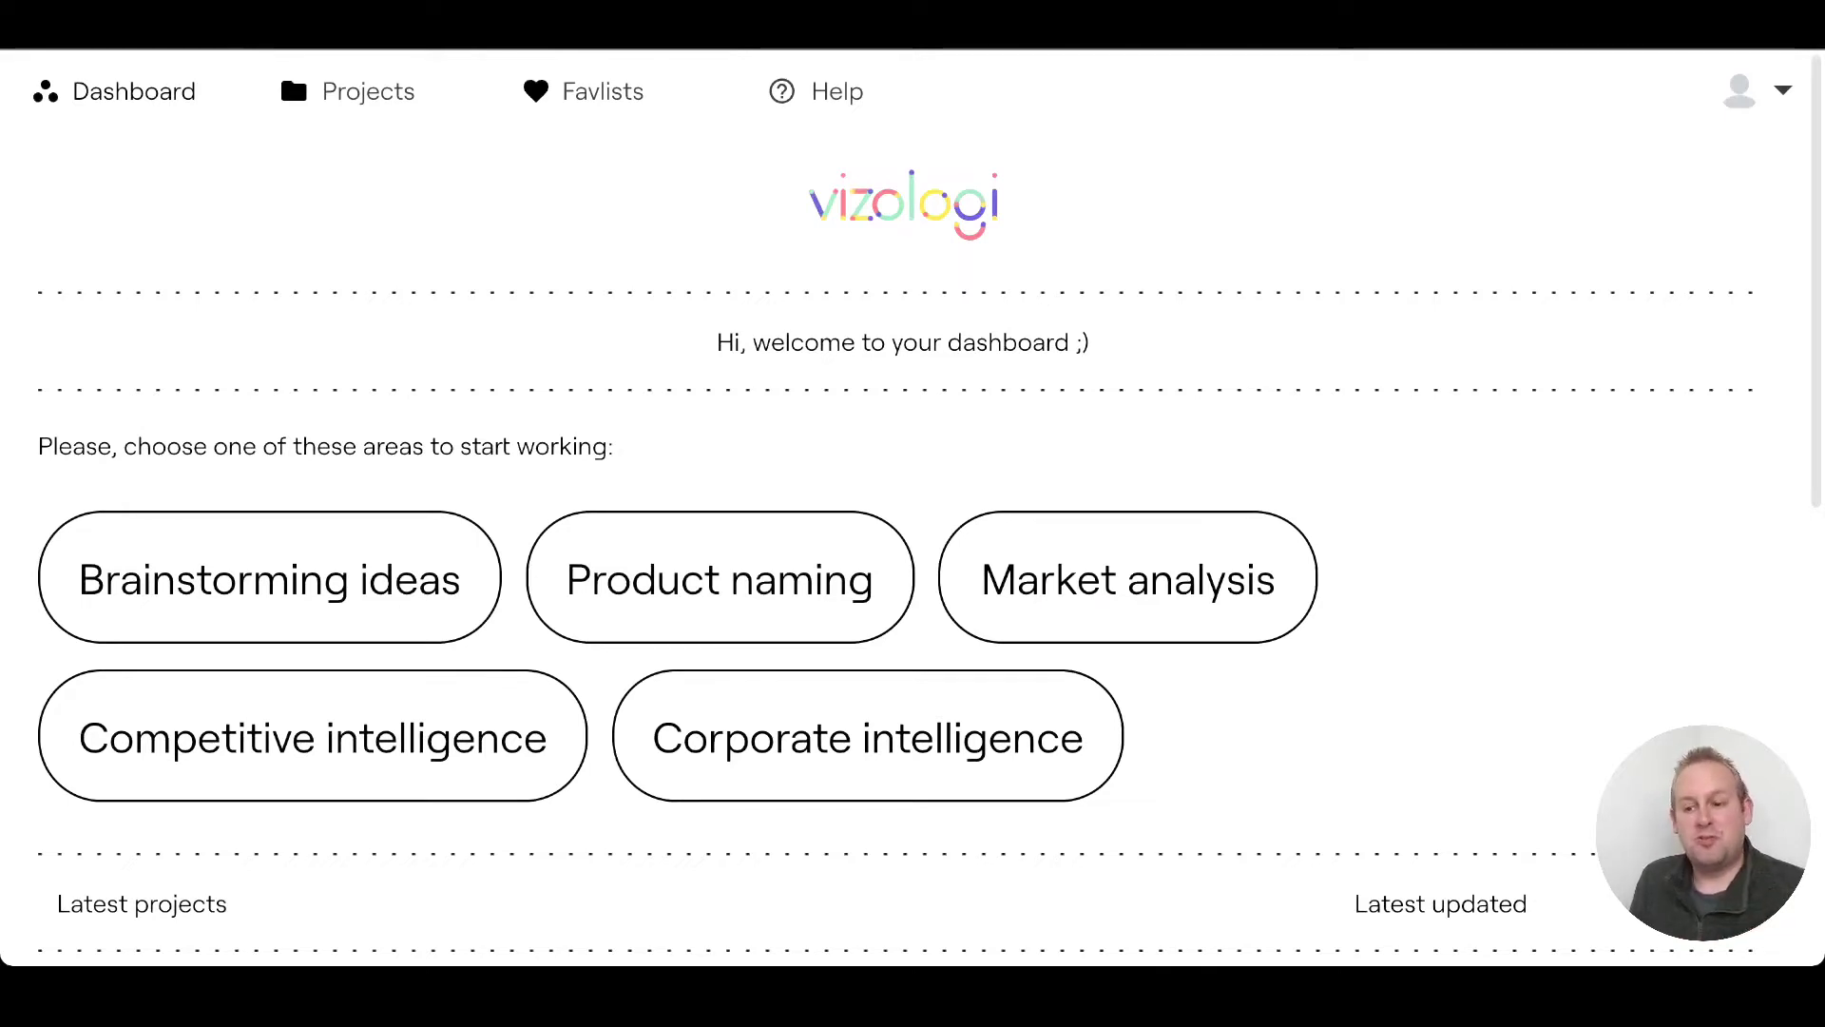
scroll(913, 508, down, 1)
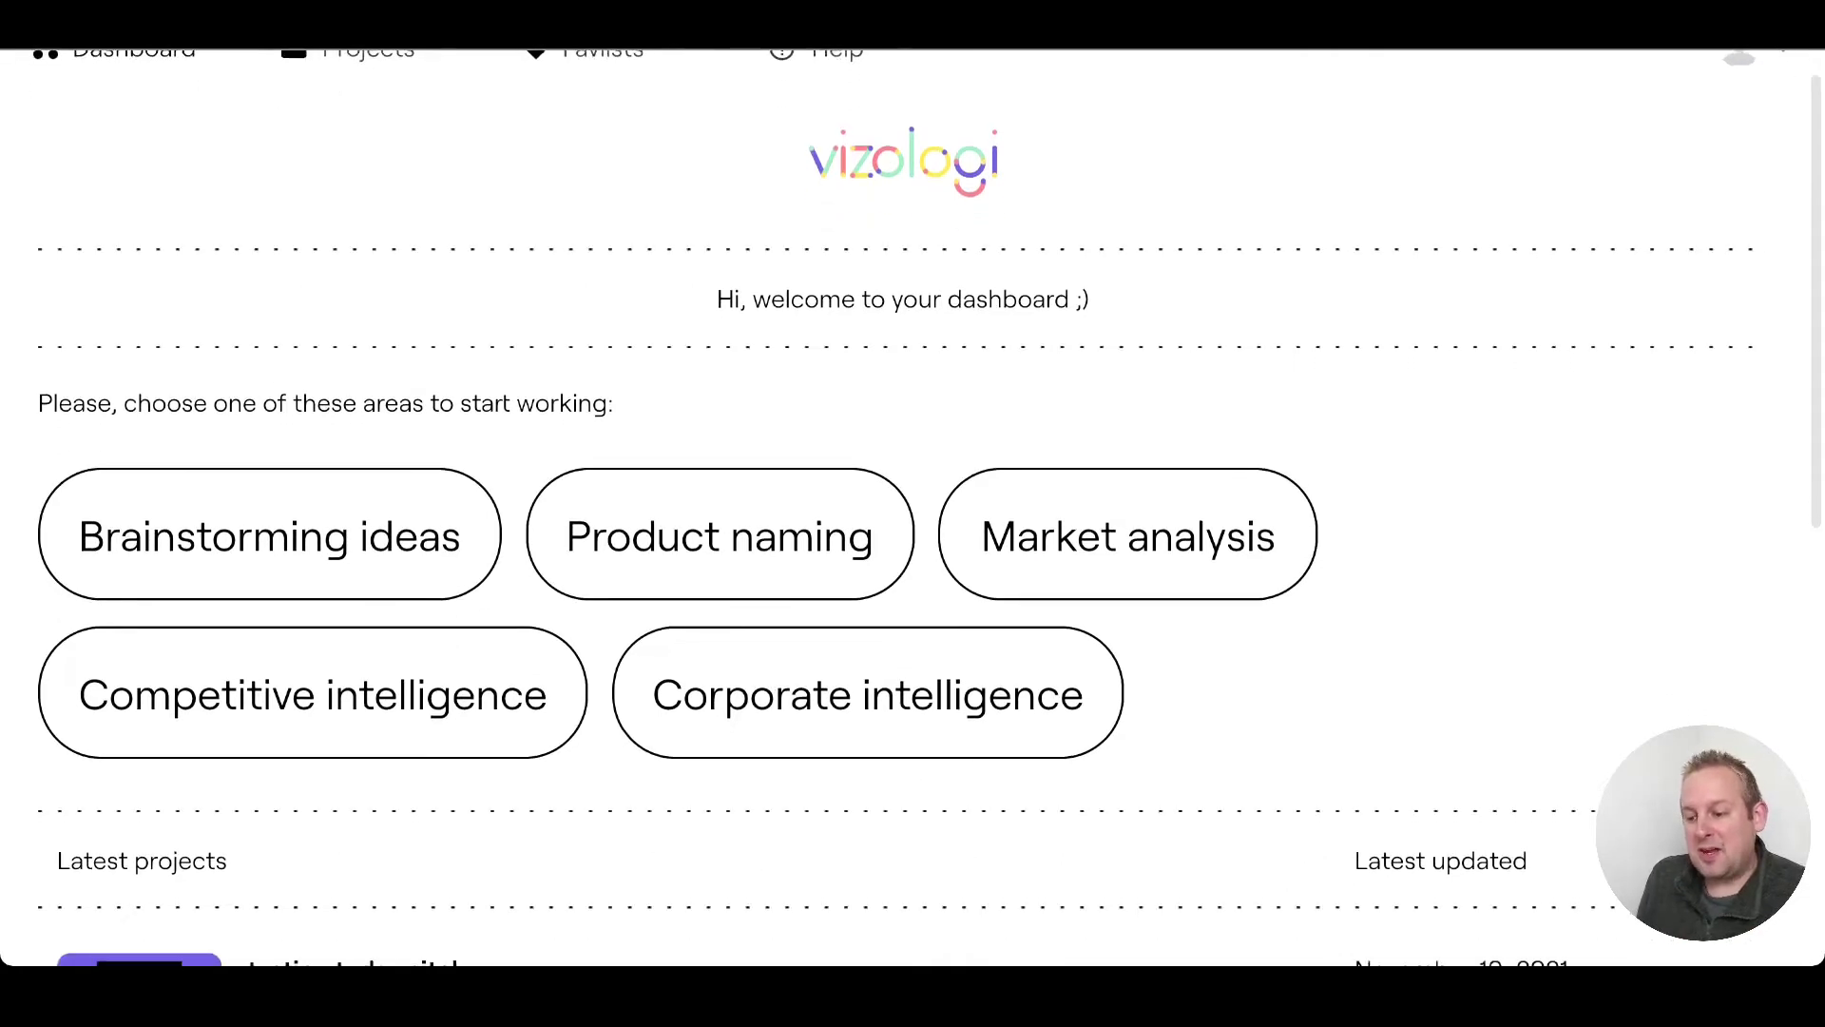
scroll(913, 508, up, 1)
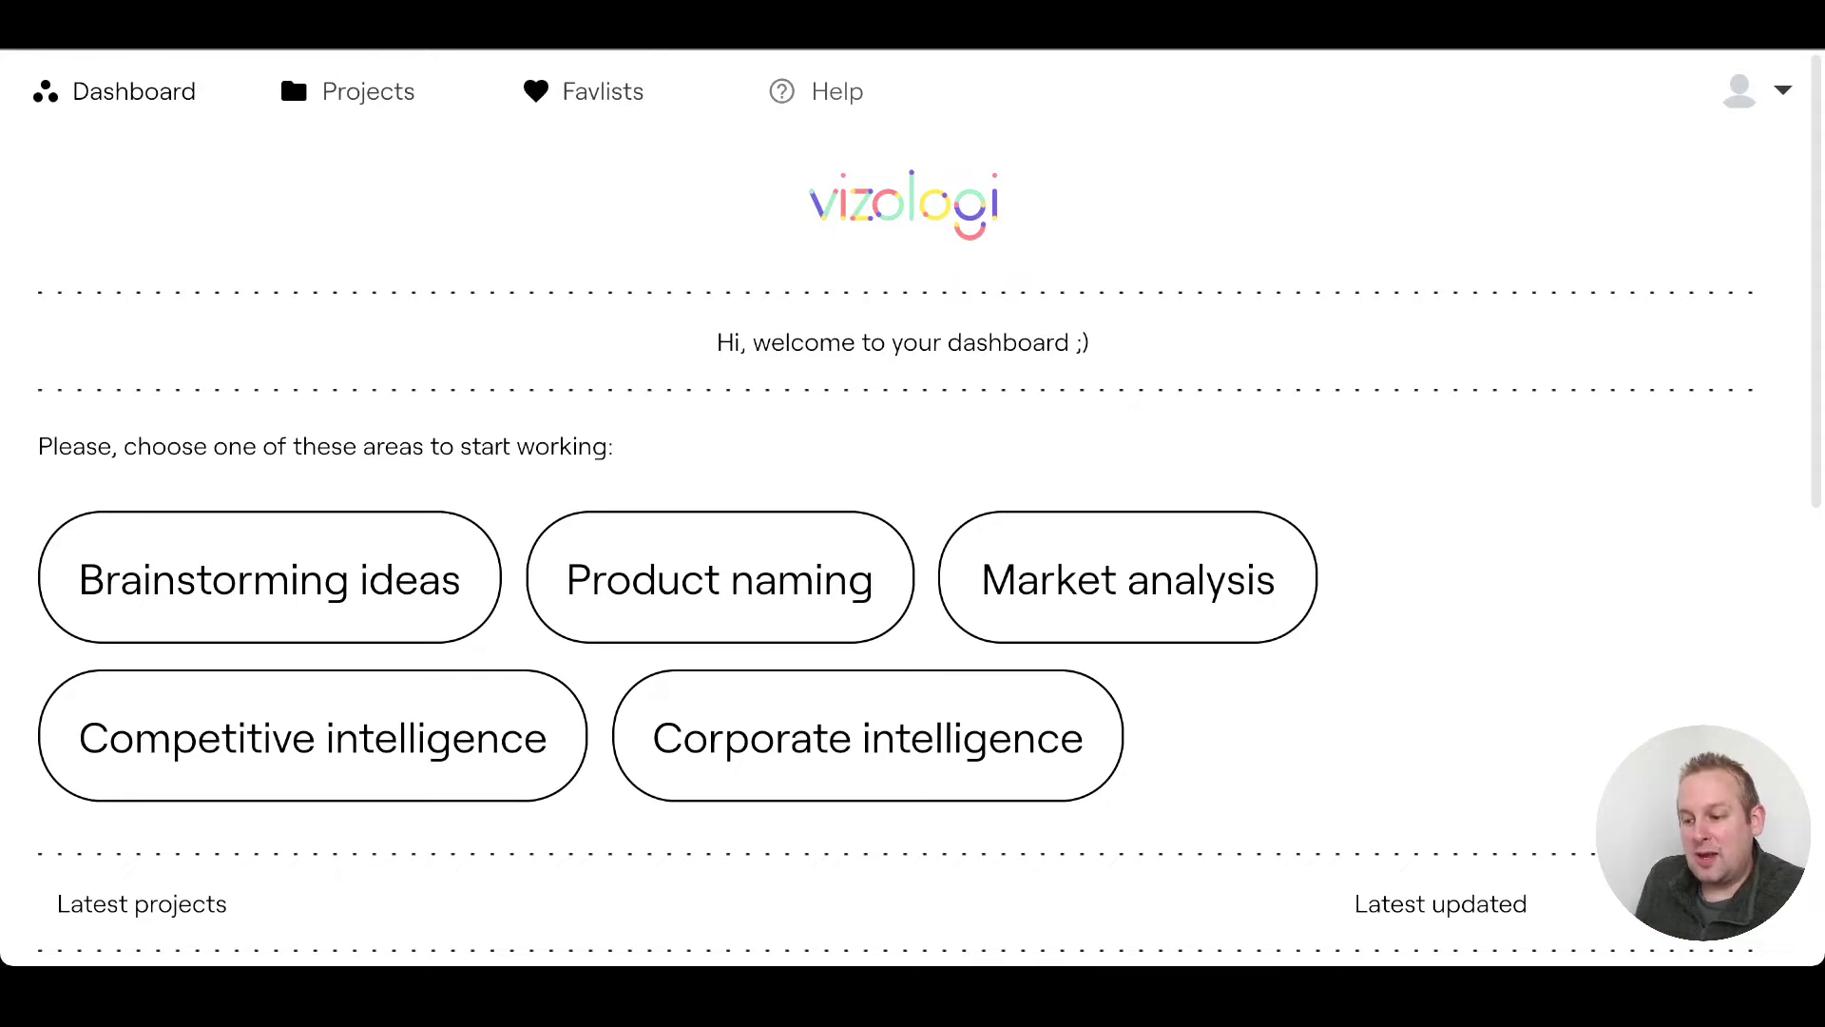
click(837, 91)
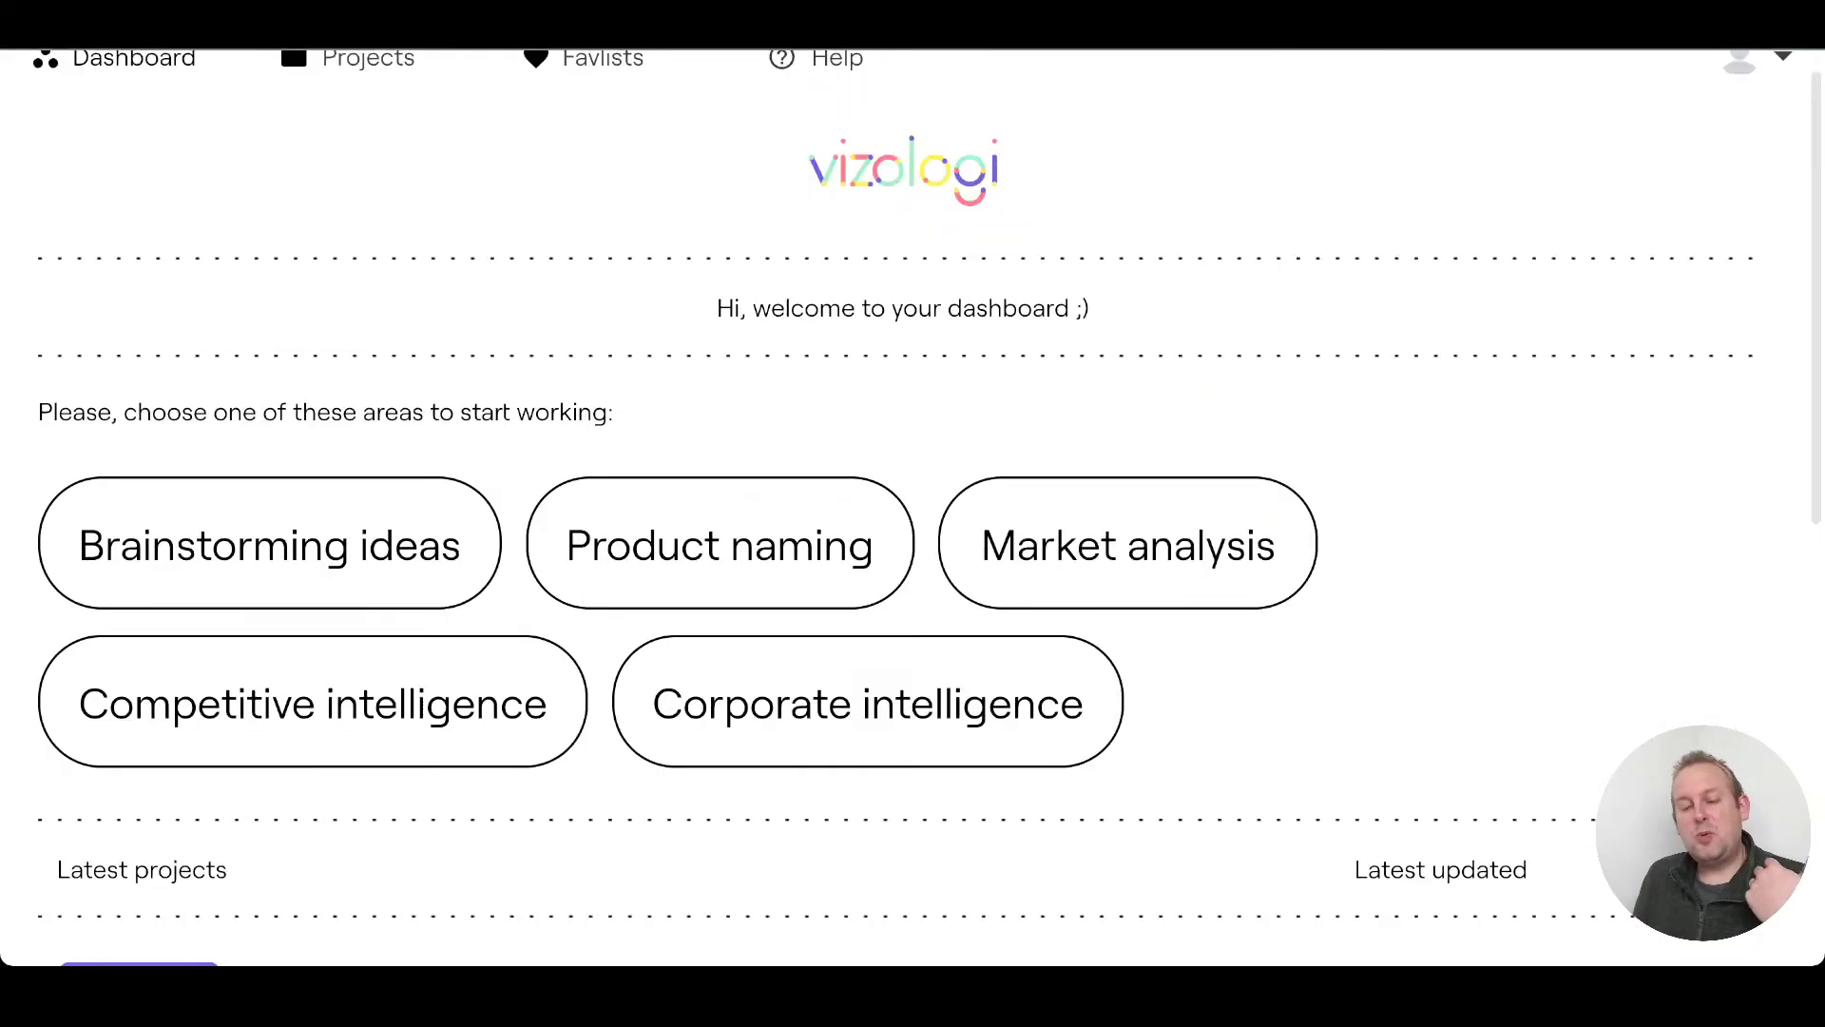
scroll(903, 508, up, 1)
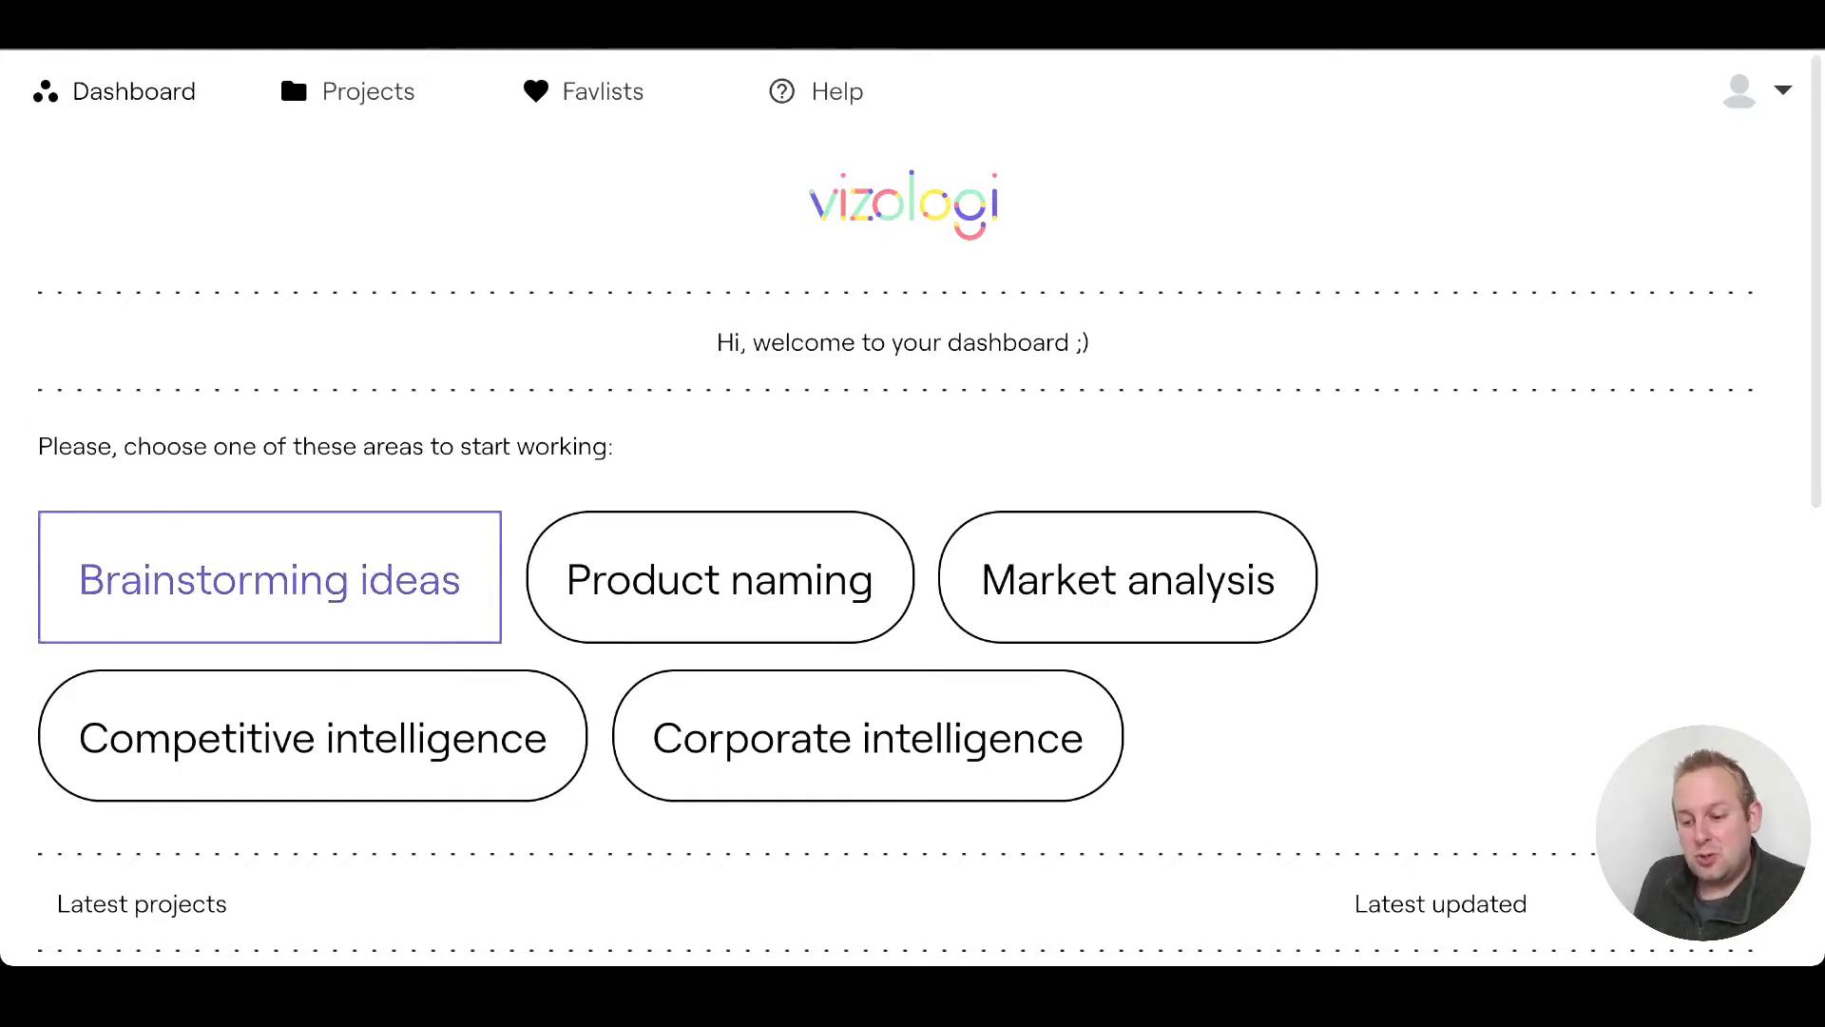
Step: Open the Brainstorming ideas area and generate a random idea
click(270, 577)
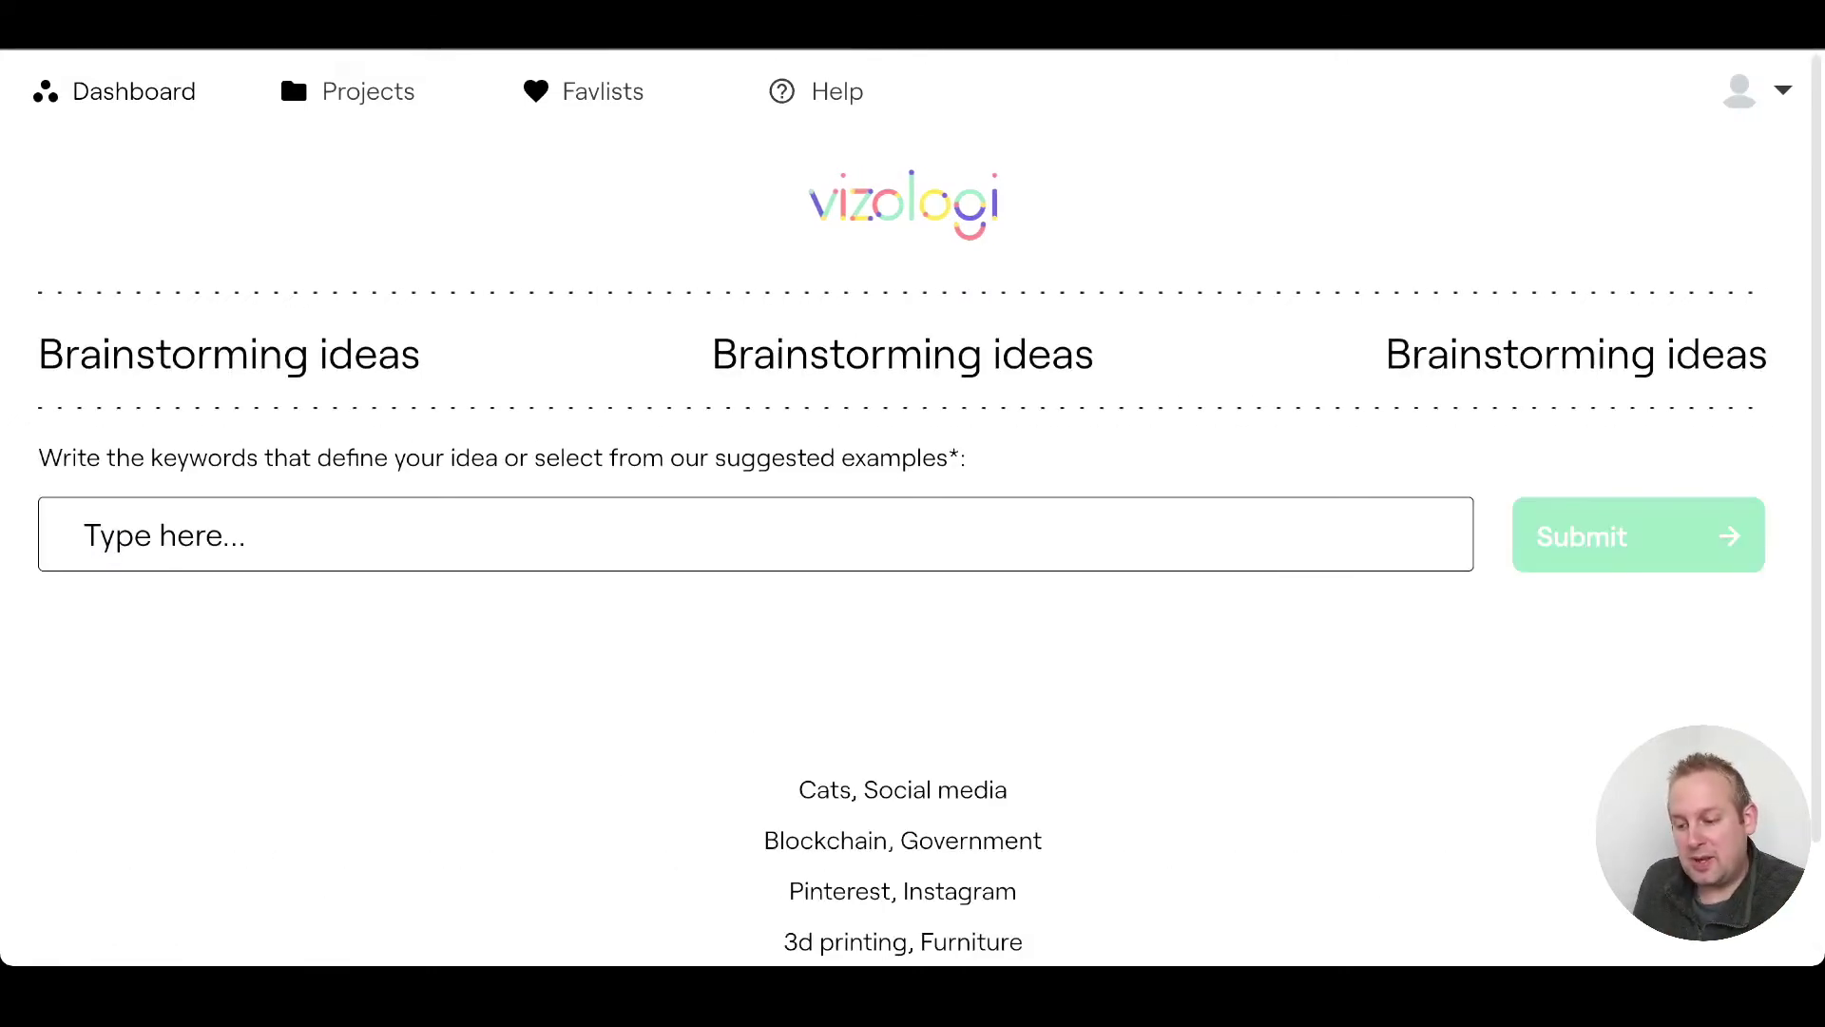
scroll(903, 508, down, 1)
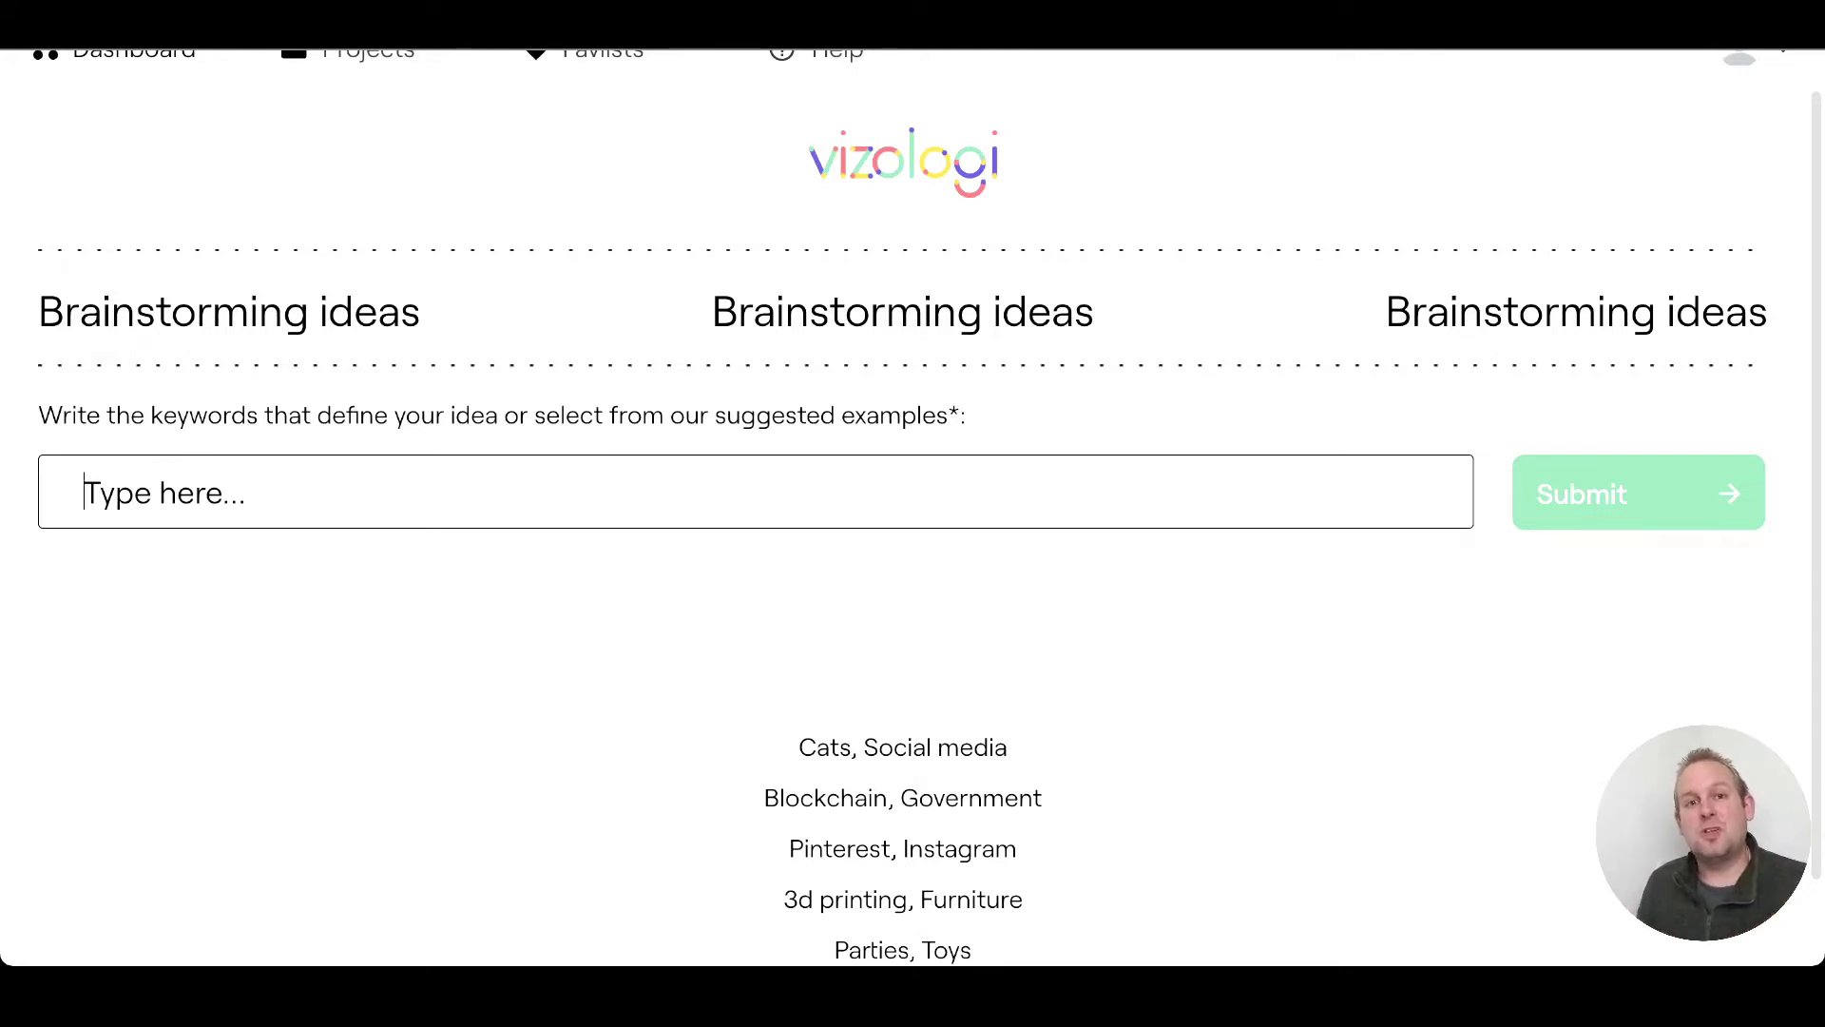
scroll(912, 503, down, 1)
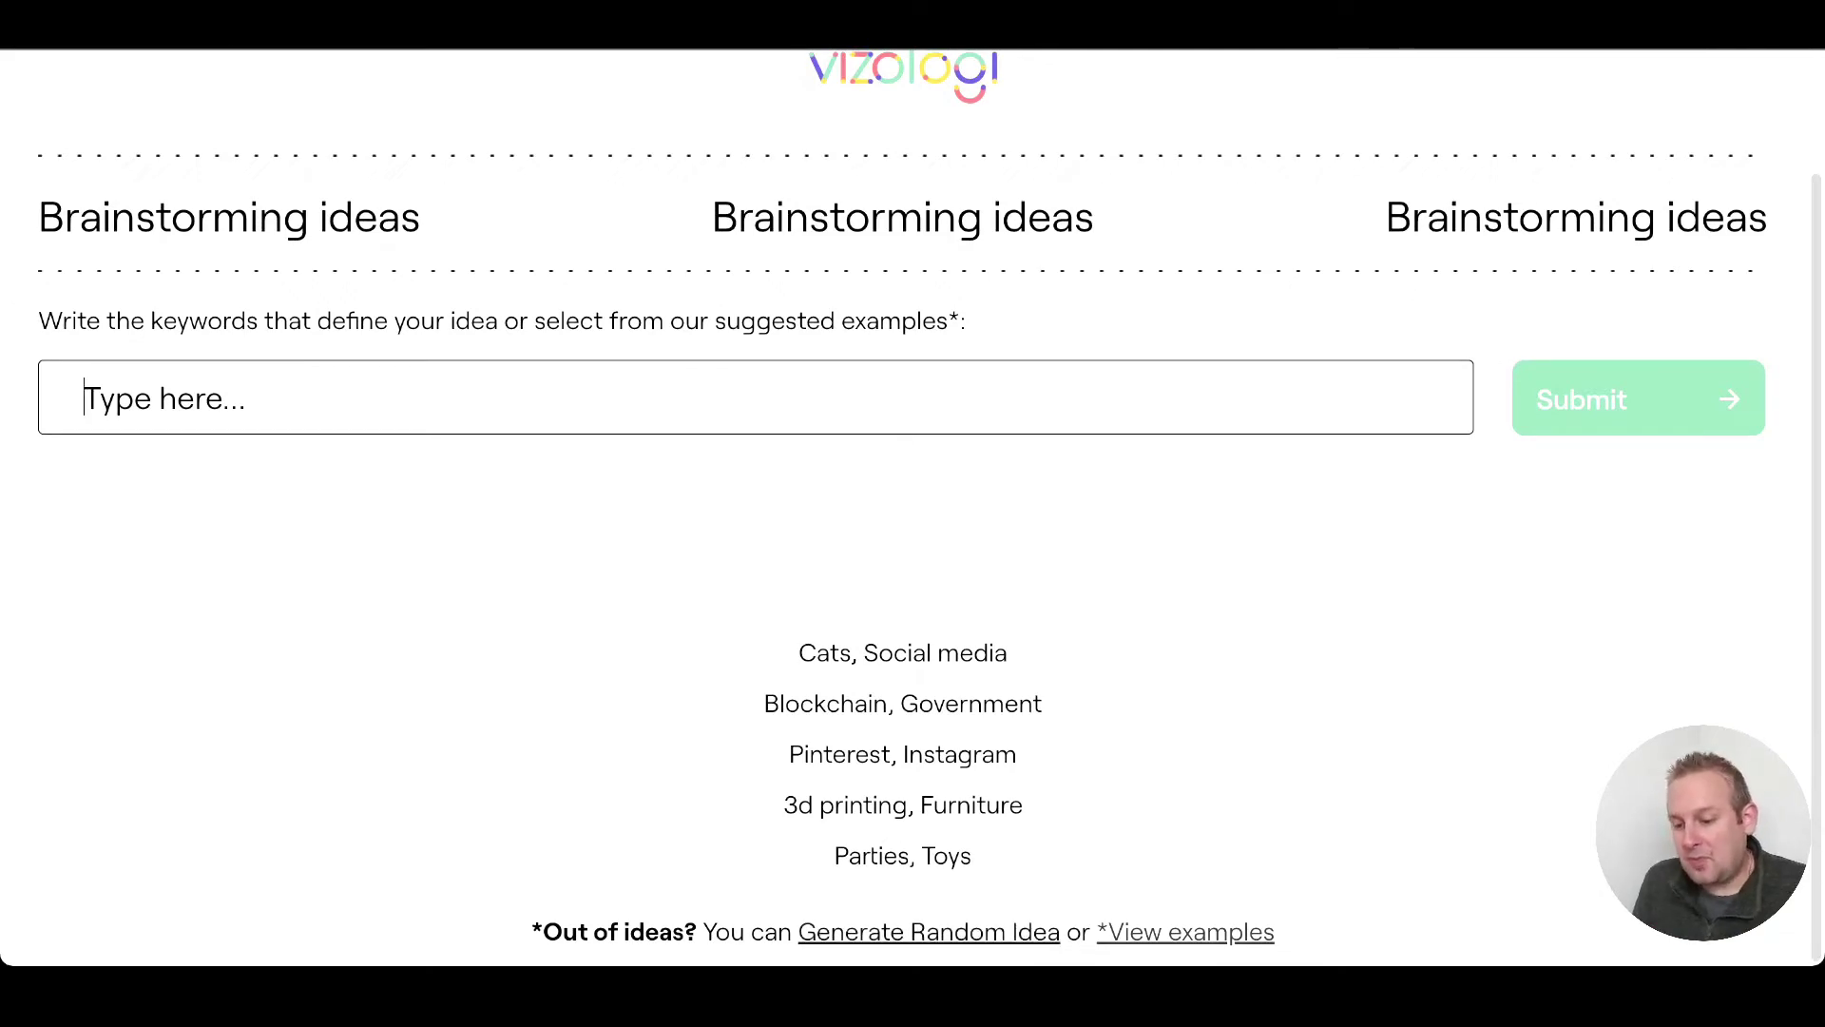
click(929, 933)
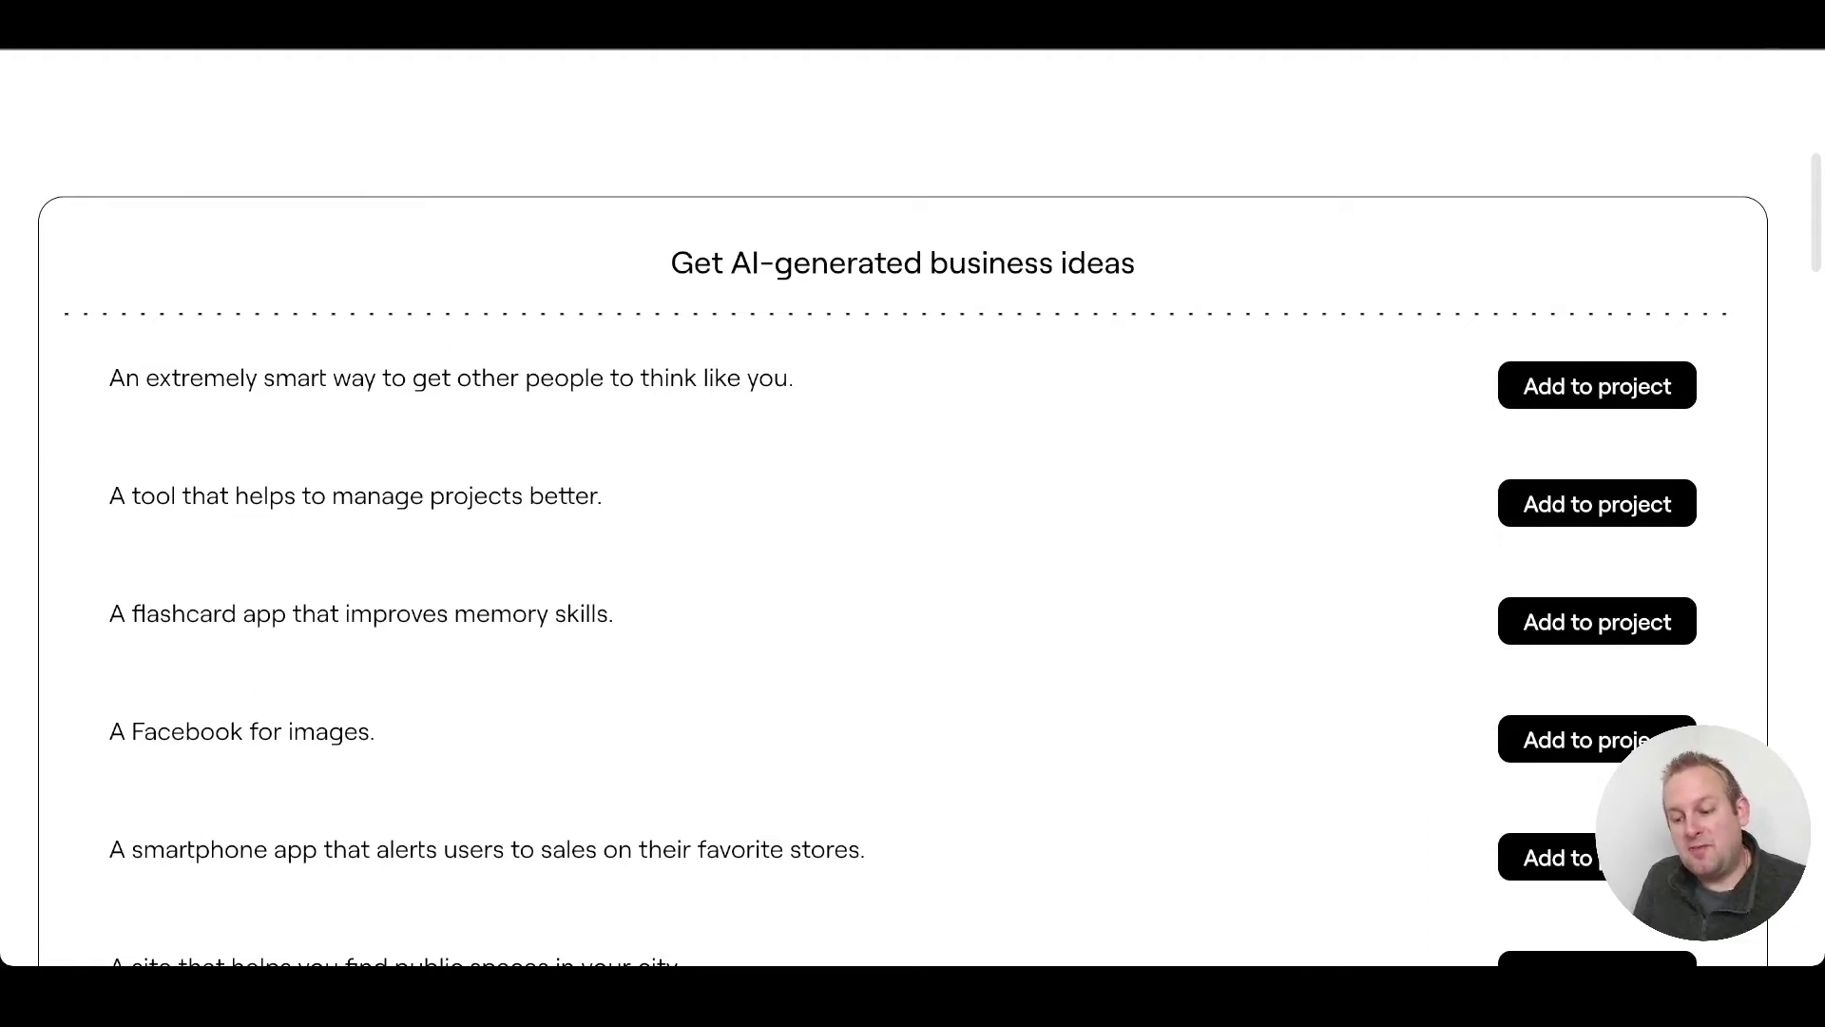
Step: Add the generated idea "A tool that helps to manage projects better" to a new project named "Project management"
scroll(903, 563, down, 1)
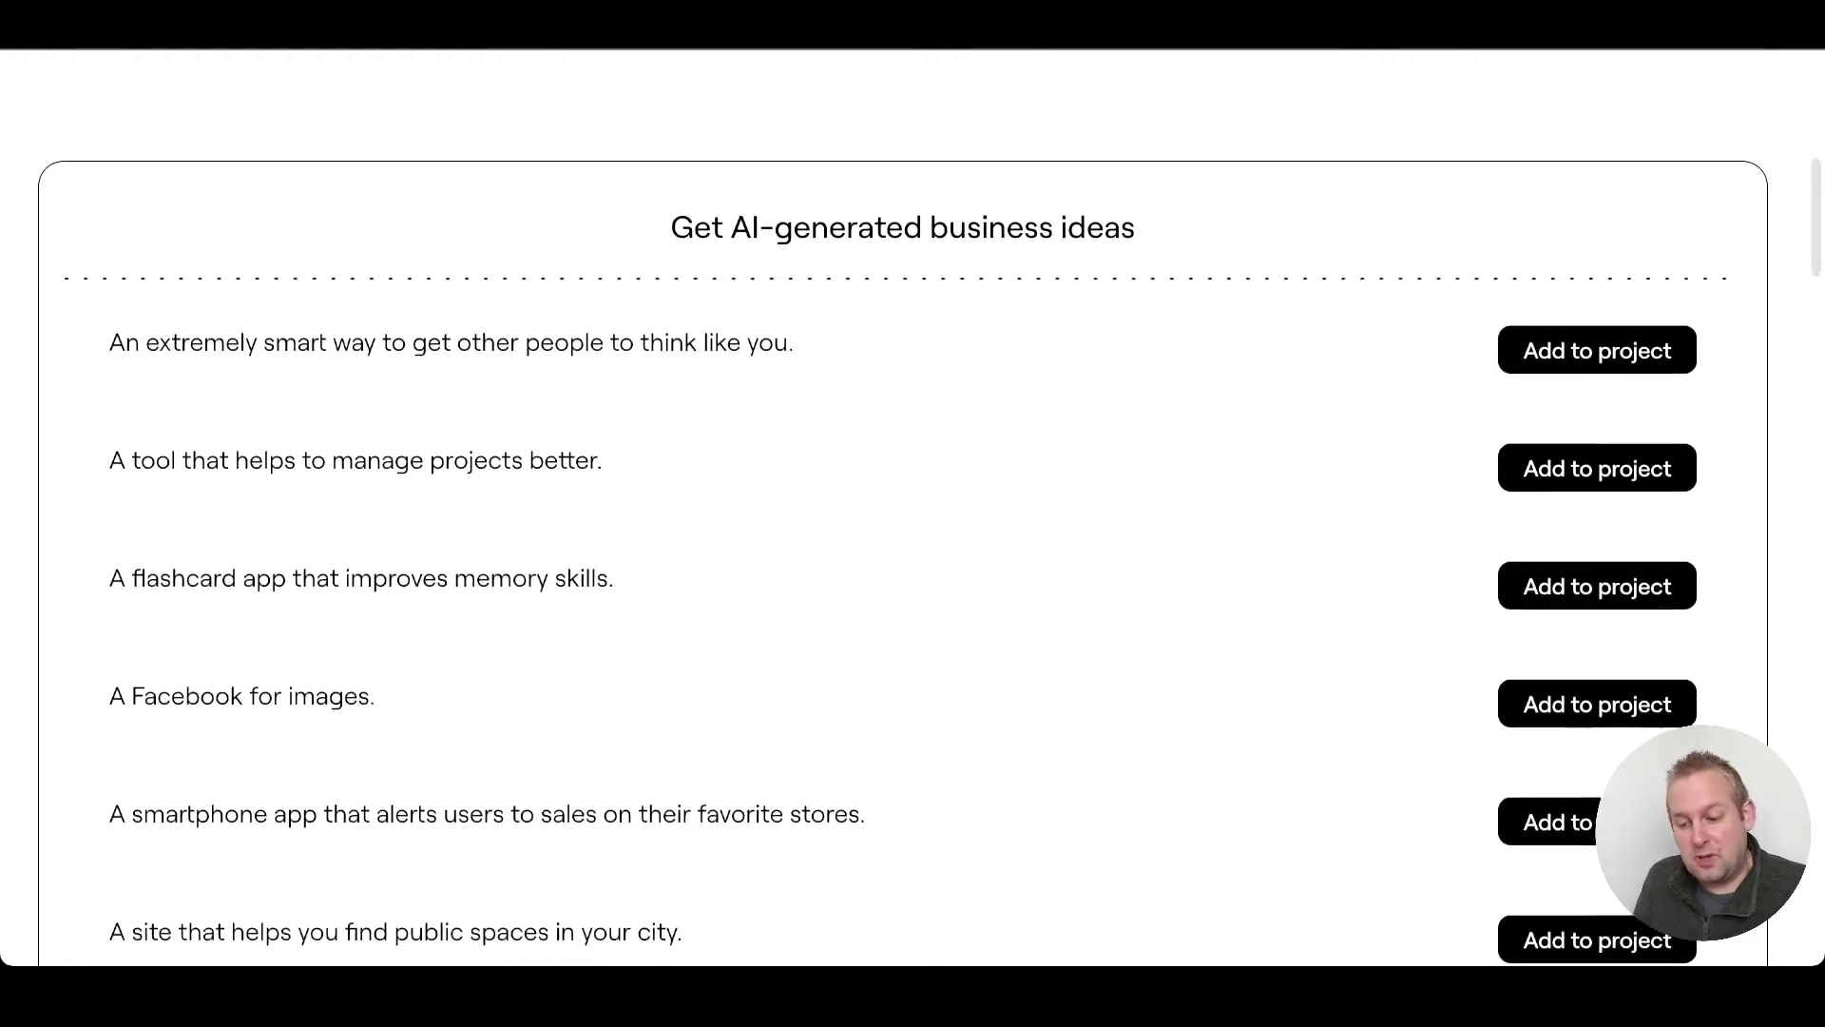
scroll(904, 563, down, 3)
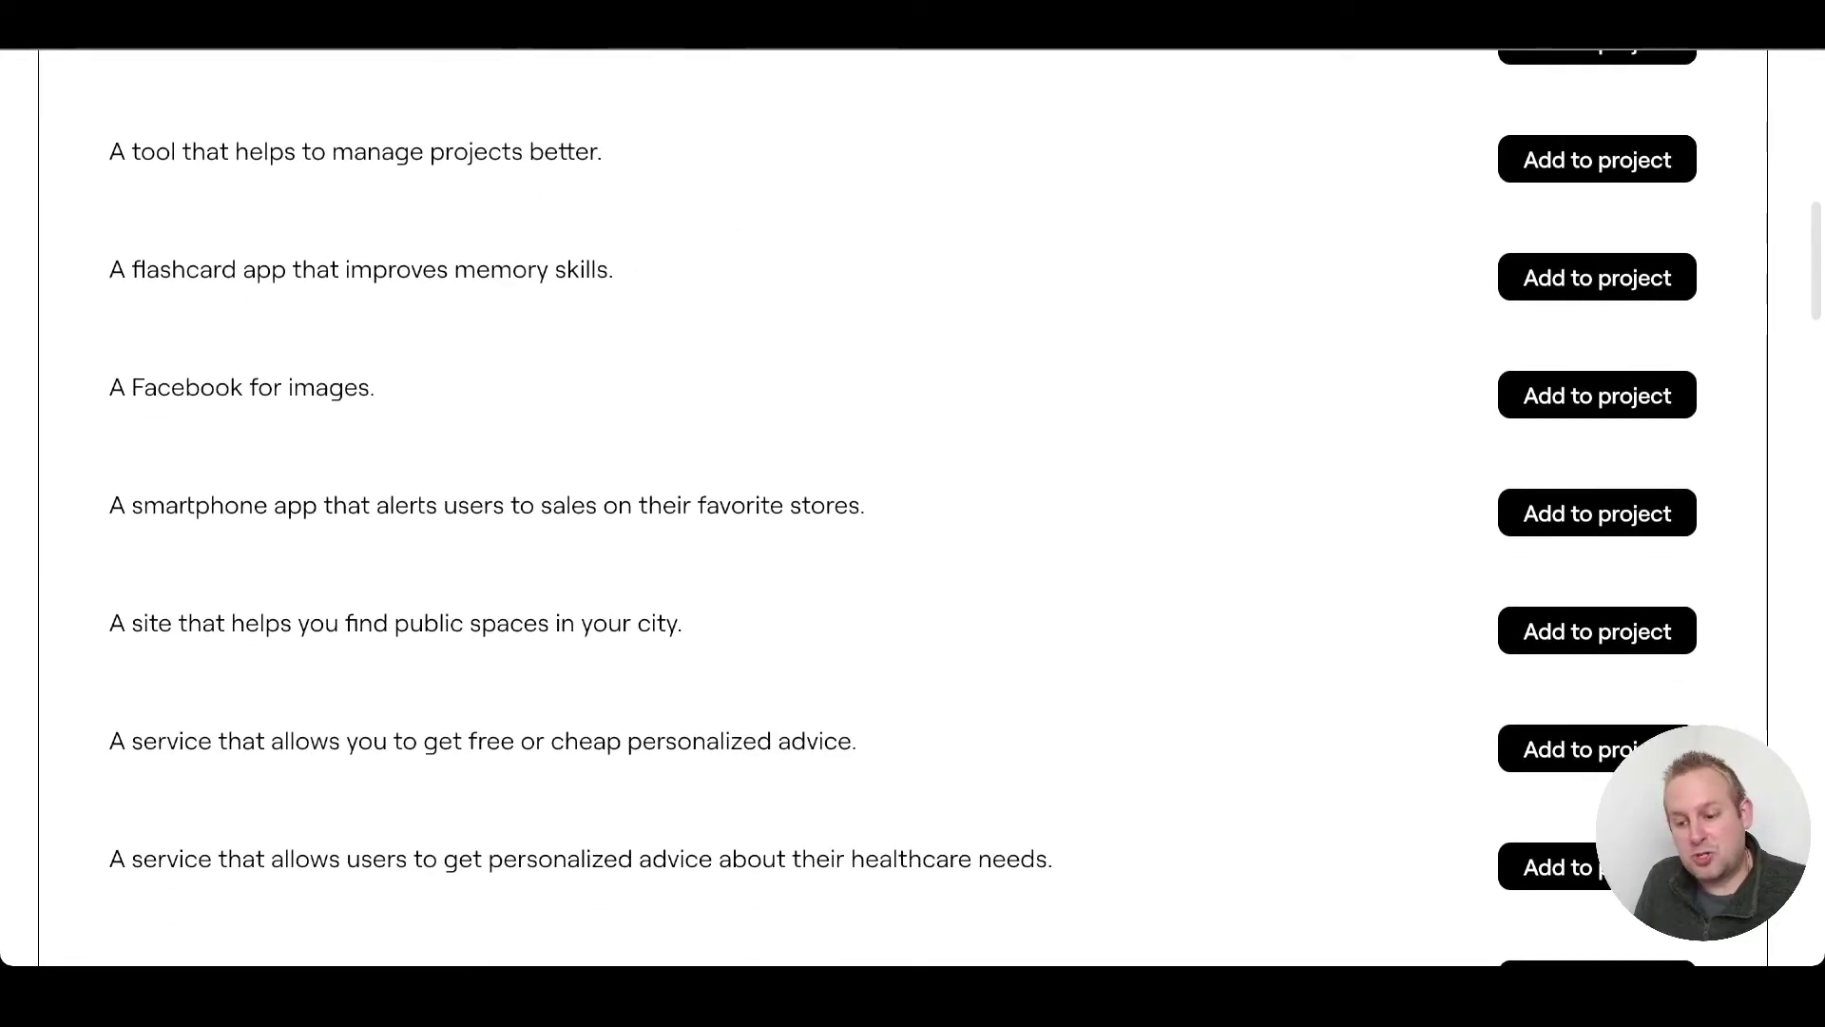
scroll(903, 563, down, 1)
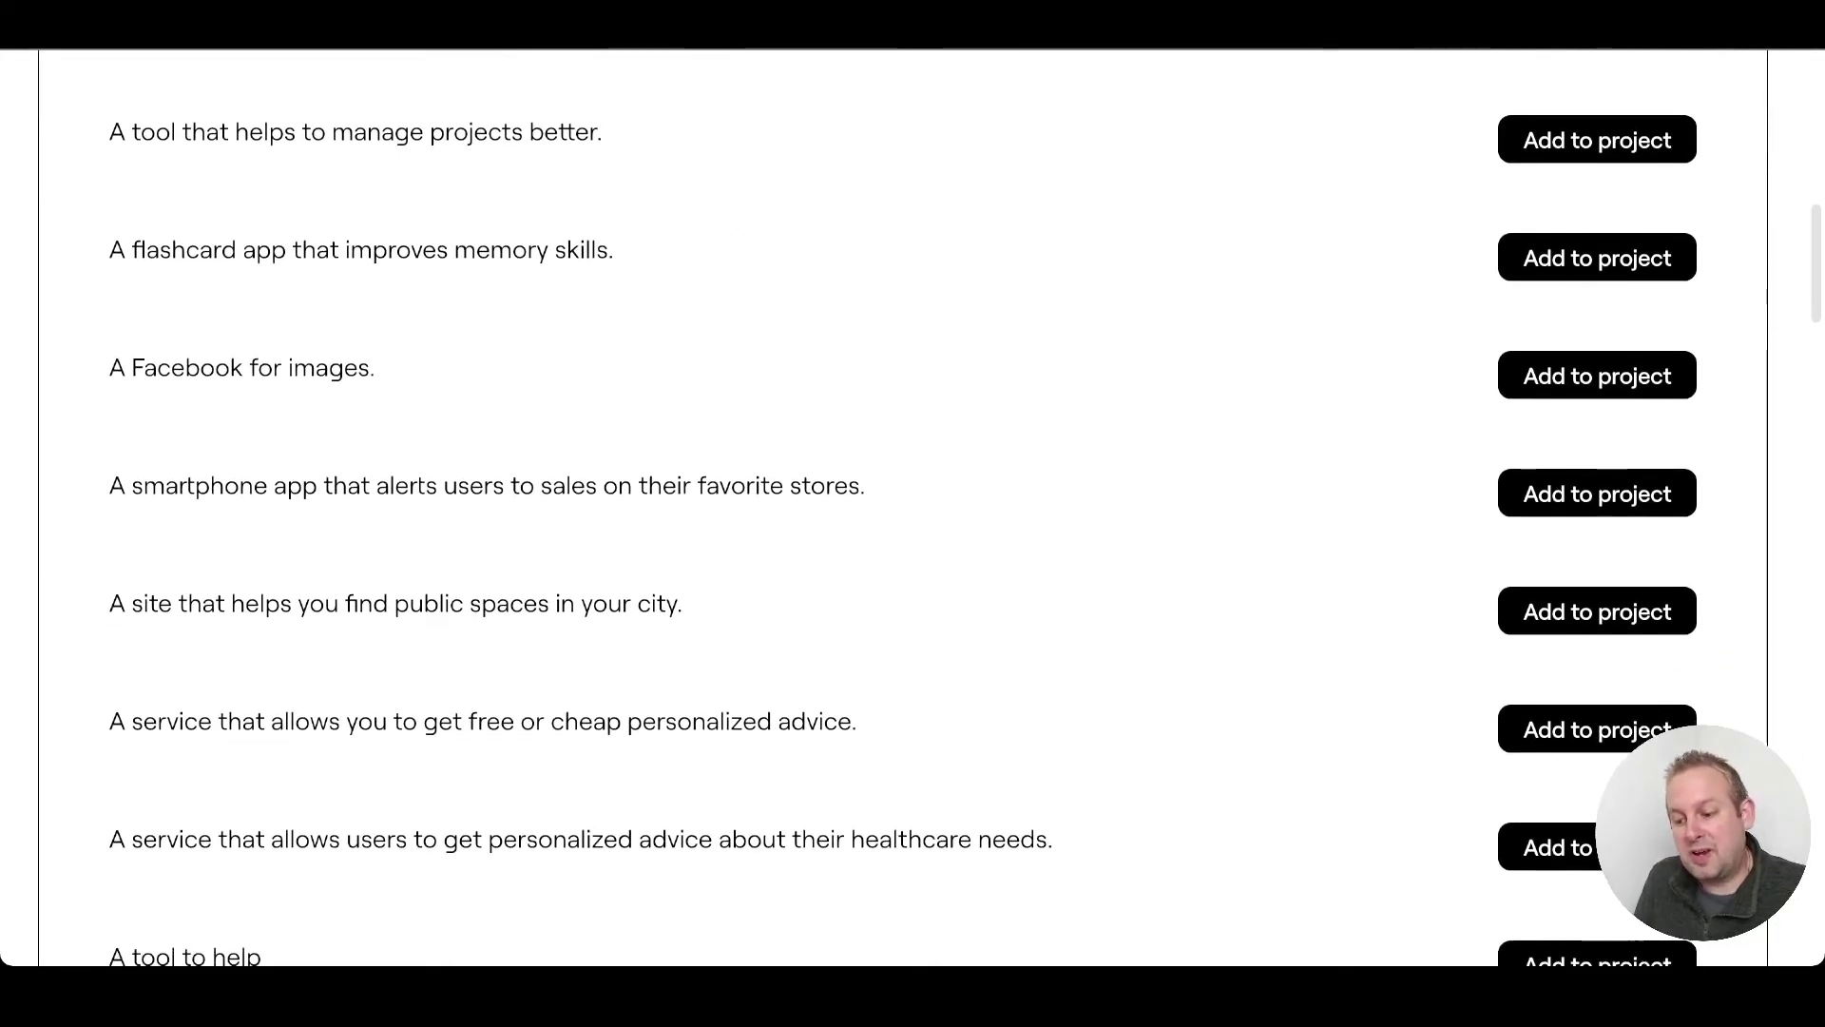
scroll(903, 563, down, 5)
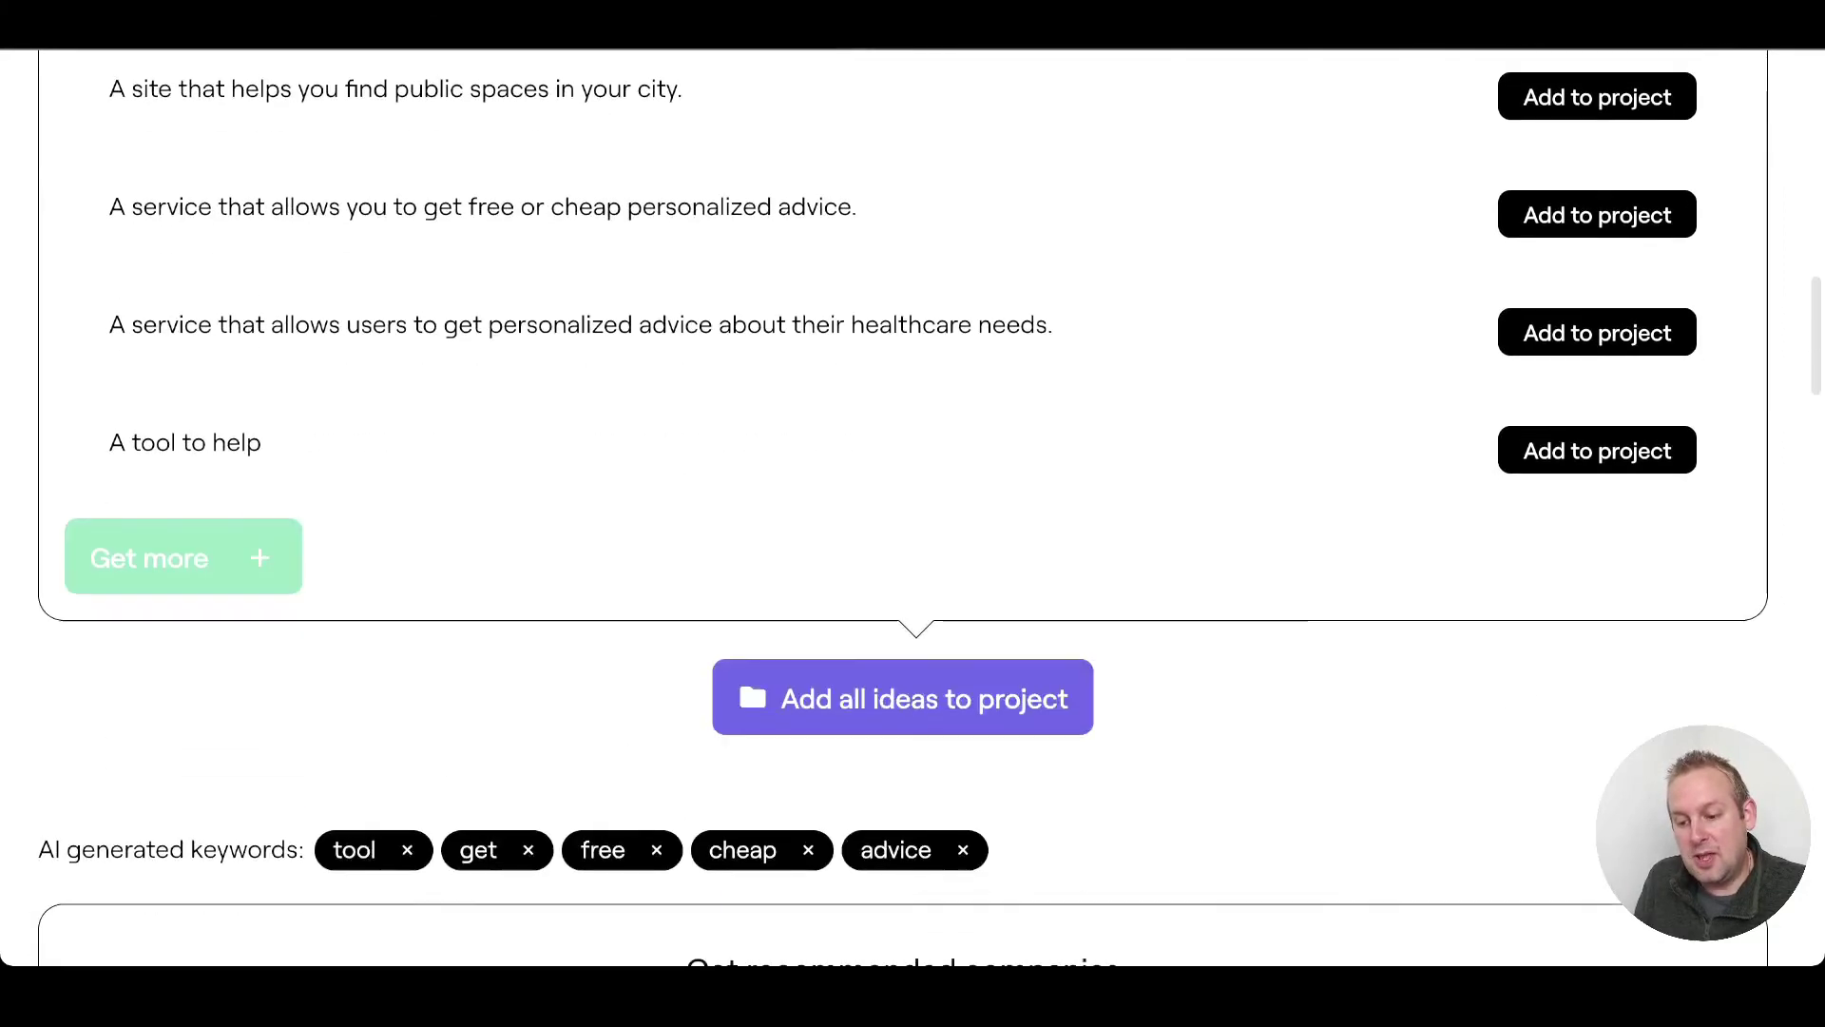
scroll(903, 562, up, 4)
scroll(904, 563, down, 1)
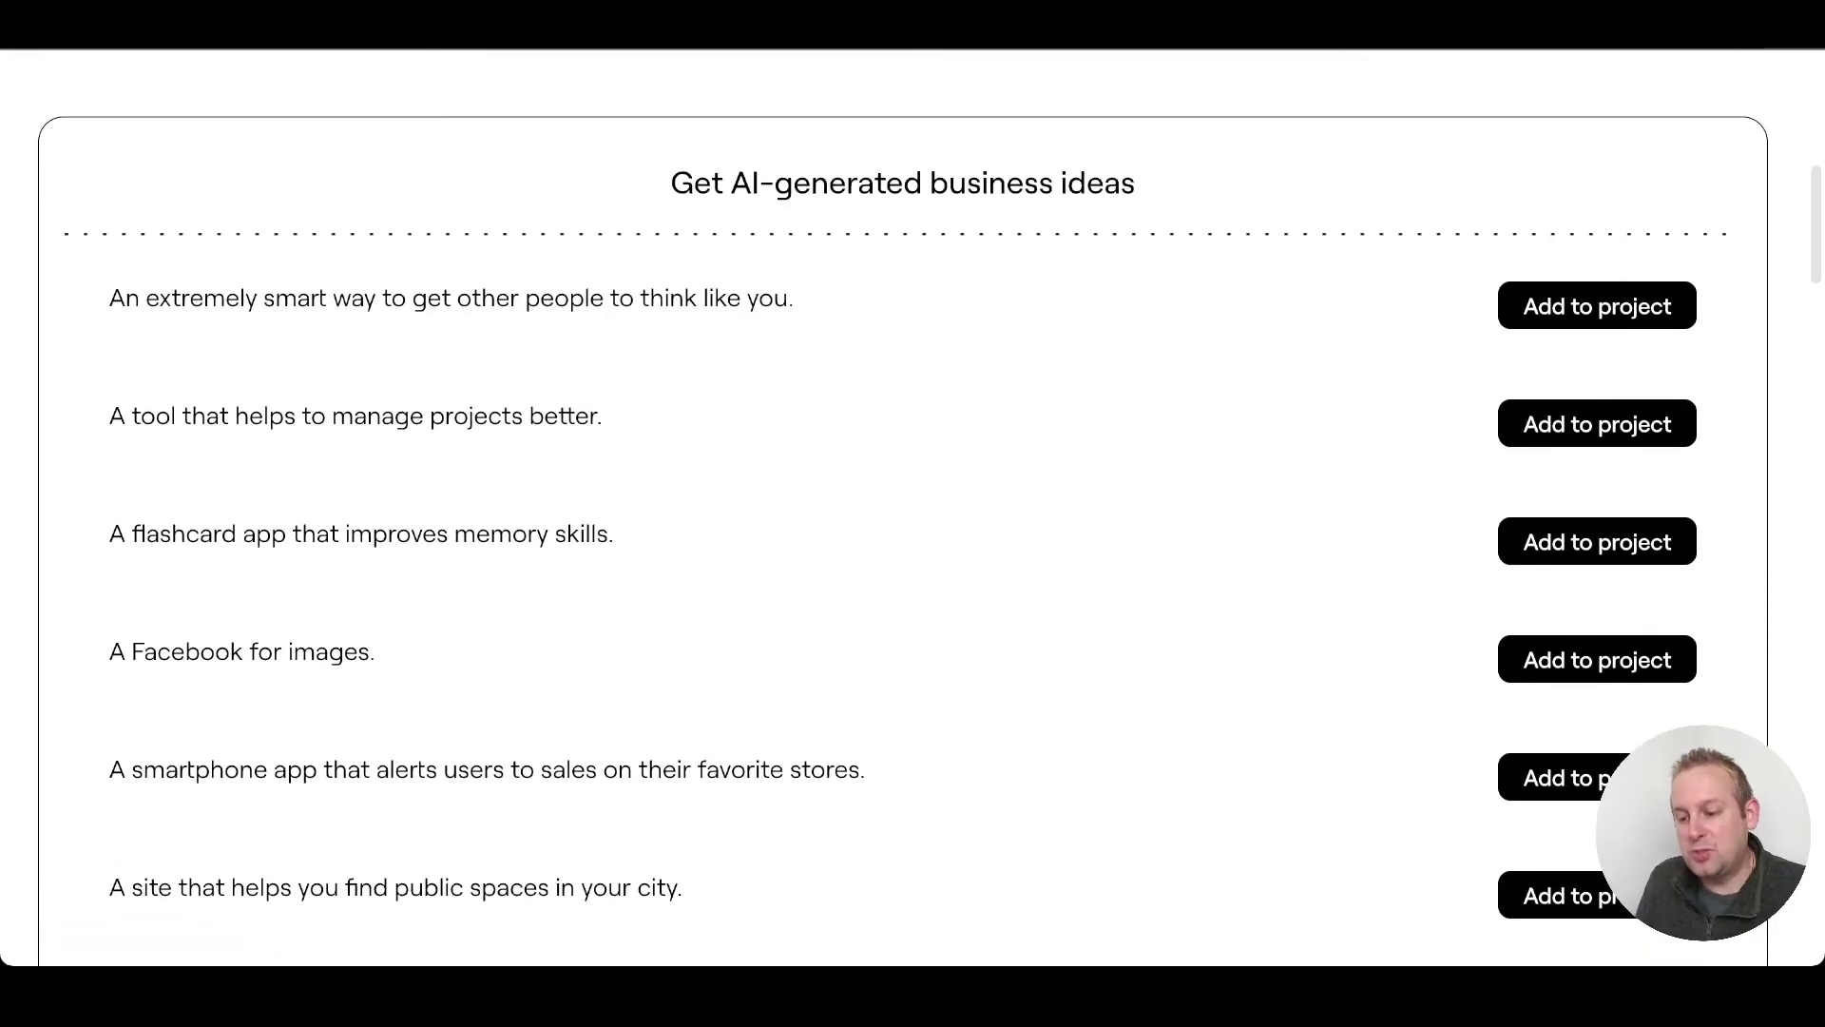
click(1597, 424)
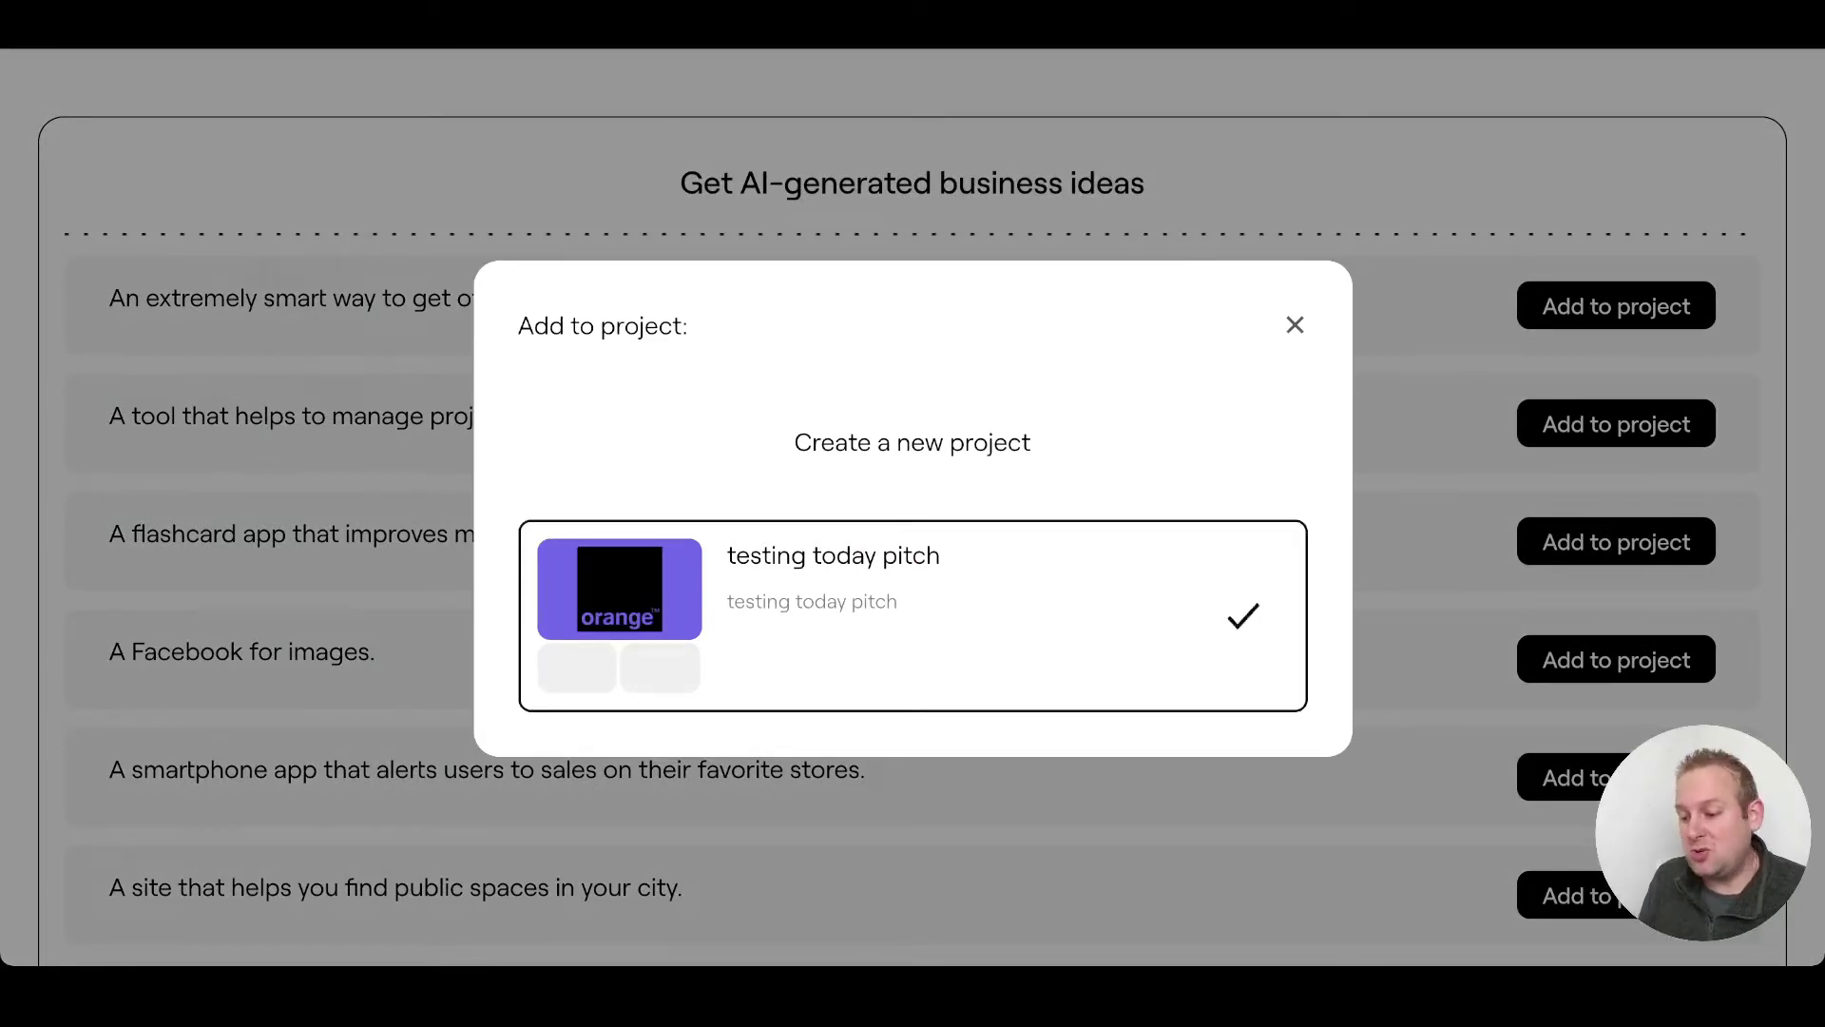
click(912, 443)
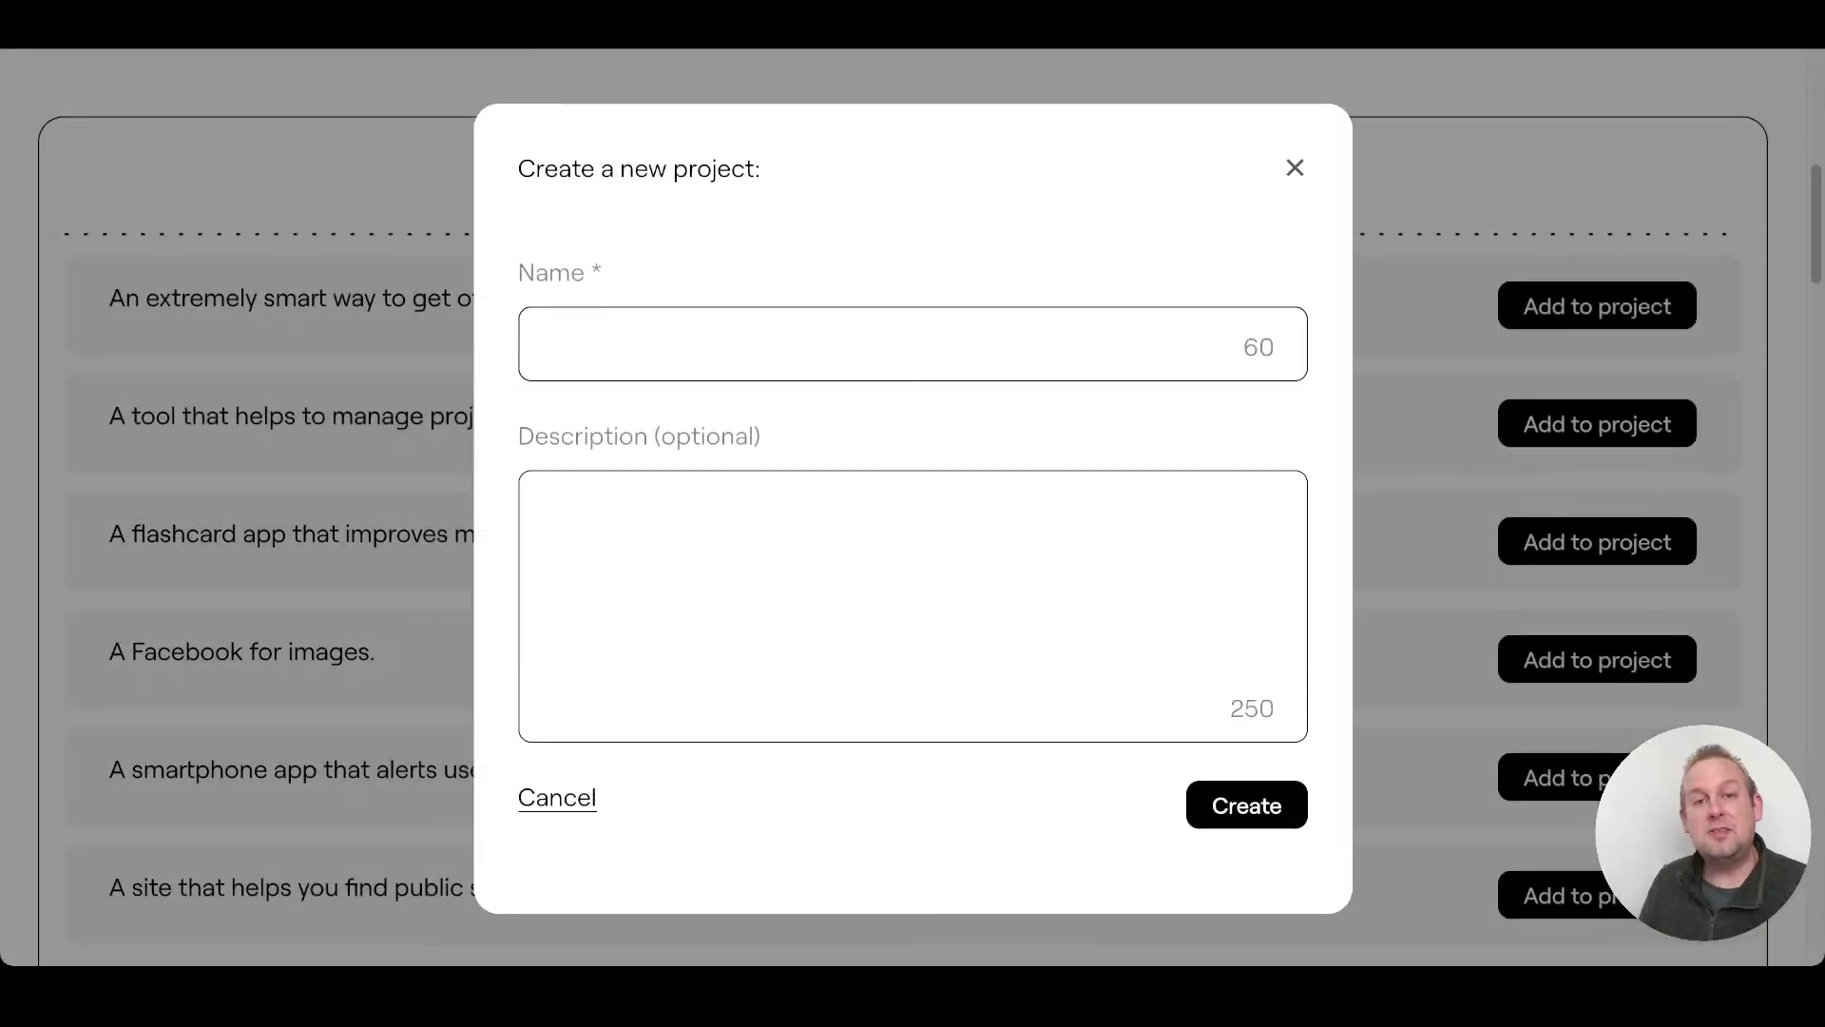
text(Project management)
click(1247, 699)
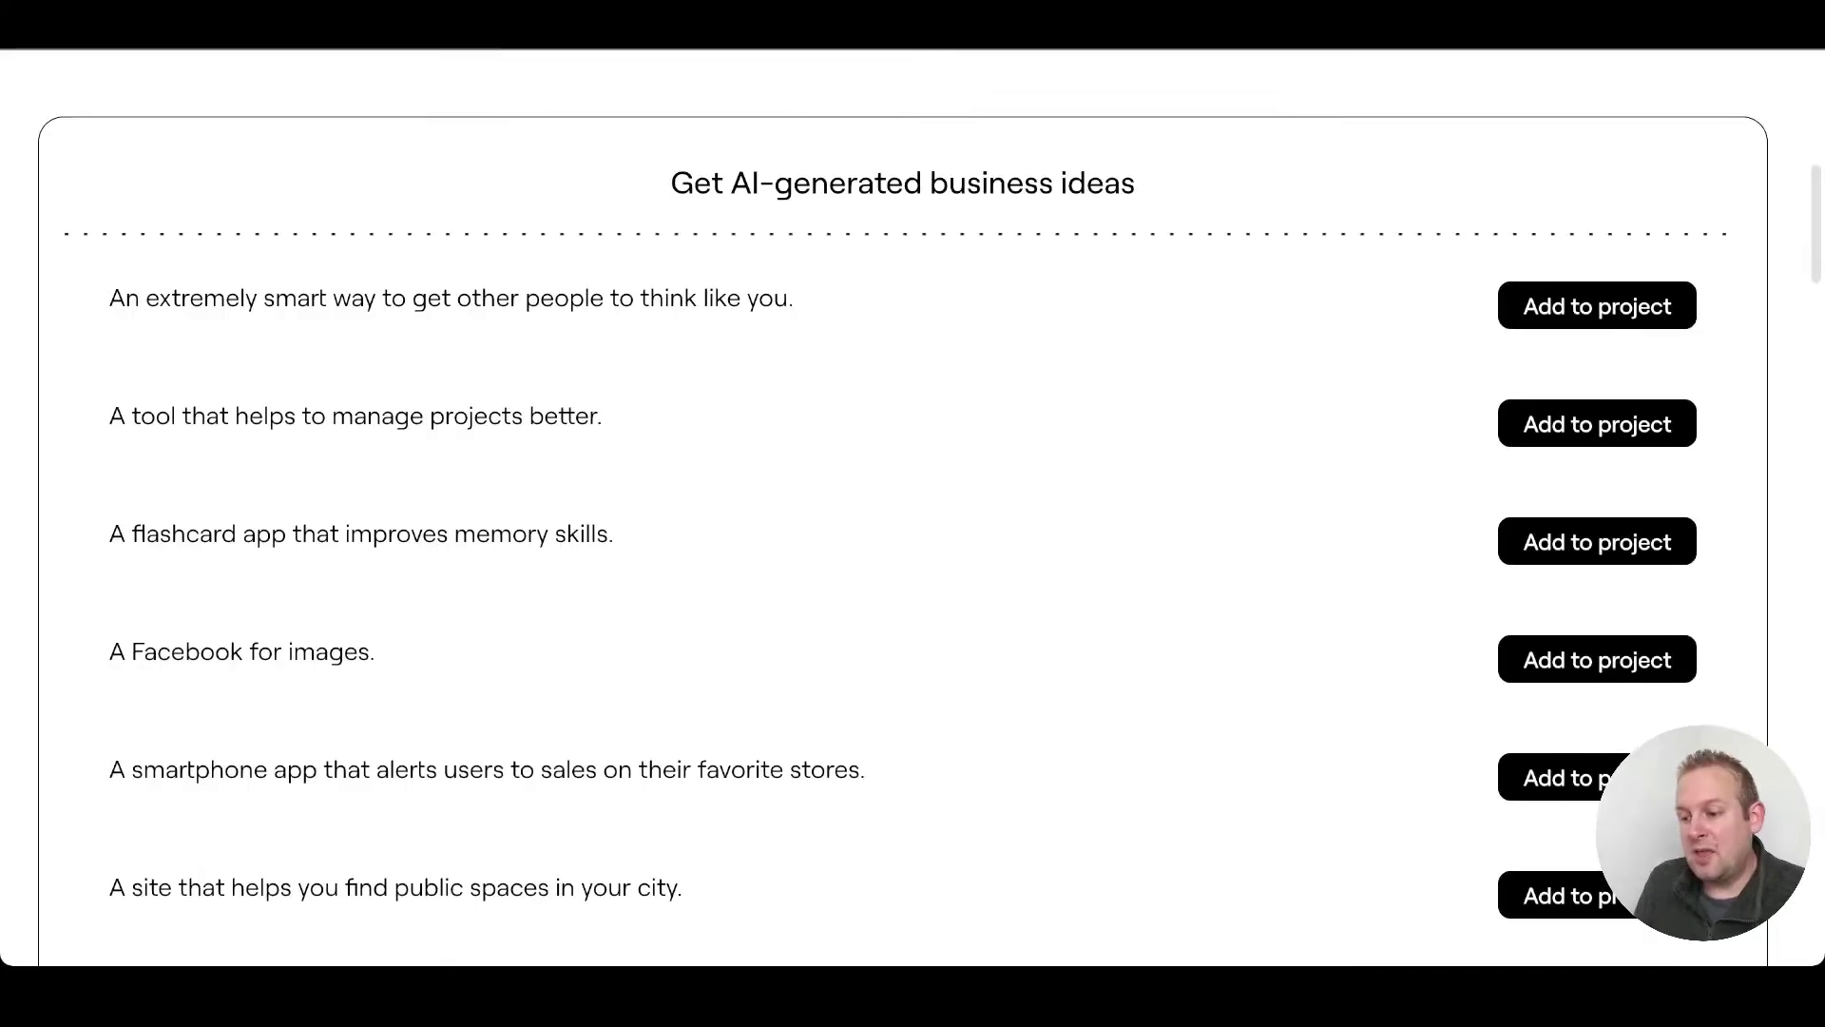
Step: Add Wikipedia from the recommended companies to the "Project management" project
scroll(912, 513, down, 10)
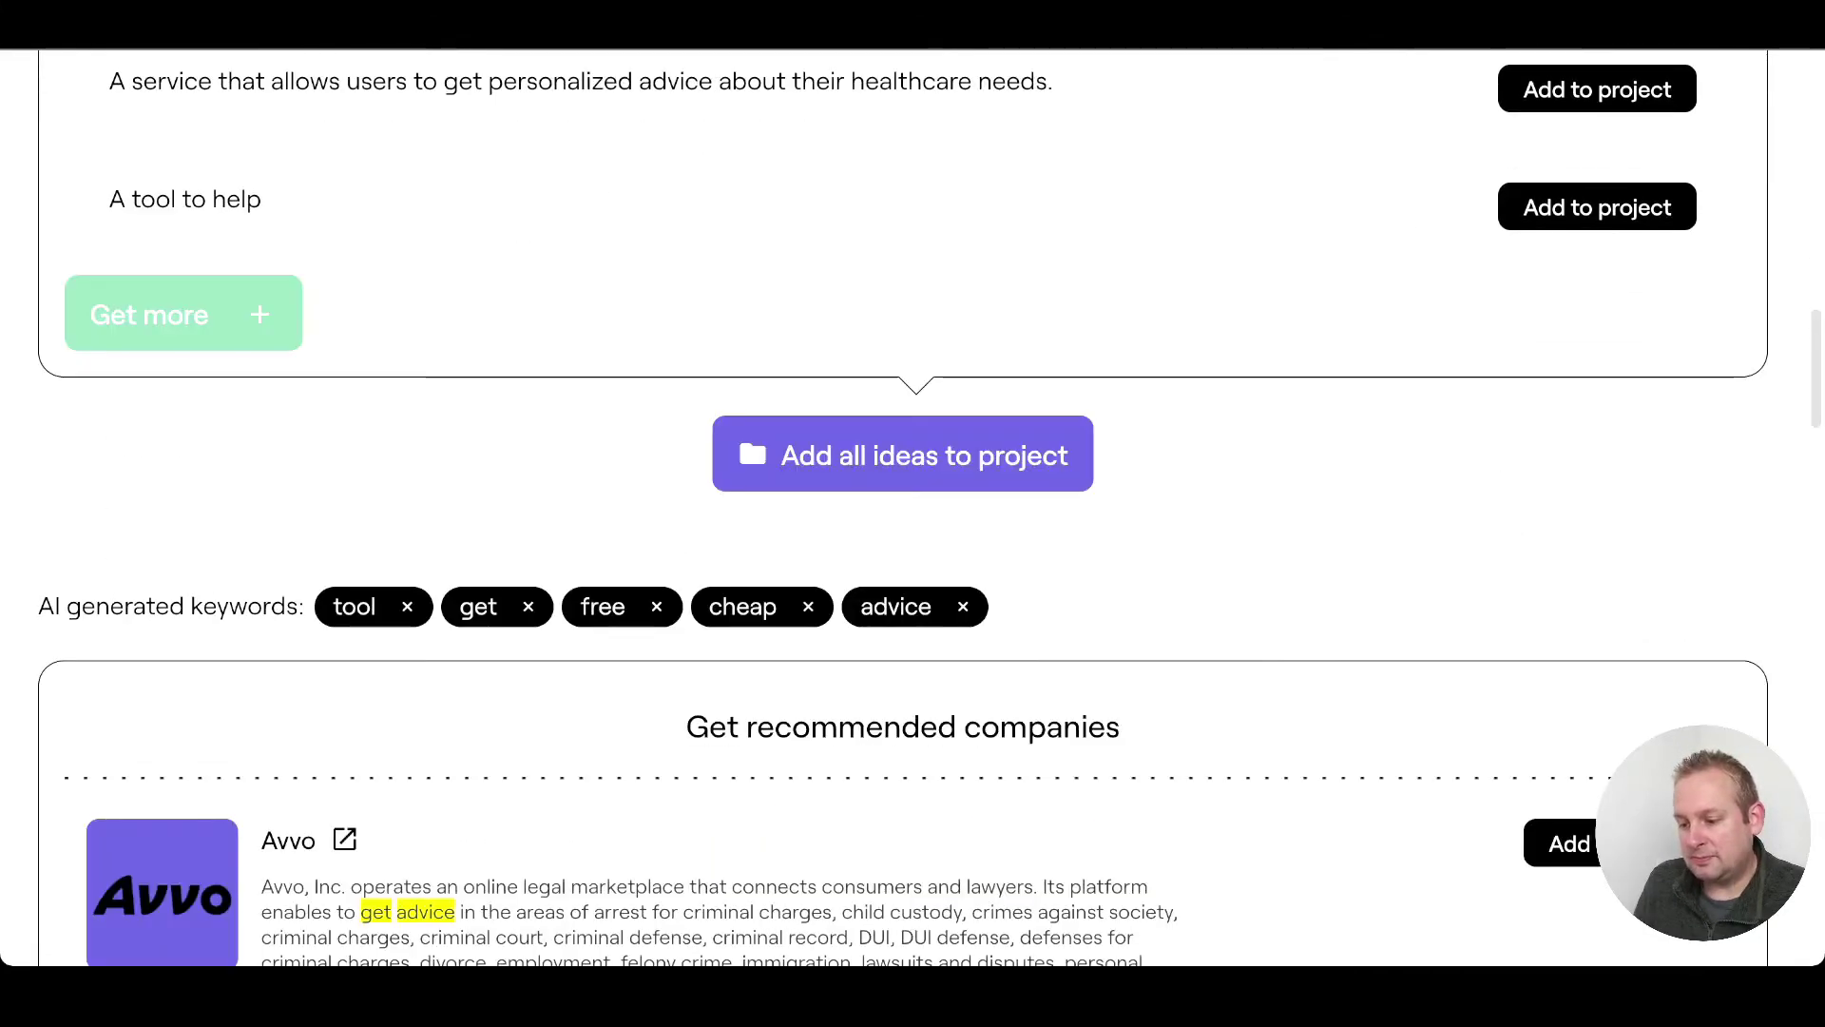
scroll(903, 506, down, 3)
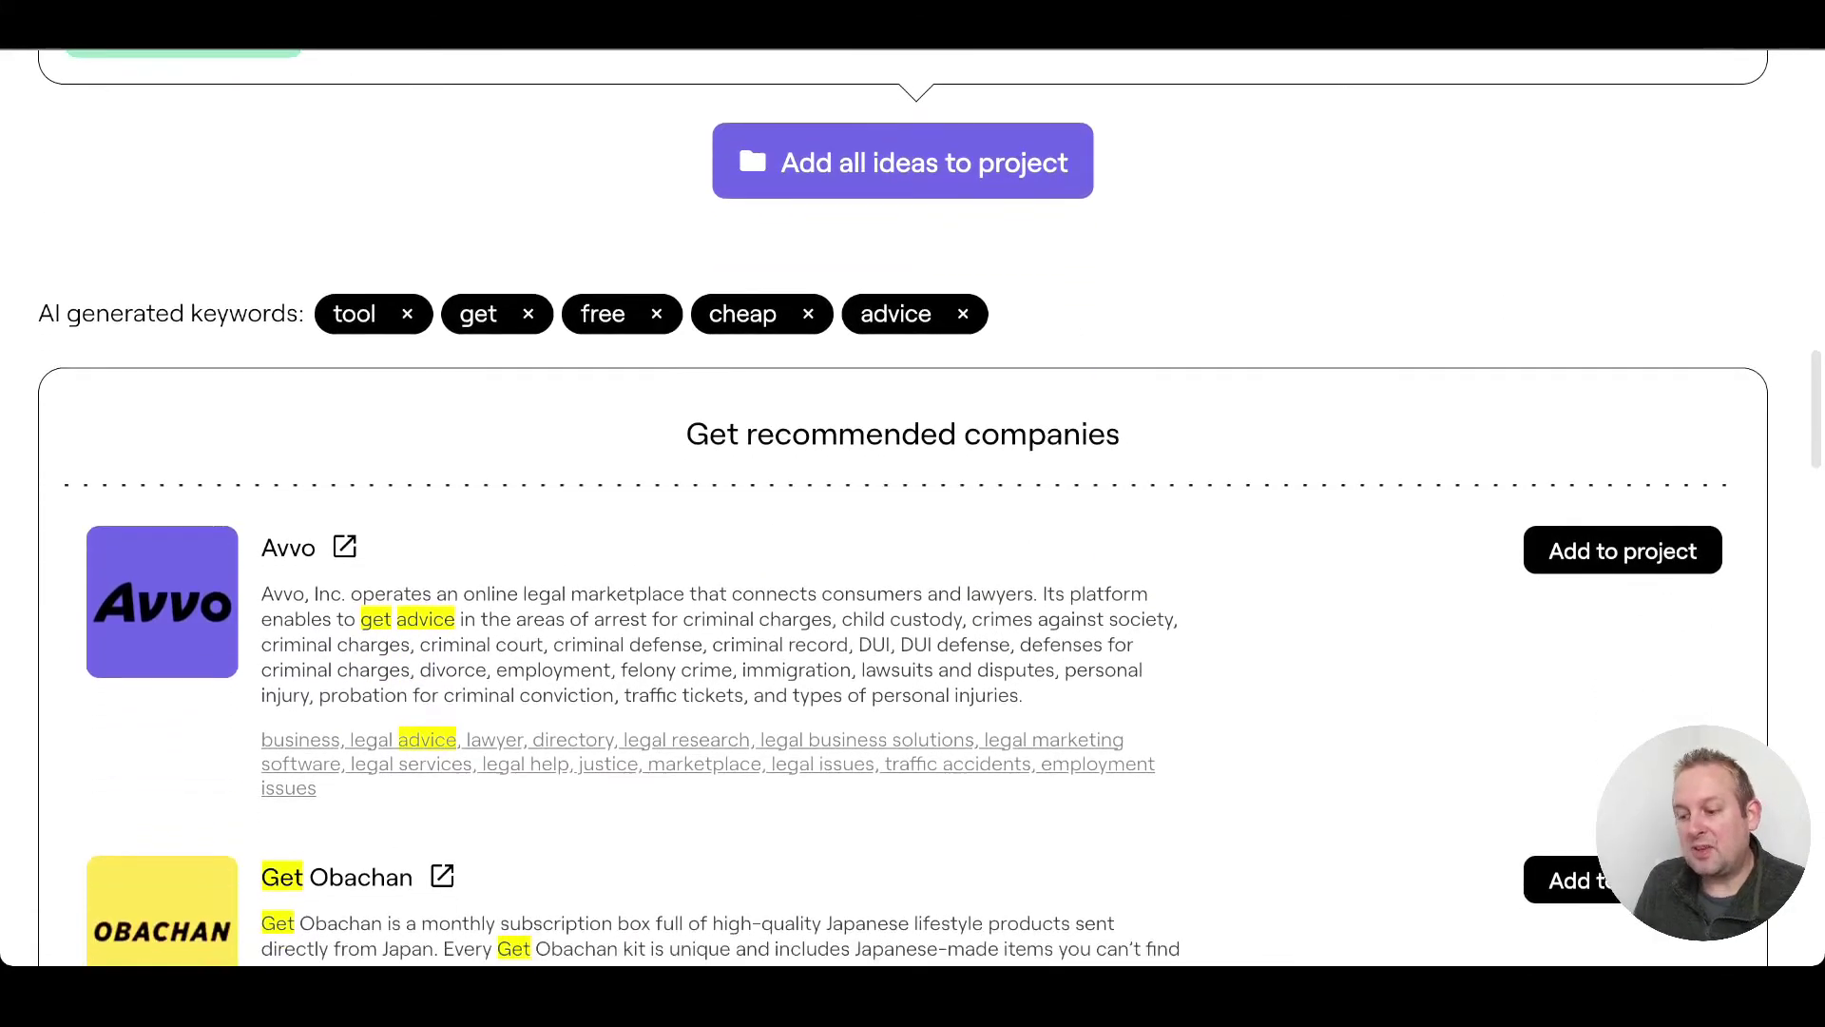
scroll(903, 505, down, 4)
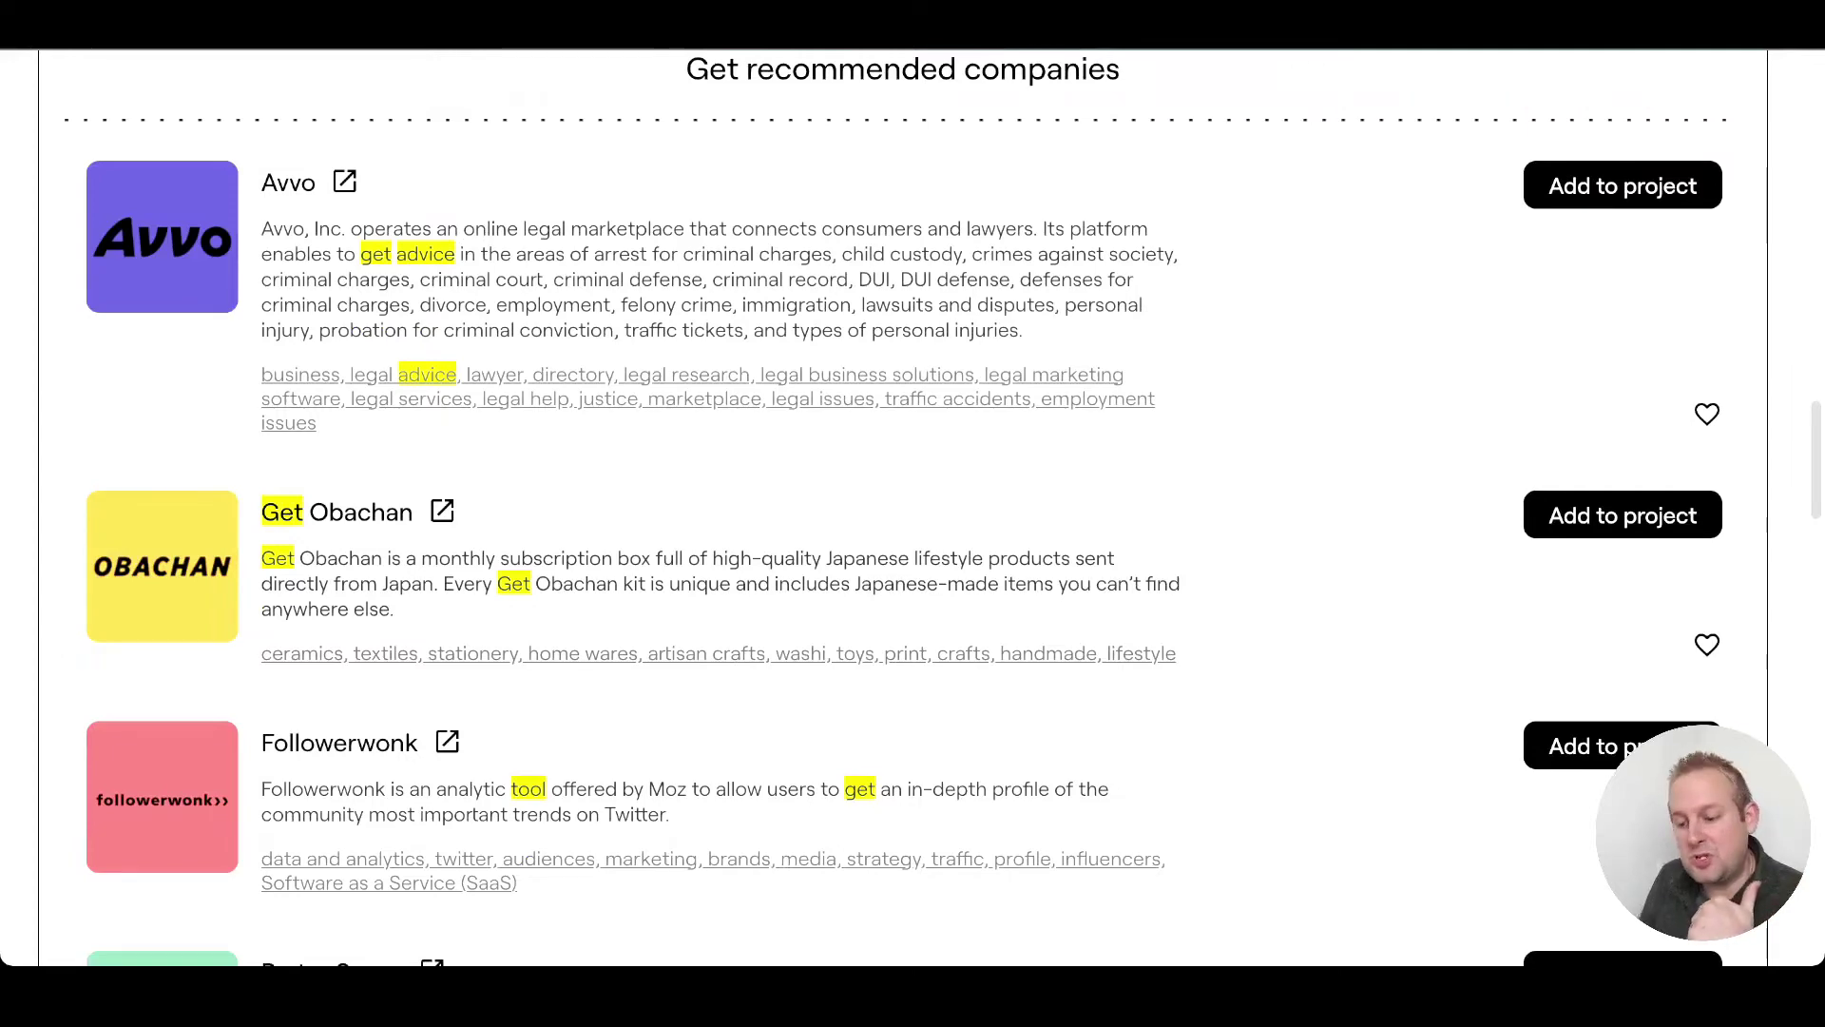
scroll(903, 506, down, 2)
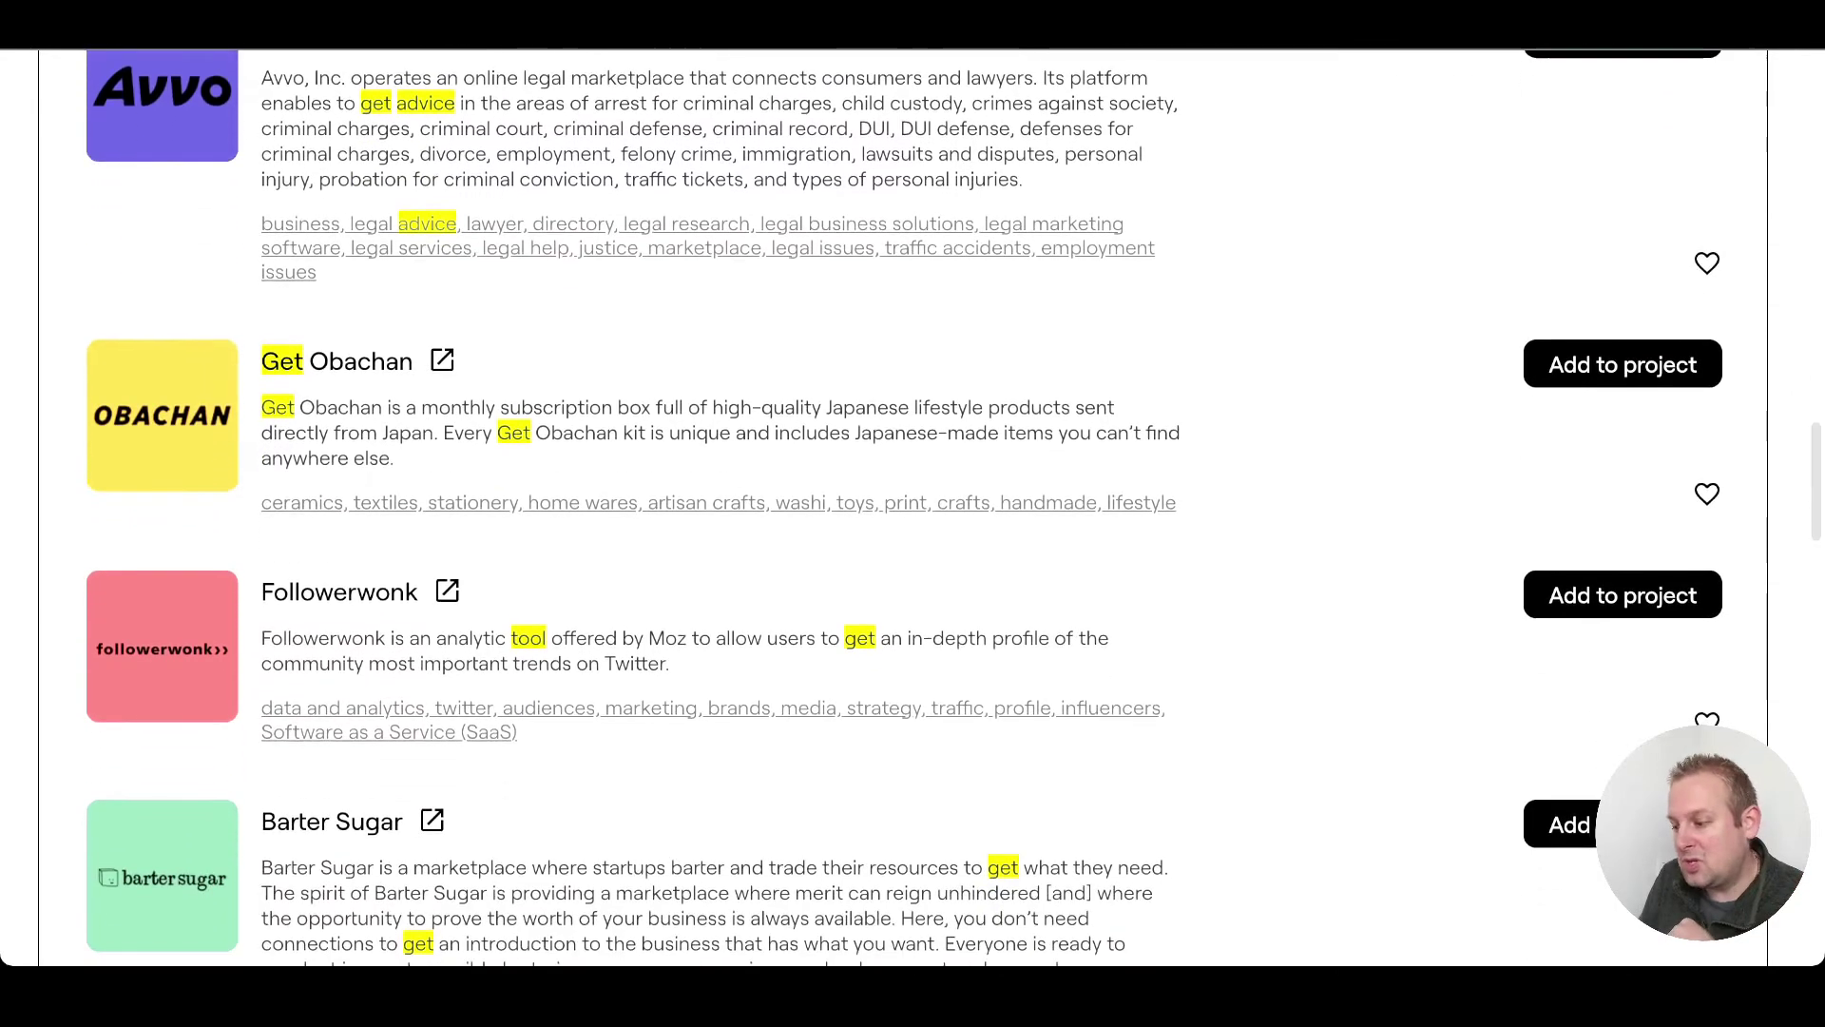
scroll(904, 505, up, 2)
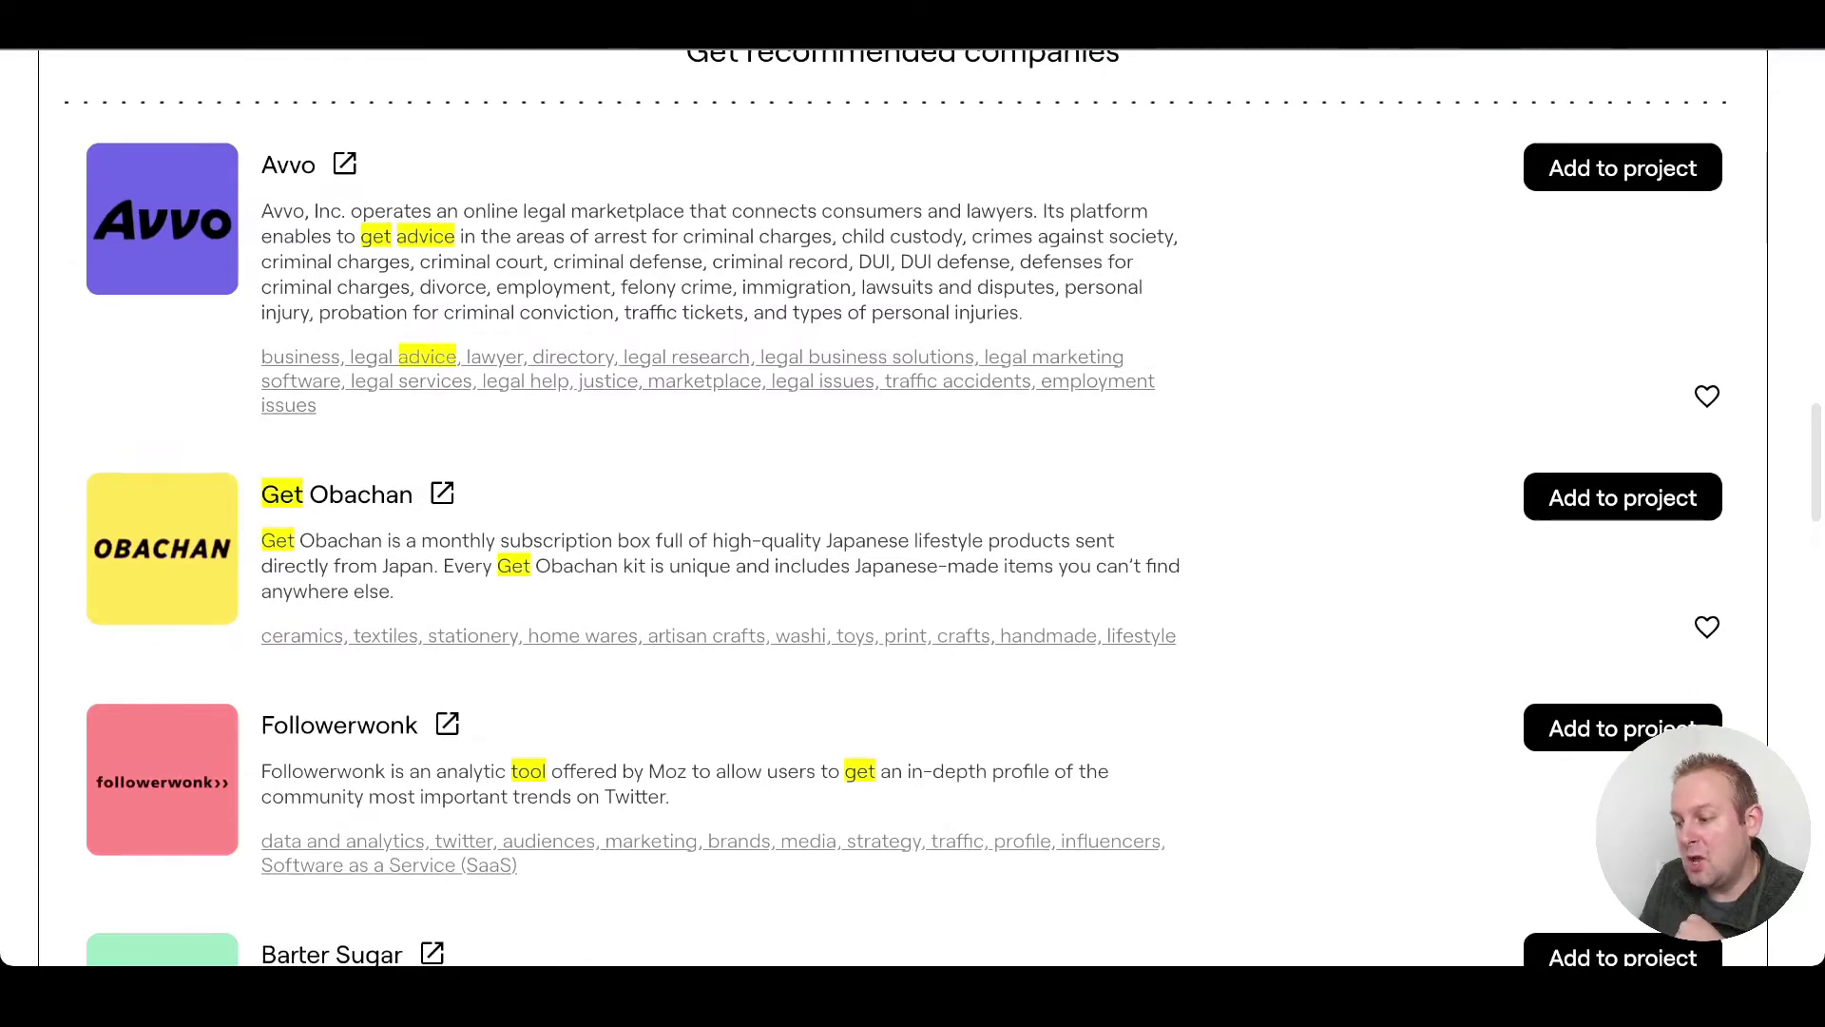
scroll(904, 505, up, 8)
scroll(903, 506, down, 7)
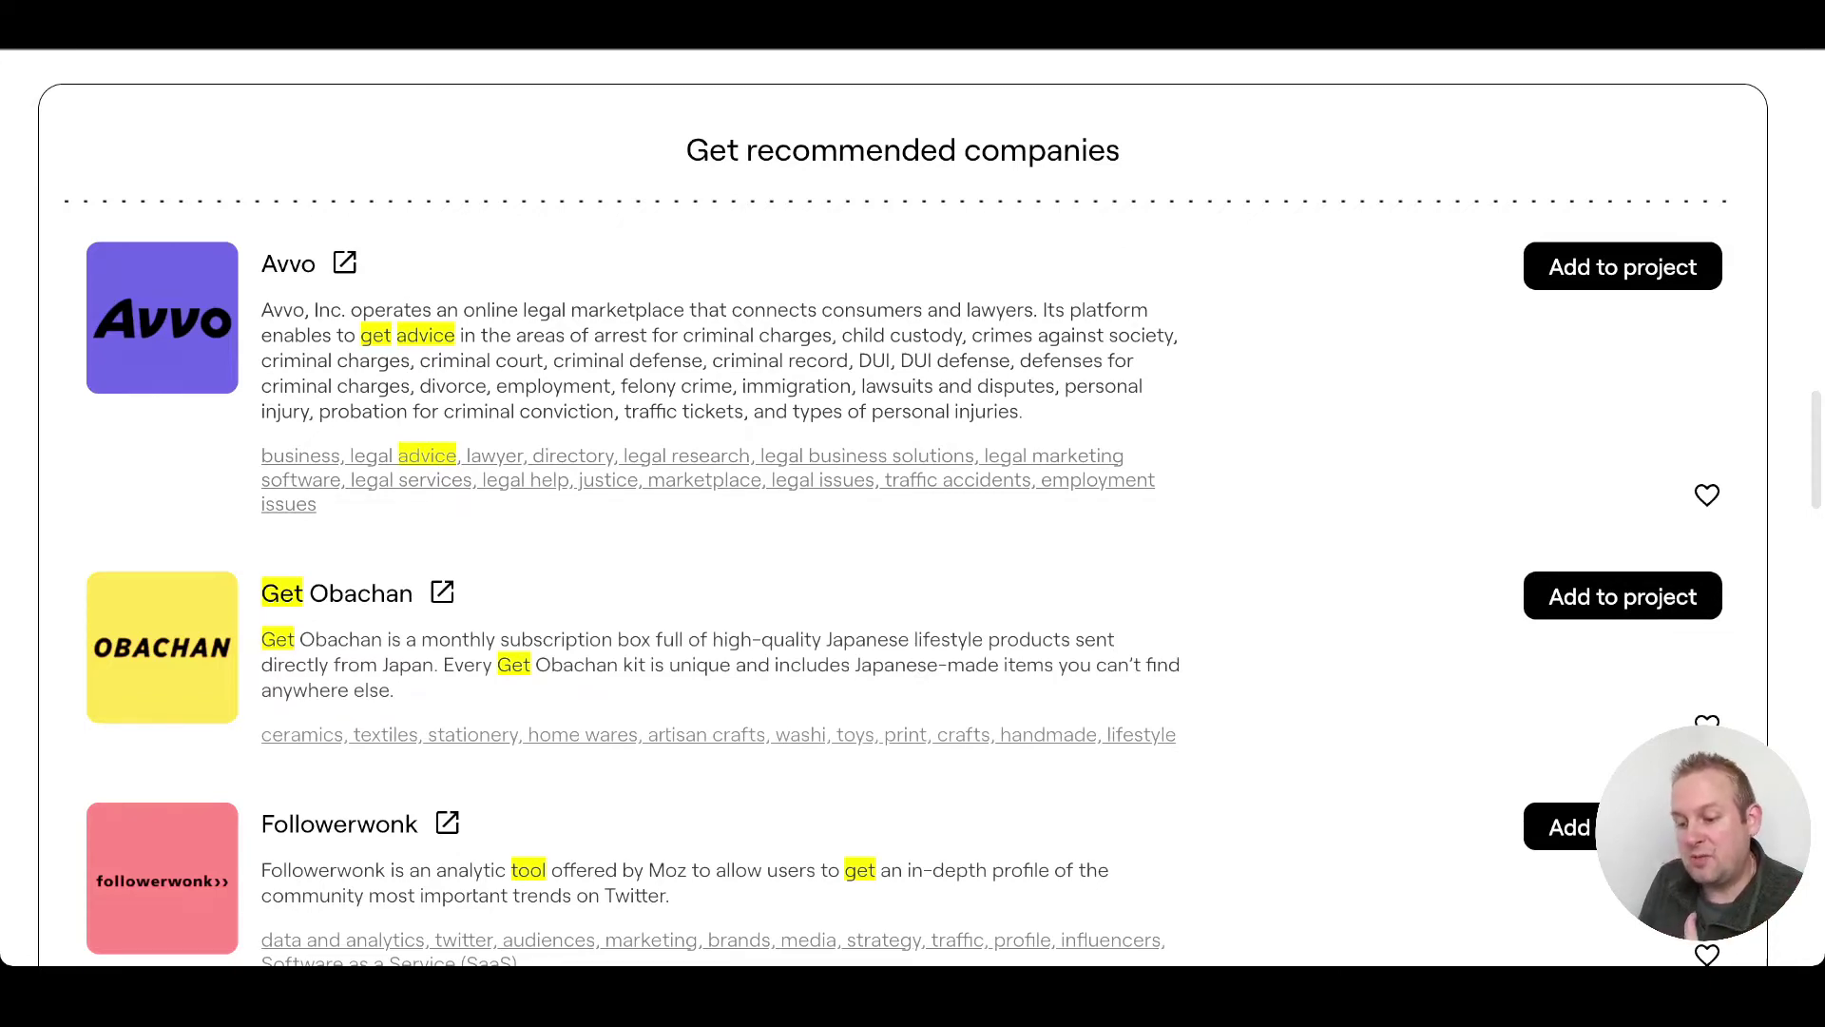
scroll(904, 506, down, 15)
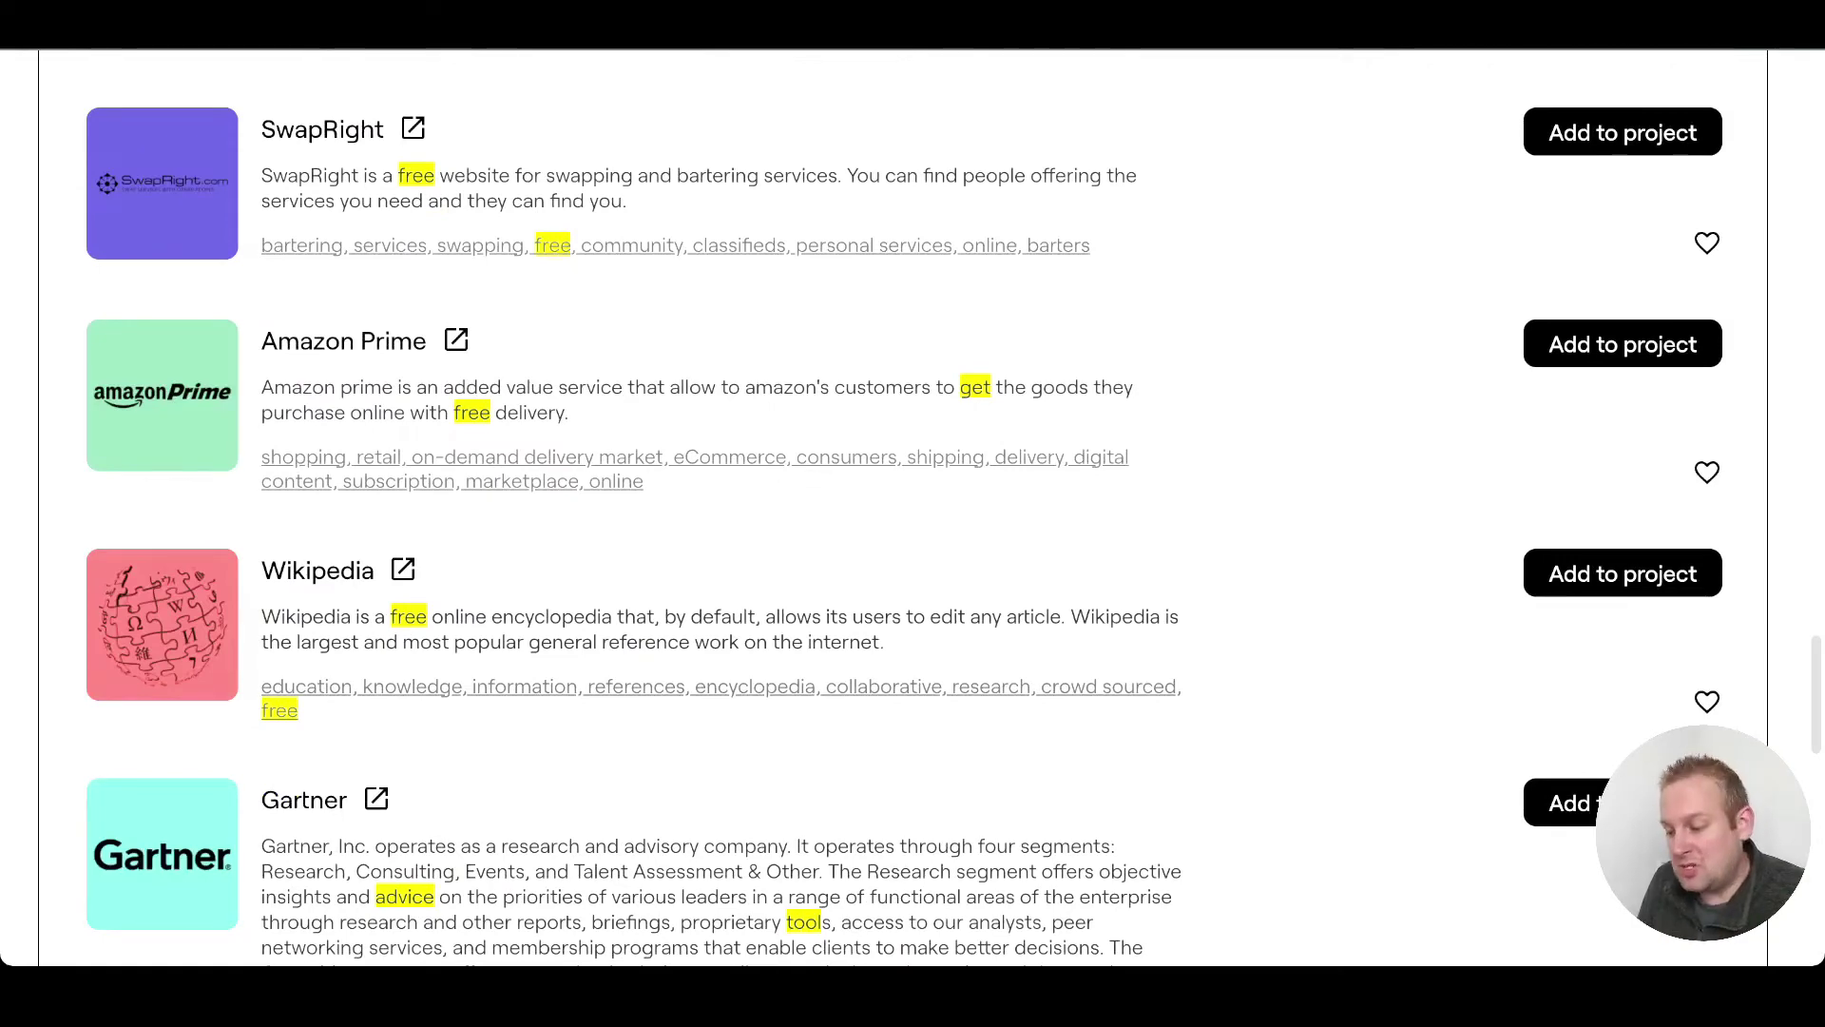
click(1623, 574)
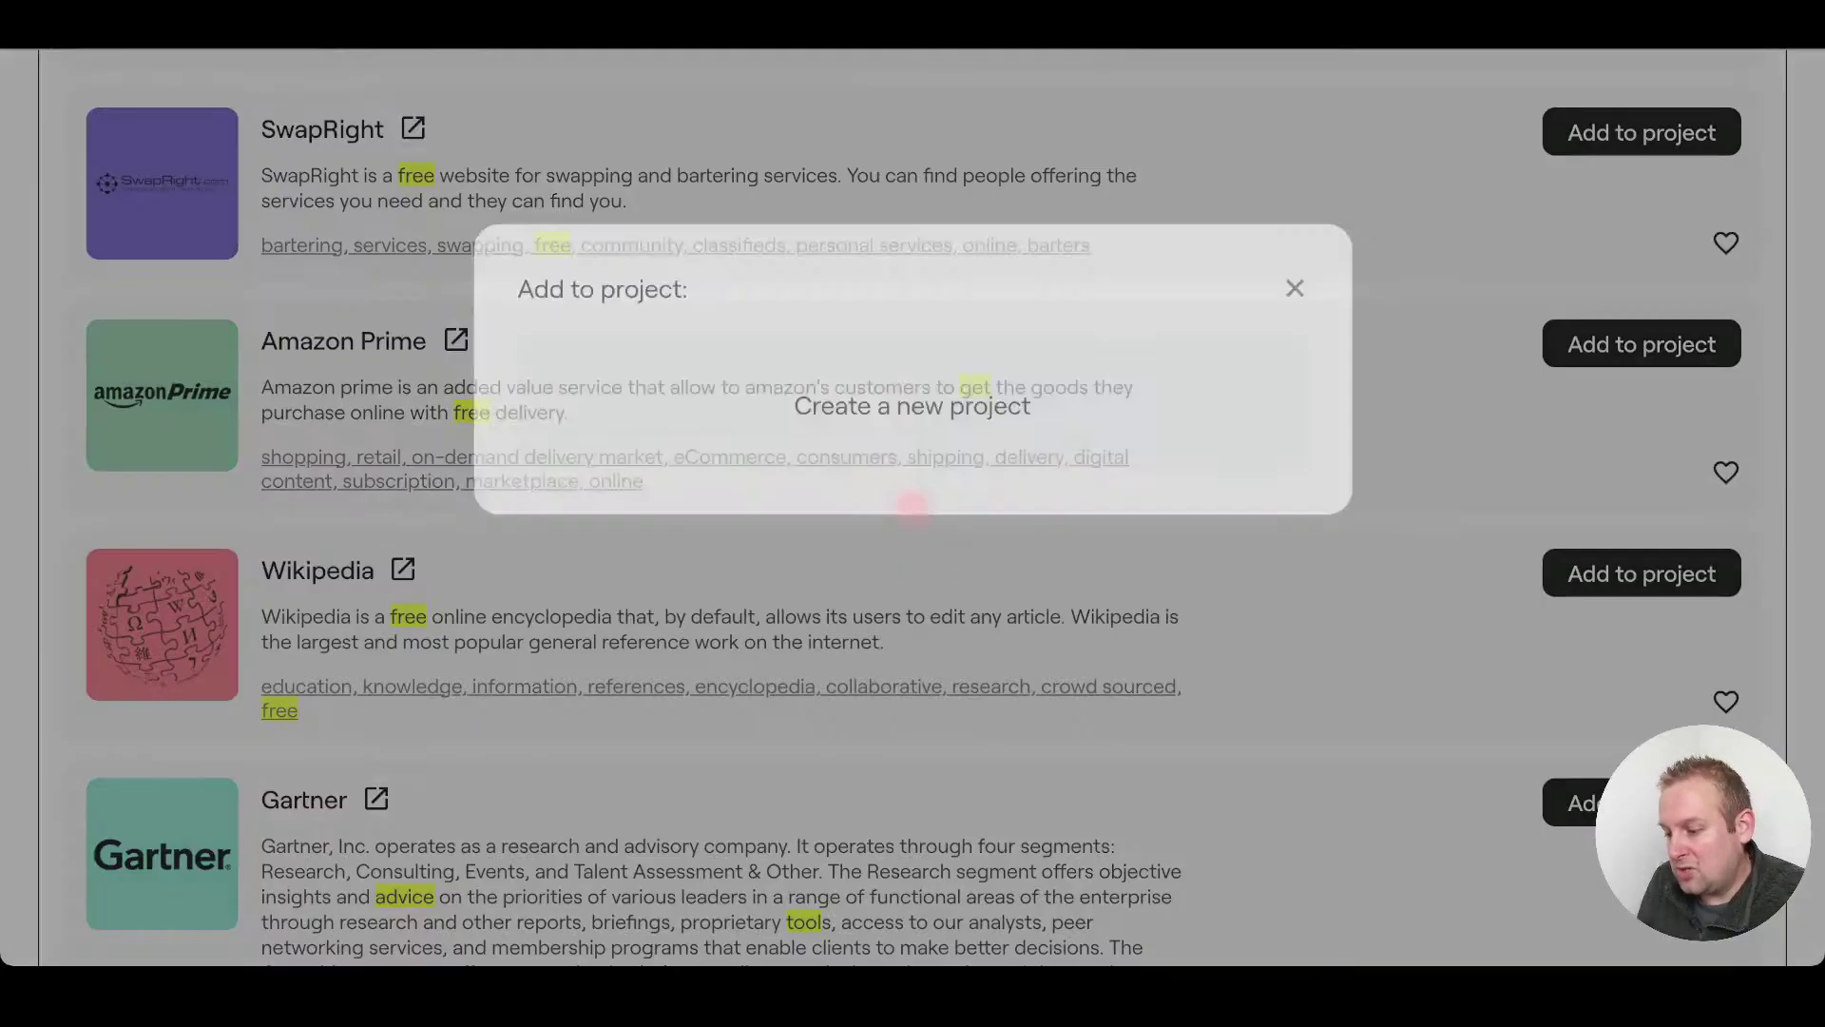
click(874, 504)
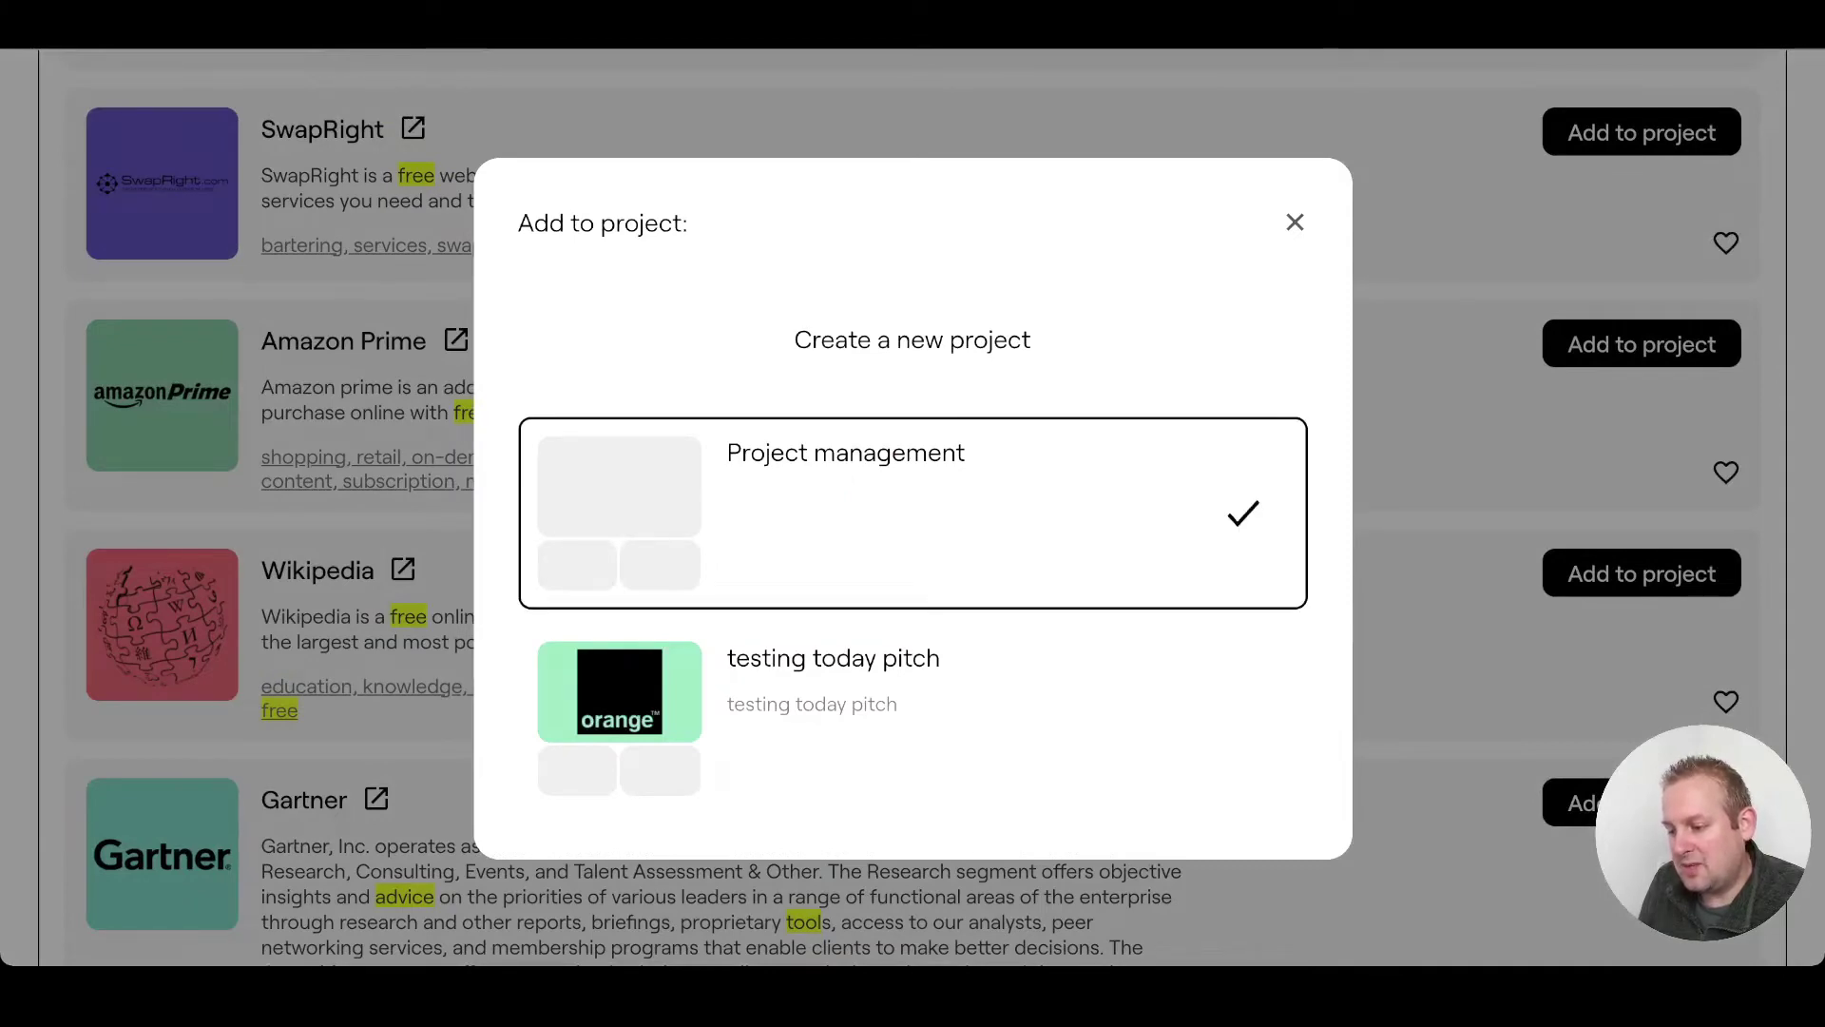
click(912, 508)
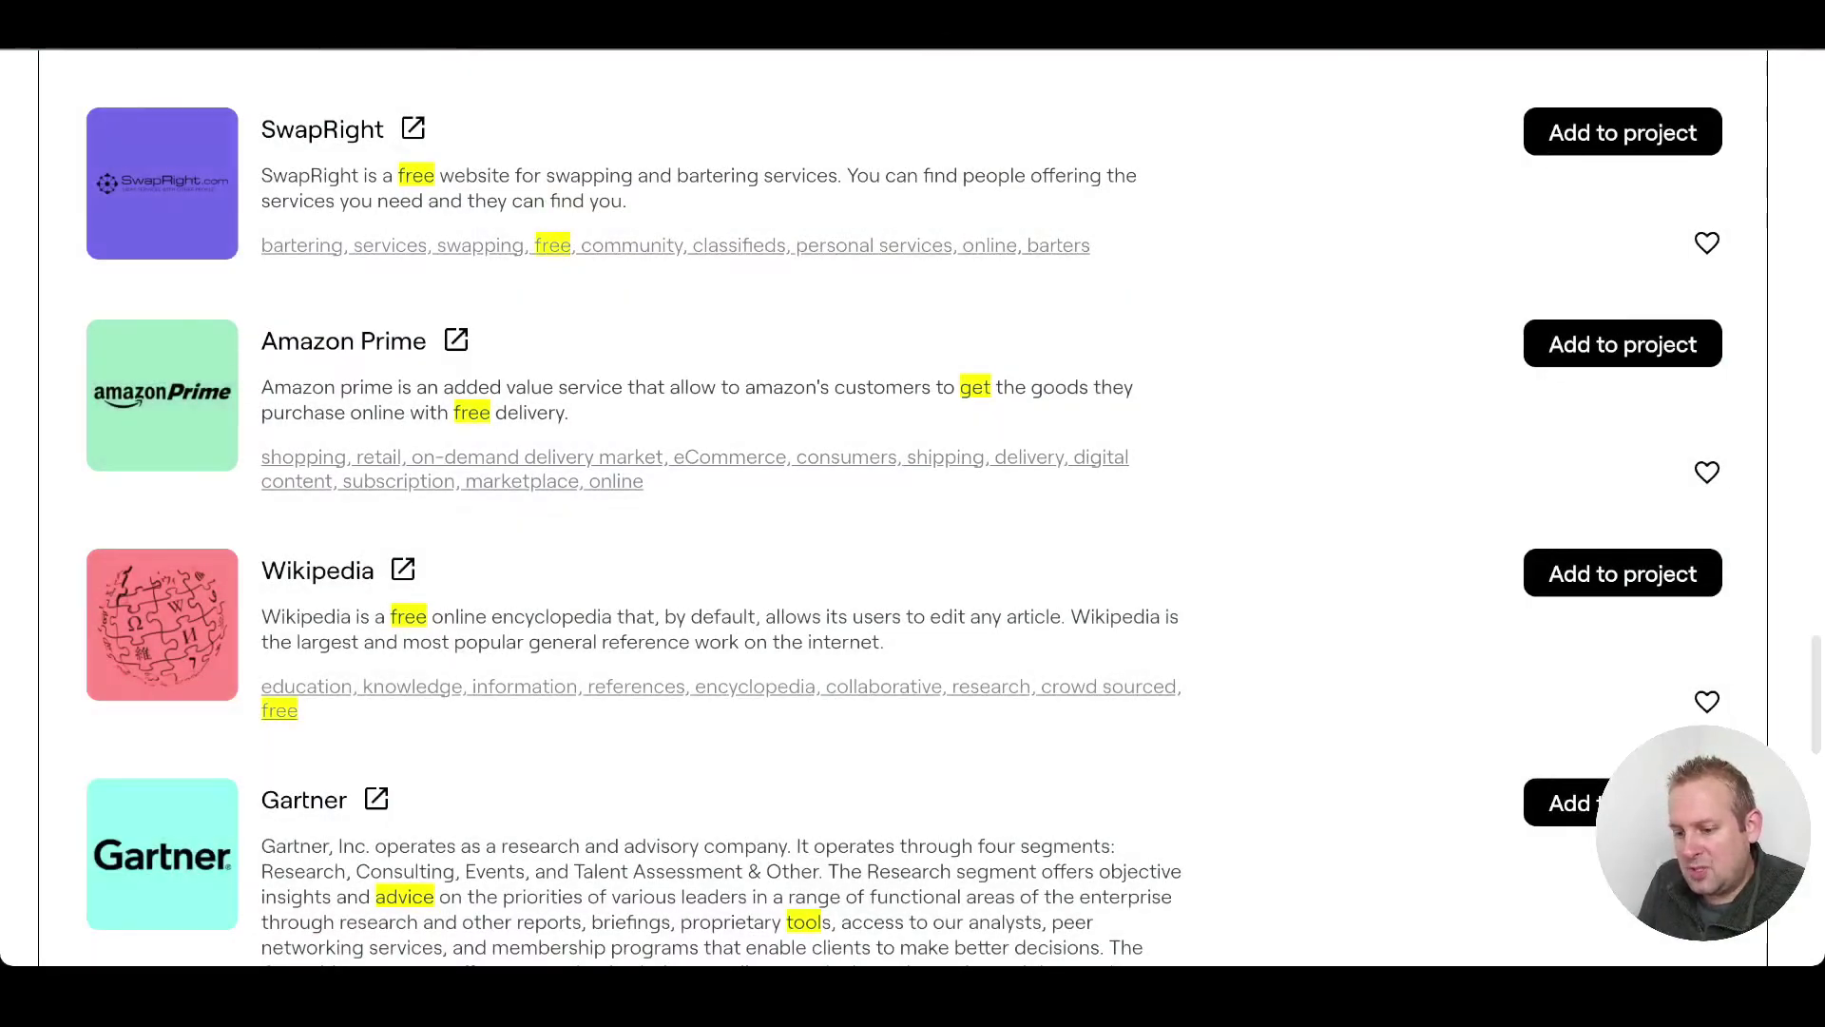
click(1623, 344)
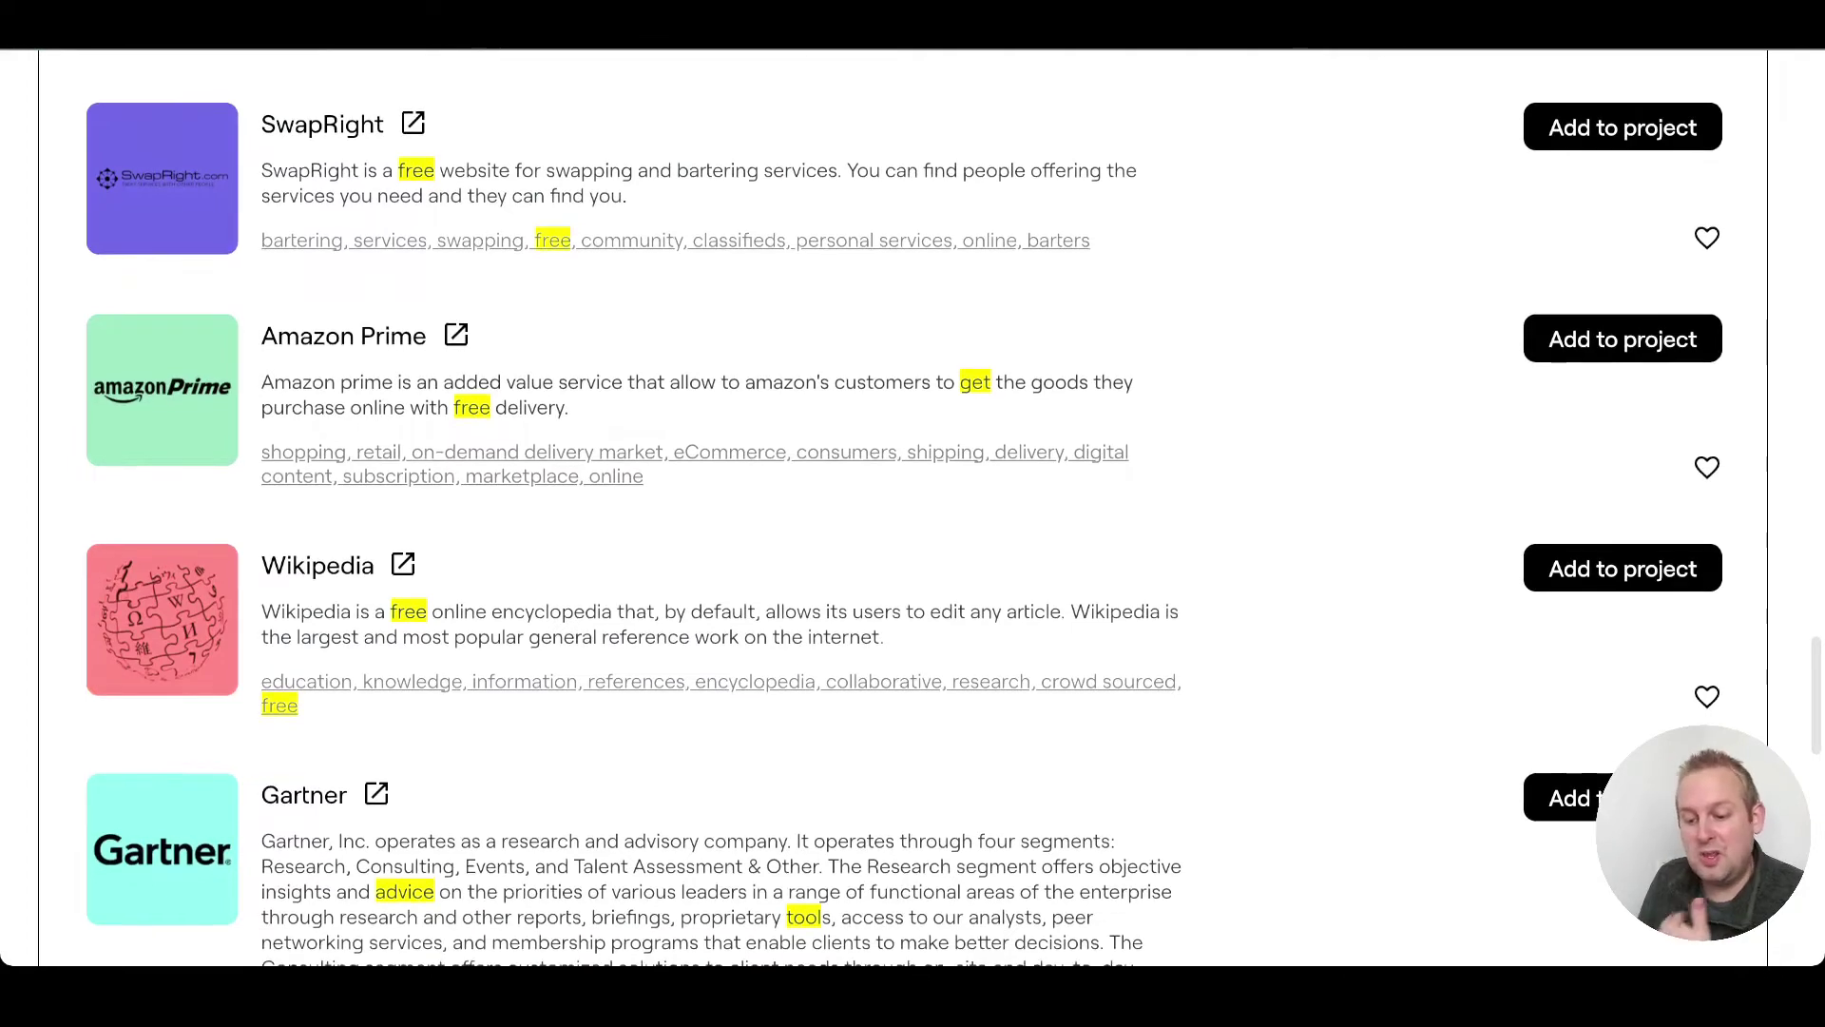
Step: Load more recommended companies and look through the extended list
scroll(903, 514, down, 5)
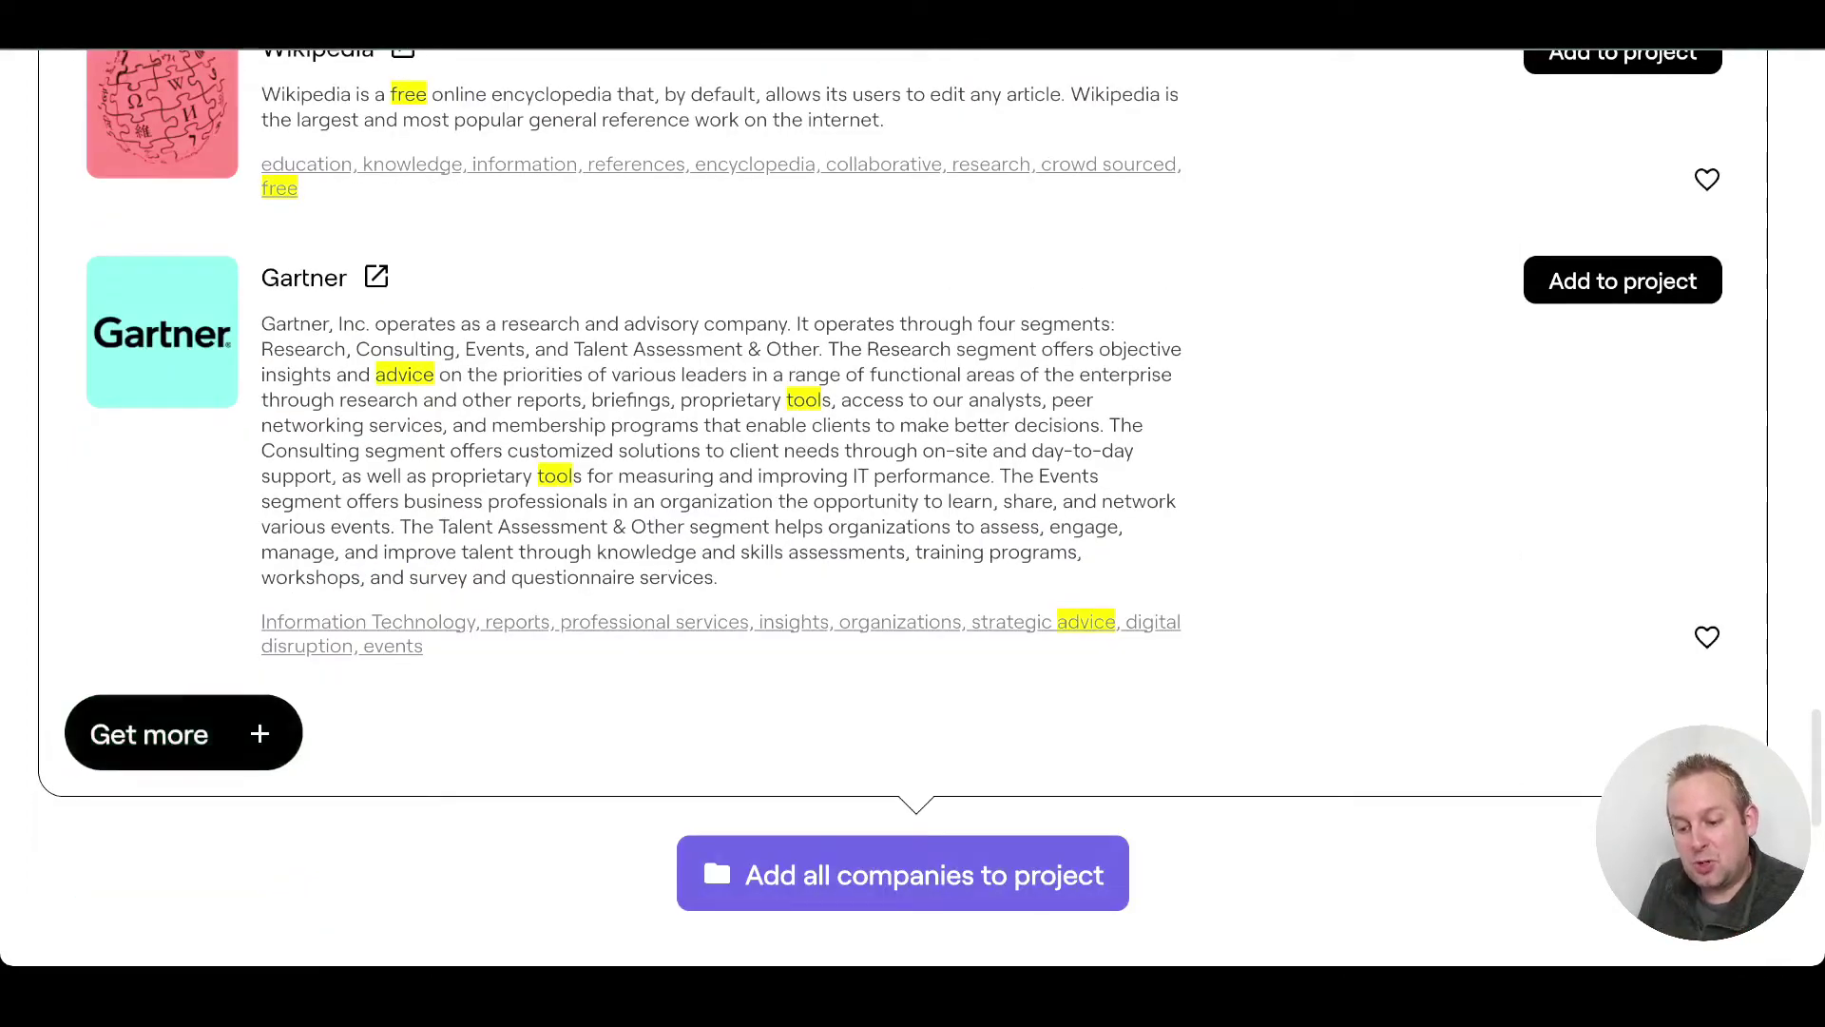
click(184, 732)
scroll(184, 732, down, 20)
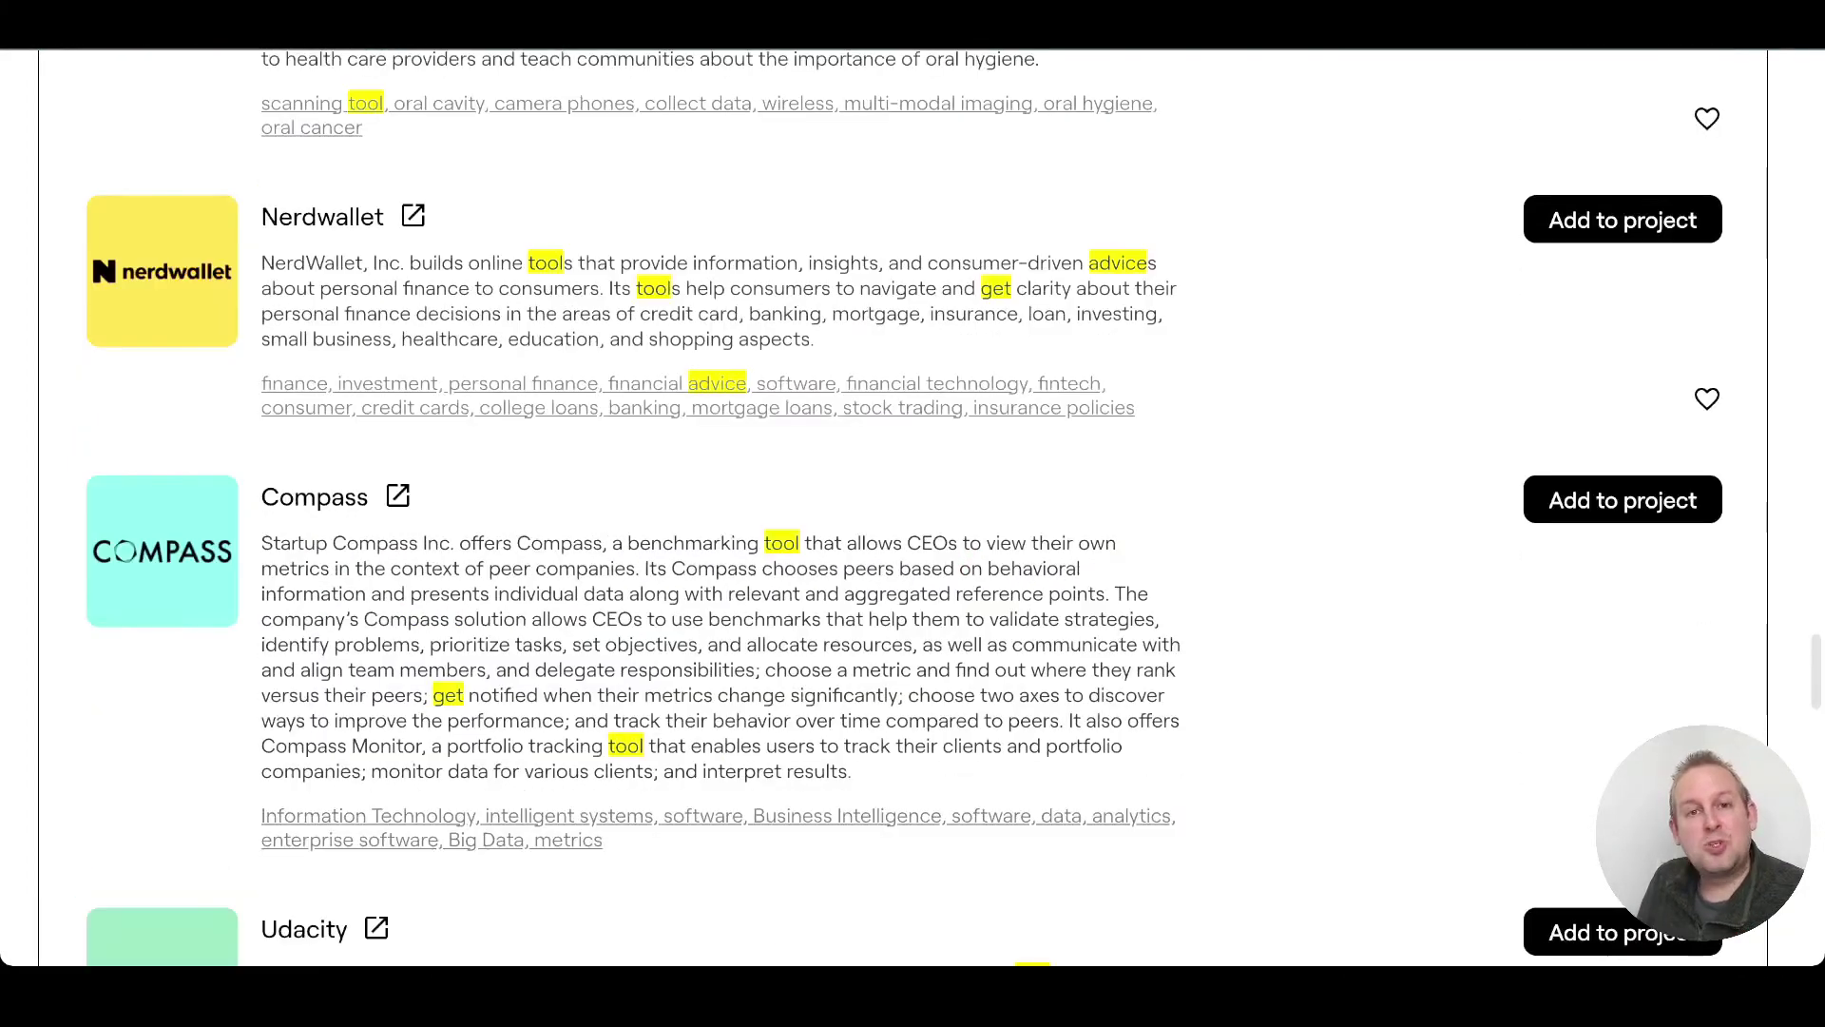
scroll(903, 514, down, 3)
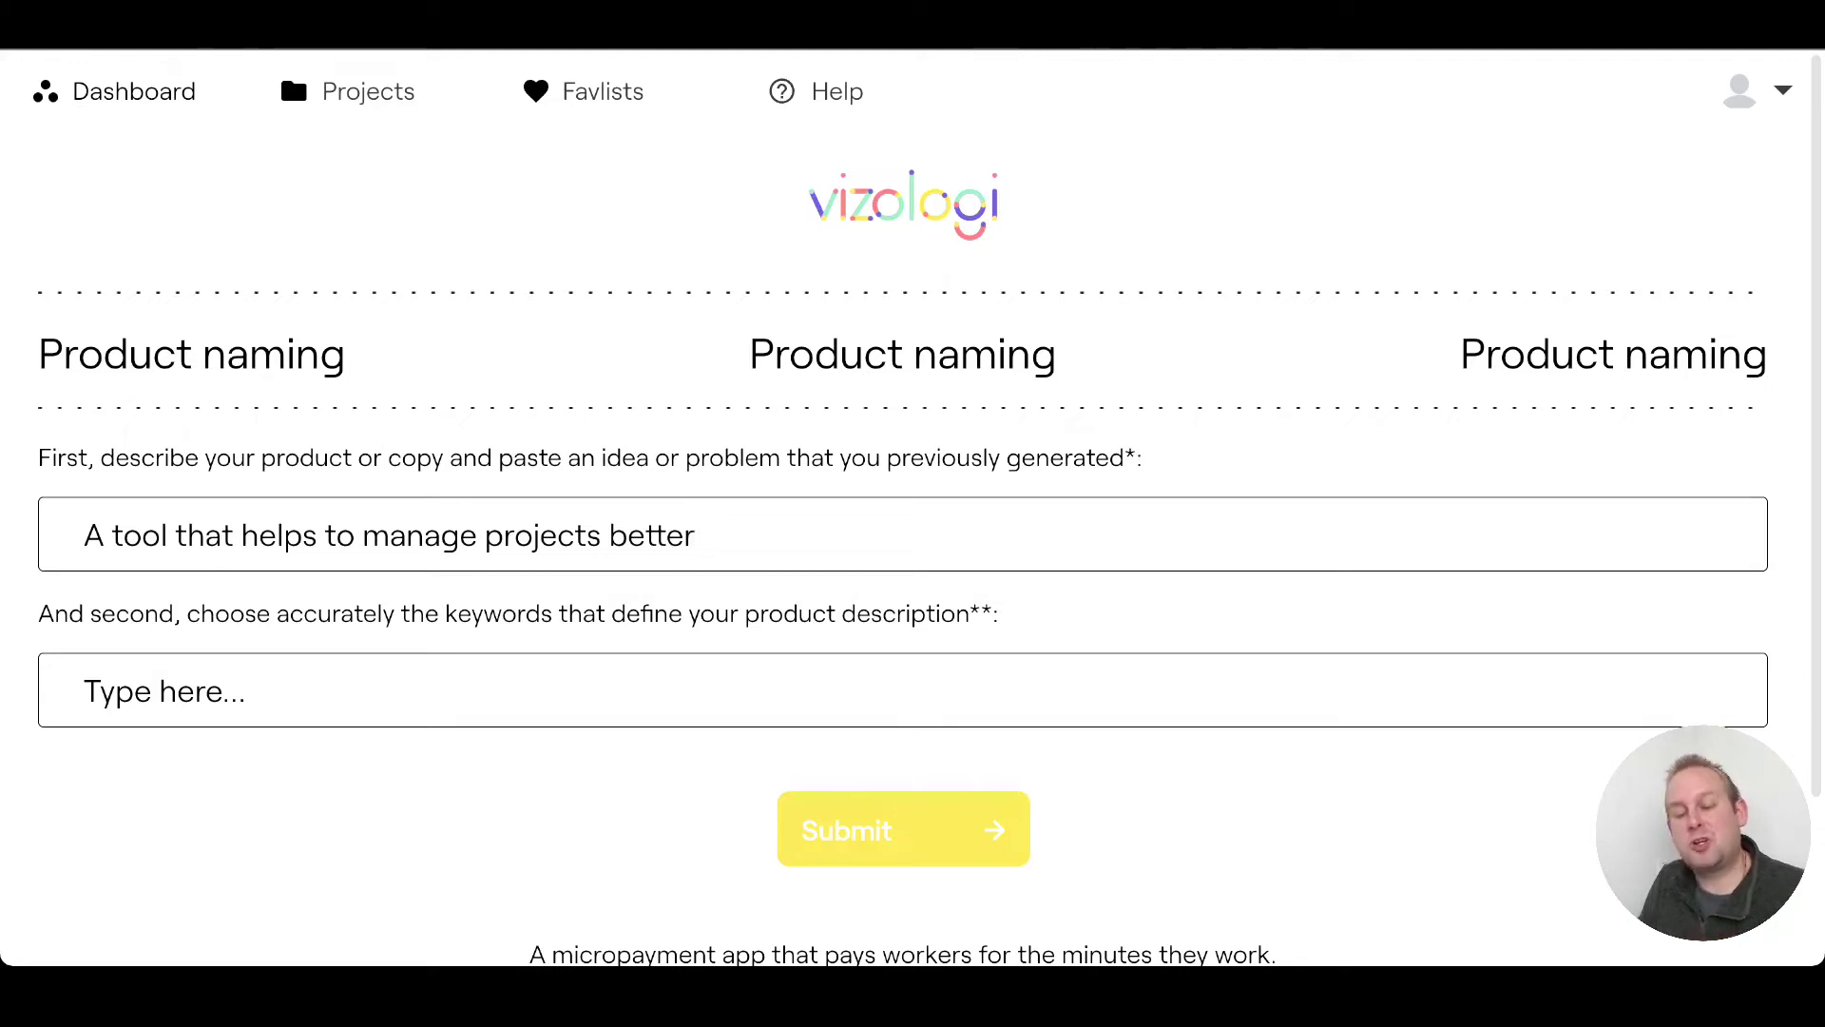
Step: Enter the keywords "project management, productivity, collaboration" and generate product names for the described tool
key(Tab)
text(project management, productivity, collaboration)
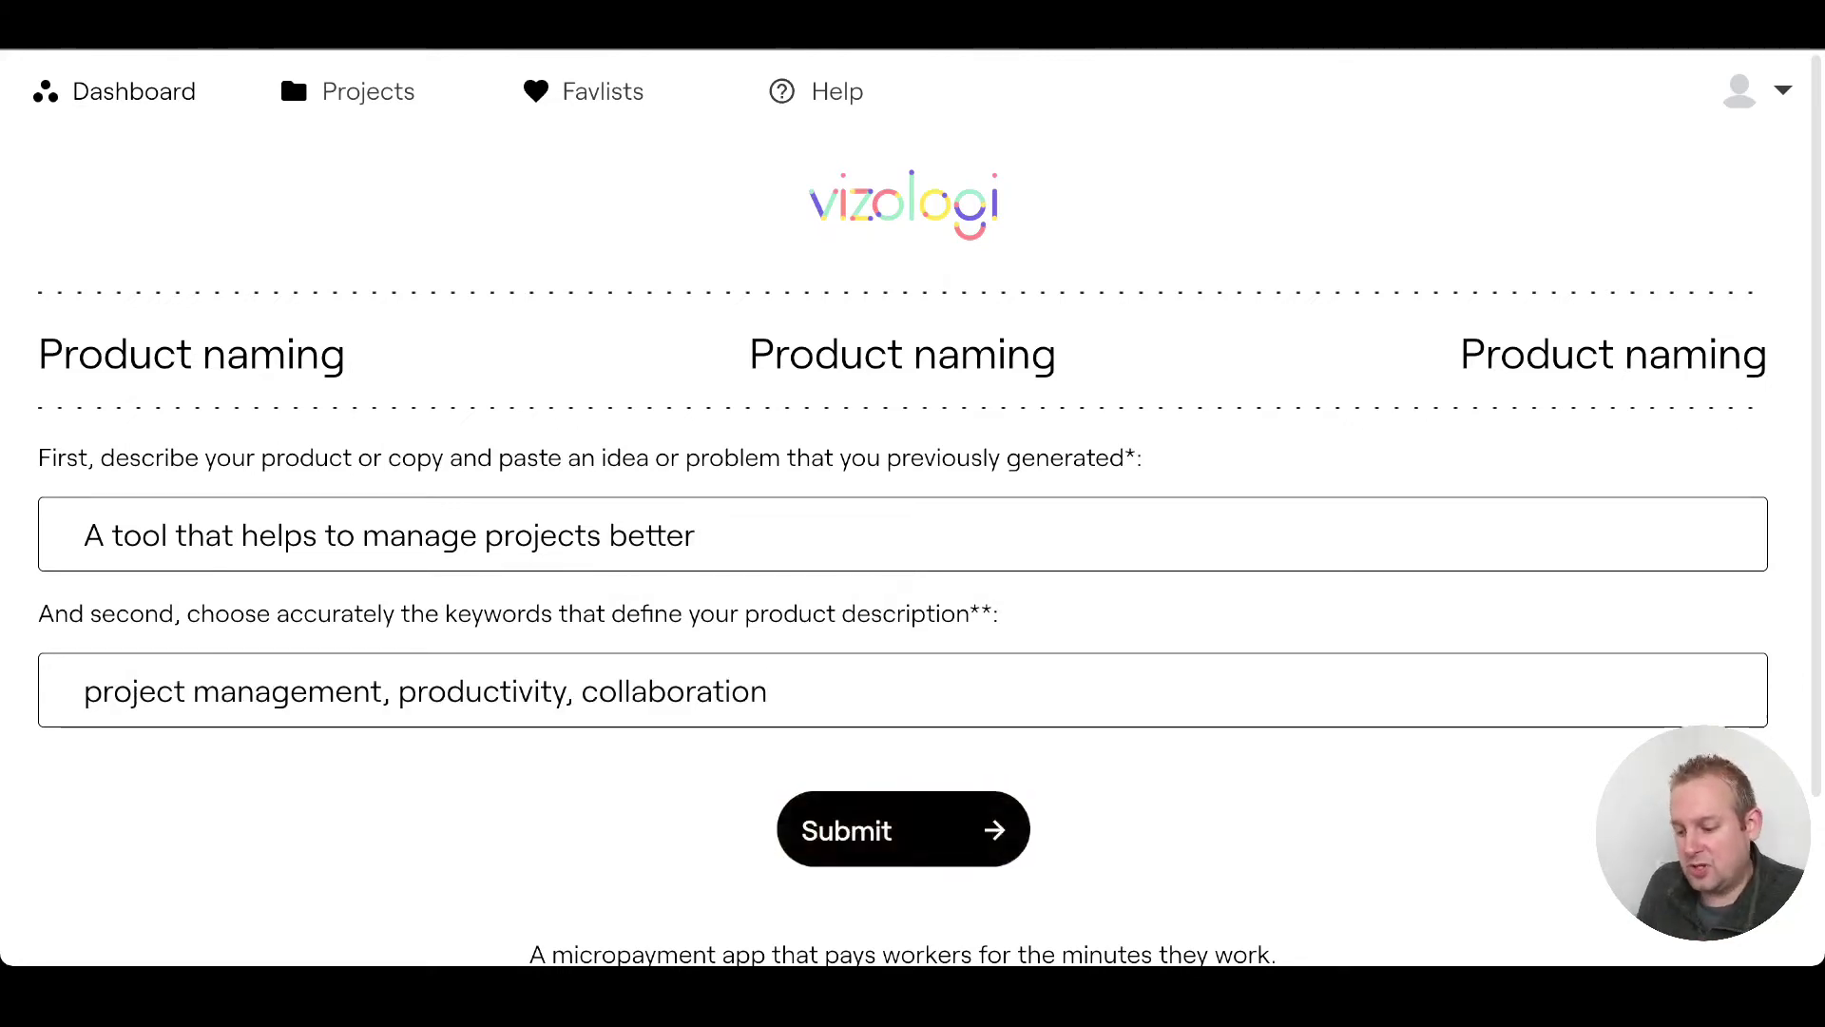
scroll(903, 841, down, 1)
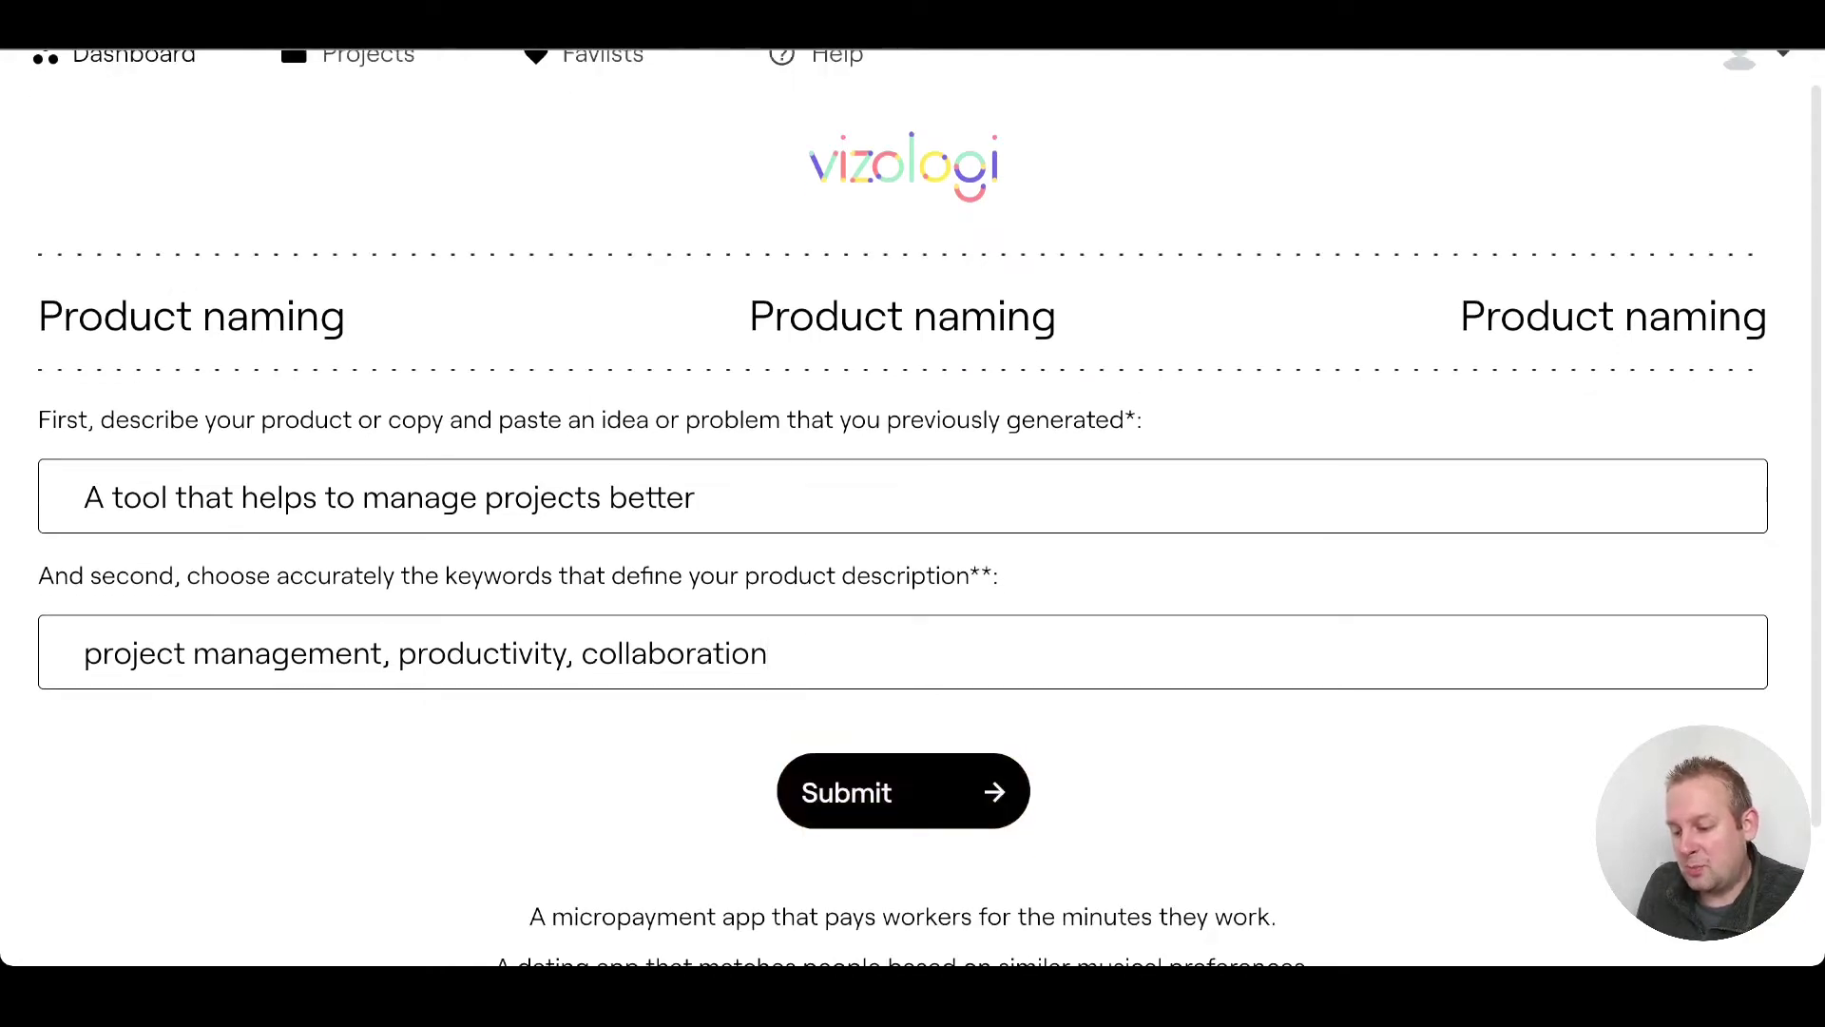
key(Return)
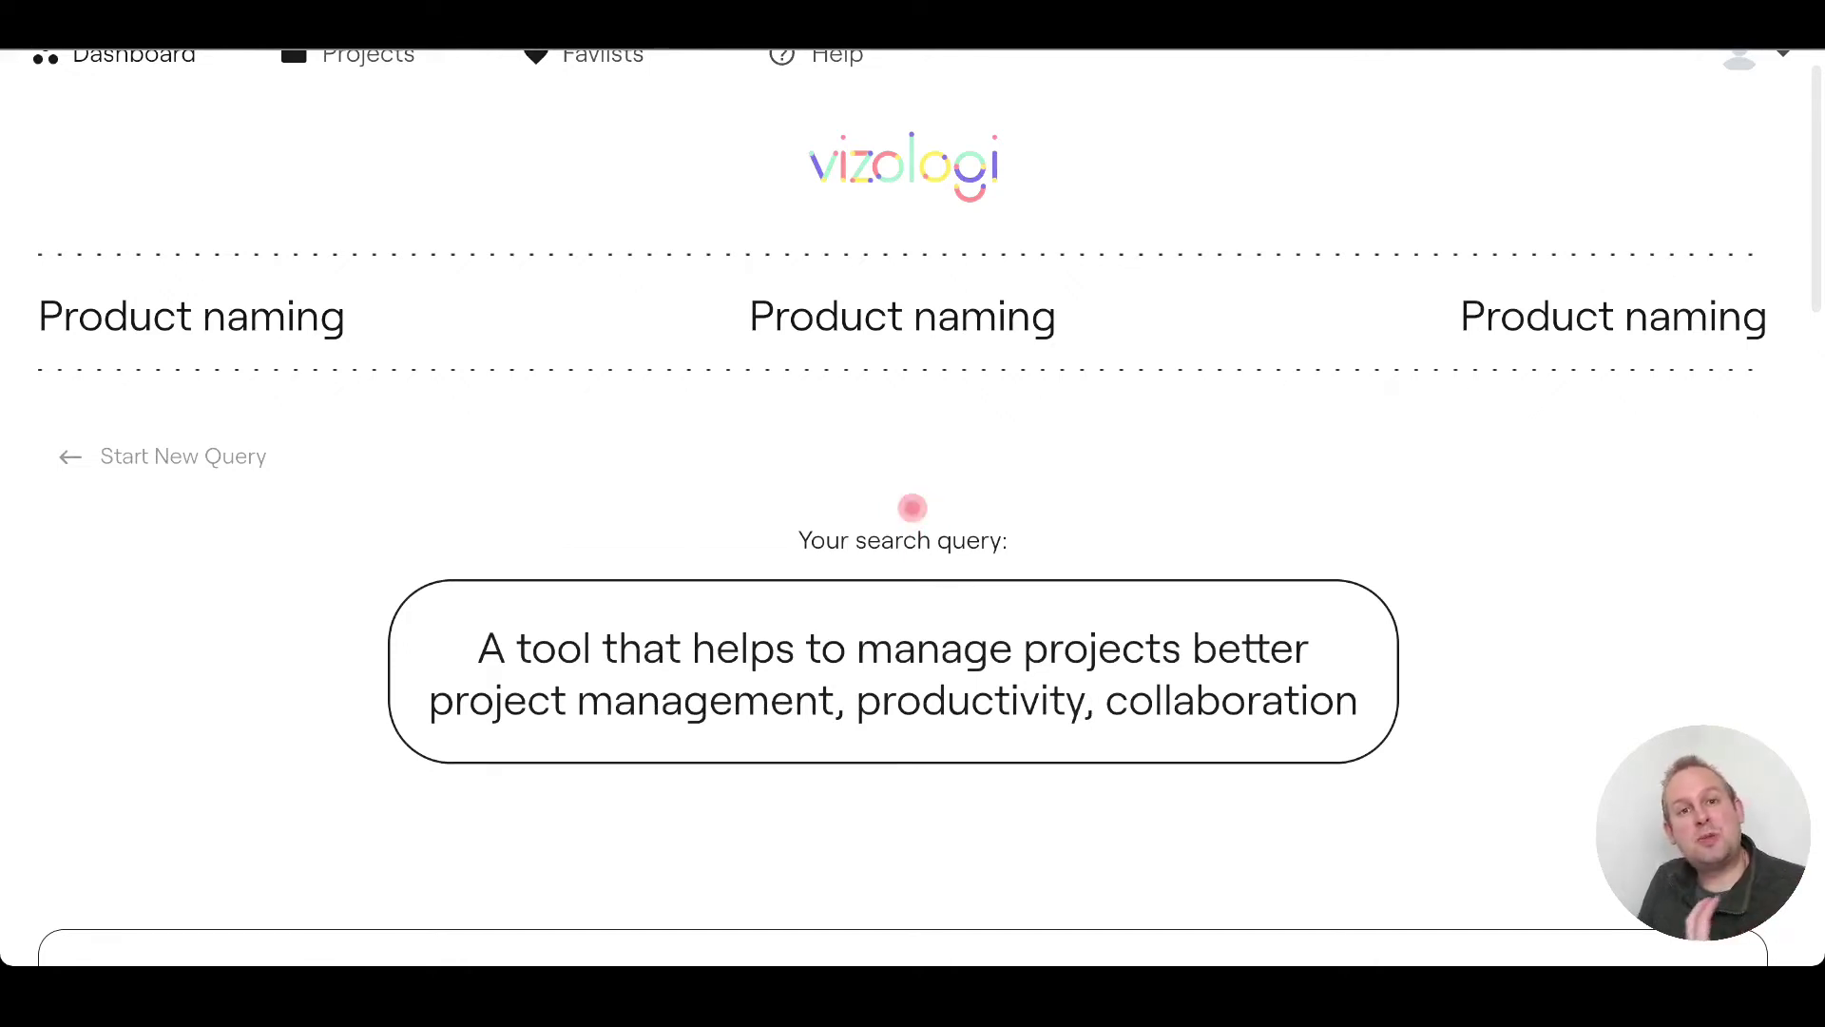
scroll(913, 507, down, 1)
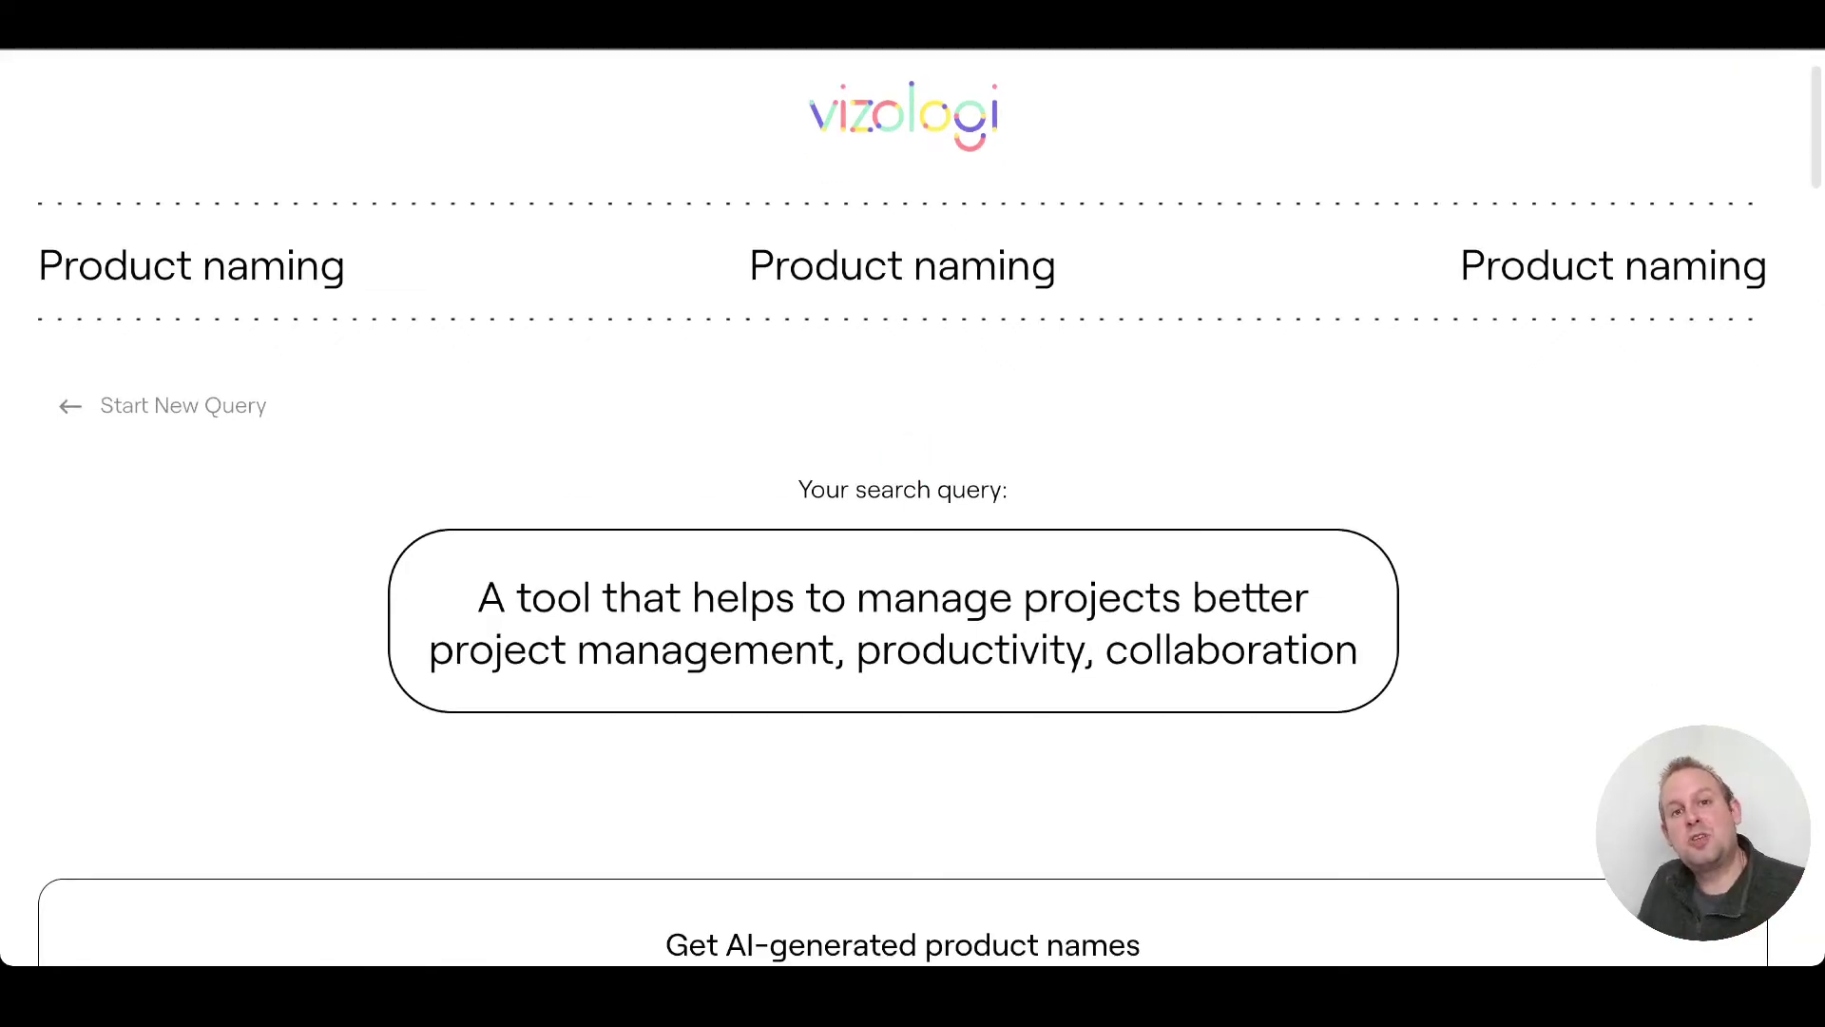
scroll(913, 507, down, 4)
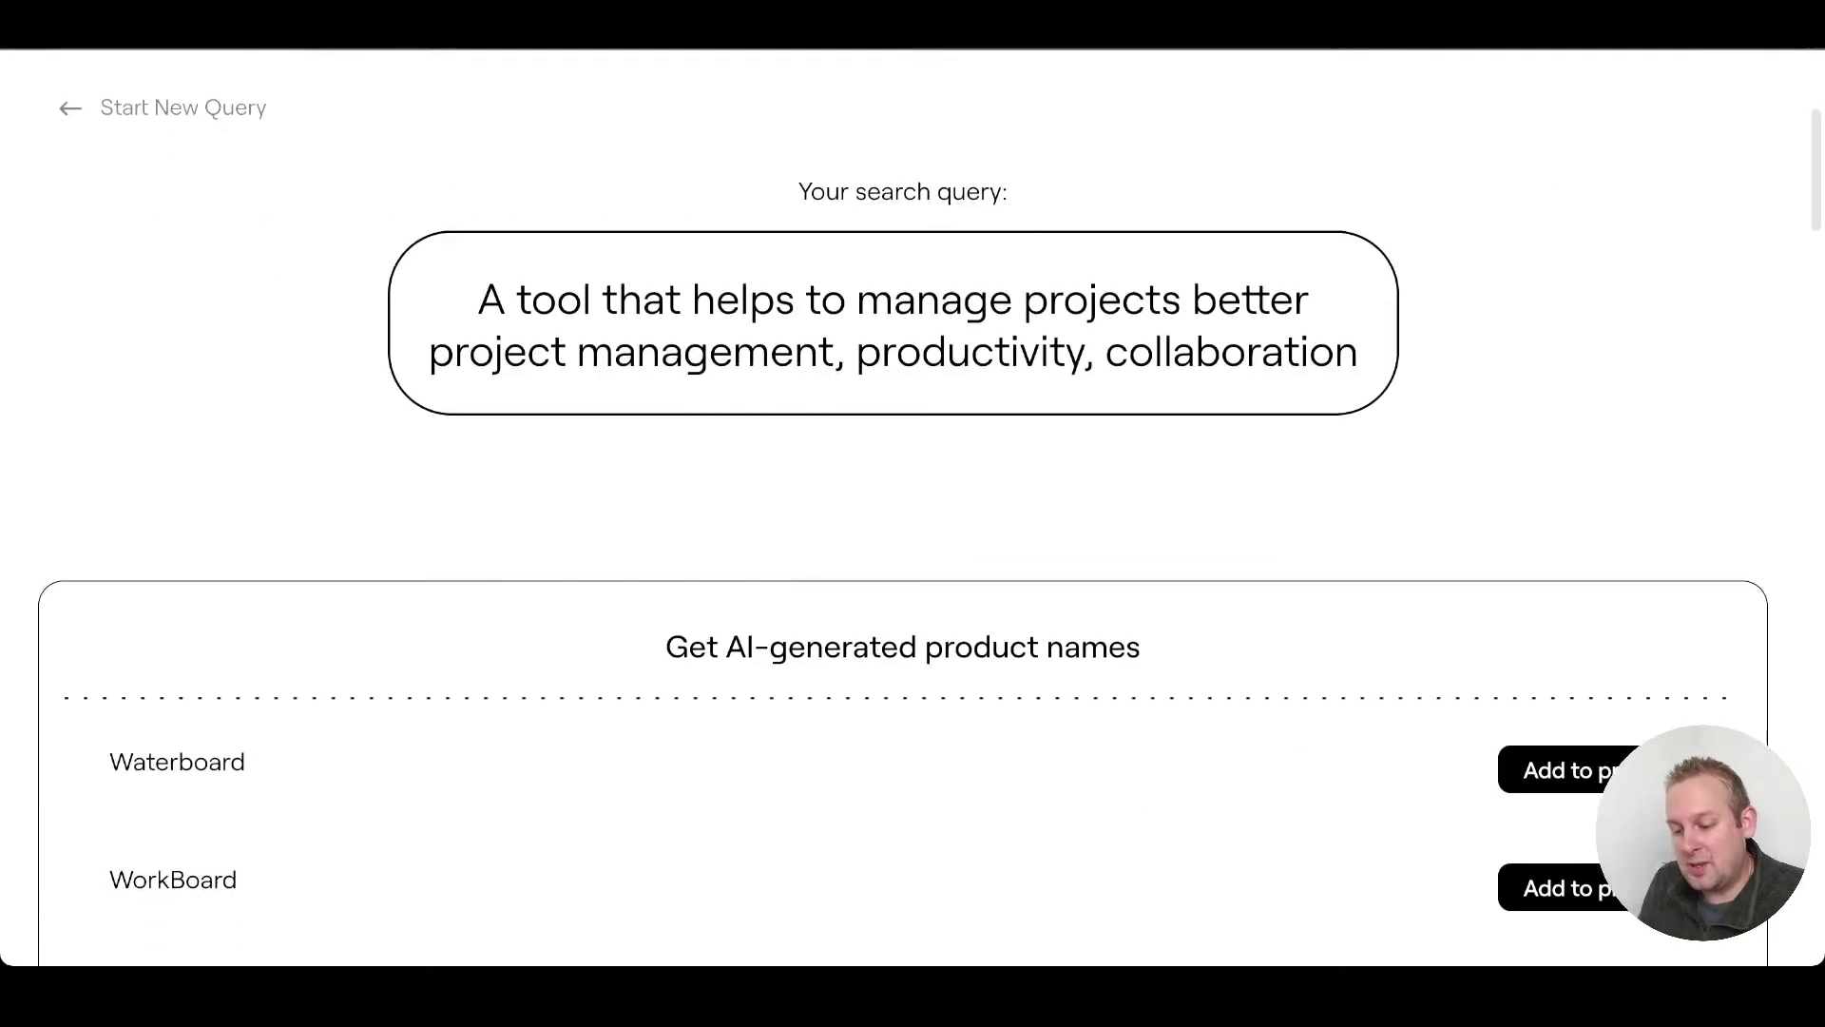
Step: Add the generated product name "Pingit" to the "Project management" project
scroll(912, 507, down, 2)
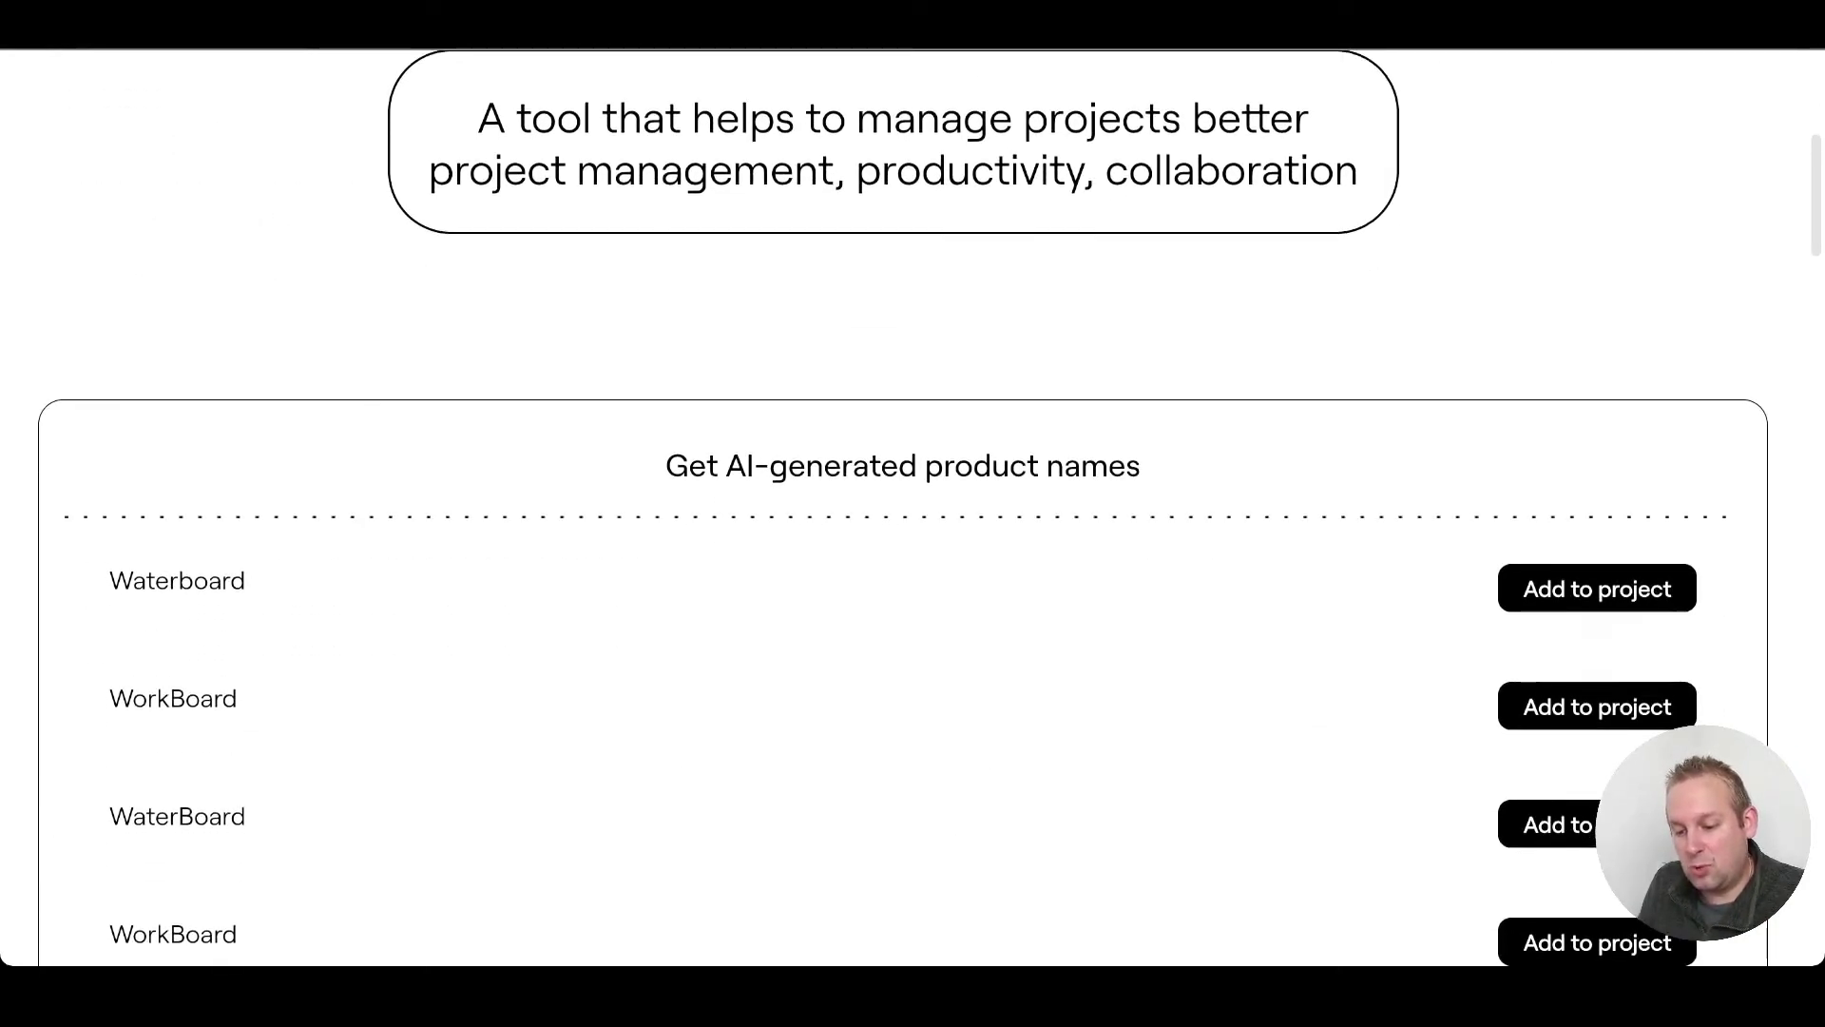
scroll(912, 508, down, 6)
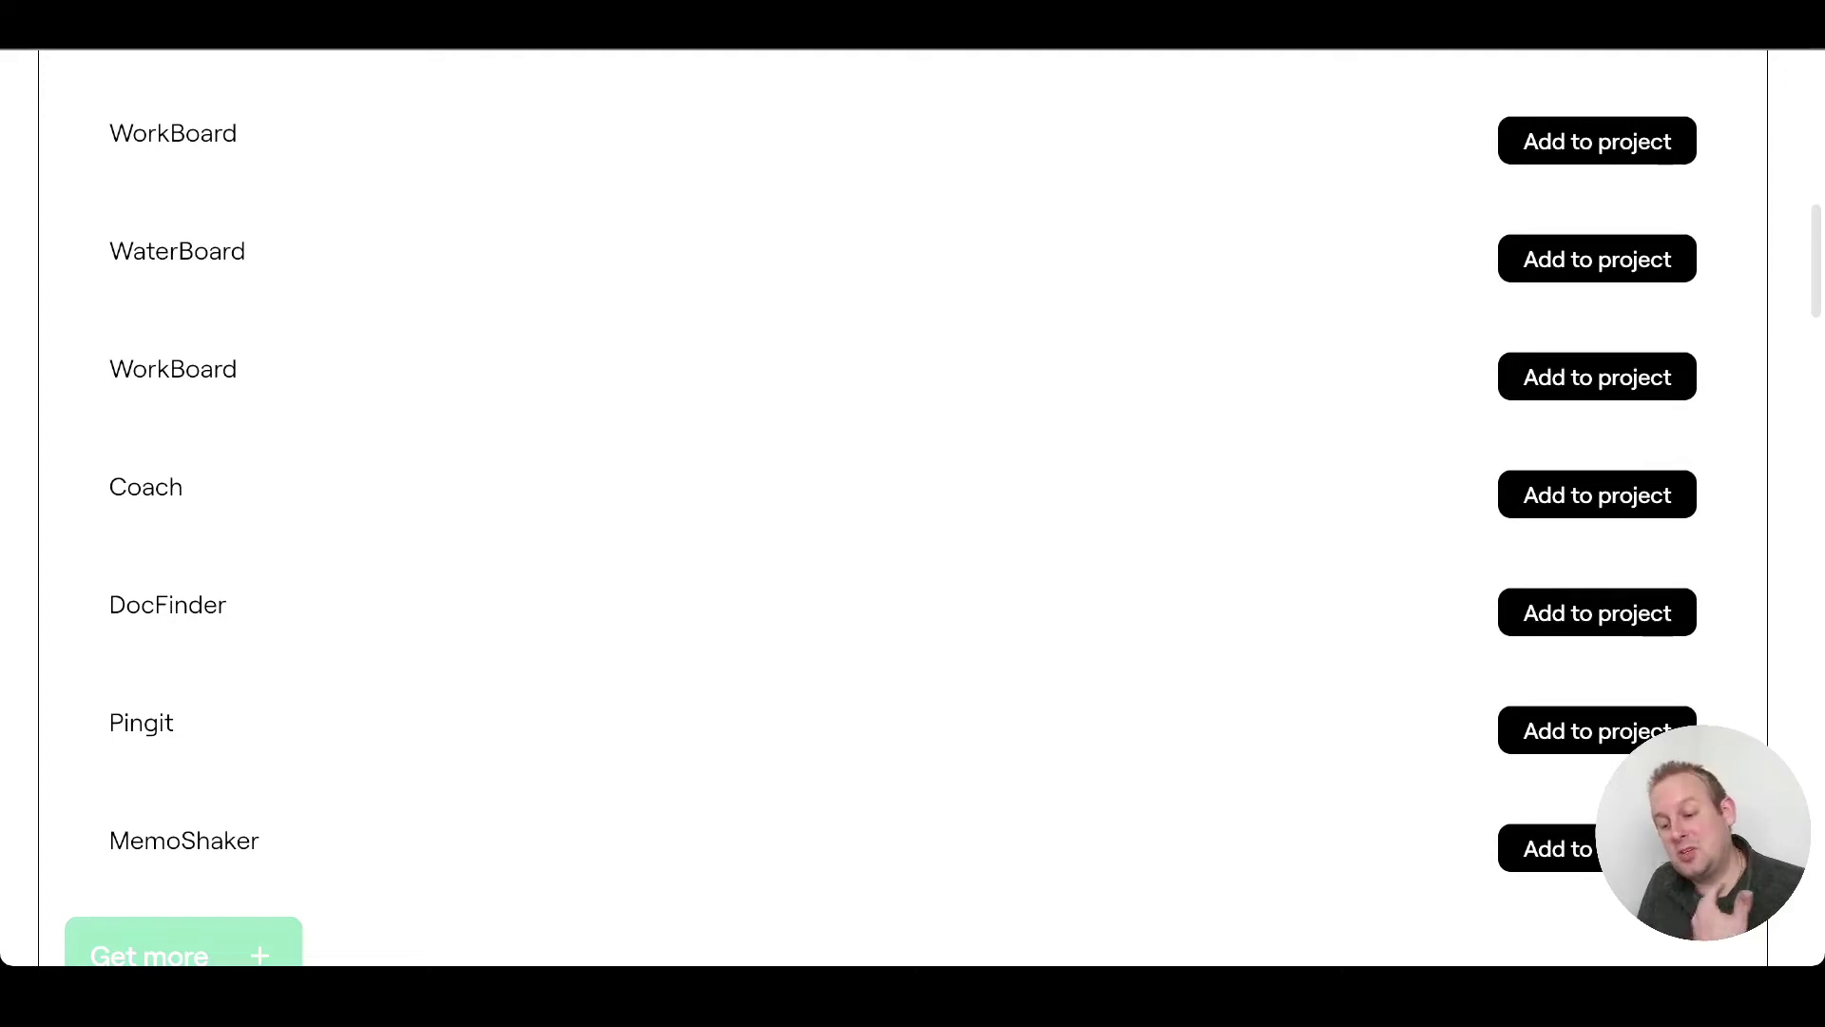
click(1578, 730)
click(913, 508)
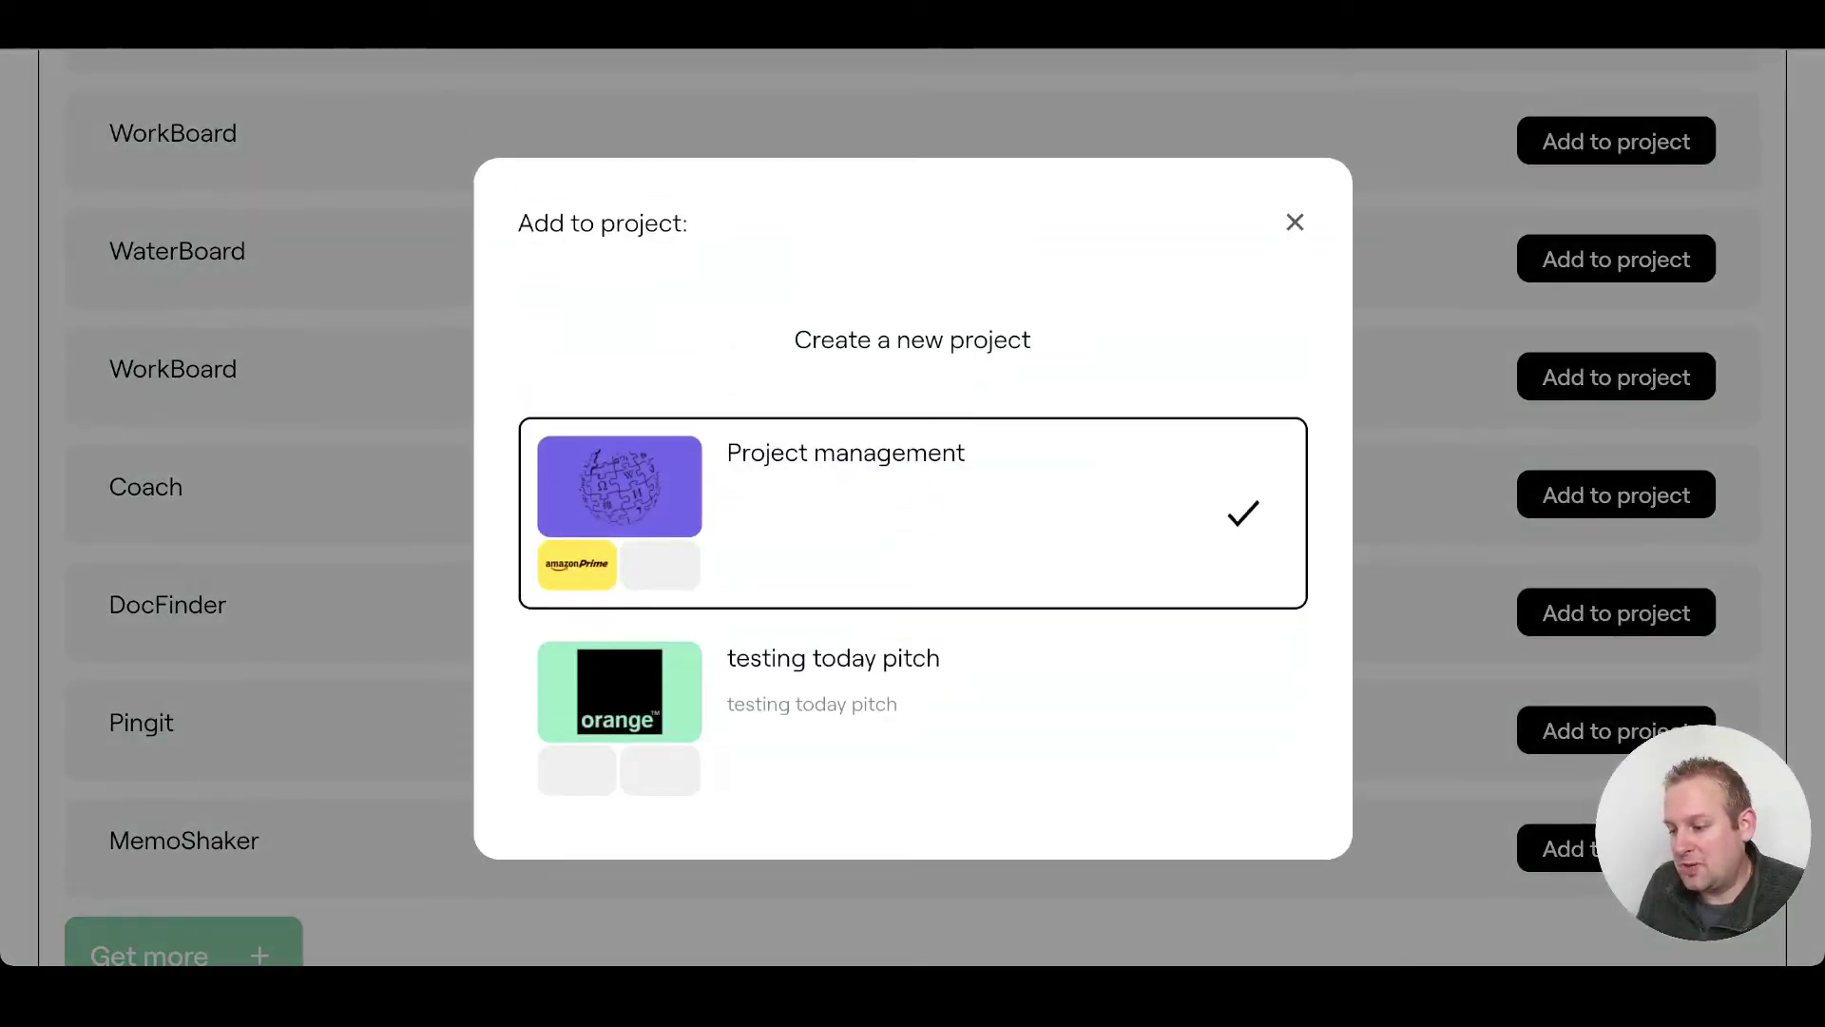
scroll(912, 514, down, 1)
Step: Submit the Market analysis question "What is the TAM (Total Addressable Market) of small businesses in the US?"
scroll(913, 513, up, 15)
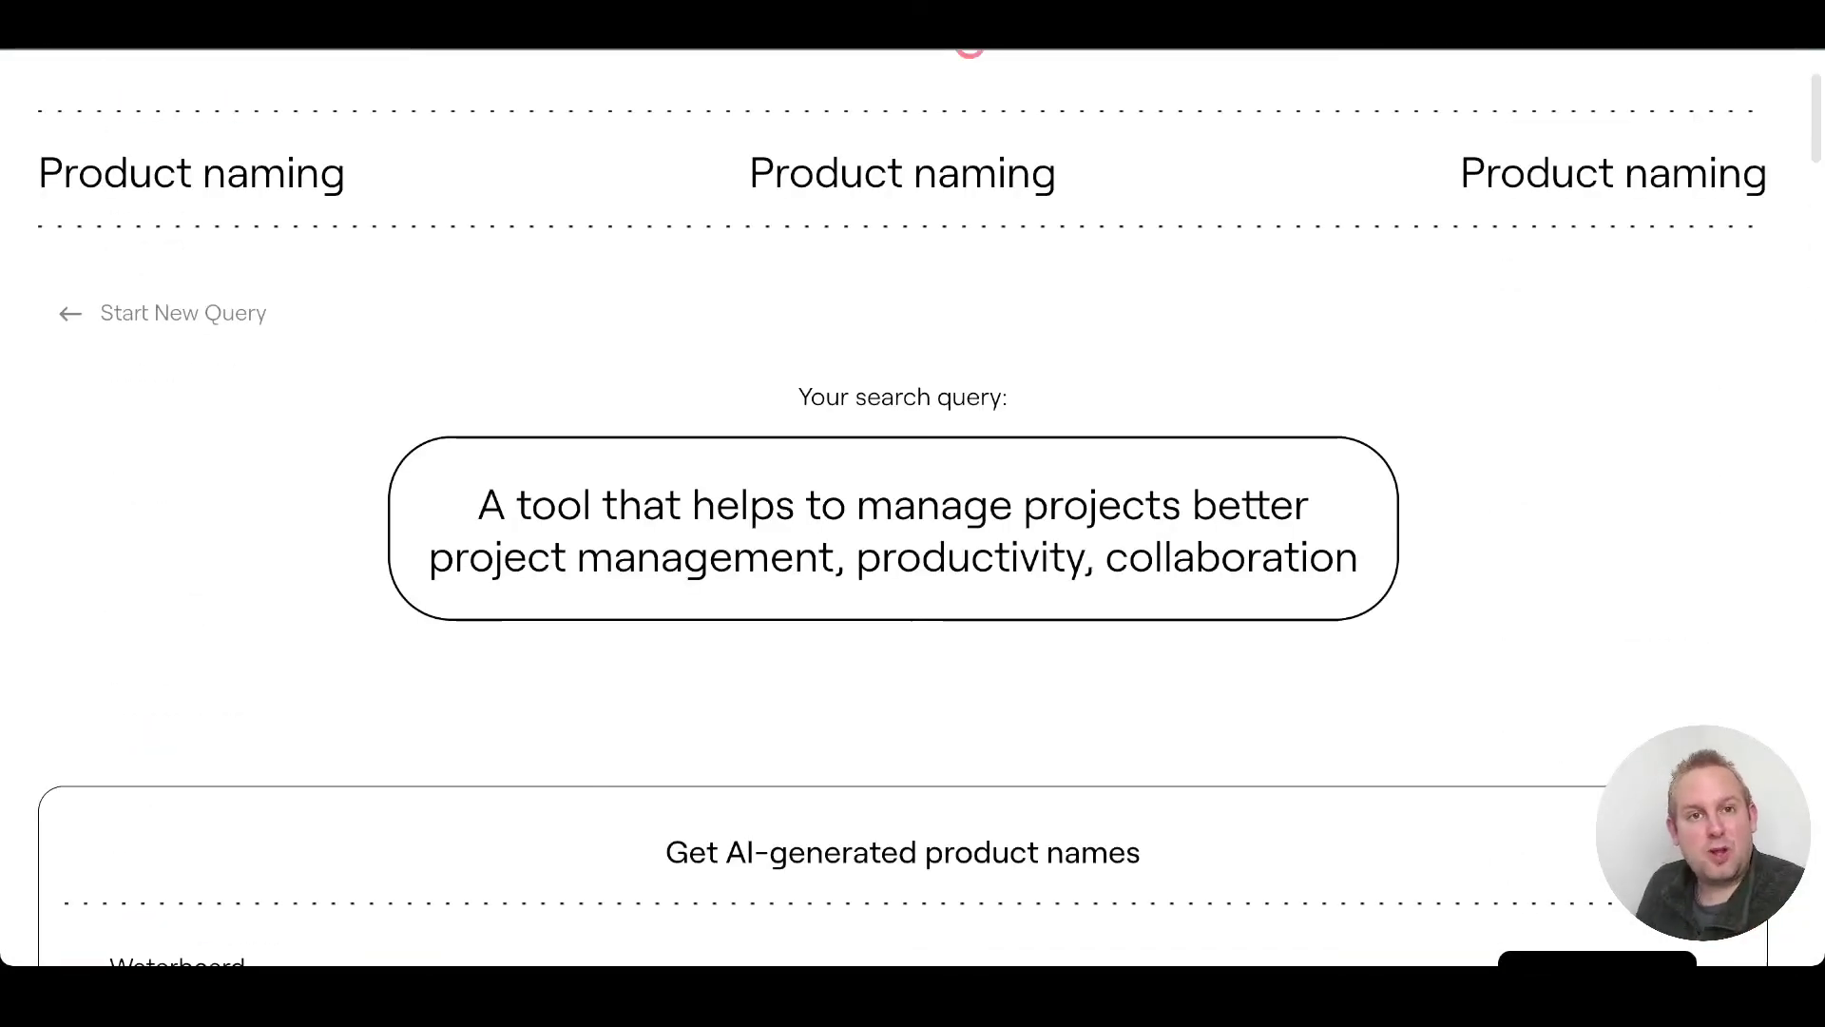
scroll(901, 506, down, 10)
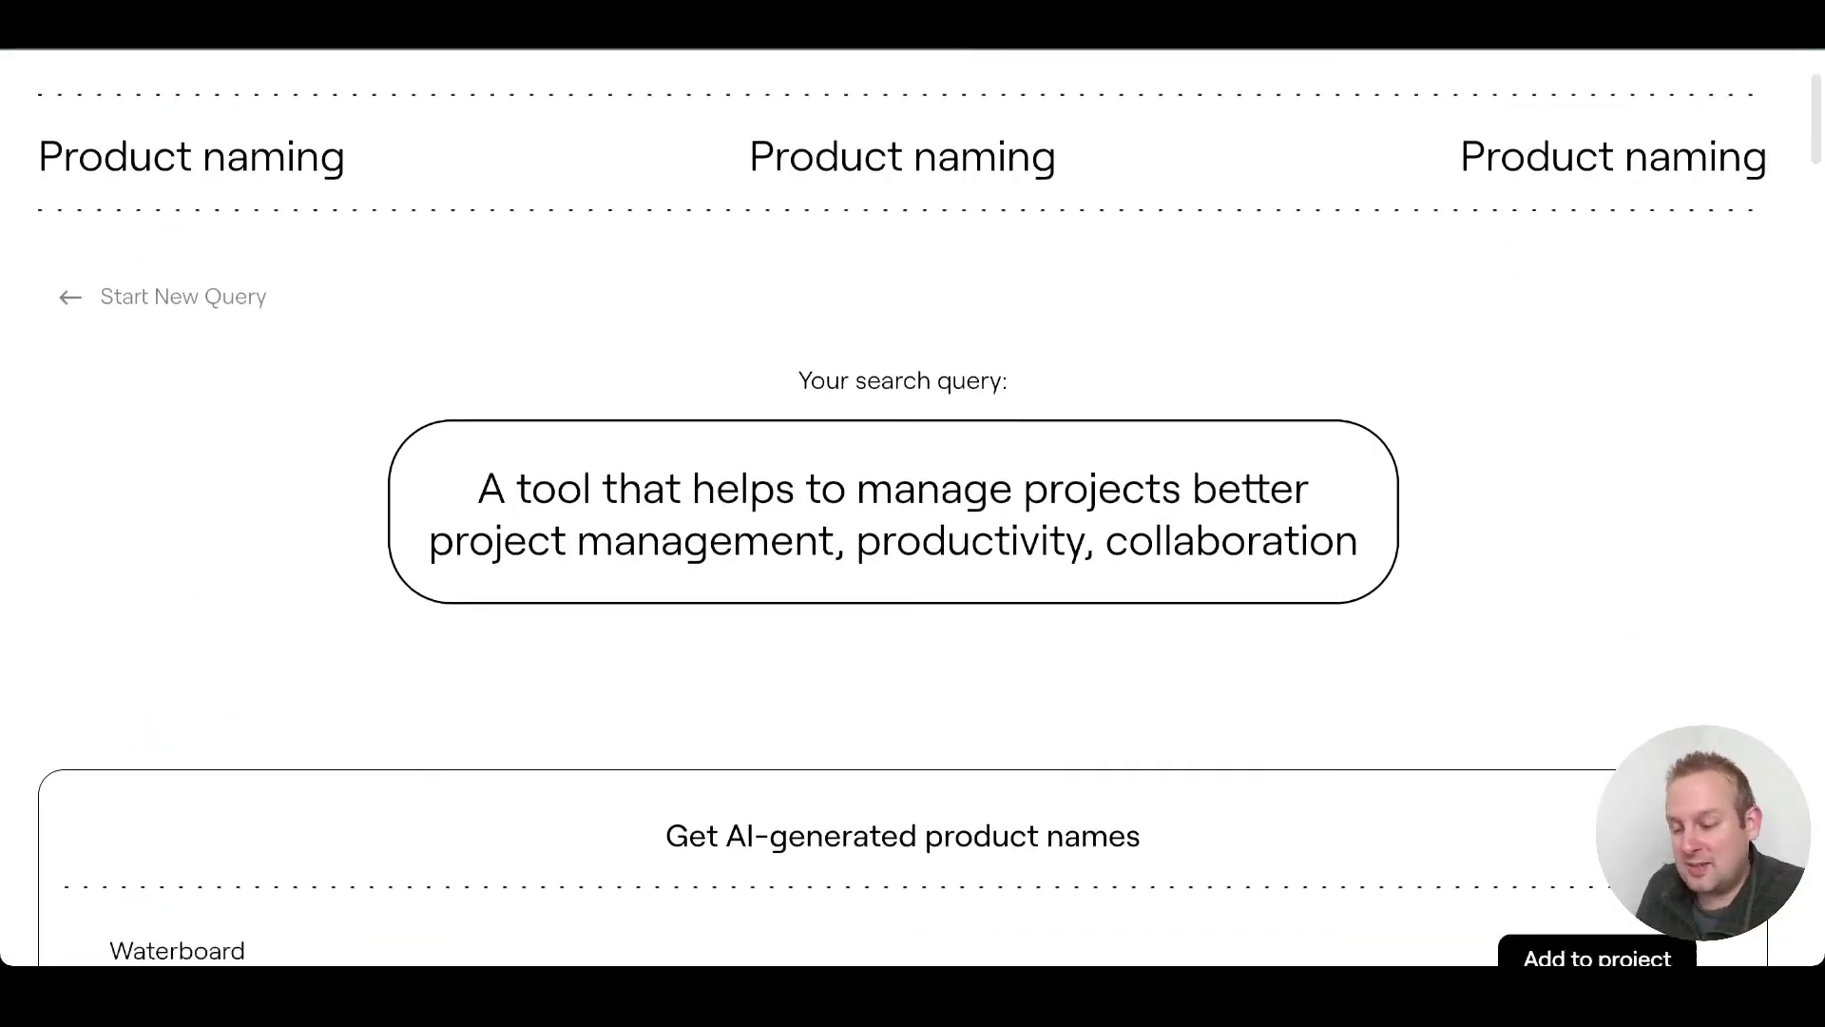
scroll(901, 506, down, 5)
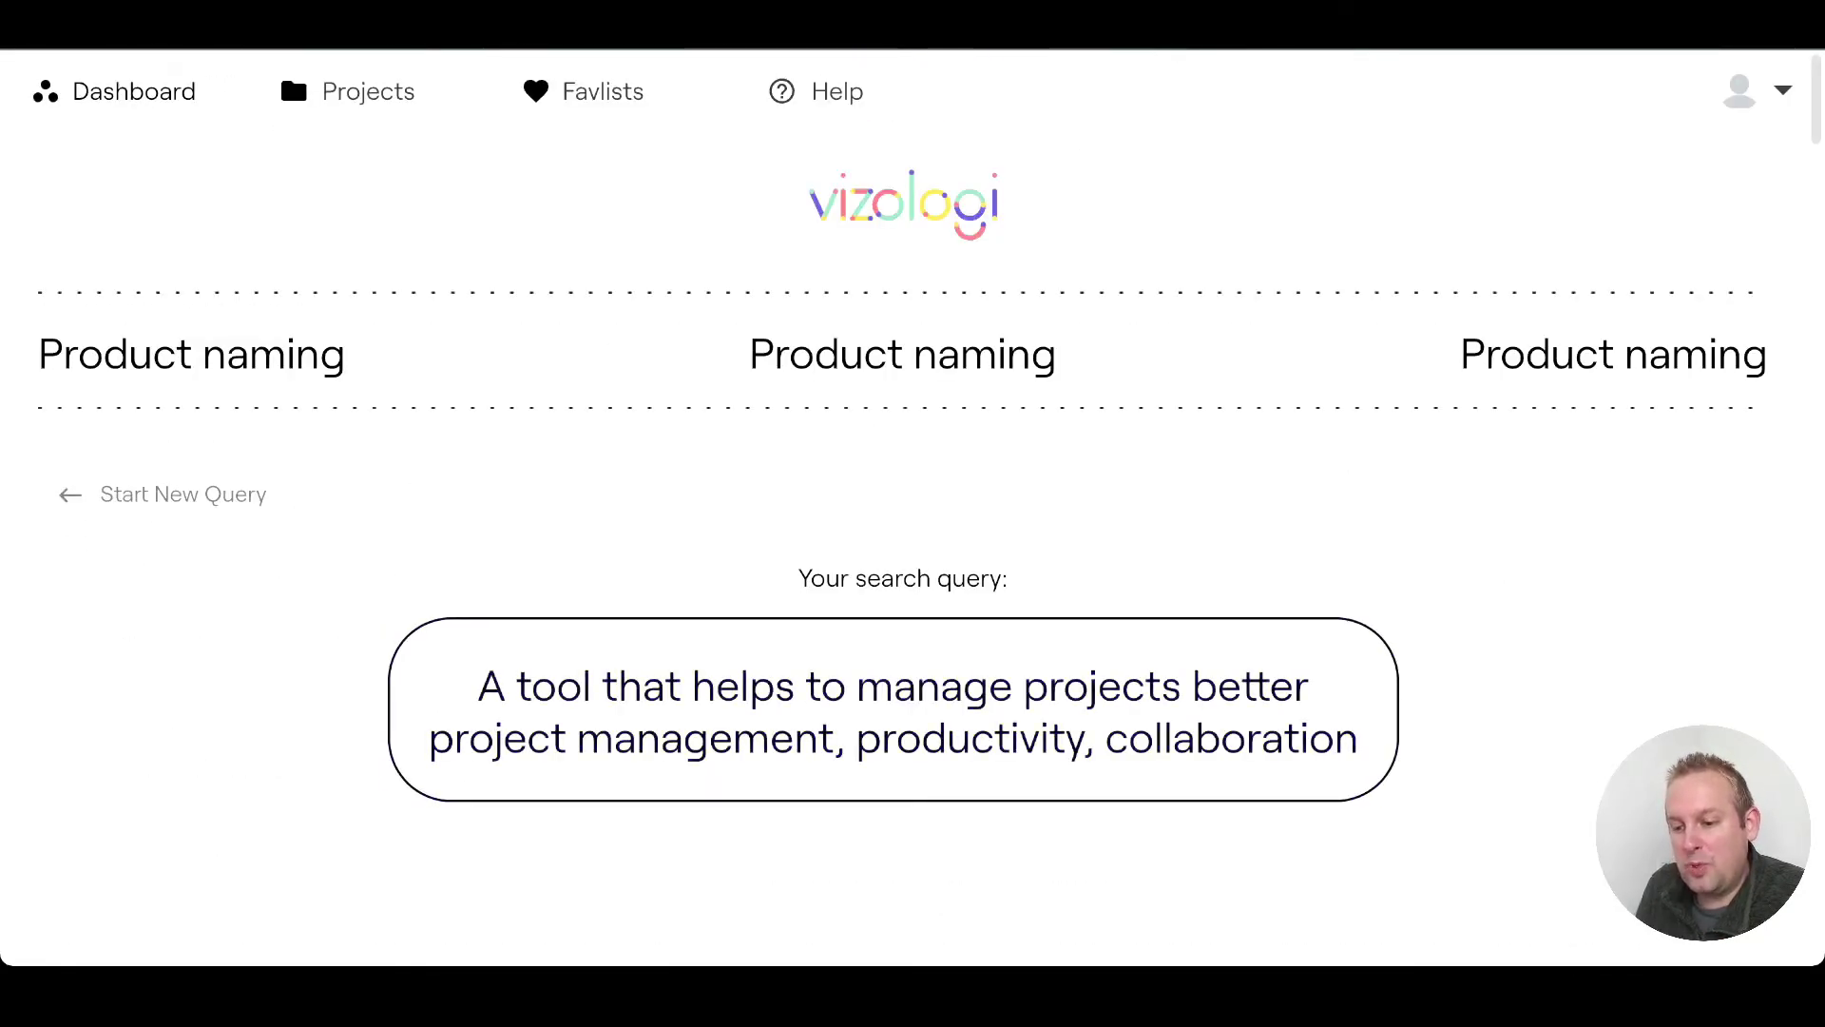
click(134, 91)
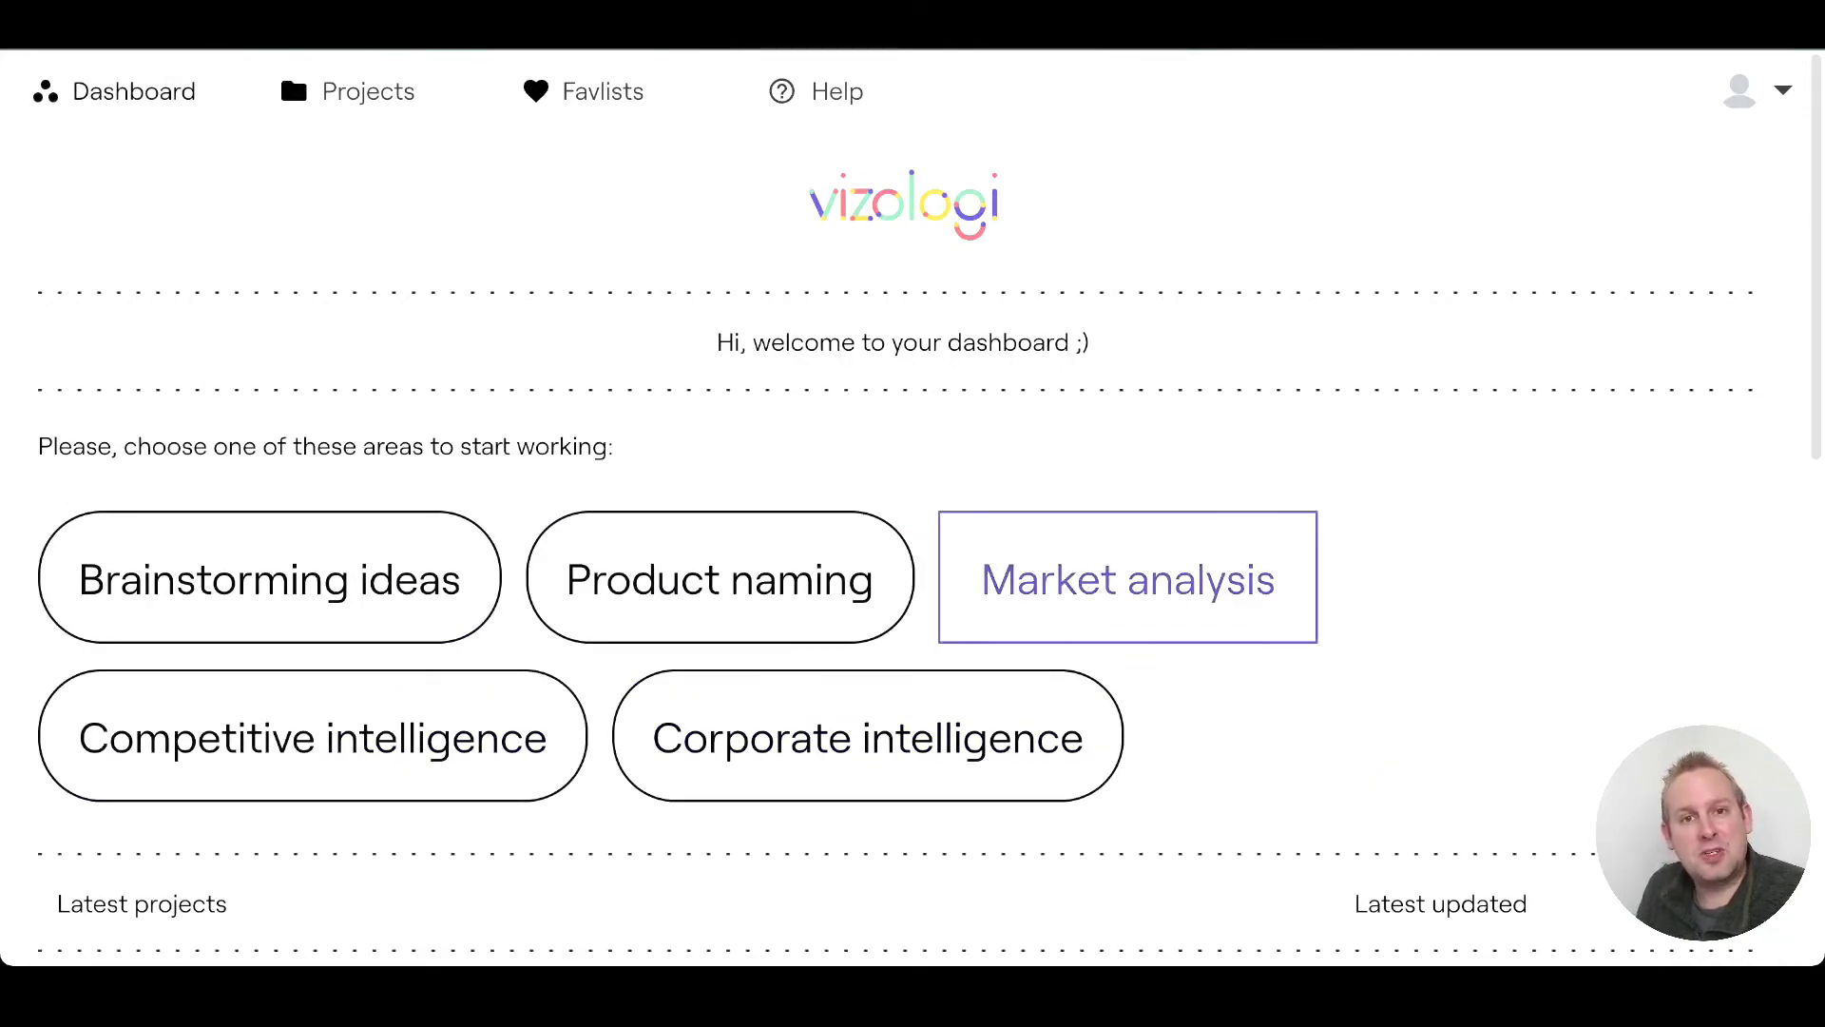
click(1128, 577)
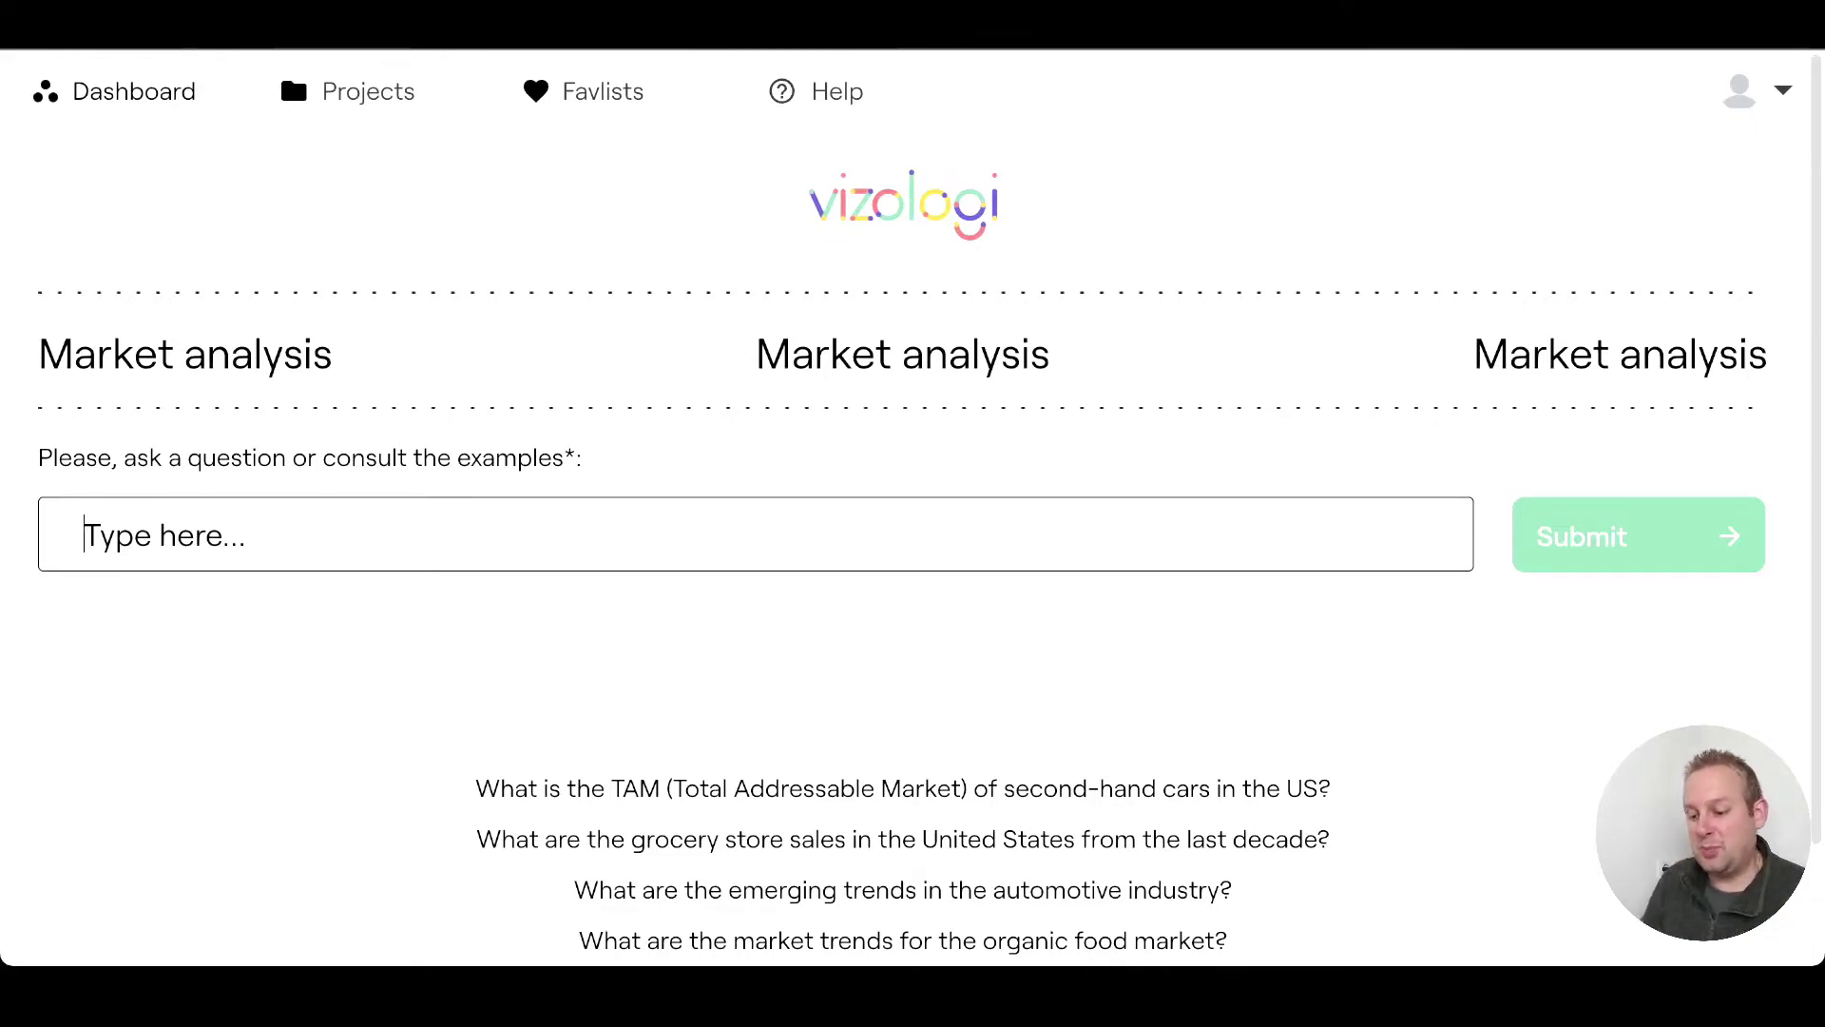
scroll(913, 533, down, 2)
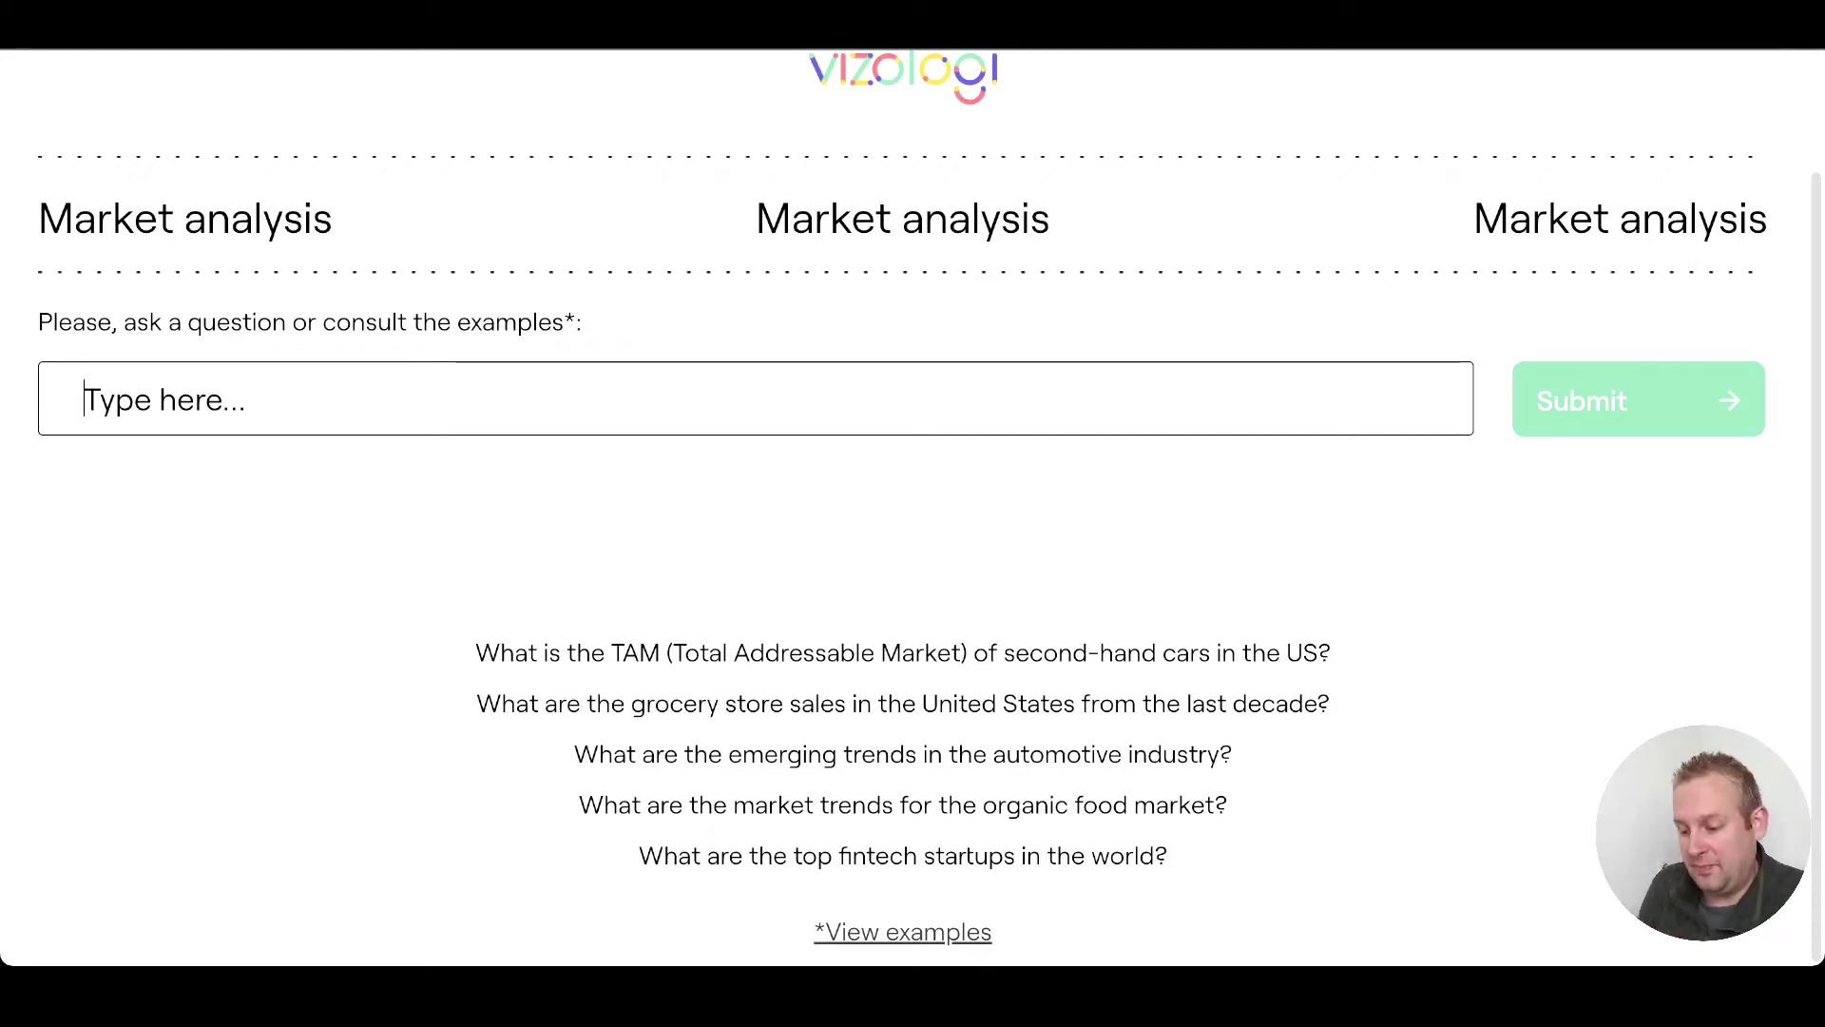
text(What is the TAM (Total Addressable Market) of small businesses in the US?)
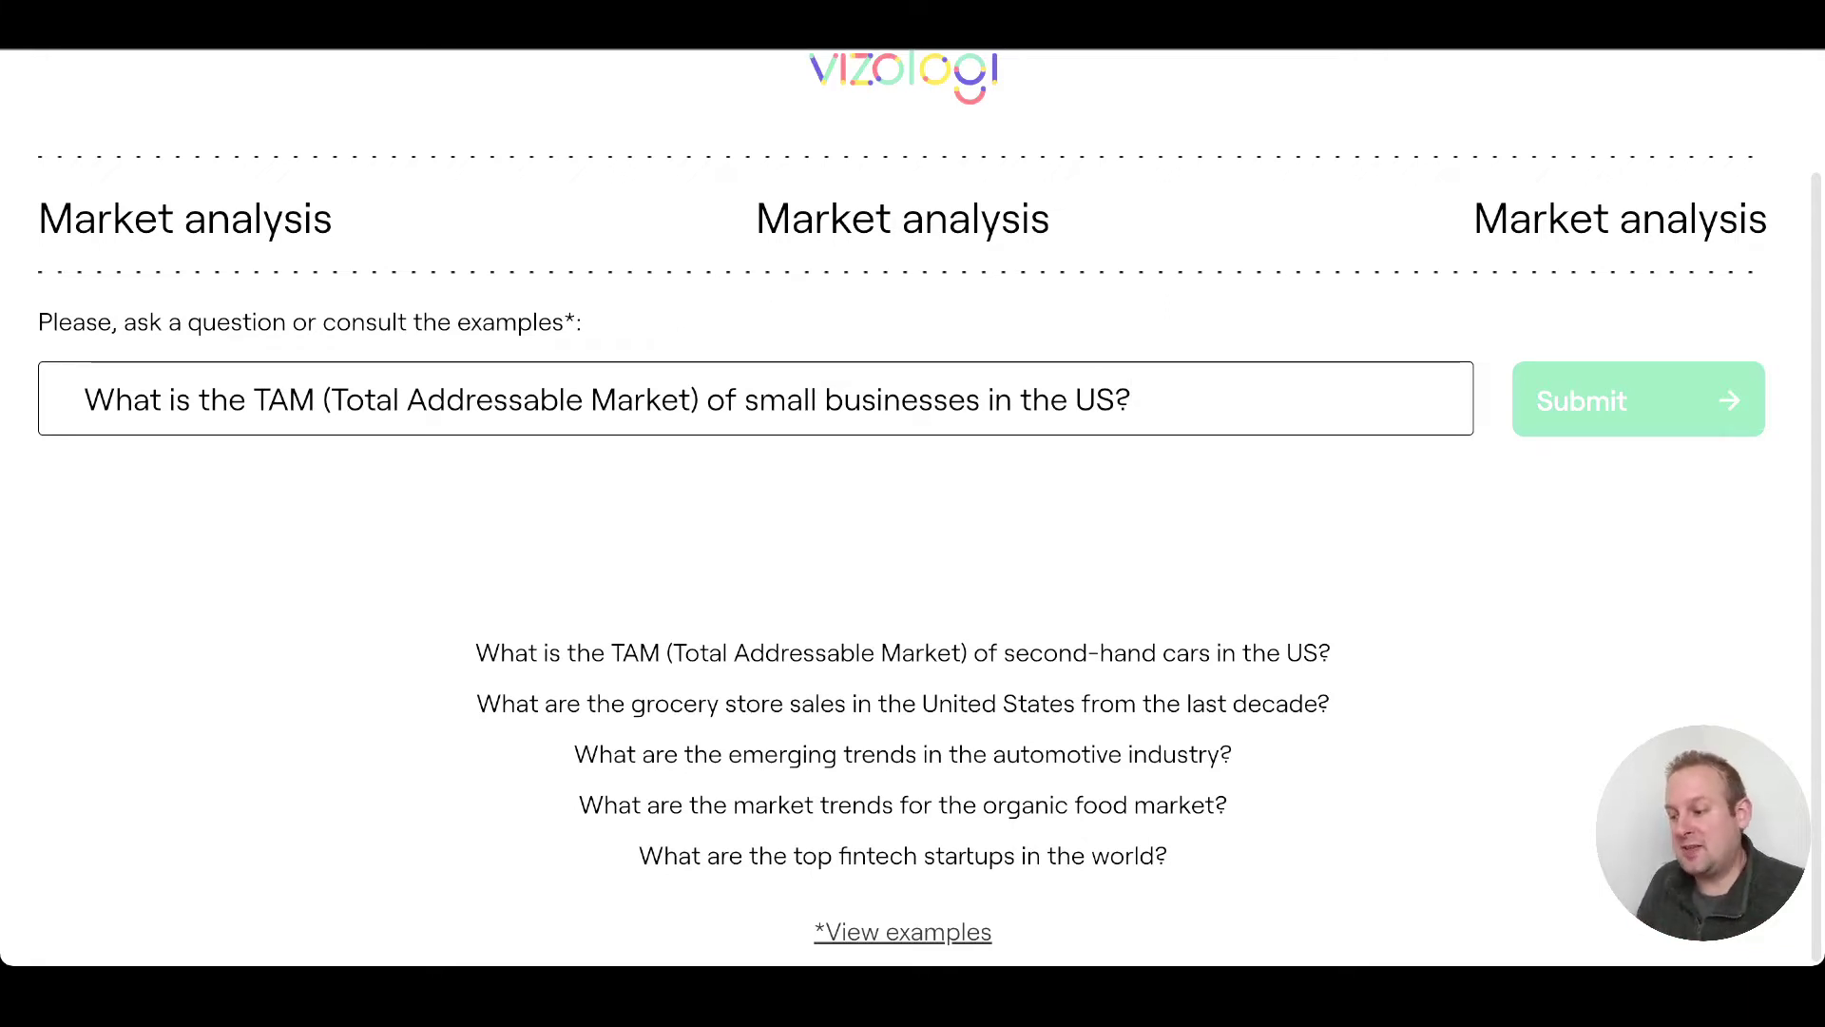
key(Return)
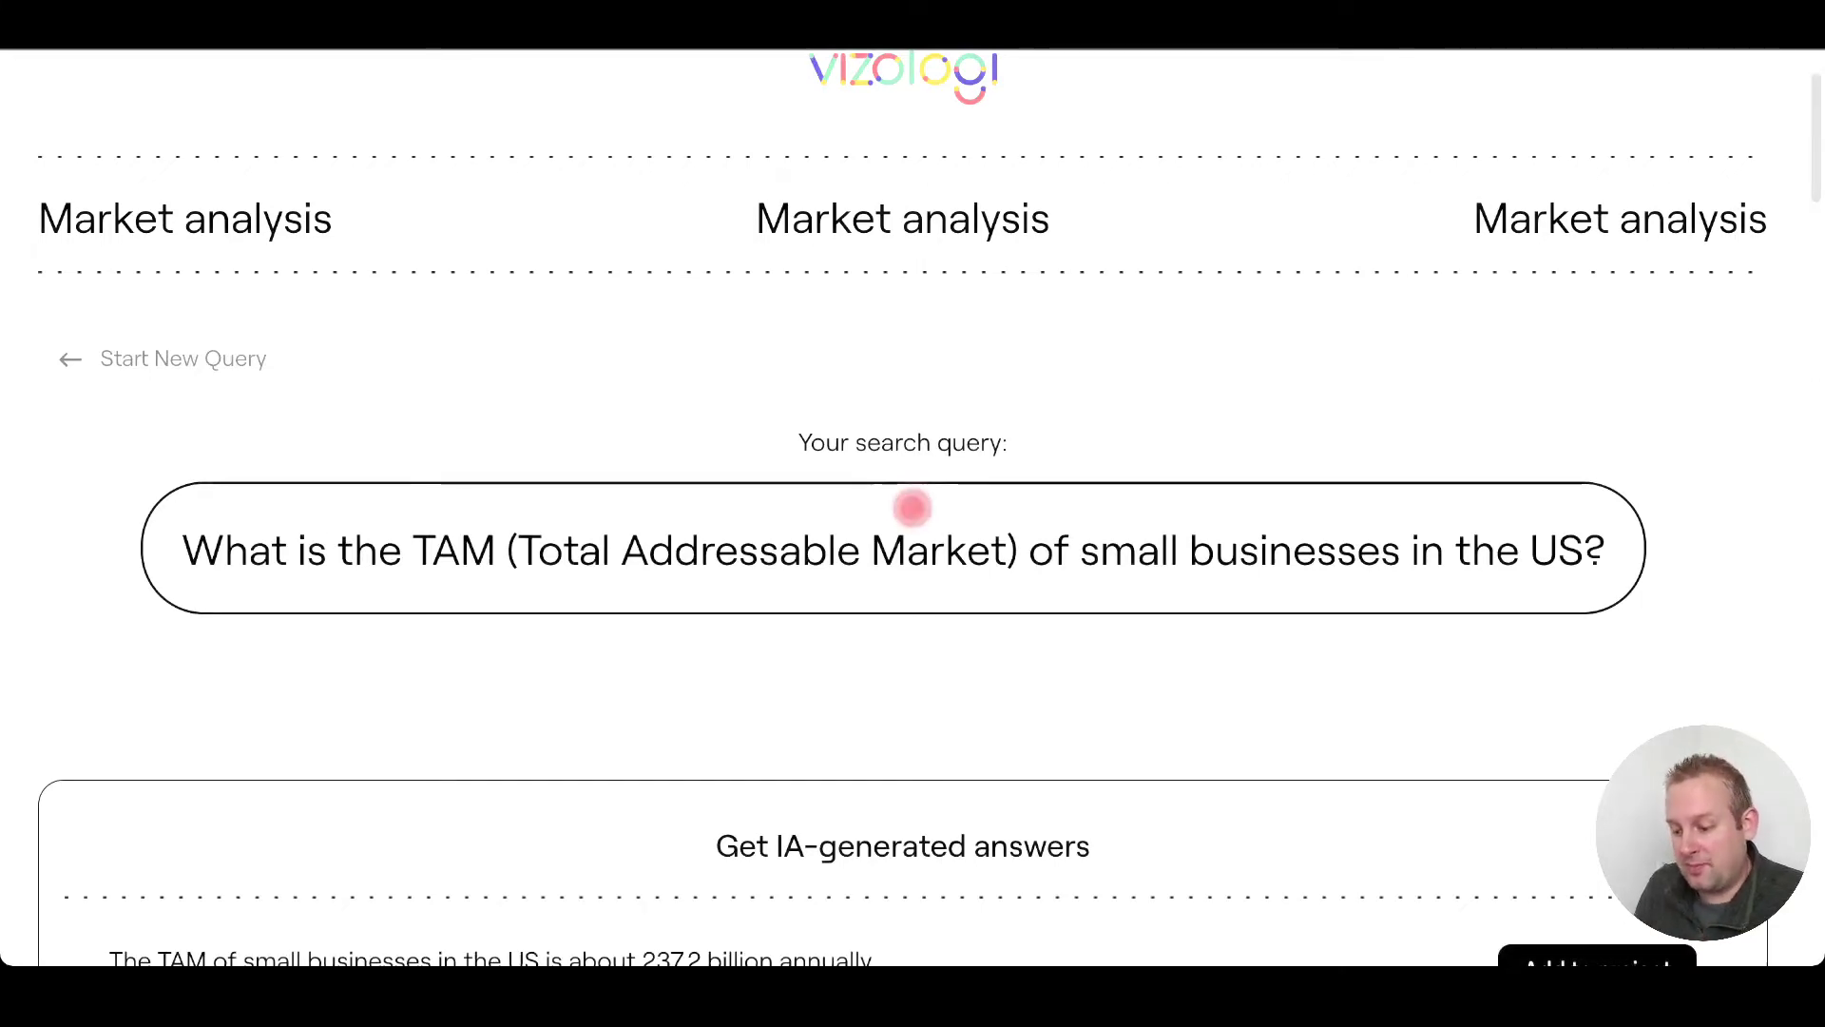
Step: Add the generated answer about the TAM of US small businesses to the "Project management" project
scroll(903, 456, down, 2)
scroll(903, 428, down, 2)
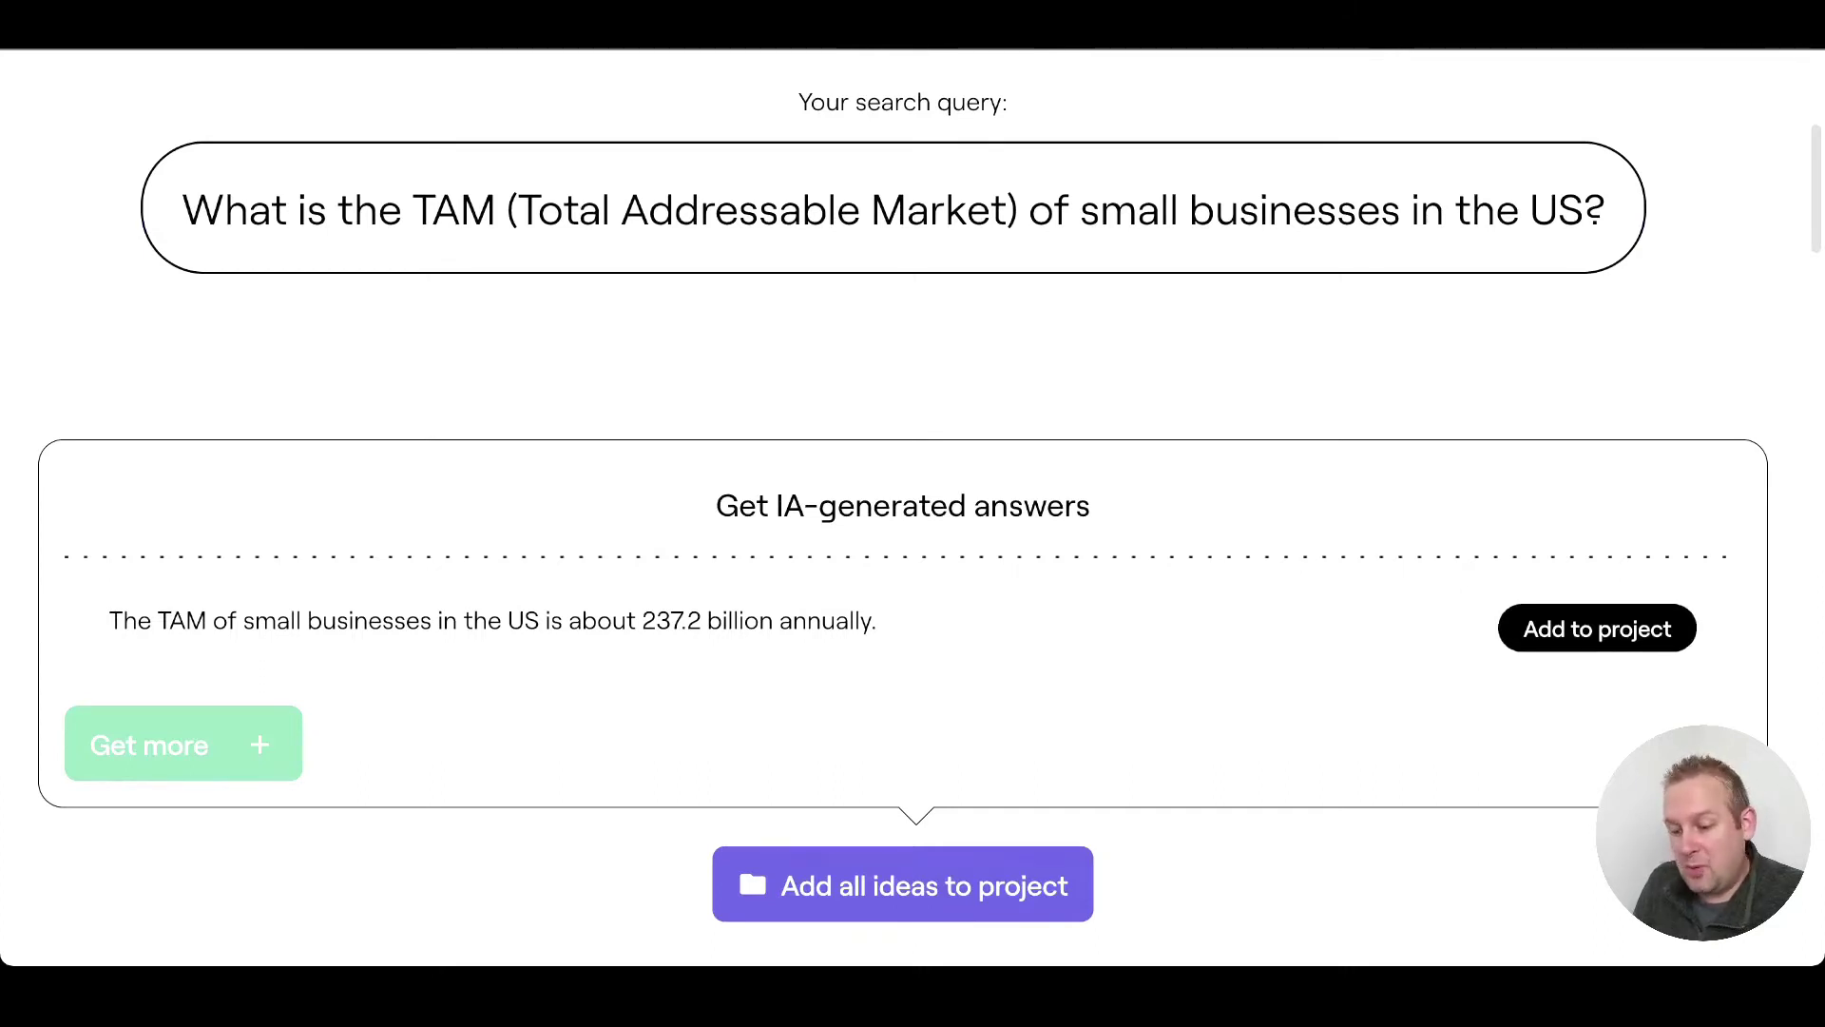
click(1597, 629)
click(913, 505)
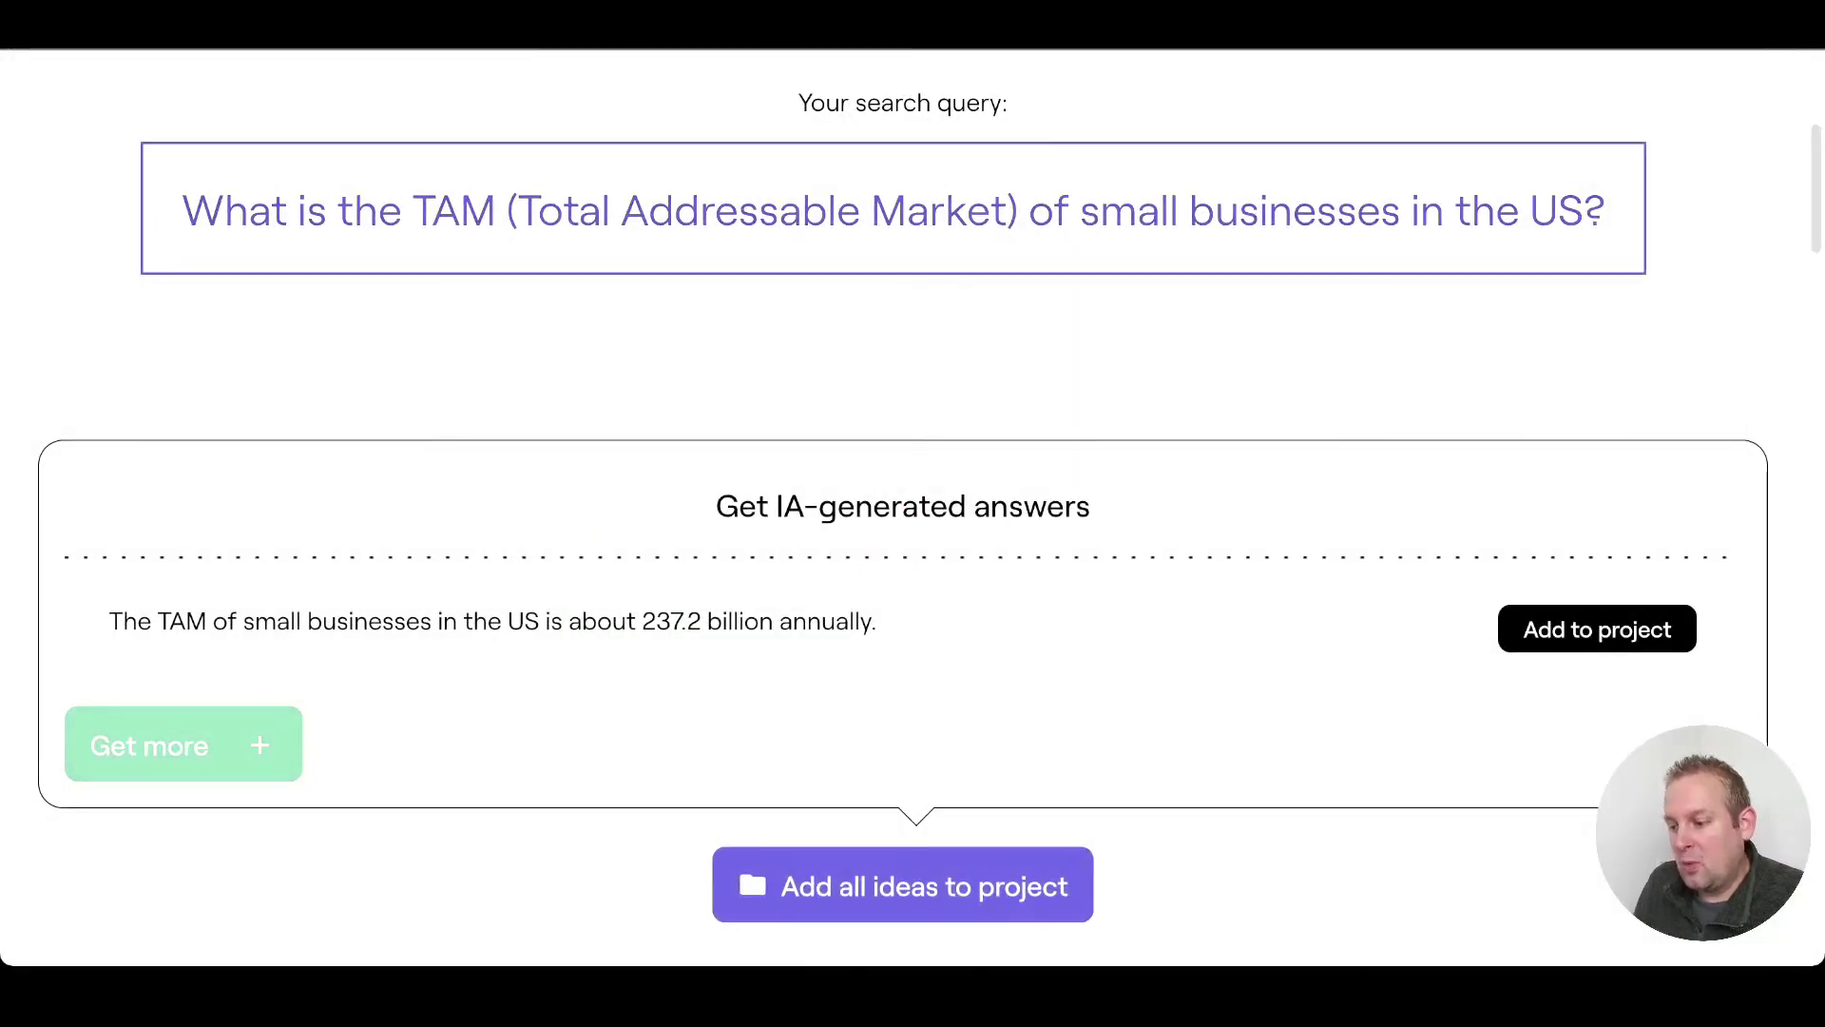
Step: Query "How many small businesses are currently active in the US?" and add the answer giving the total to the "Project management" project
scroll(903, 656, up, 5)
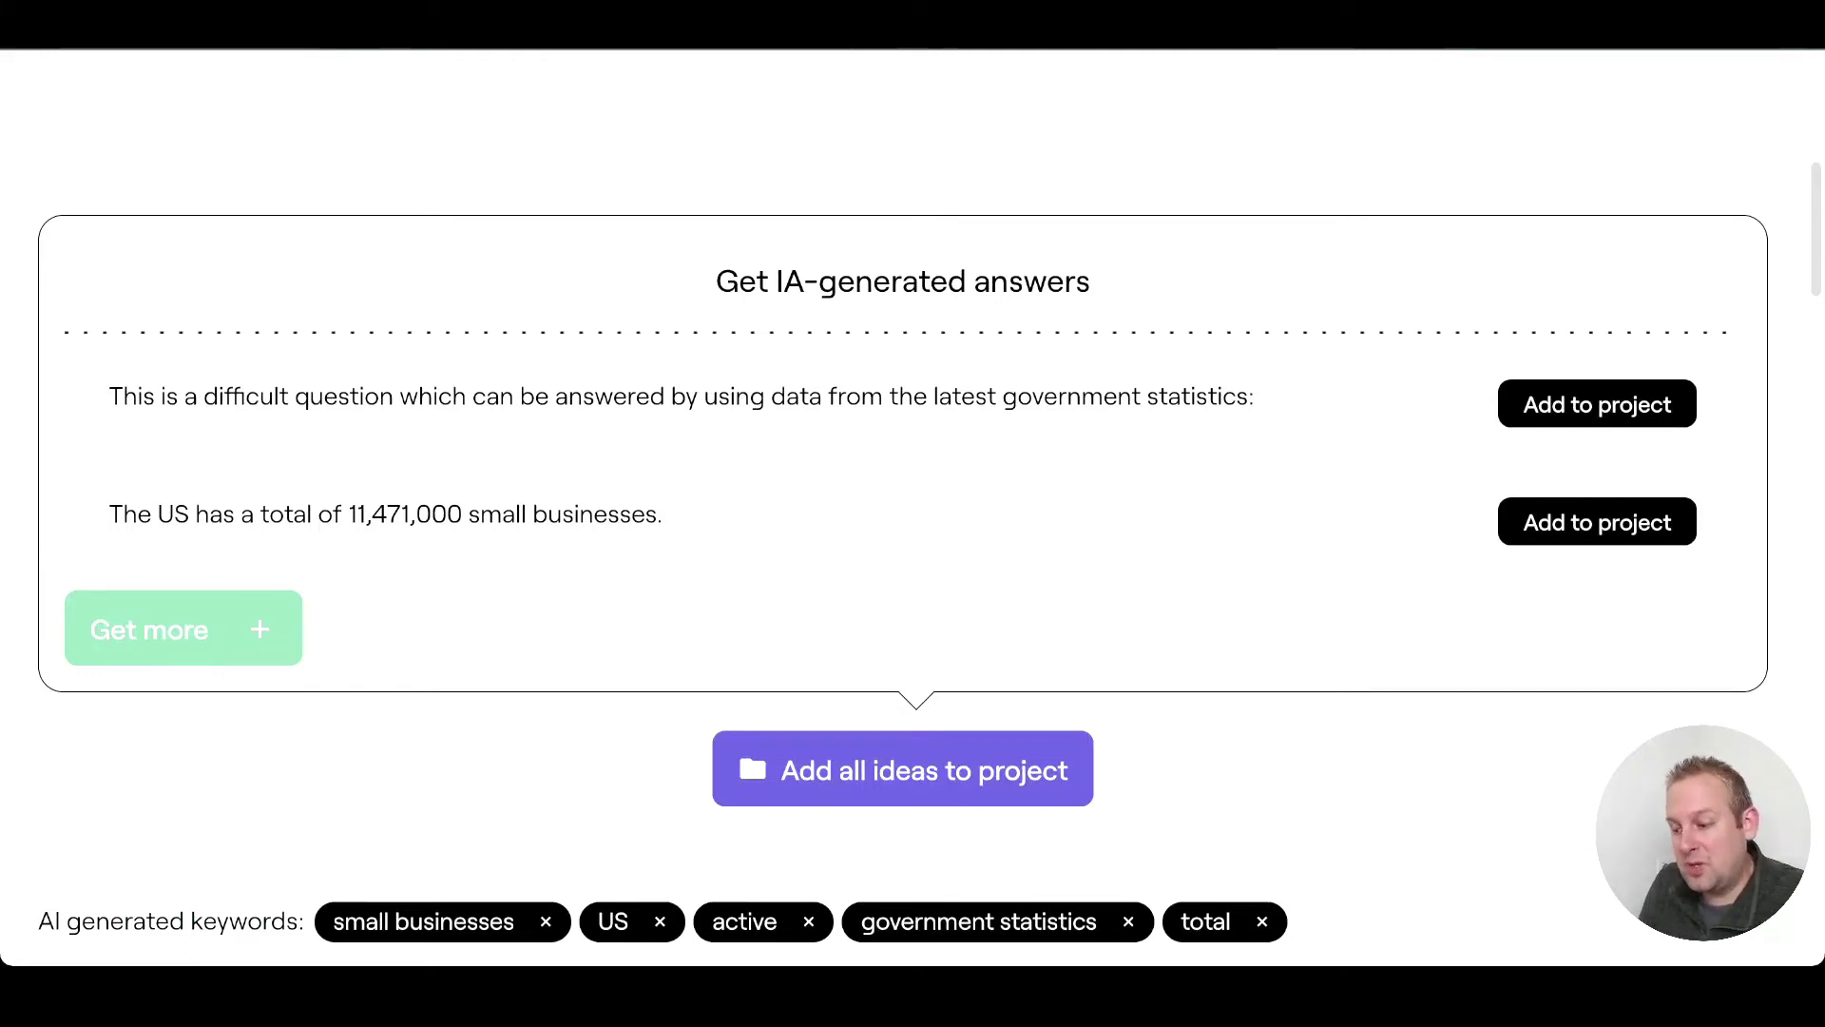
click(1597, 522)
click(913, 505)
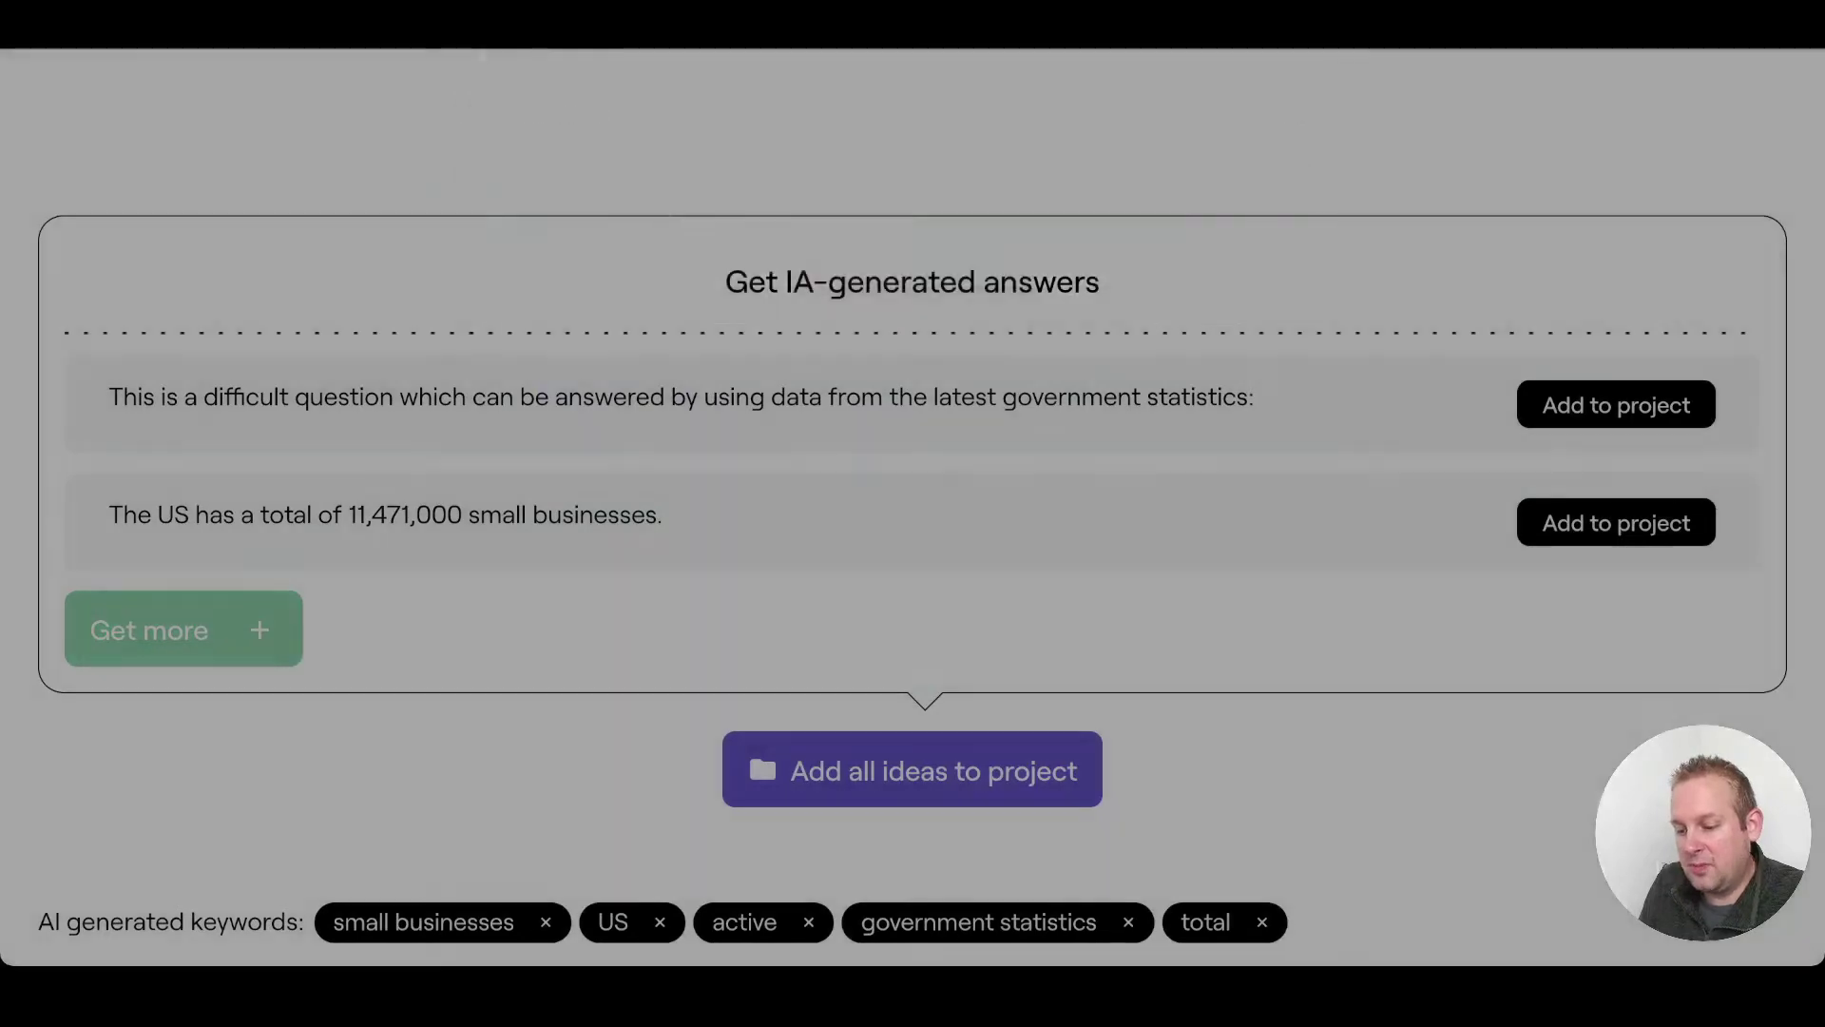
Step: Submit the Competitive intelligence question "How many users does Notion have?" and view the generated answer
scroll(913, 685, up, 7)
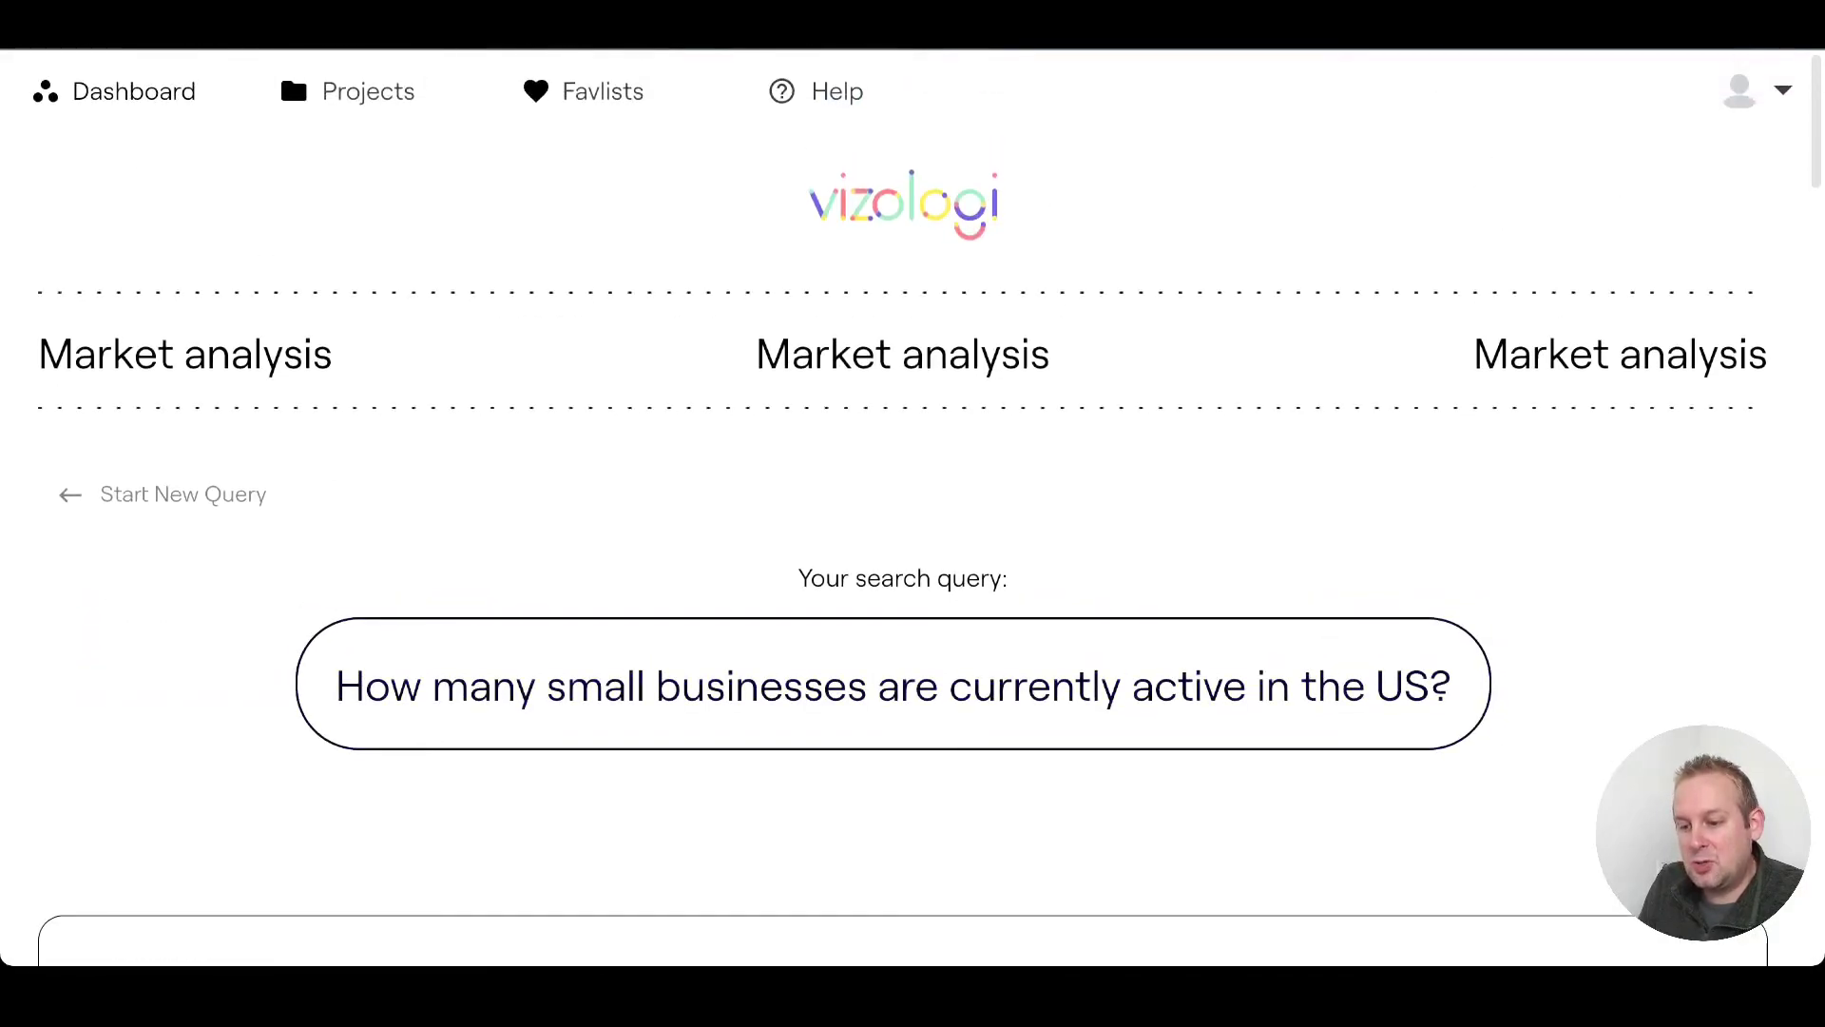
click(114, 91)
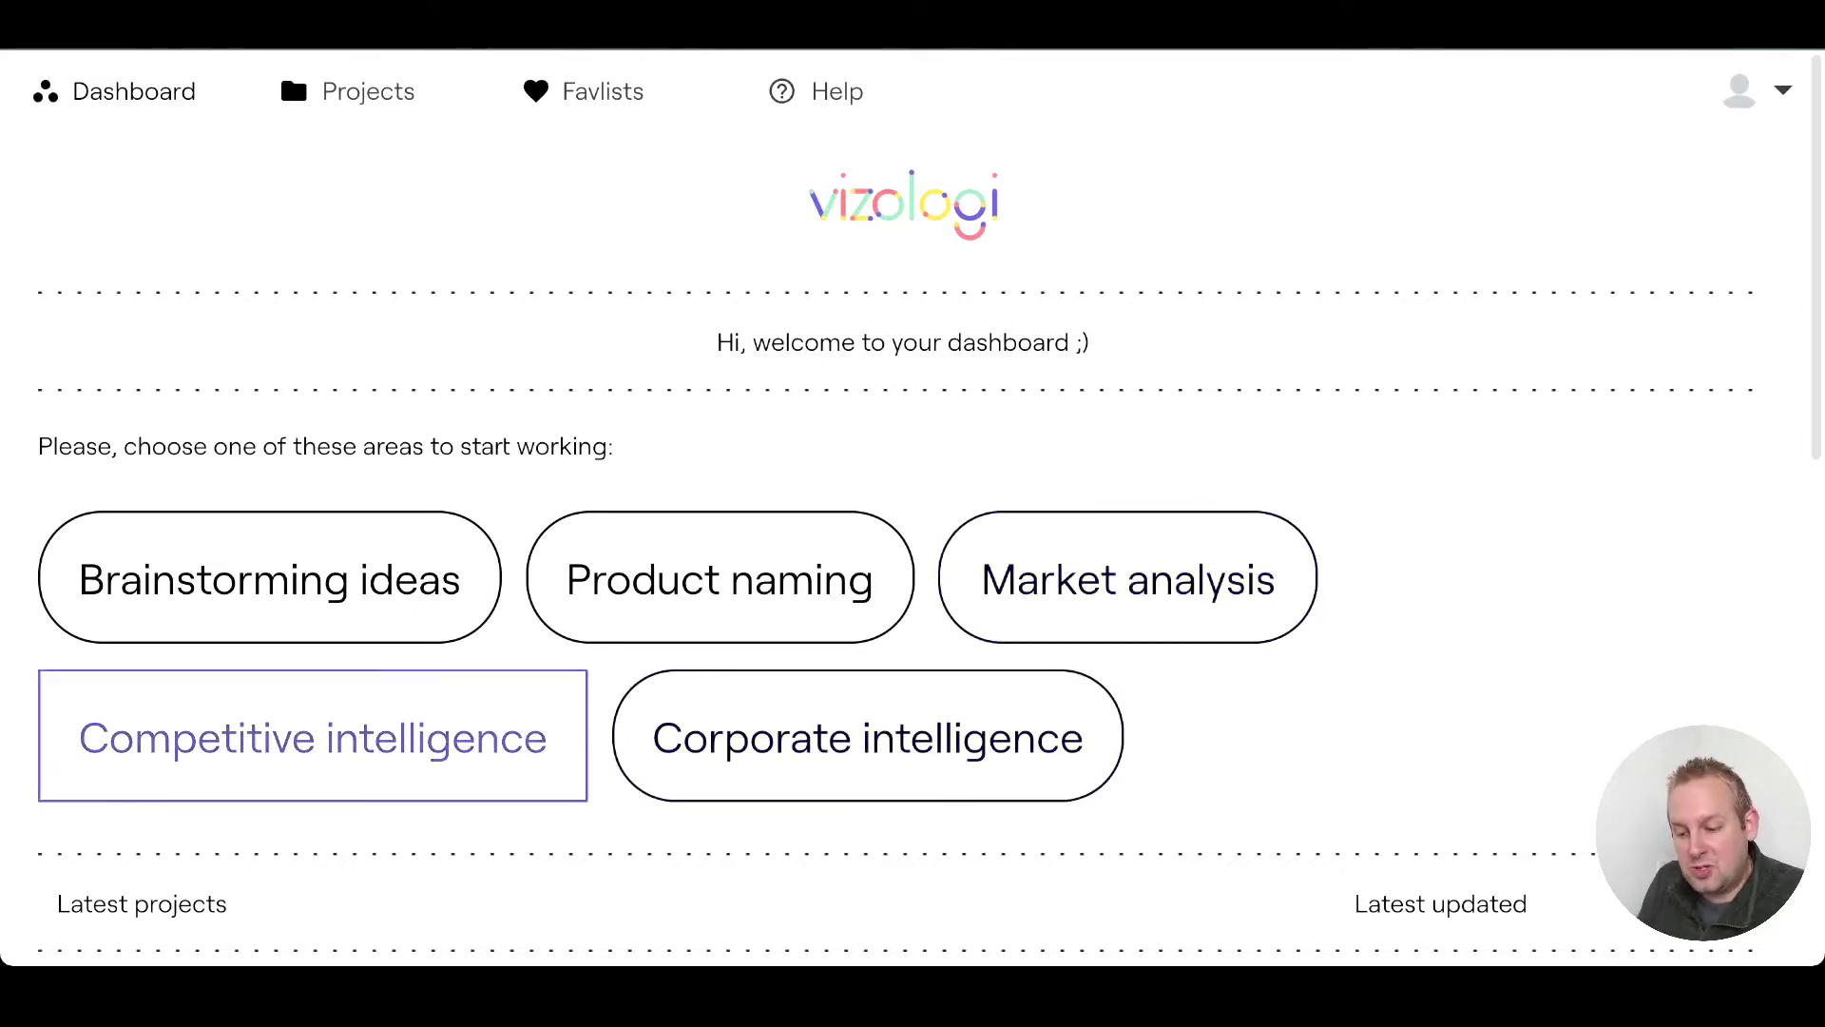
click(312, 738)
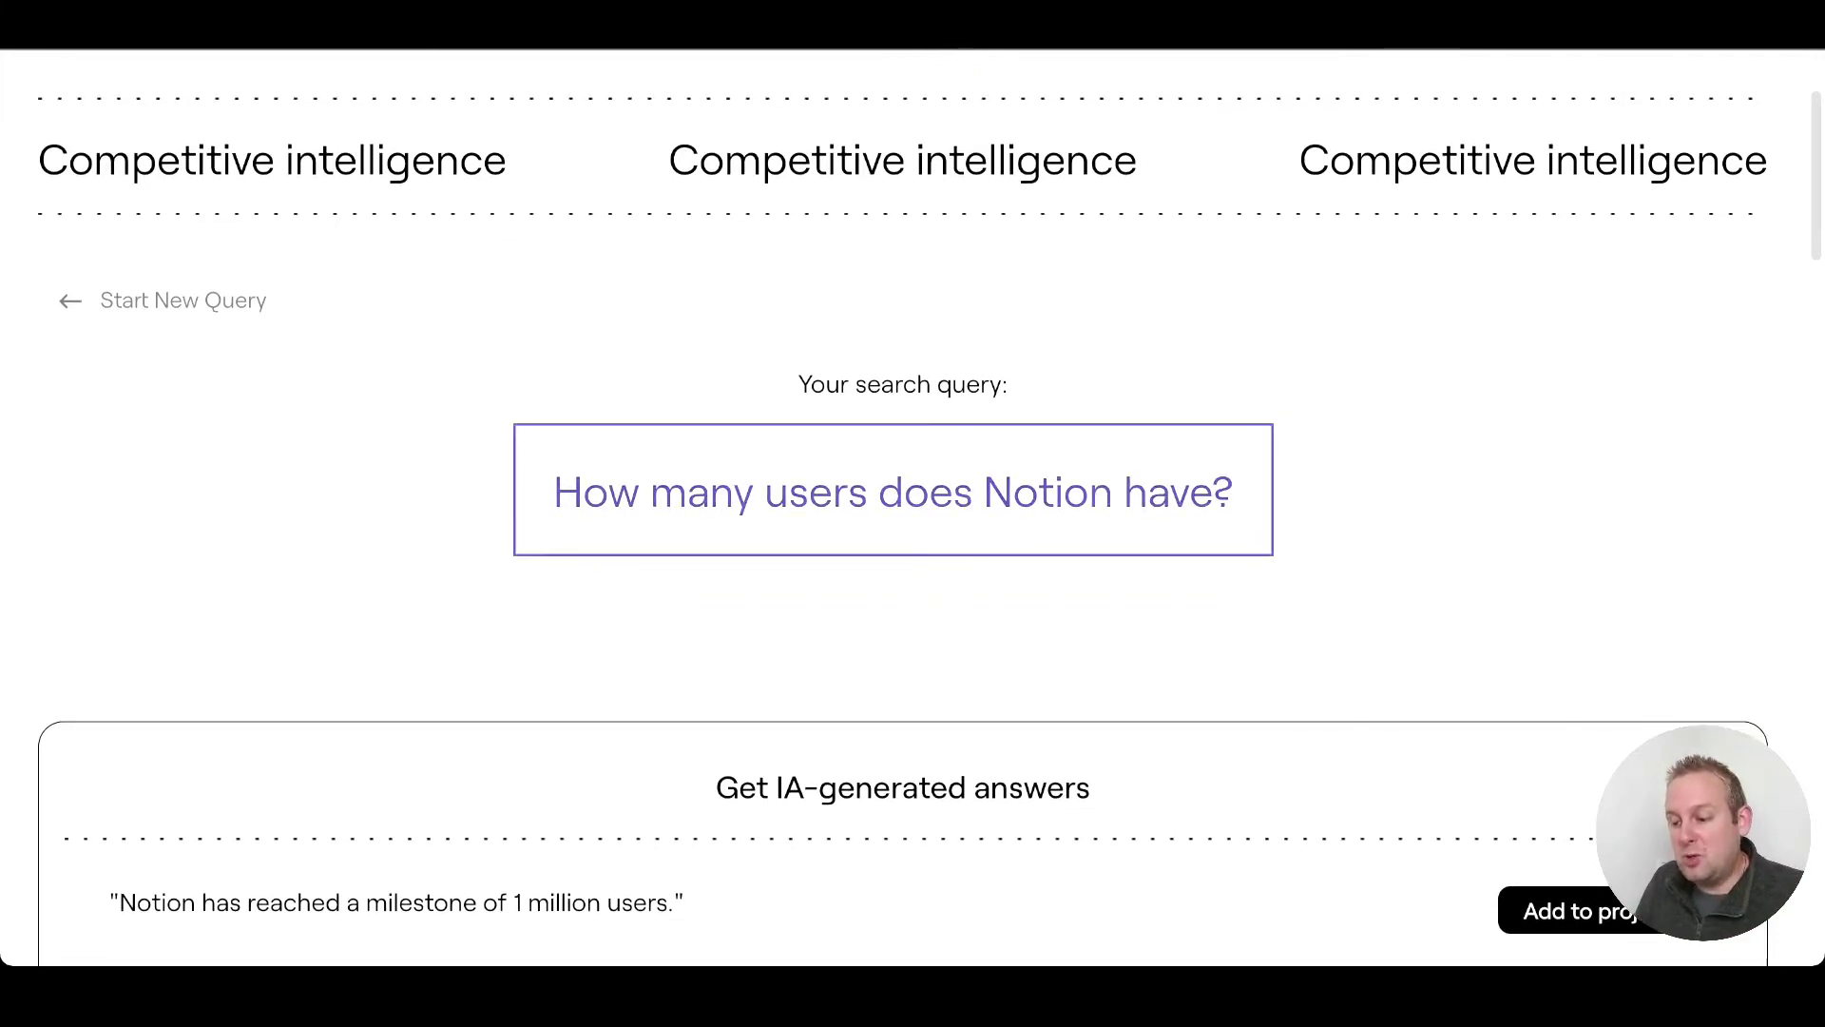
scroll(903, 608, down, 2)
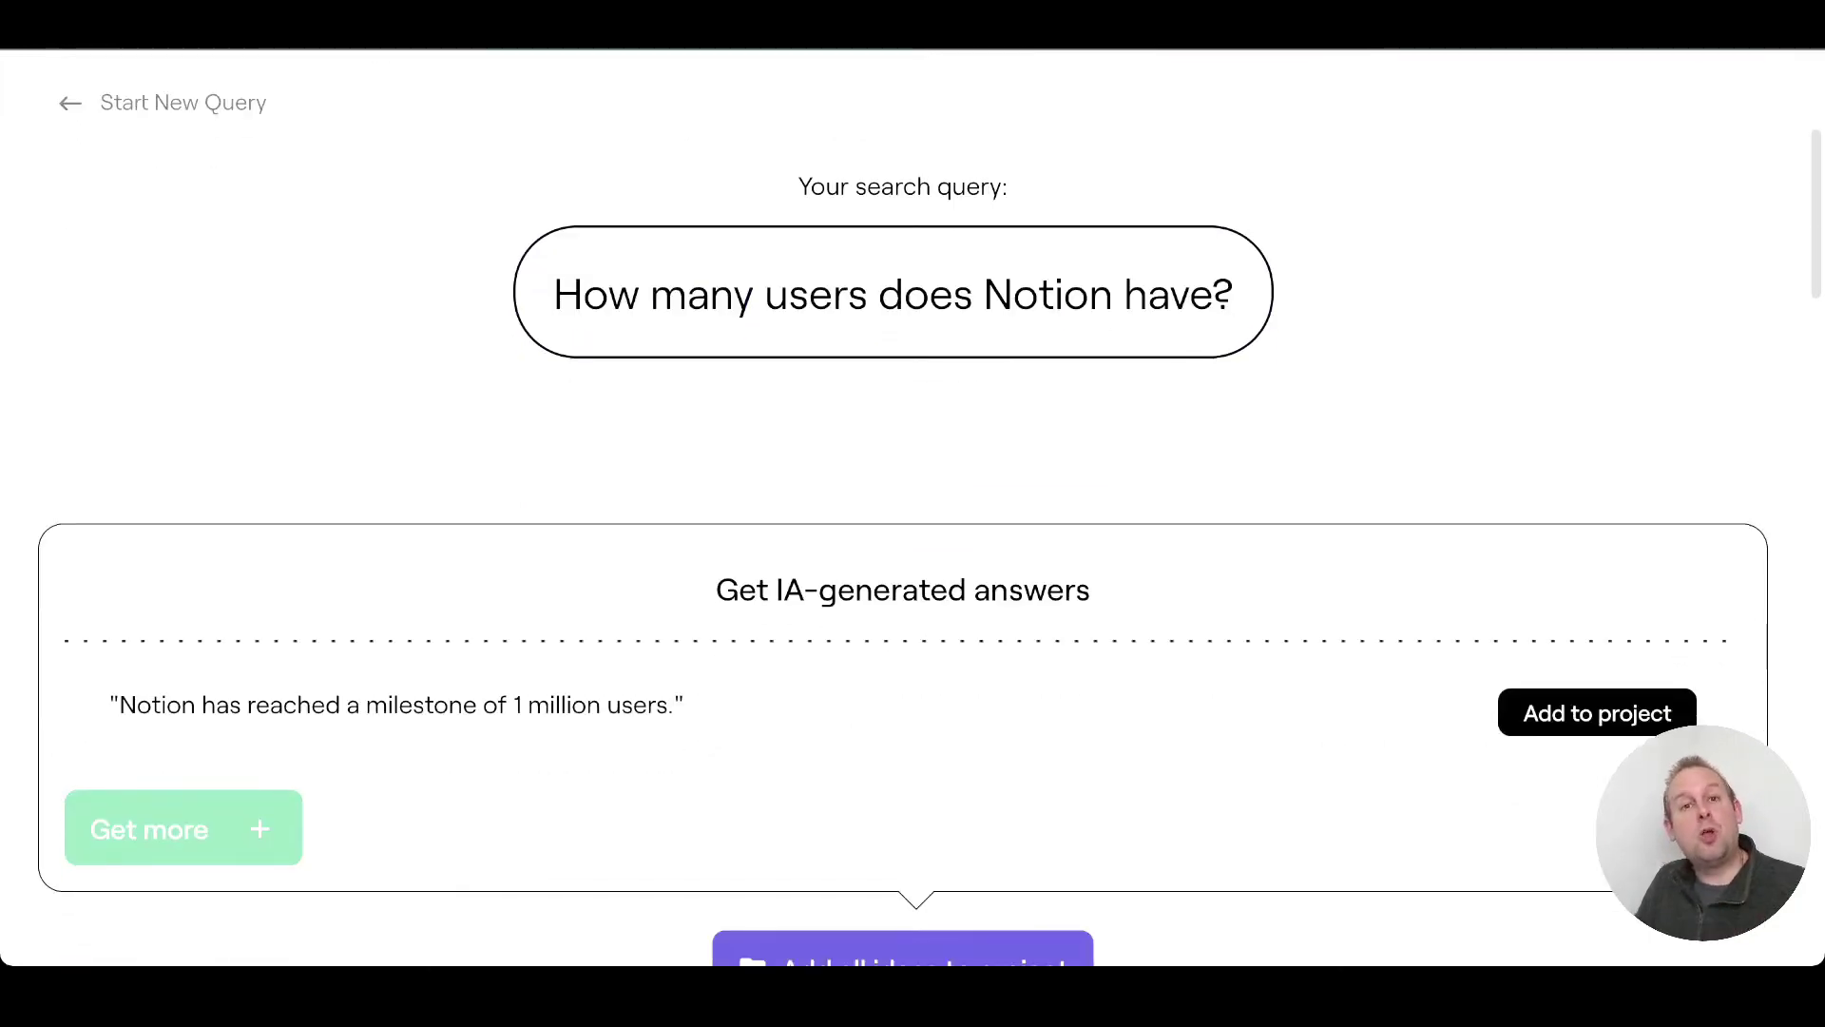
Step: Submit the Corporate intelligence question "How does project management help a business?"
scroll(913, 529, up, 4)
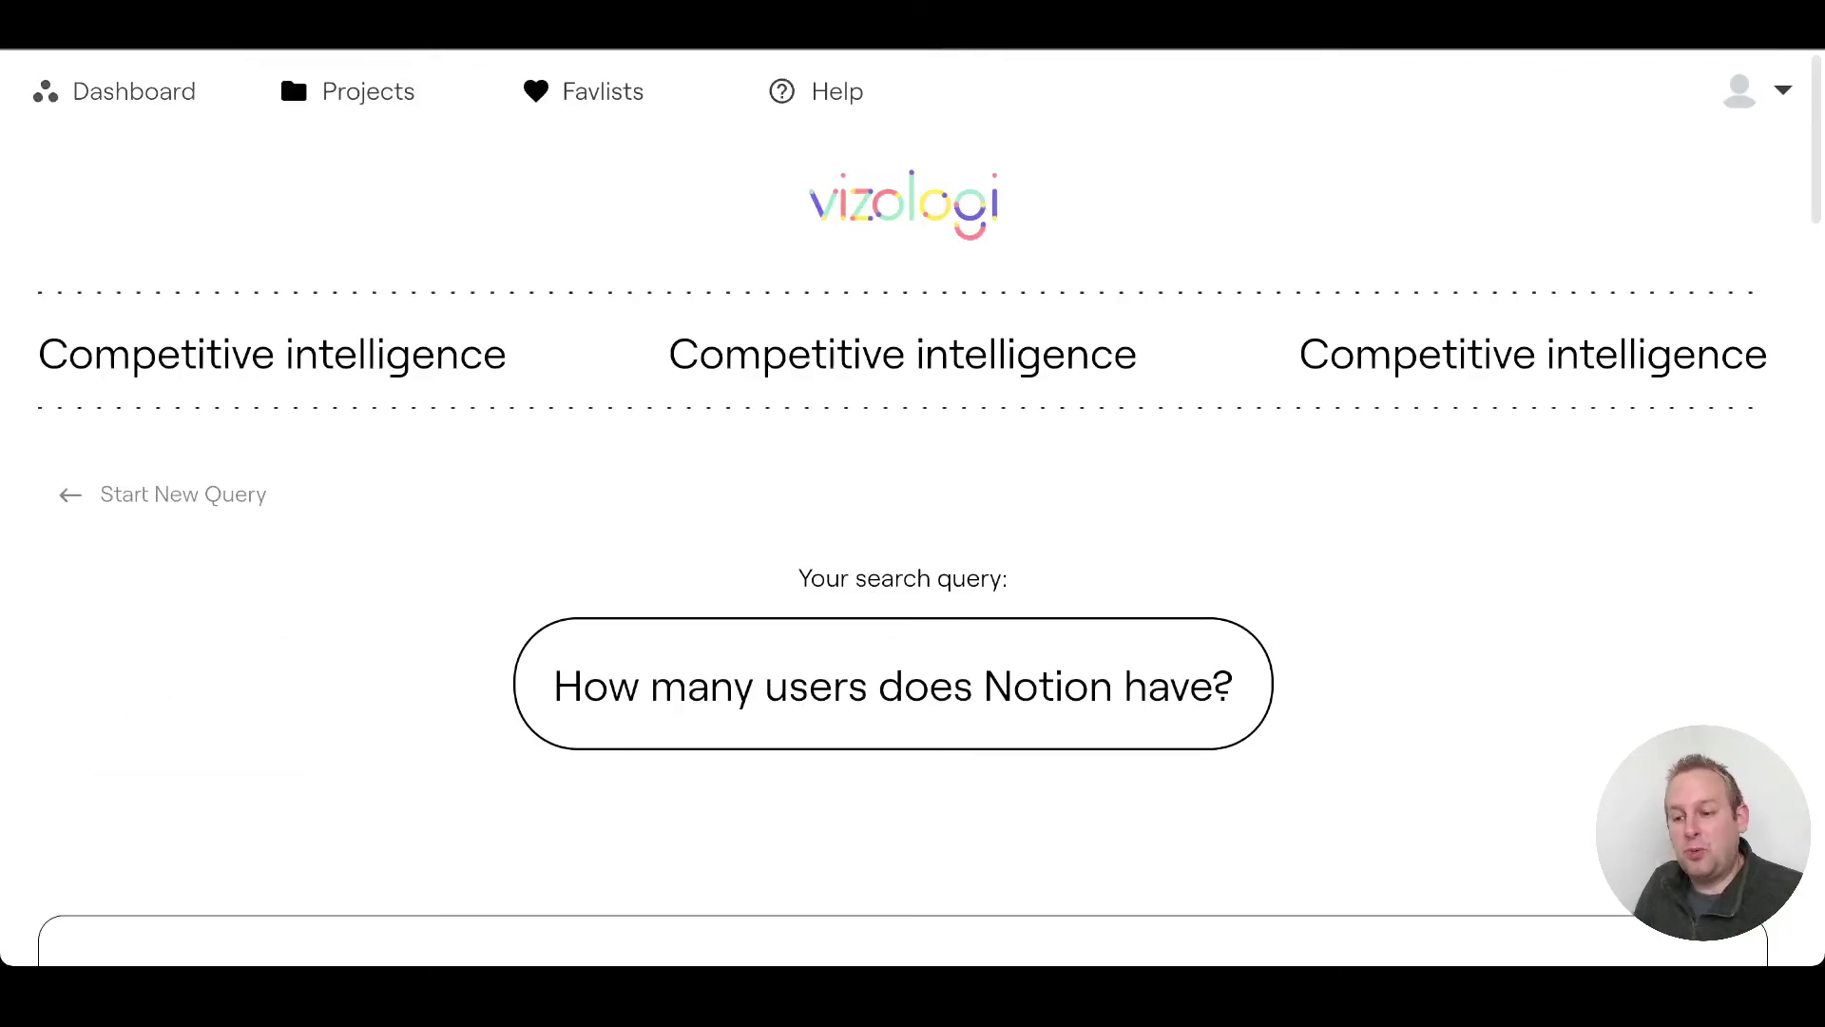
click(119, 92)
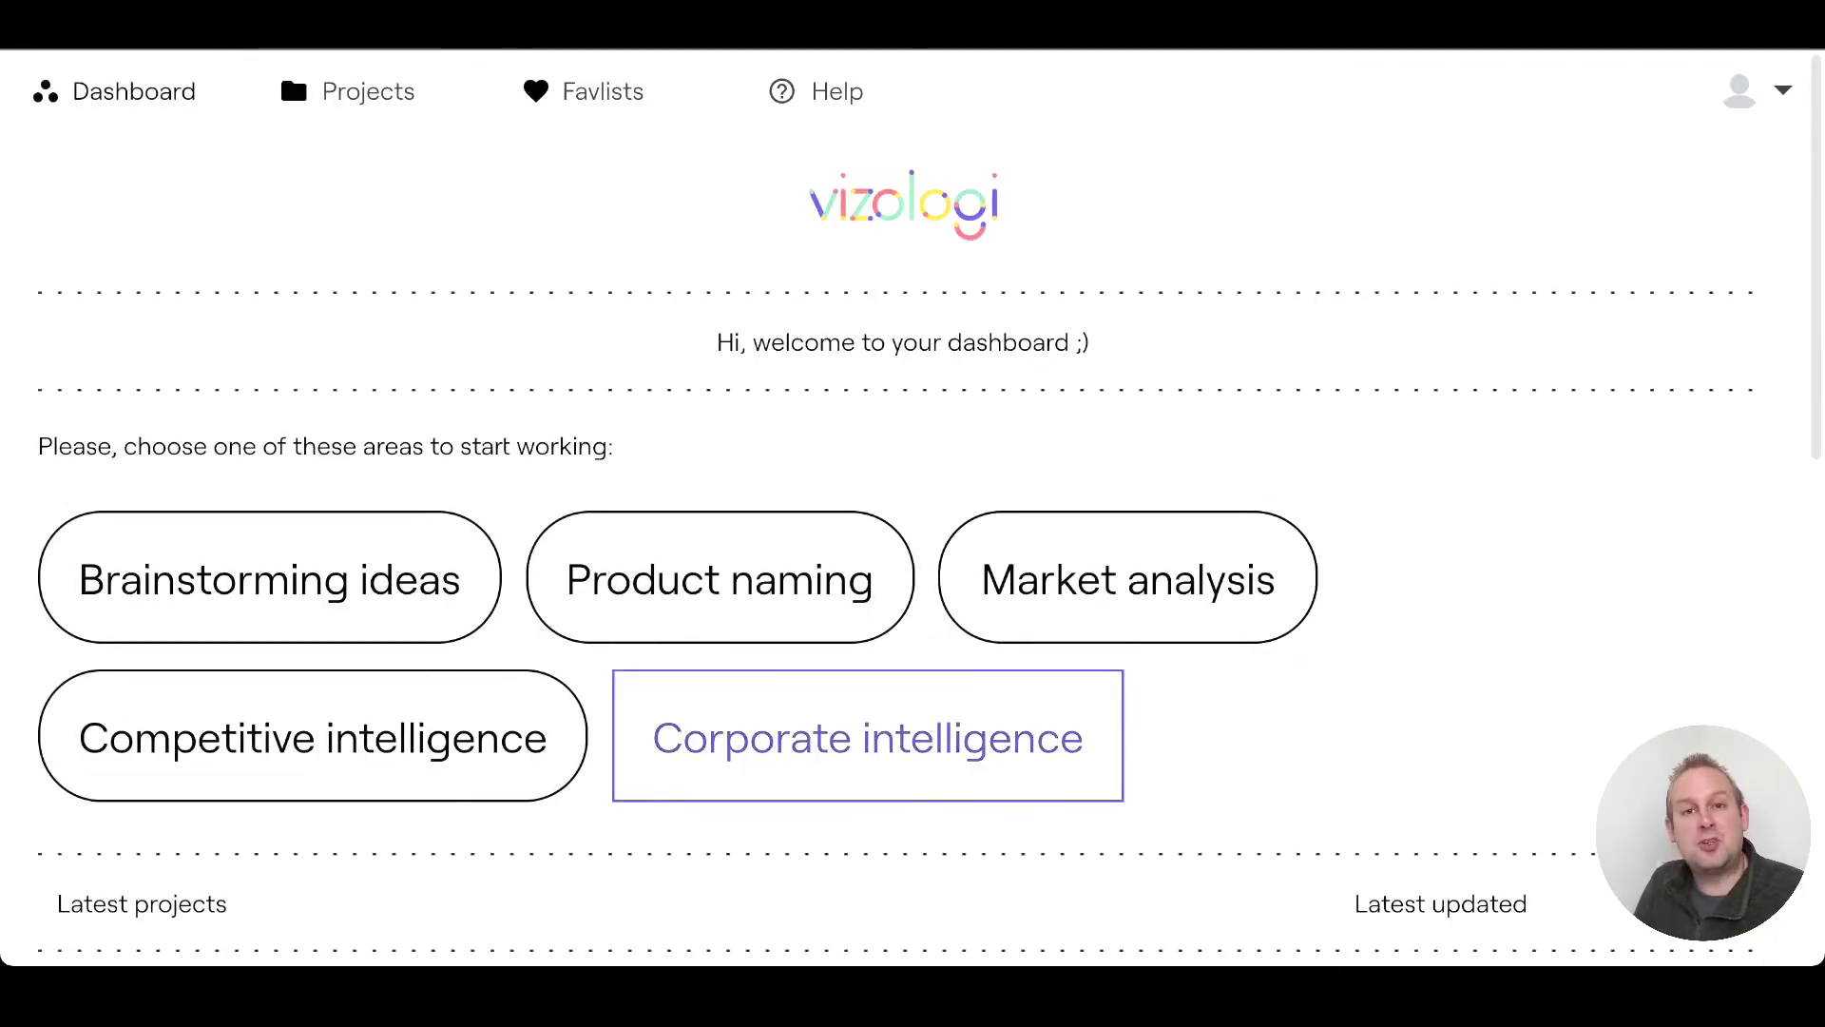
click(867, 737)
scroll(913, 509, down, 1)
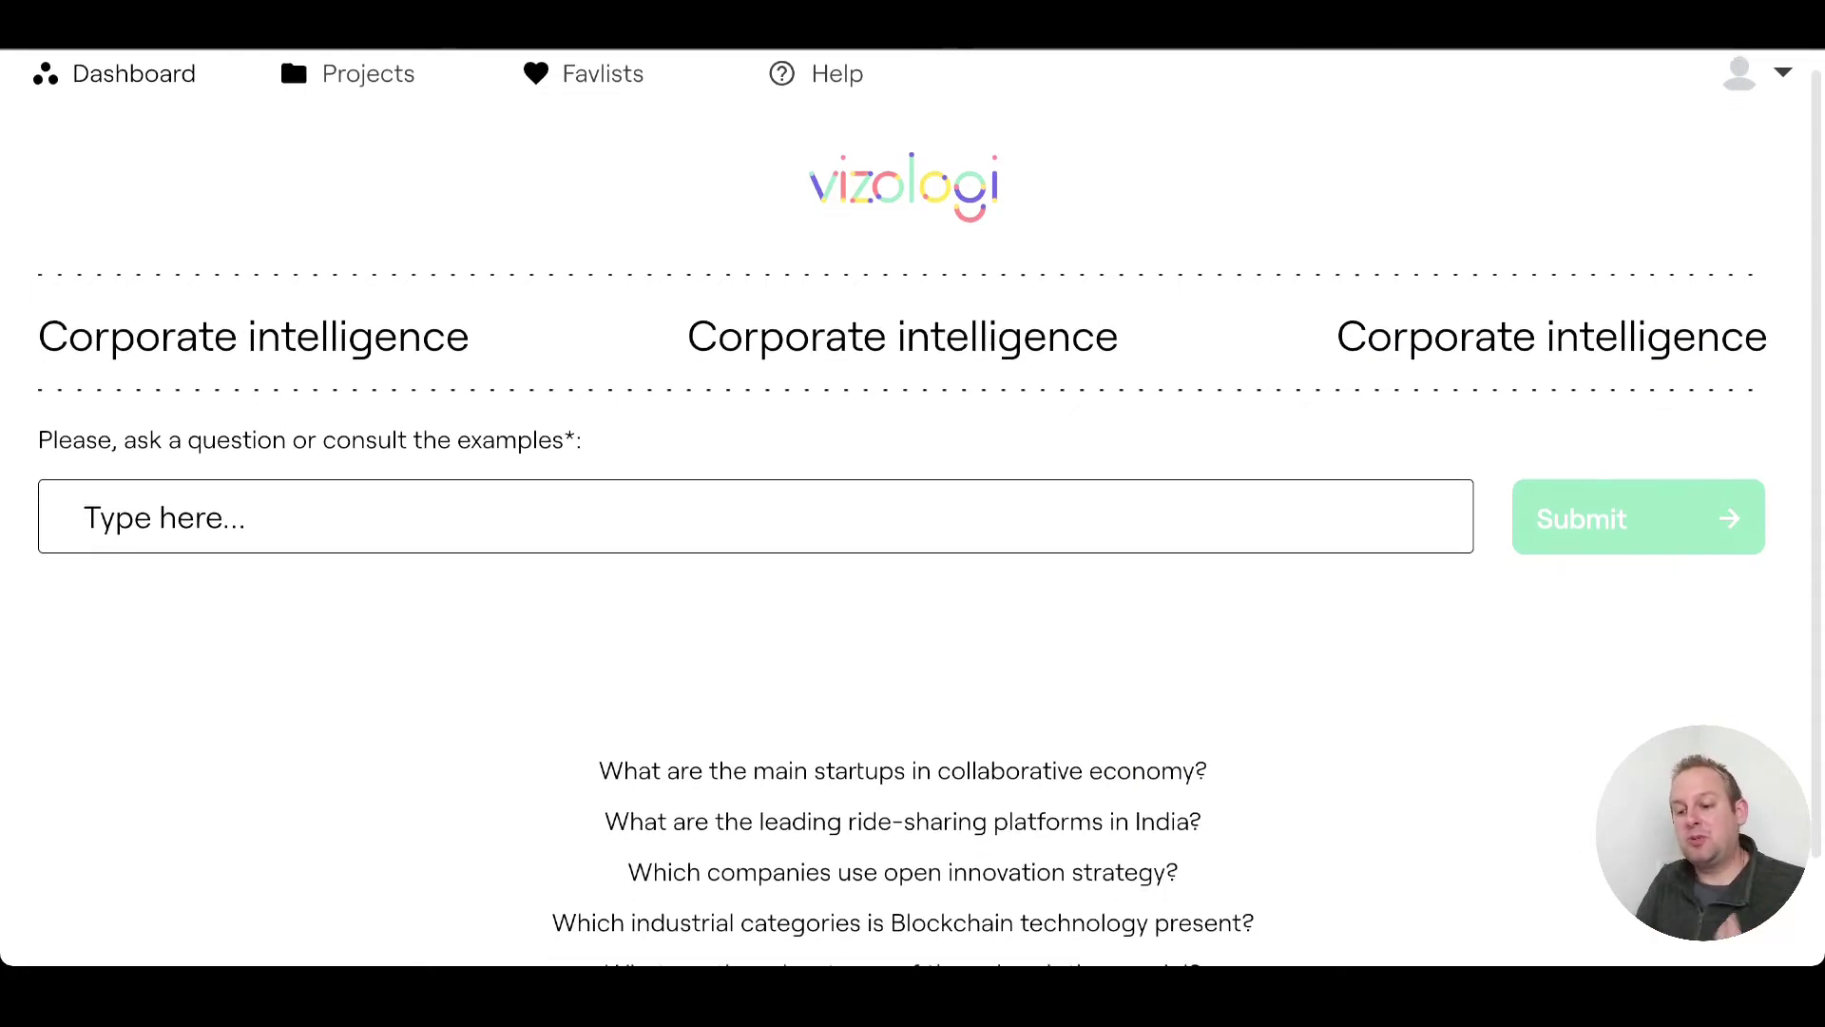
scroll(913, 504, down, 2)
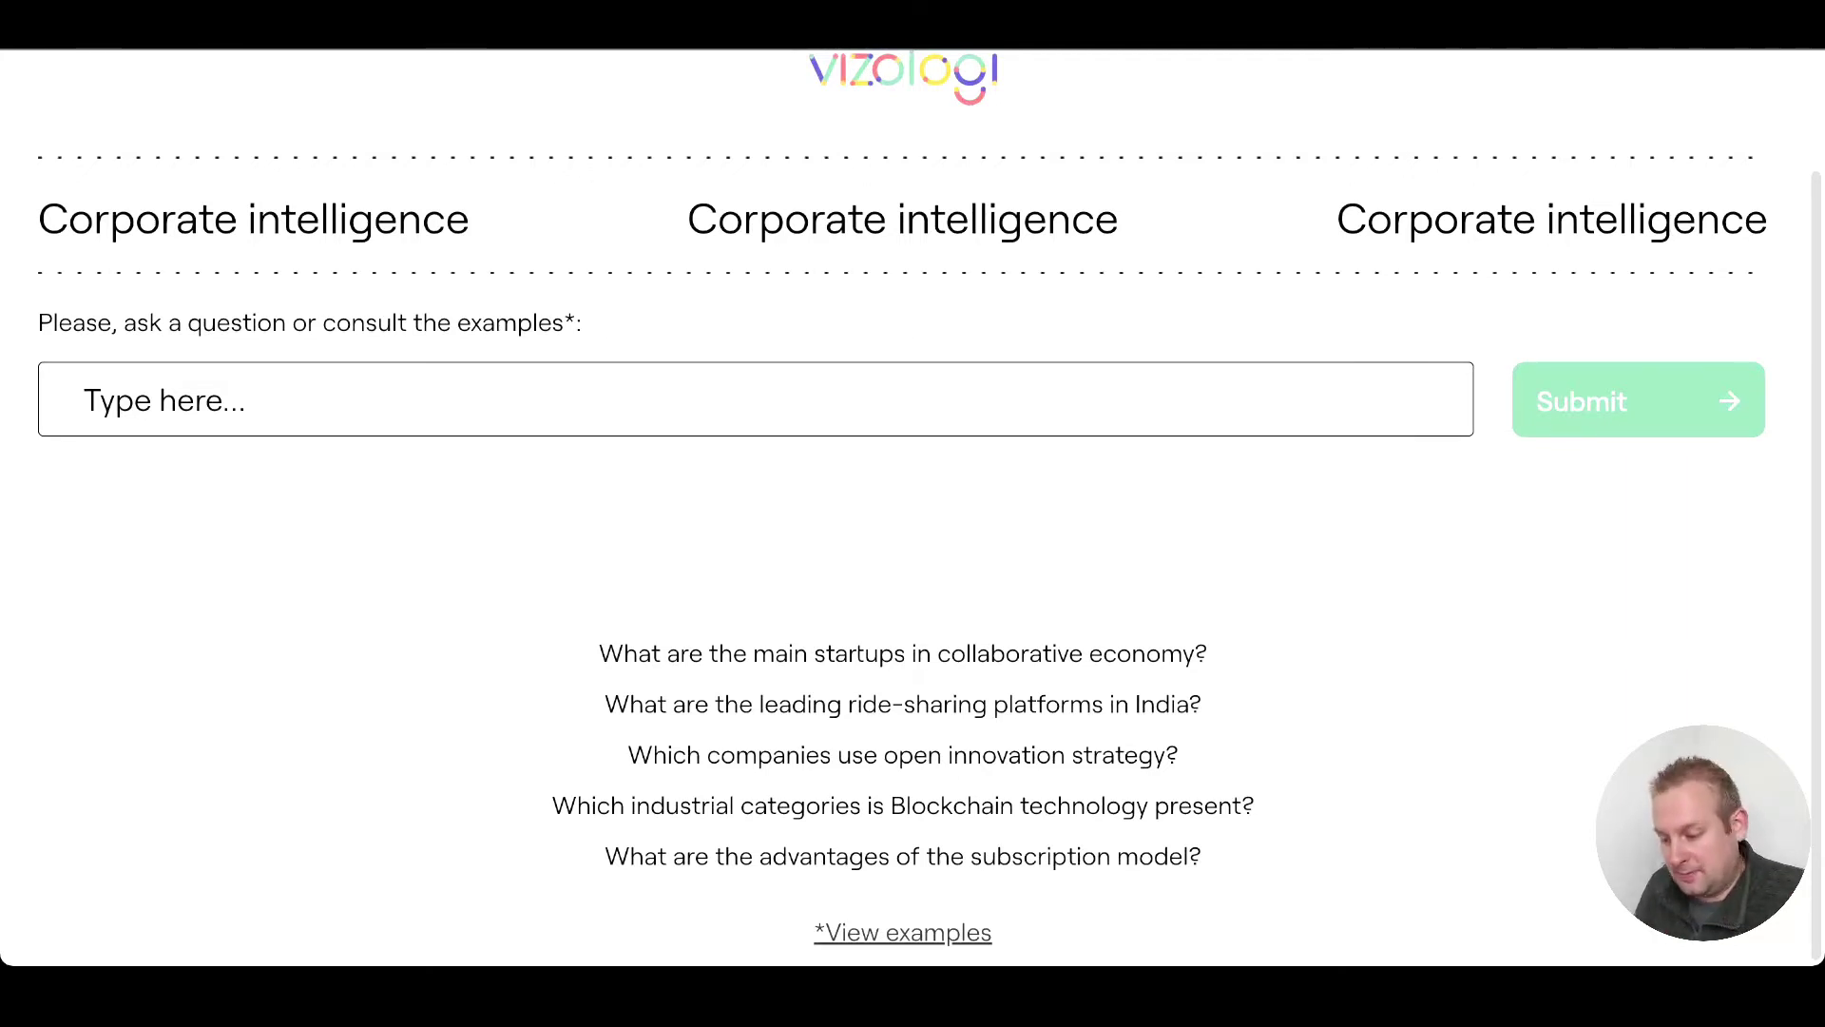
text(How does project management help a business?)
key(Return)
Step: Start a new Corporate intelligence query asking "How can a project management help a small business?"
click(182, 121)
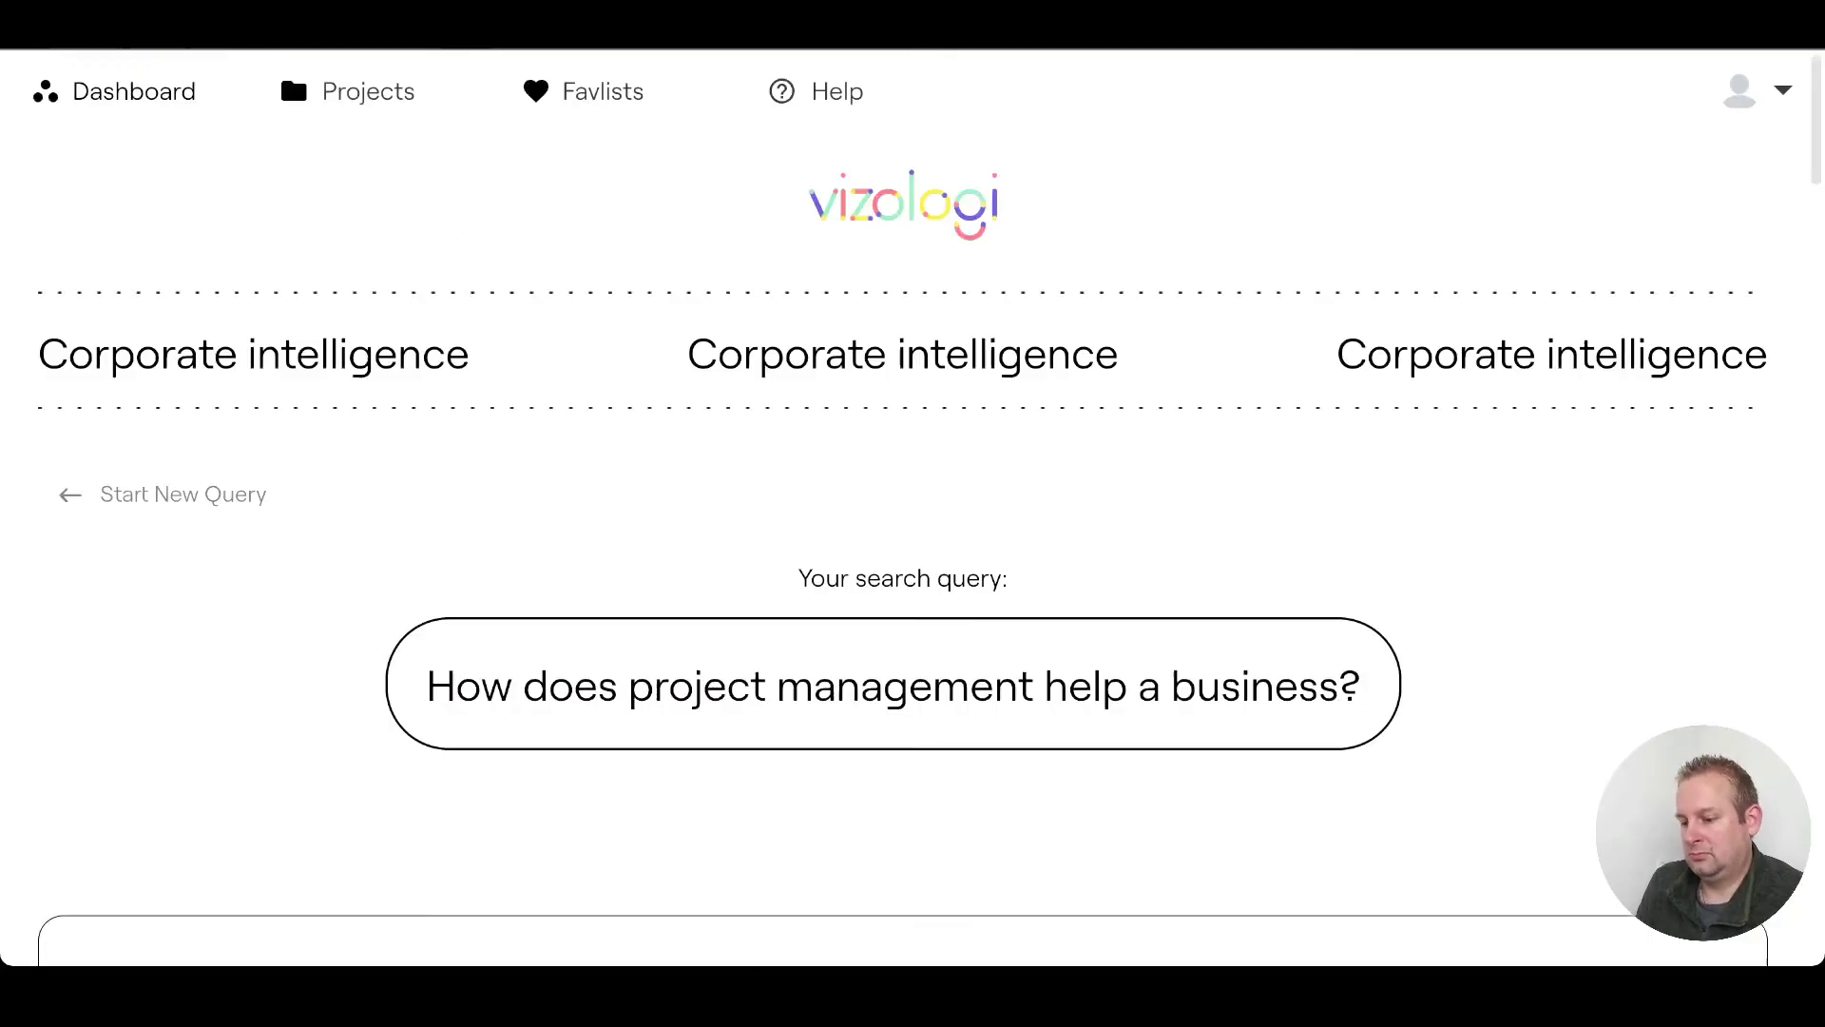
text(How can a project management help a small business?)
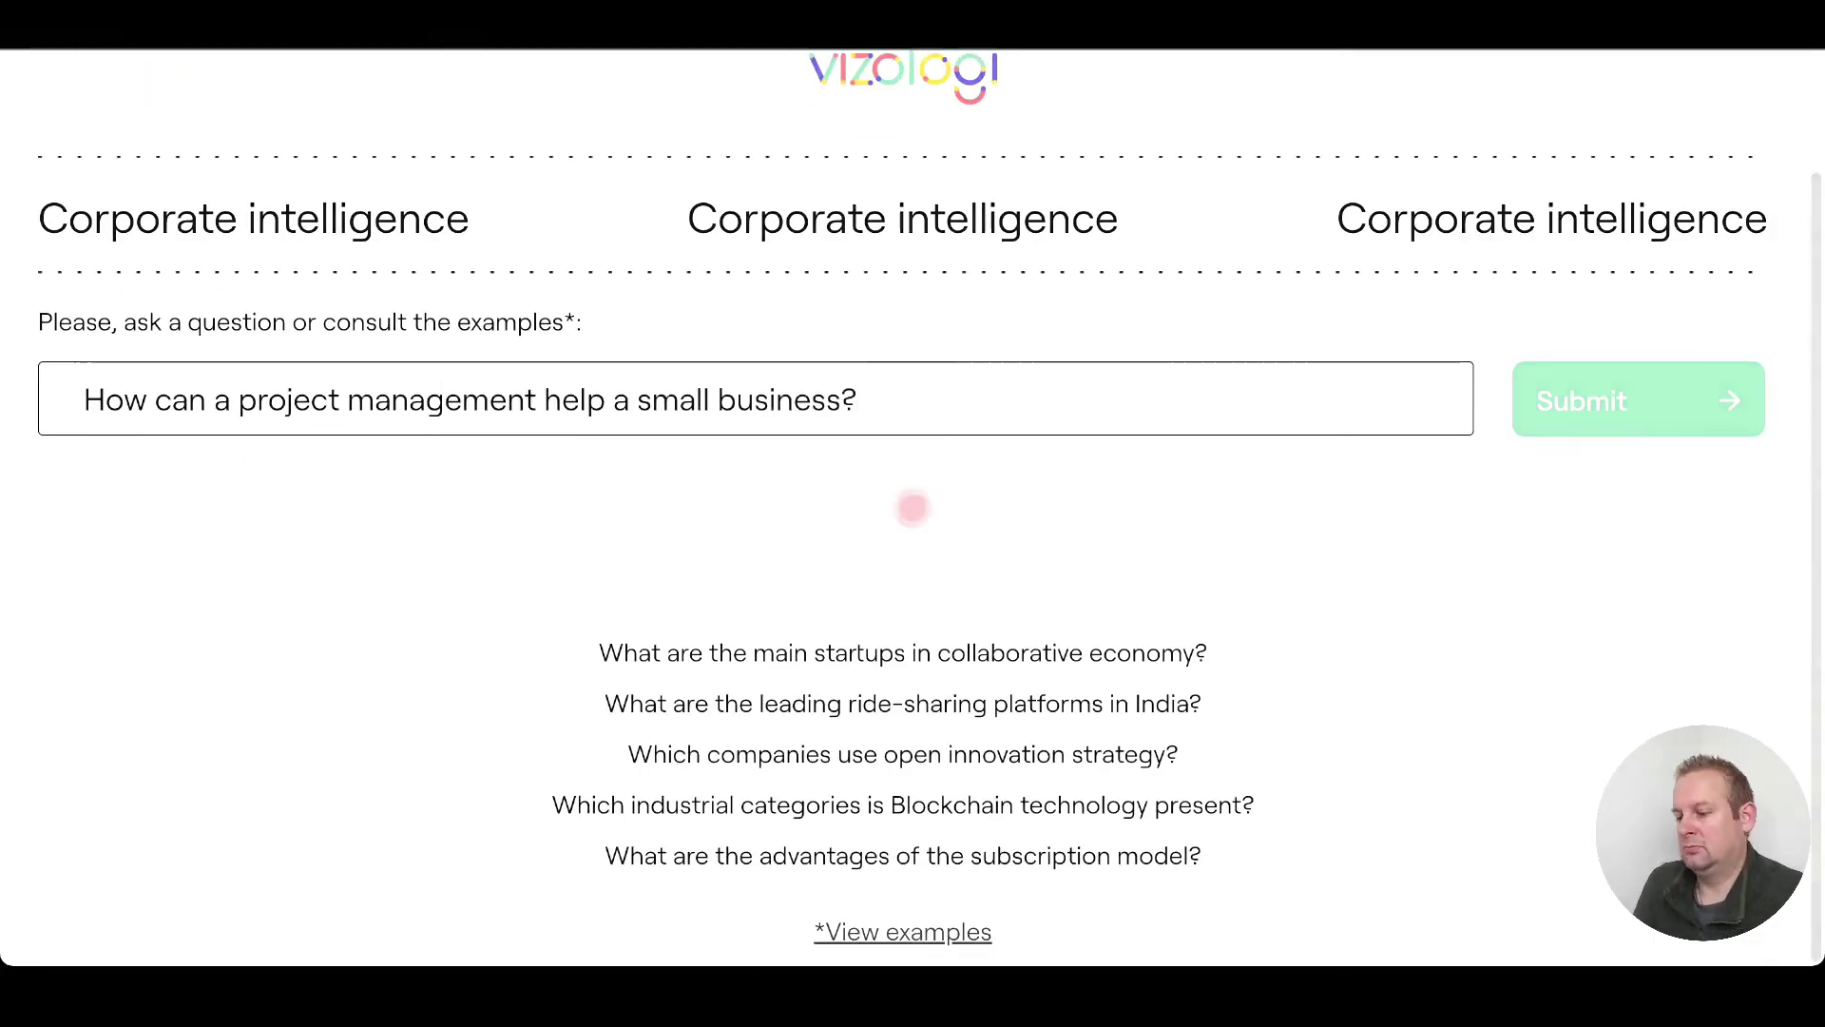
key(Return)
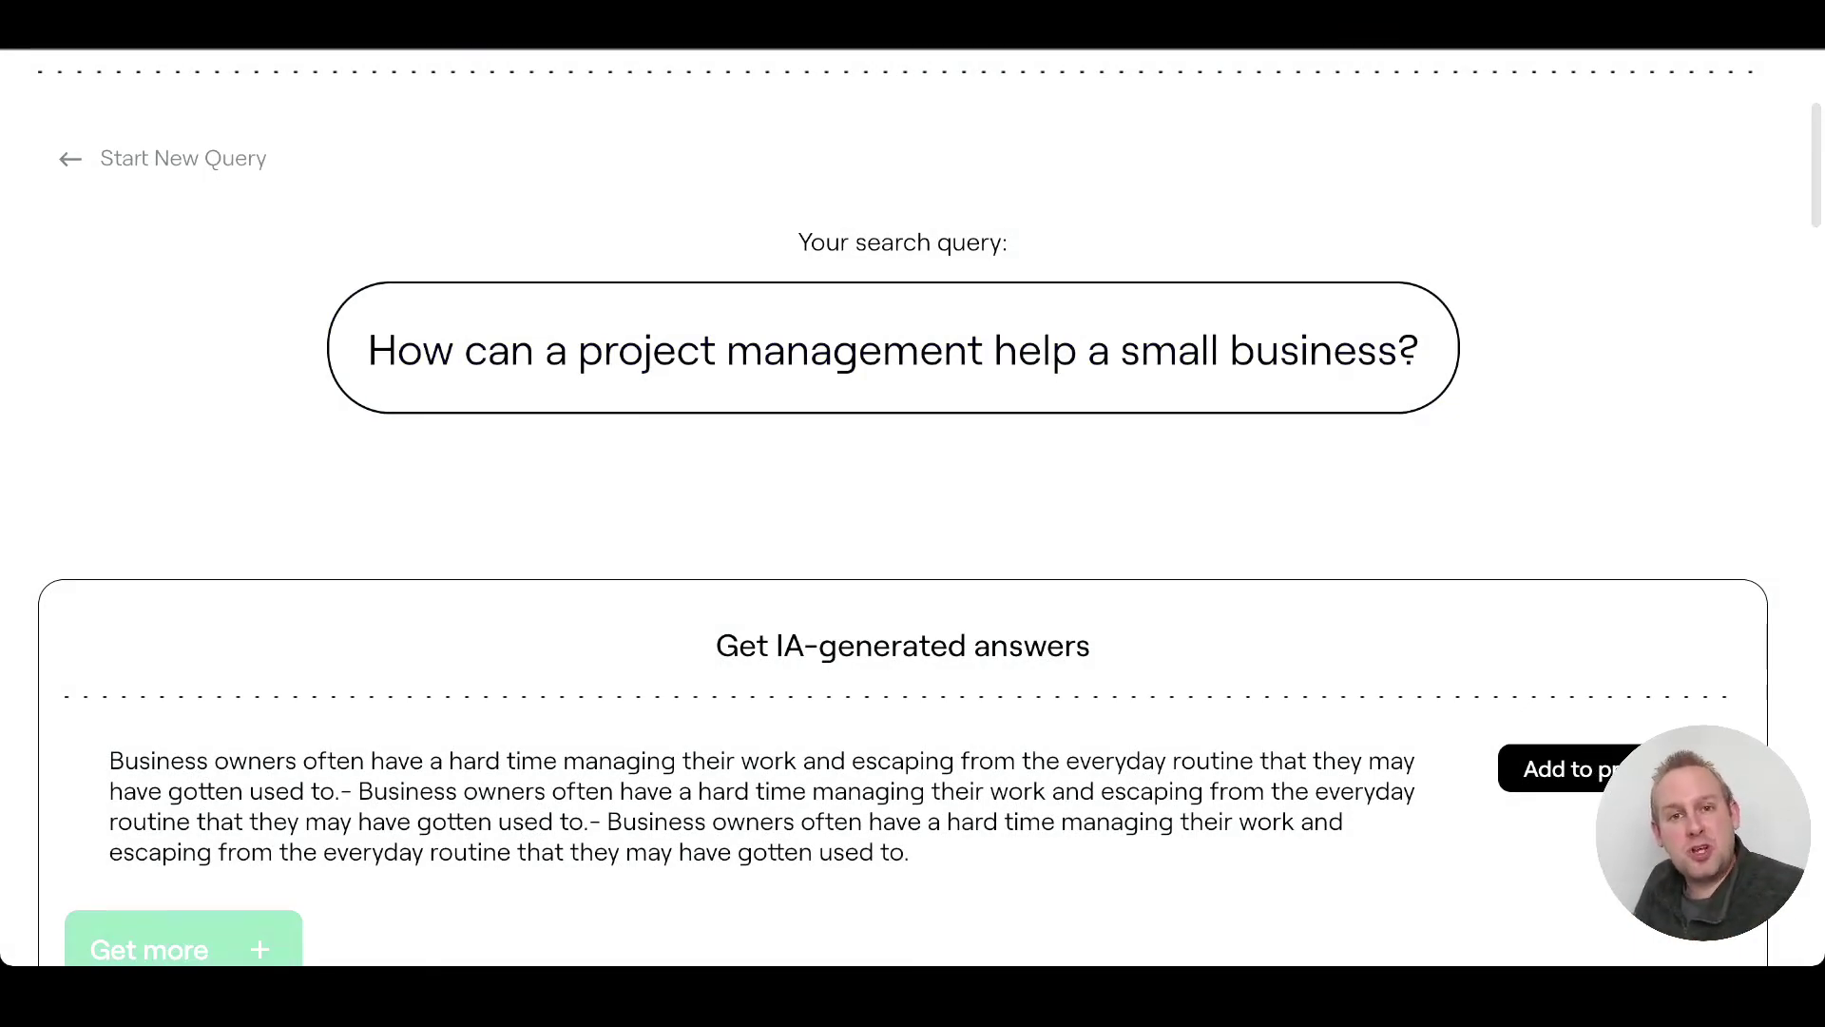
Step: Return to the dashboard and open the "Project management" project from the latest projects
scroll(903, 513, up, 4)
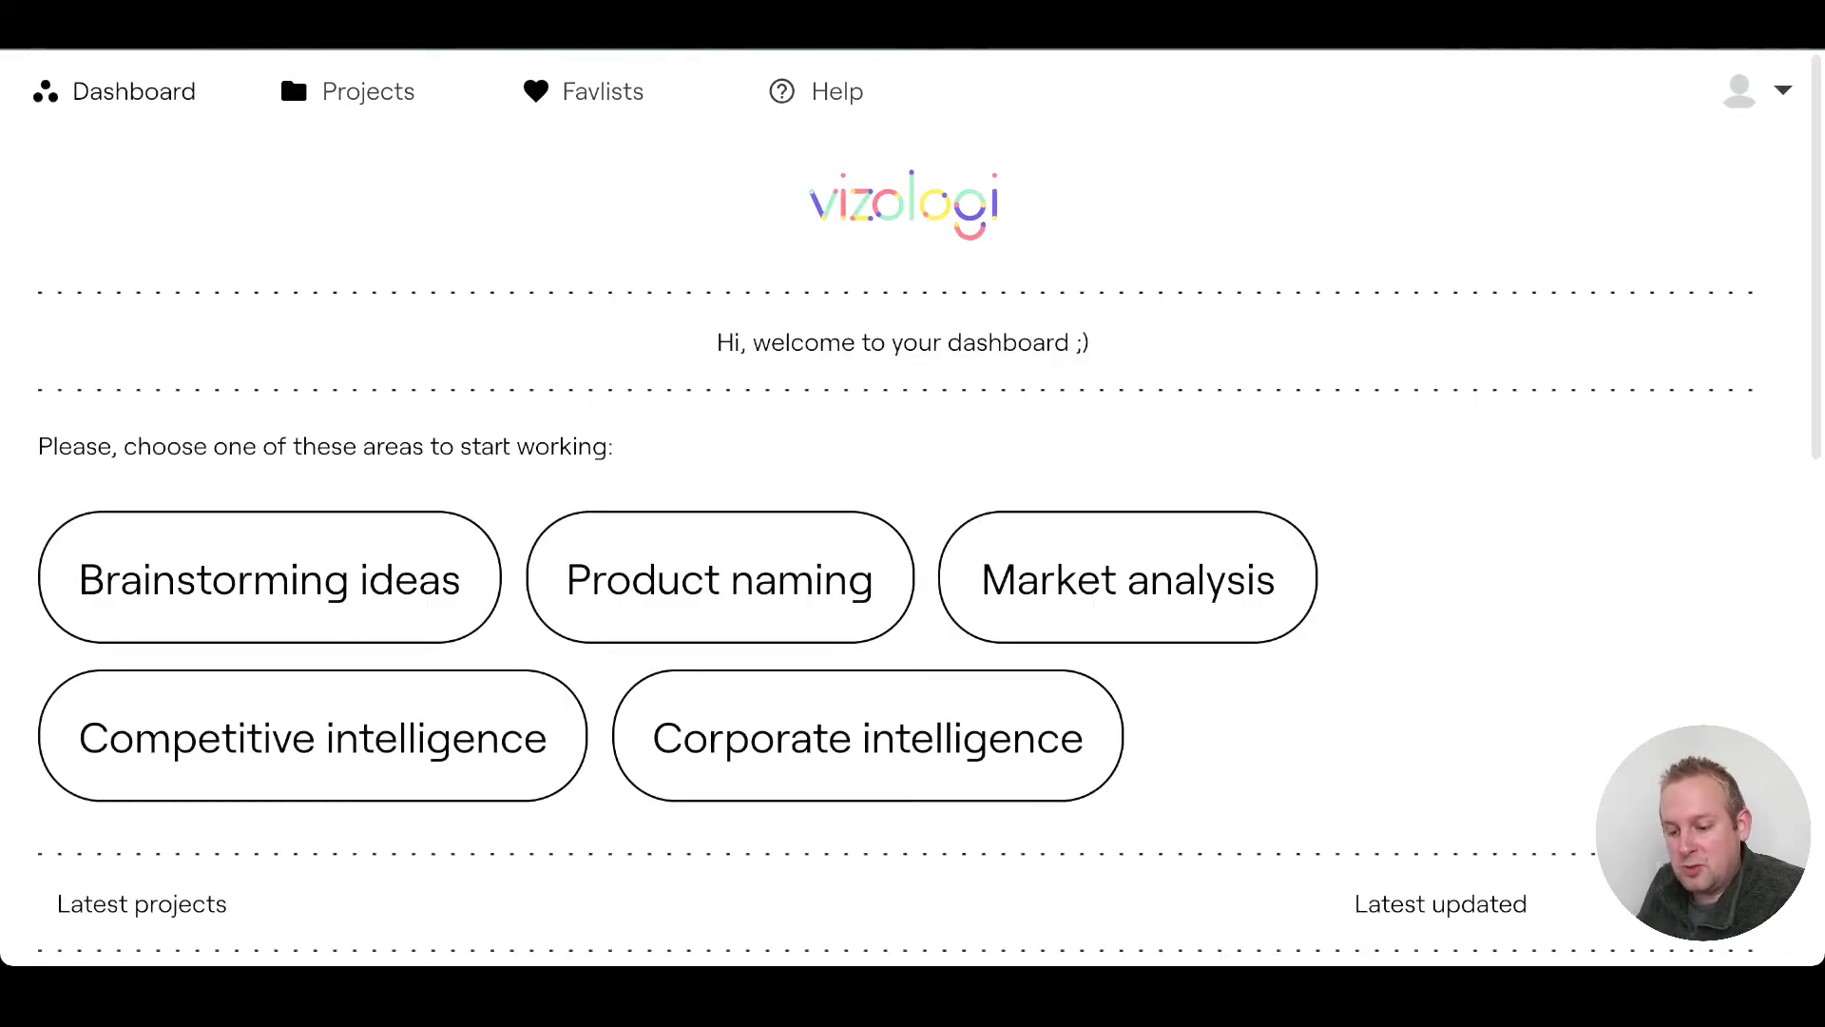
scroll(913, 513, down, 5)
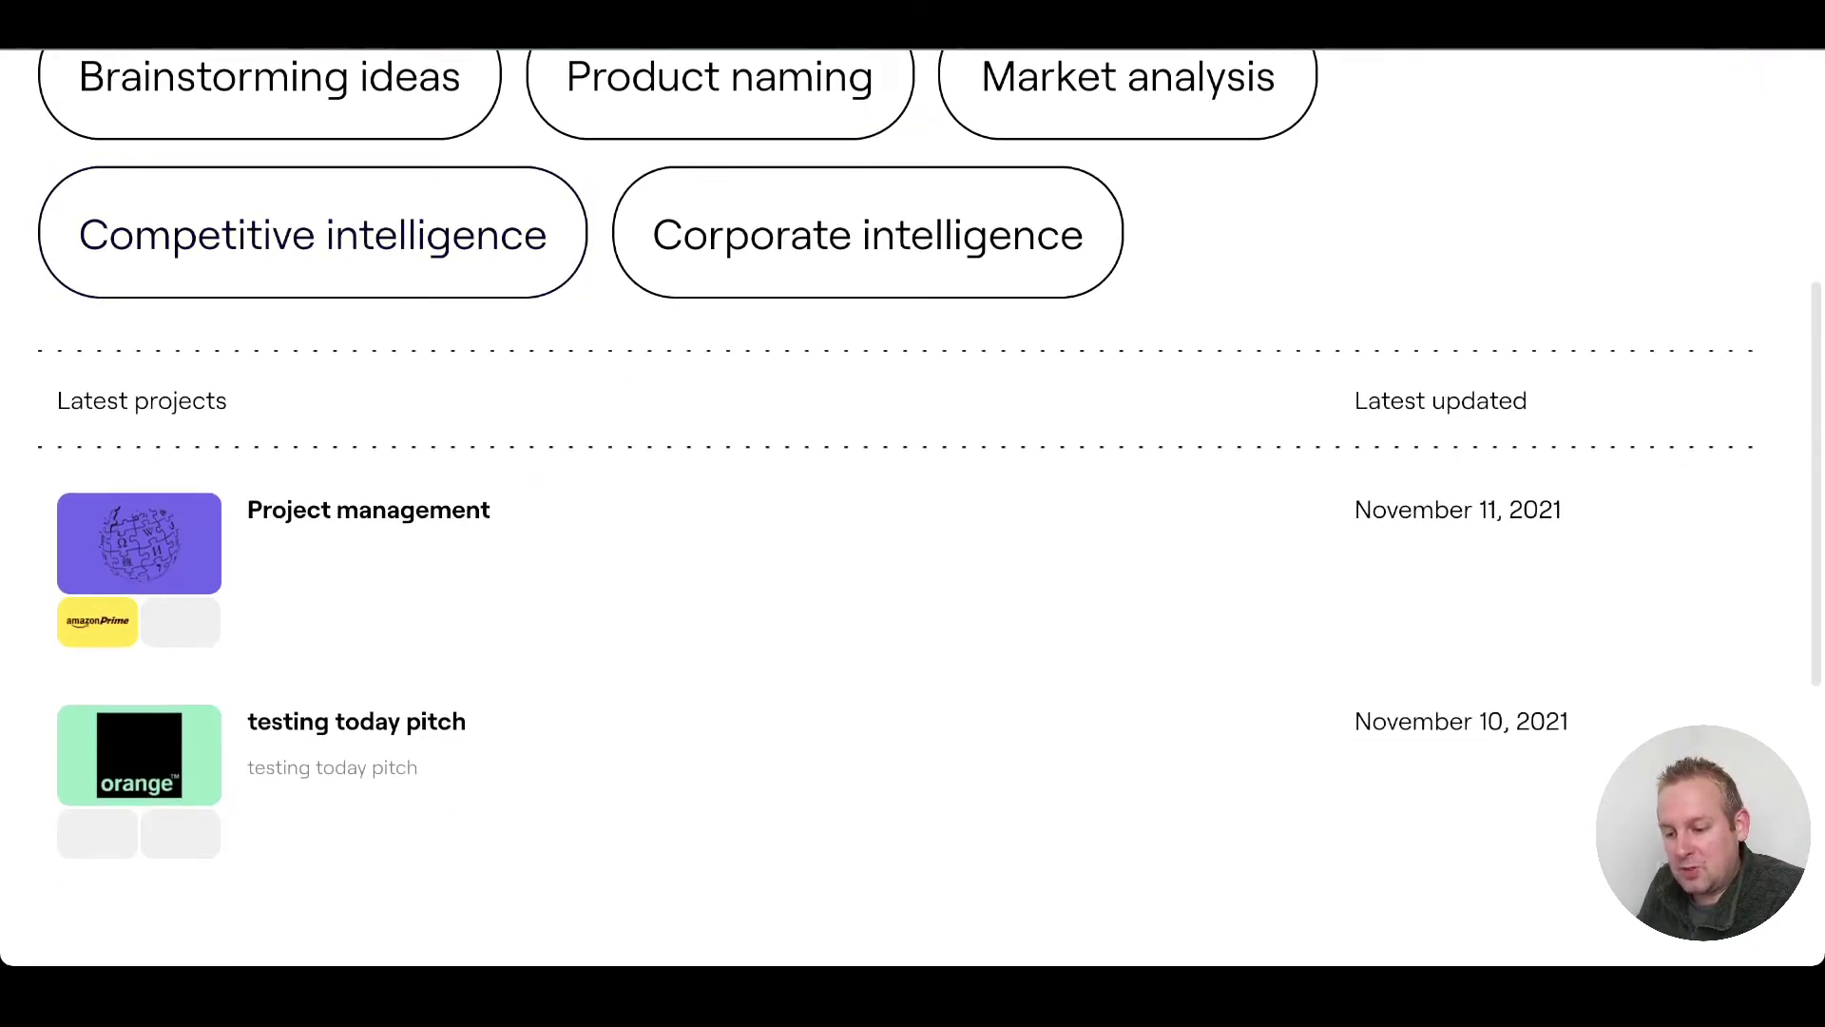
click(913, 508)
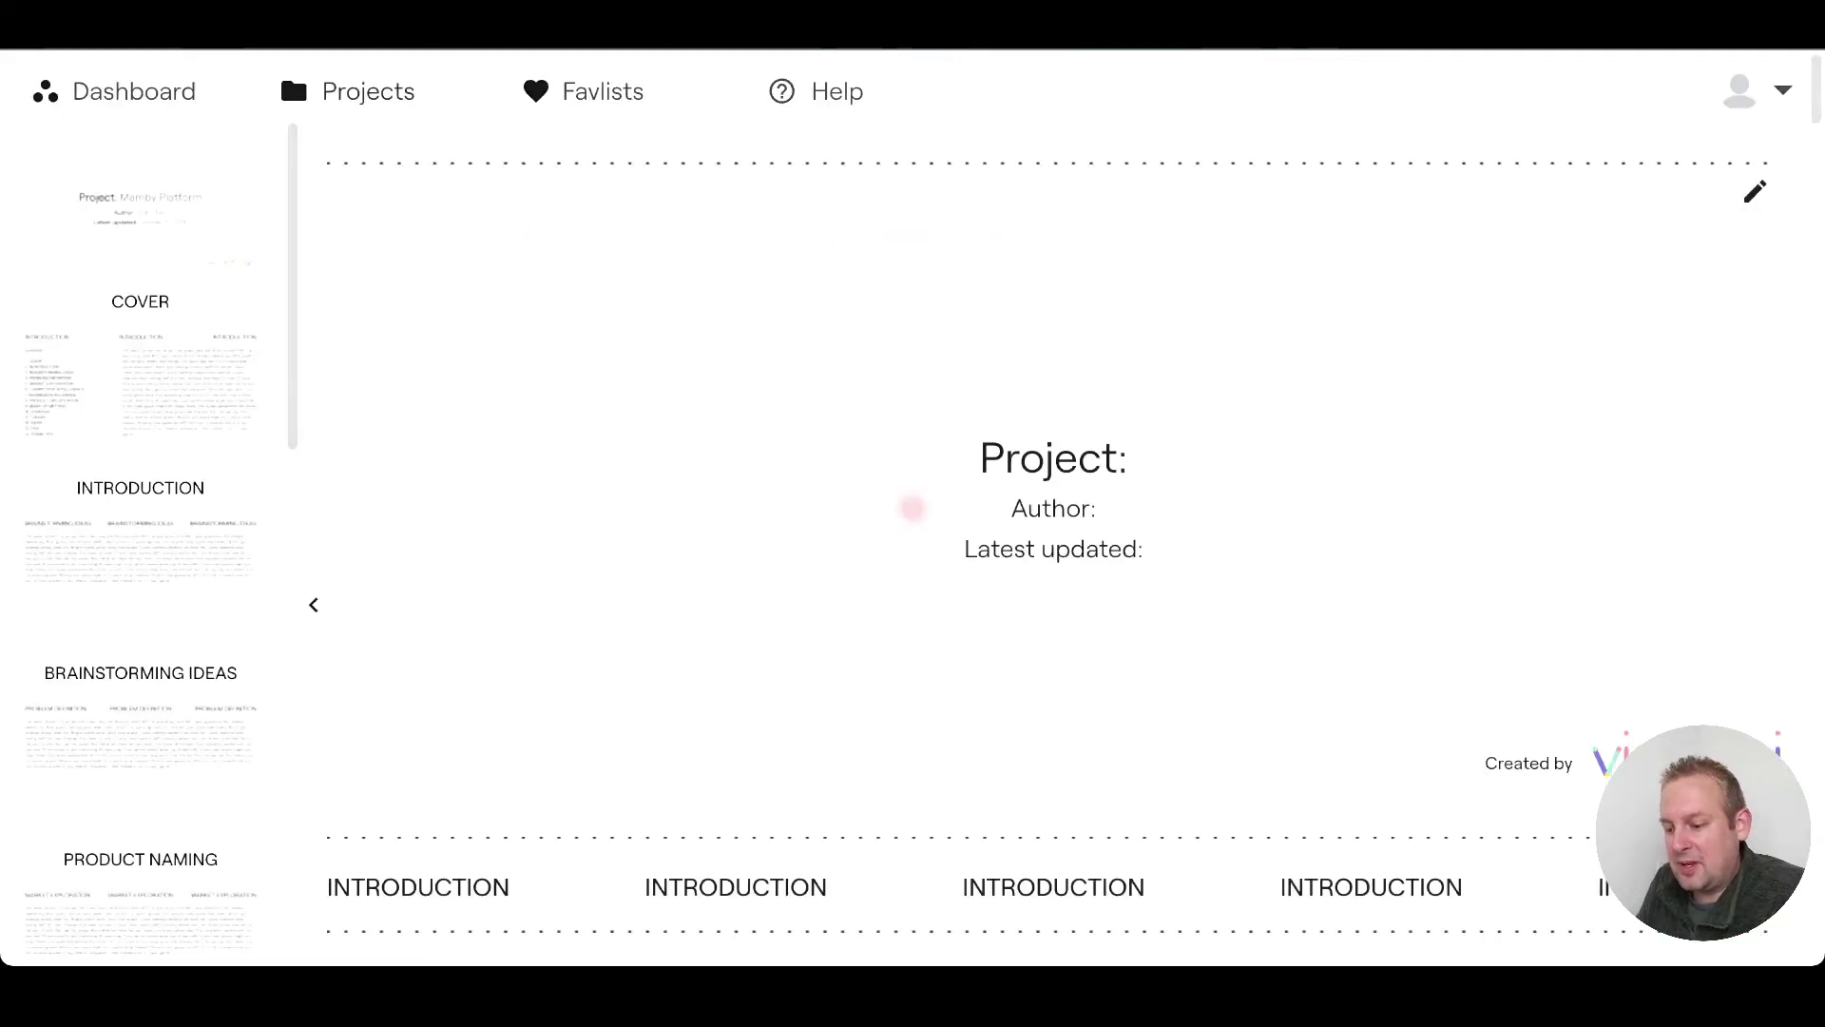
Step: Delete the "Random ideas" heading and its empty line from the project's Brainstorming section
scroll(1054, 513, down, 1)
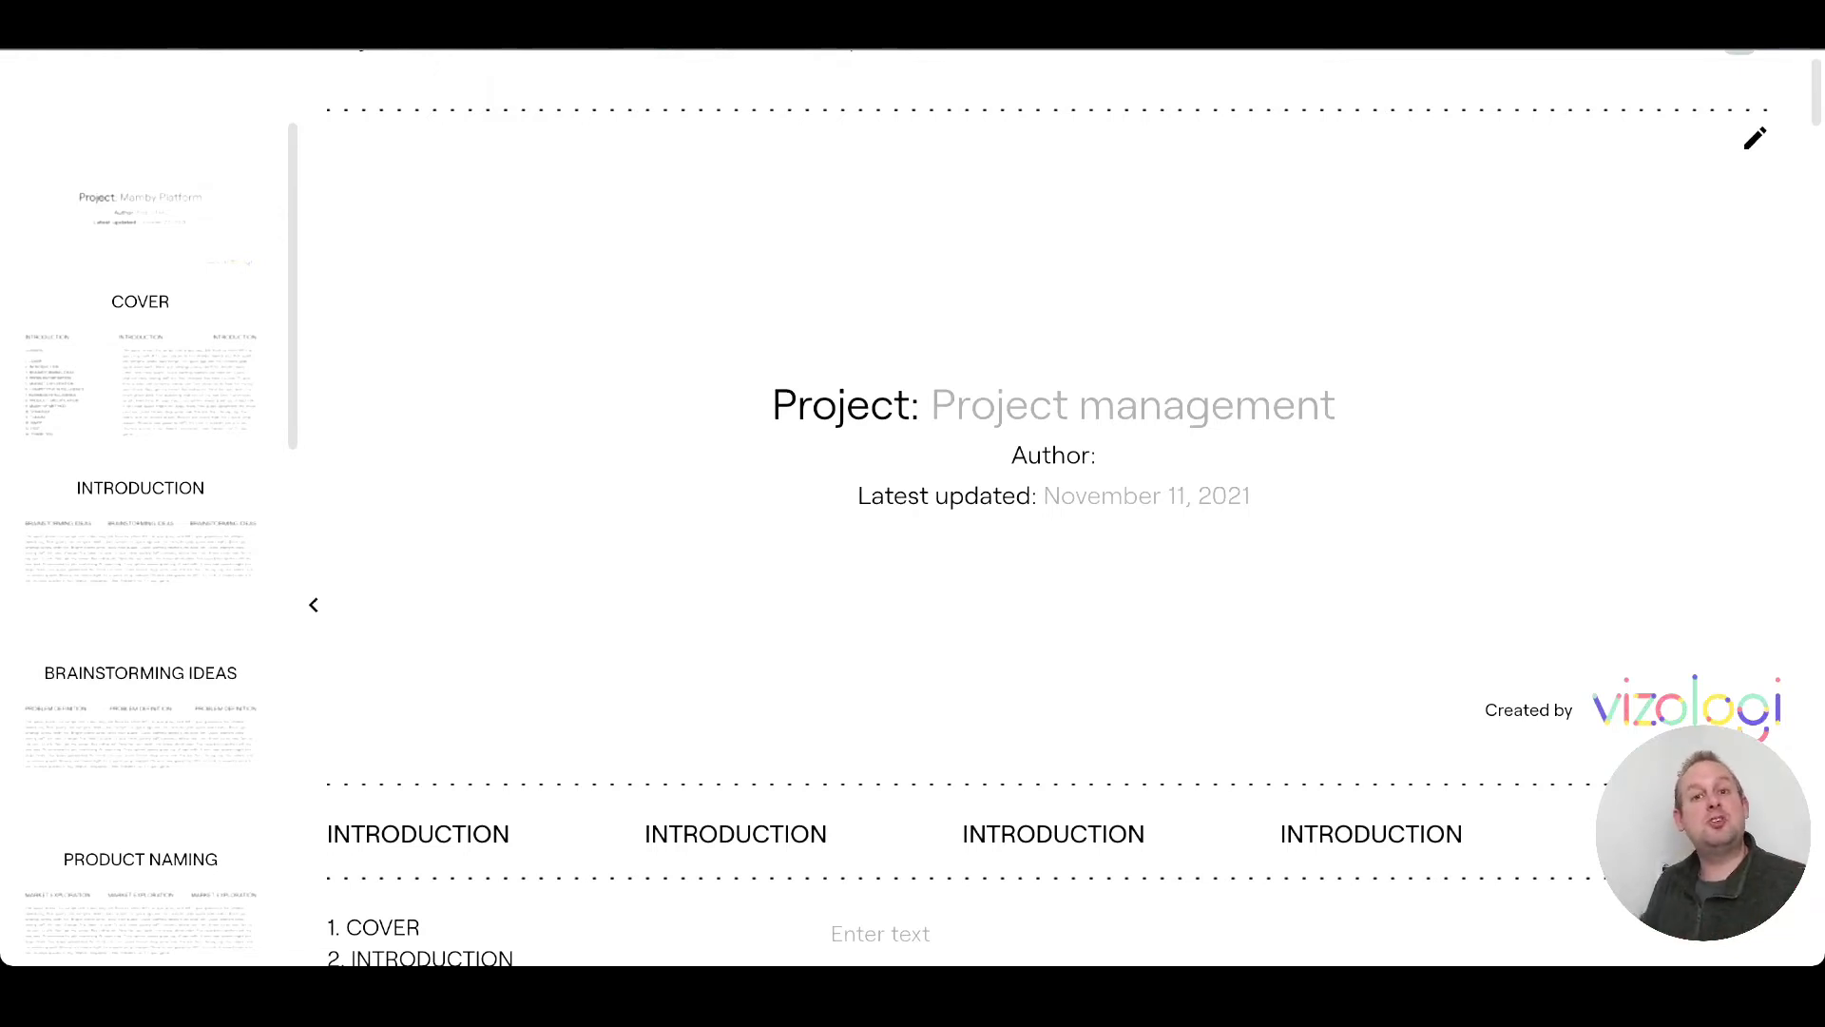
scroll(1053, 513, down, 10)
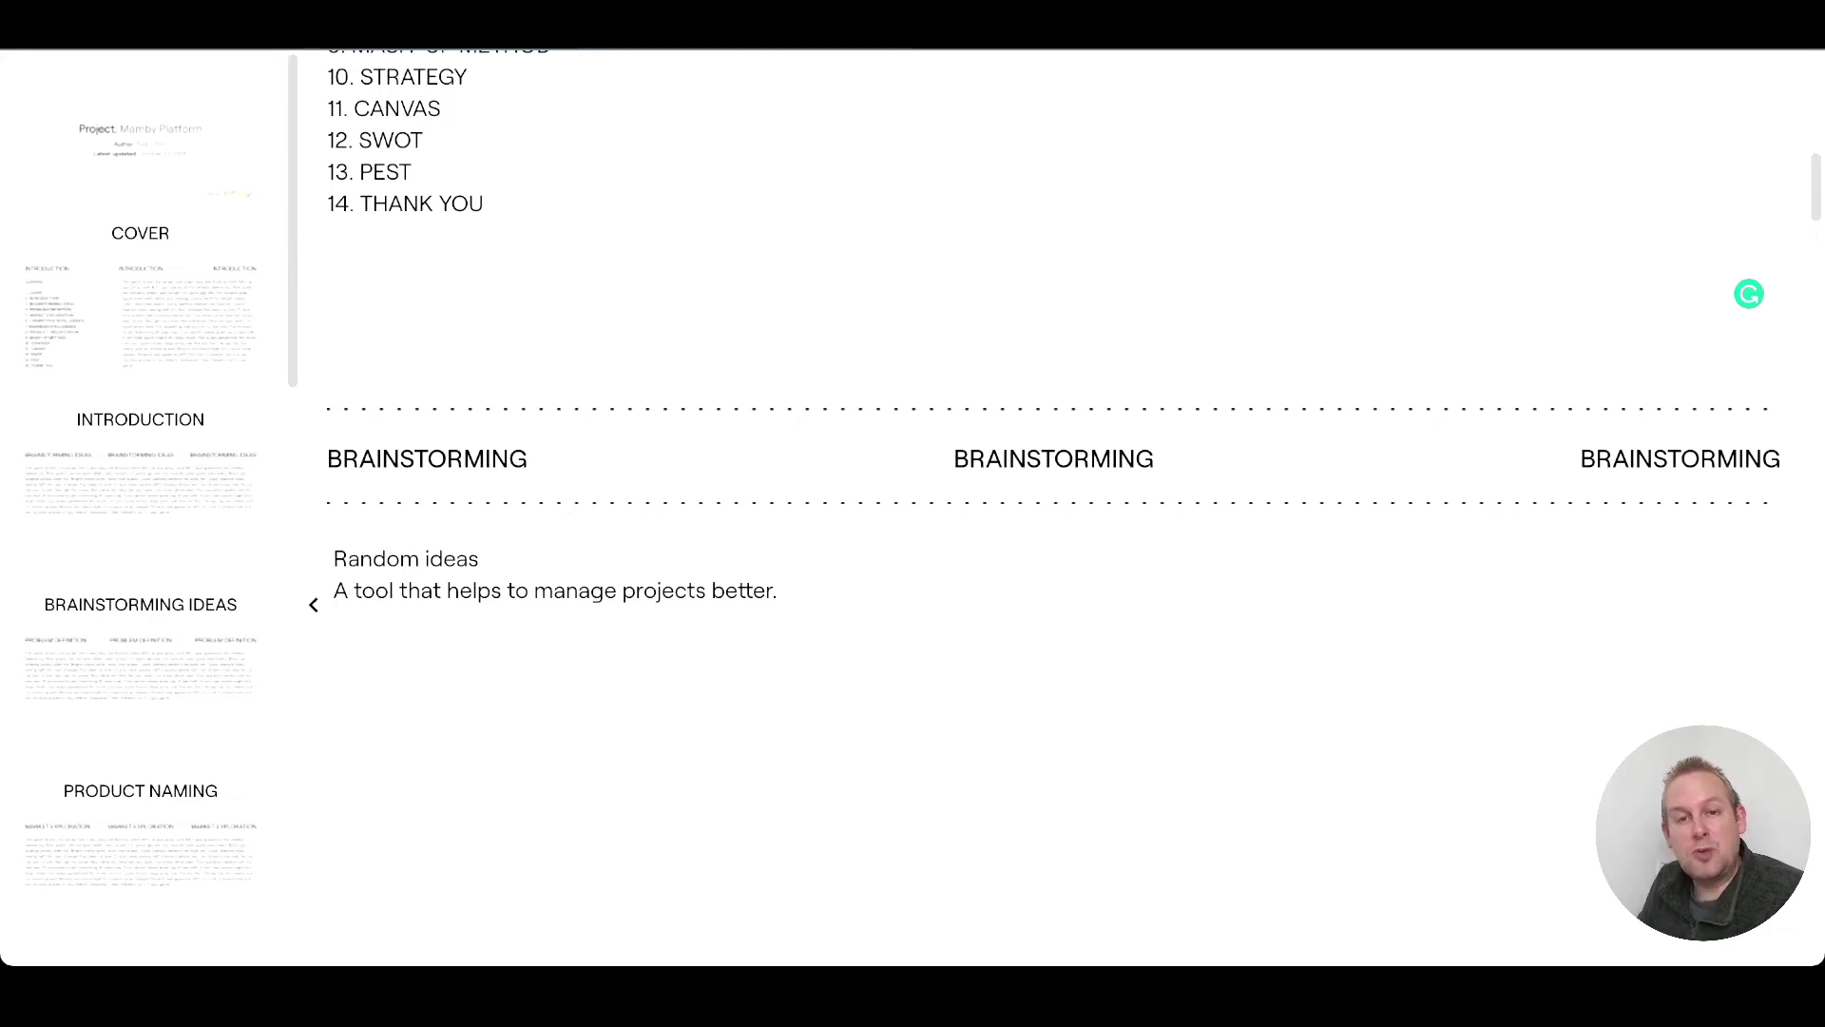
drag(479, 559, 333, 559)
key(BackSpace)
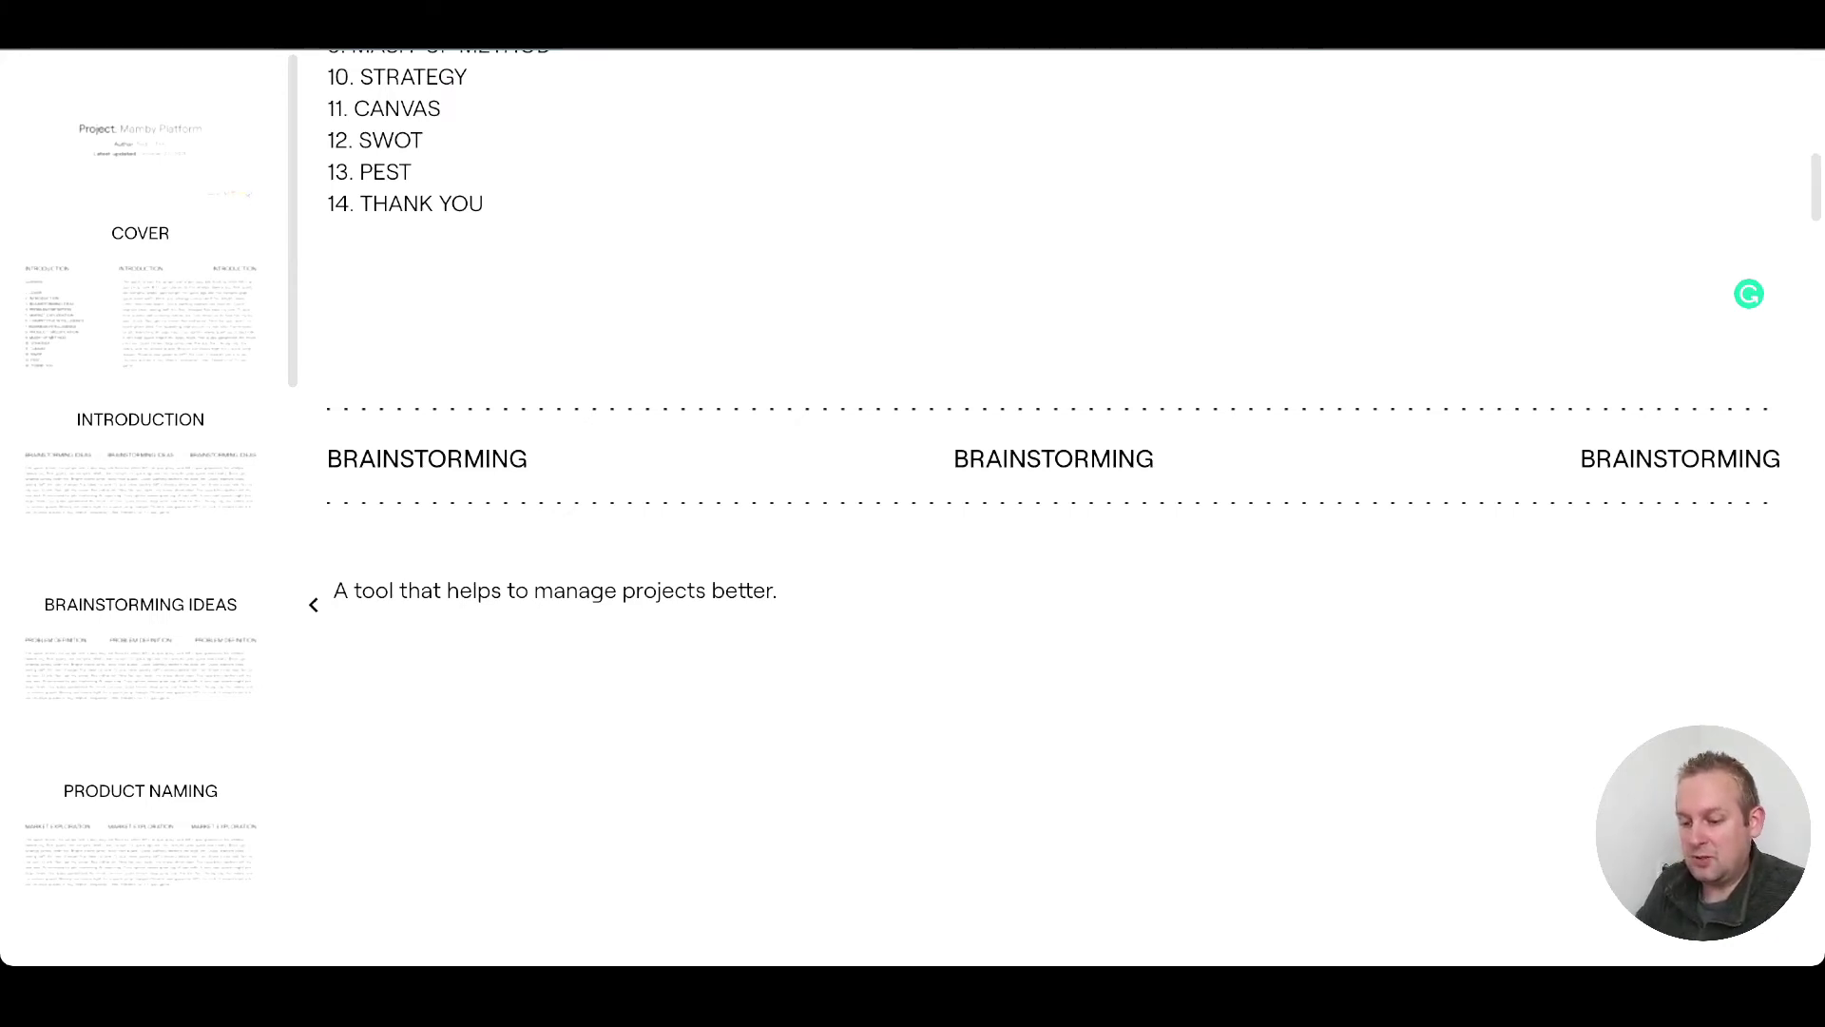
key(BackSpace)
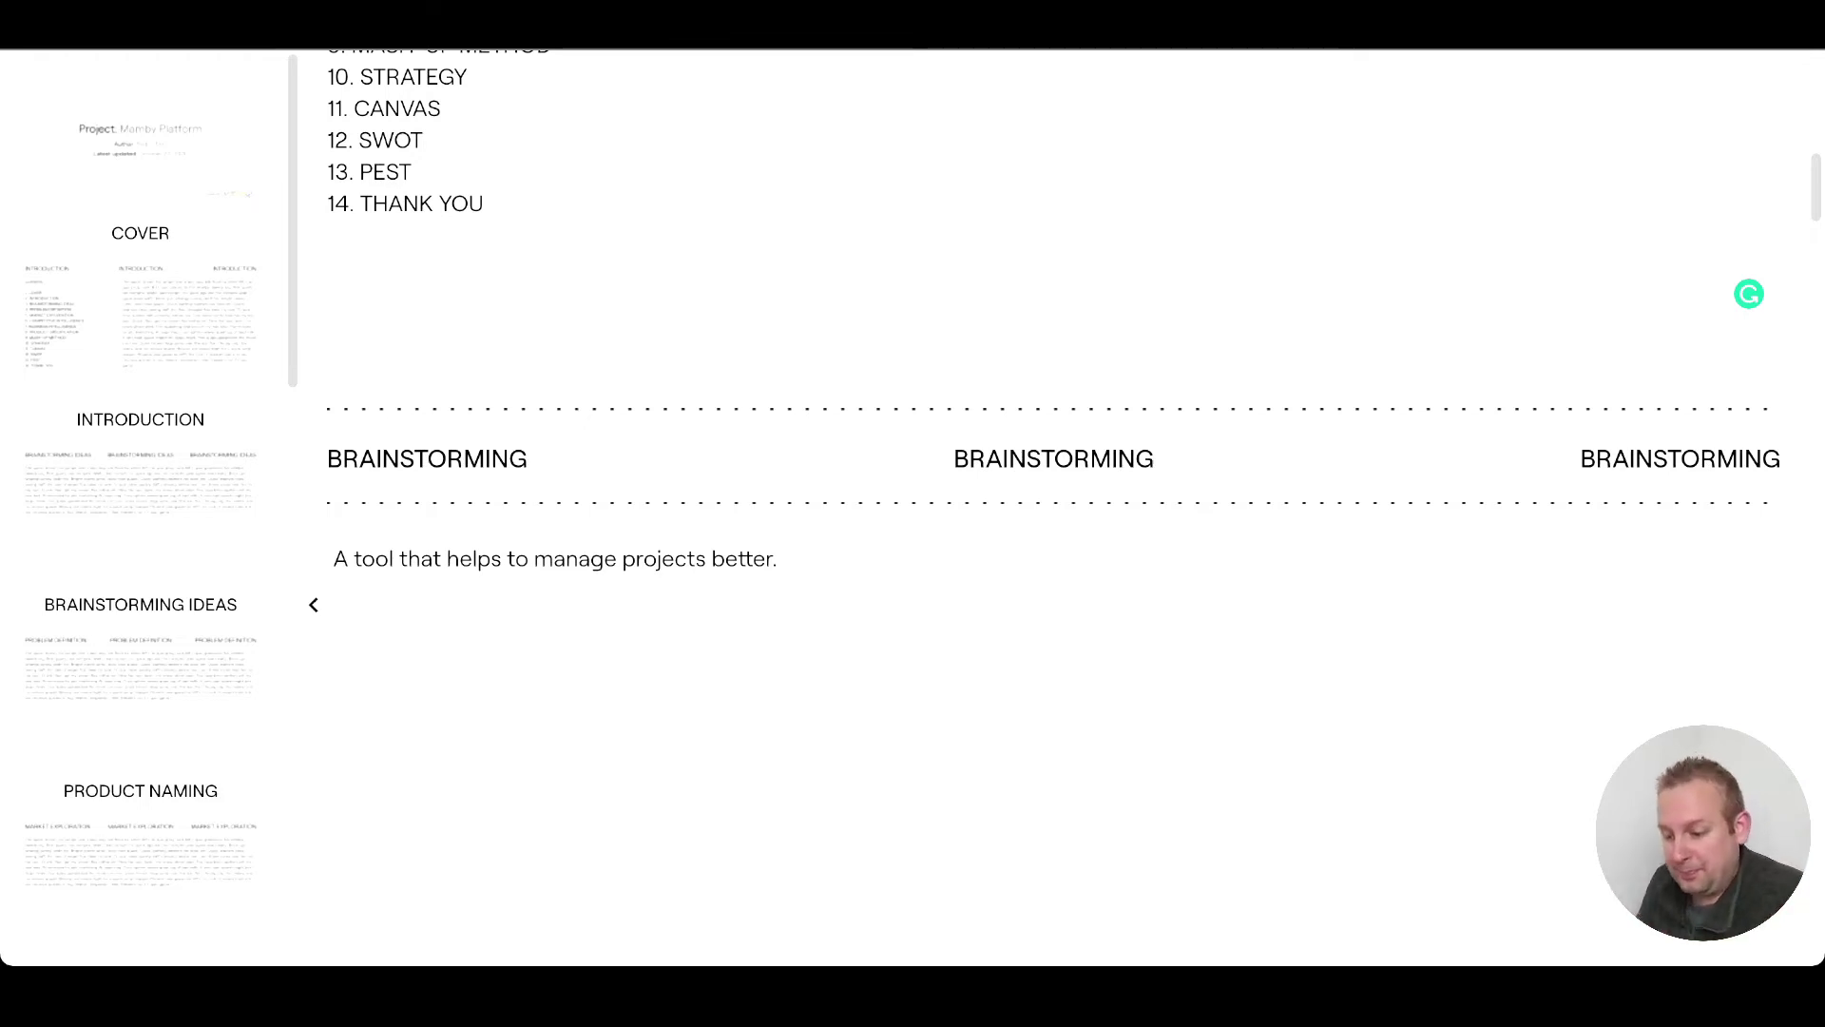
Step: Insert a space between "better" and "project management" in the project's Product naming section
scroll(1046, 514, down, 5)
scroll(1046, 513, down, 2)
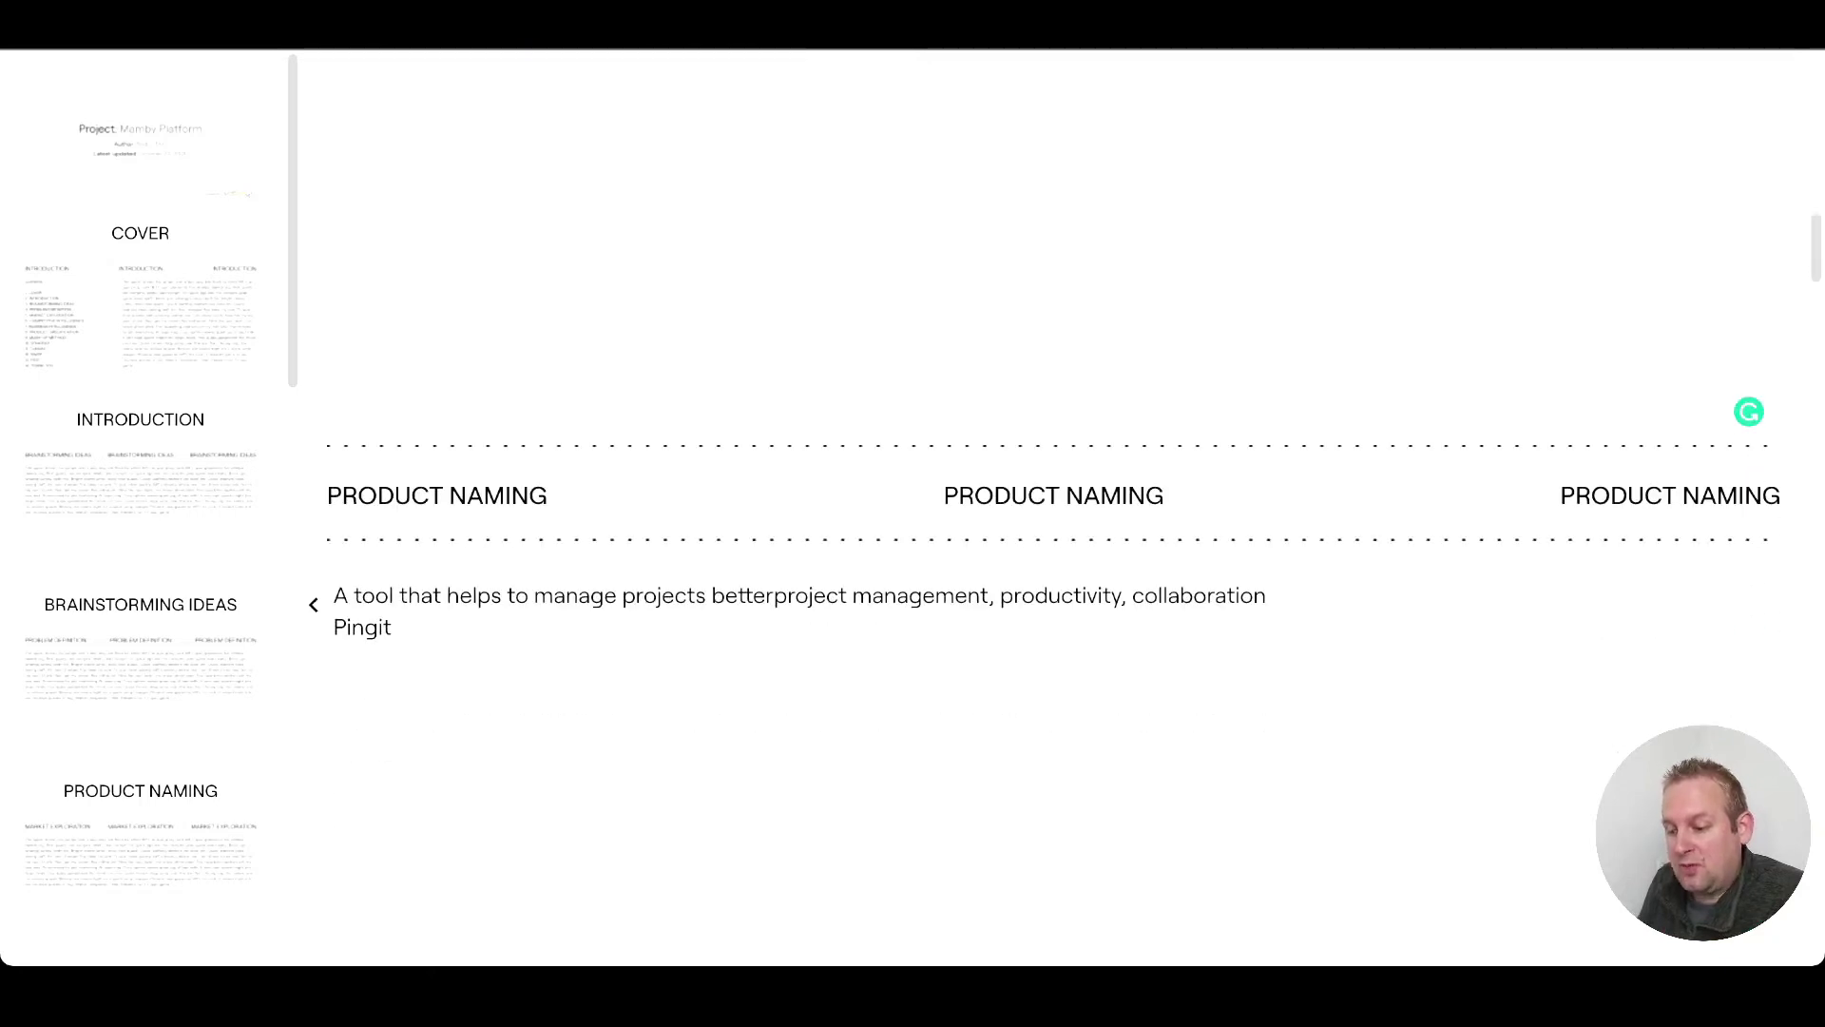
scroll(314, 605, down, 1)
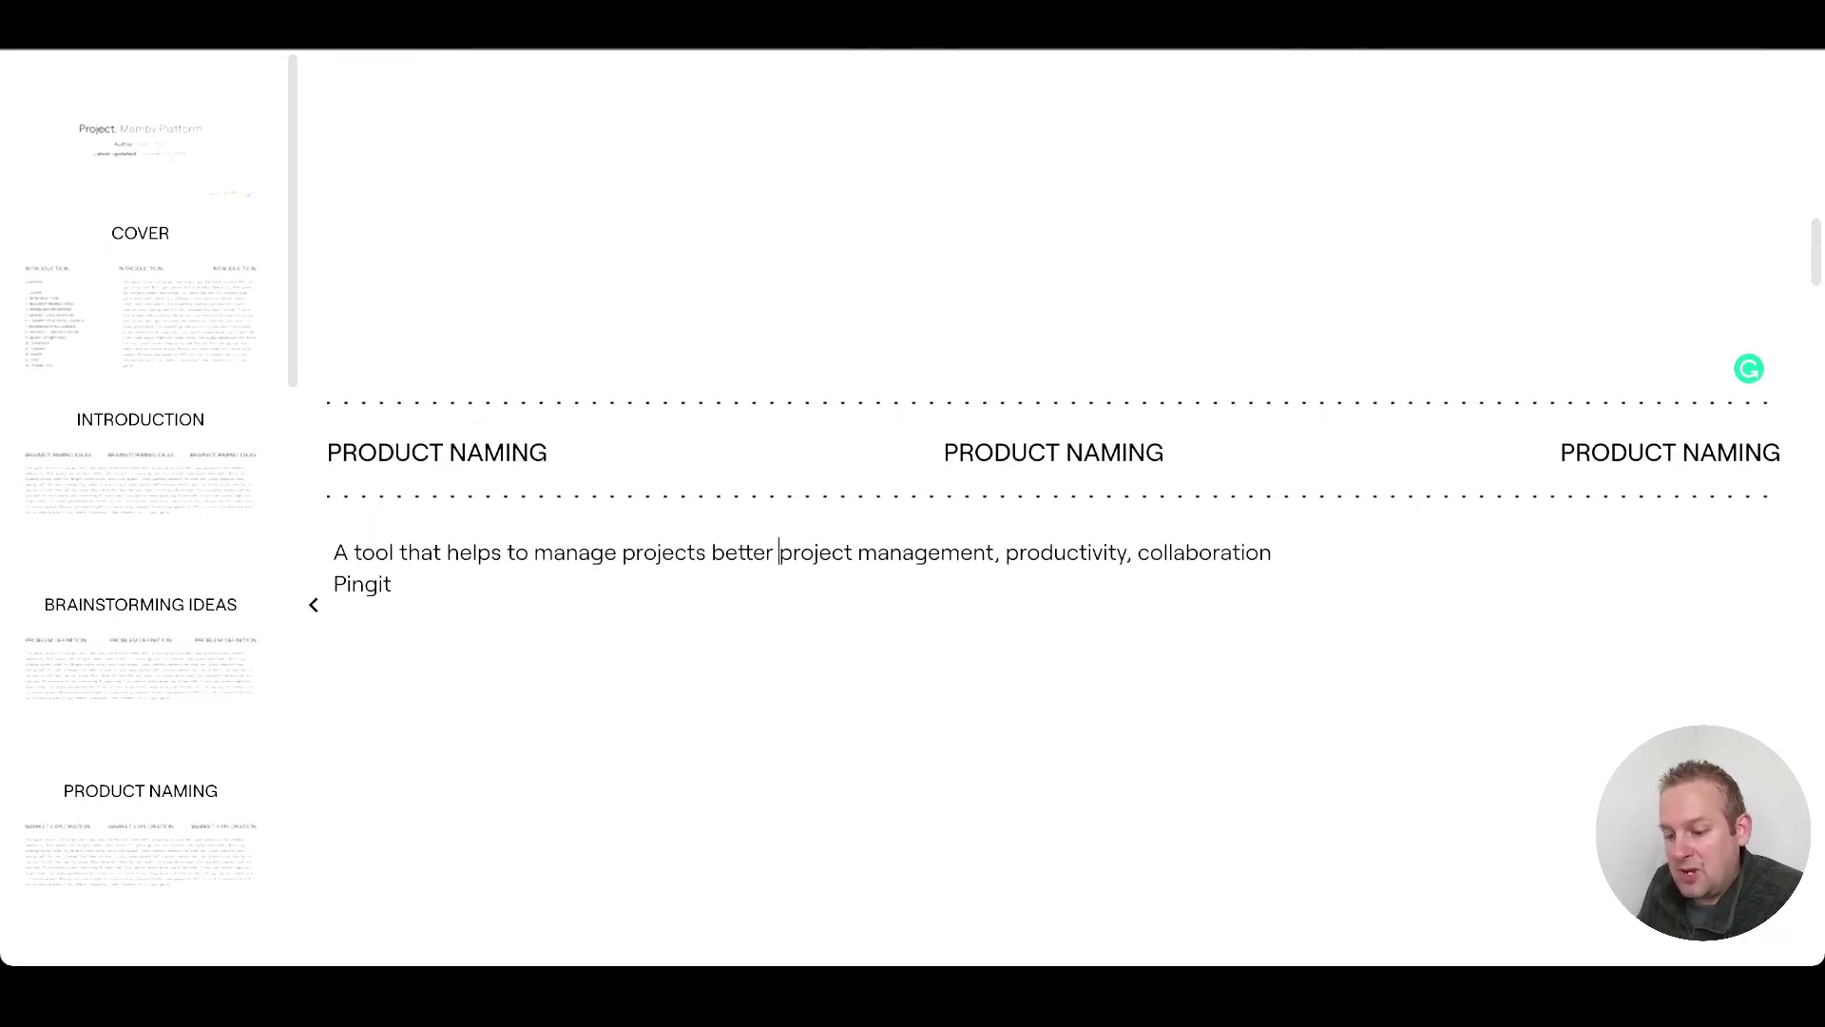
Step: Show the strategy keyword cards related to Evernote, Amazon Prime and Wikipedia in the project's Strategy section
scroll(1045, 504, down, 5)
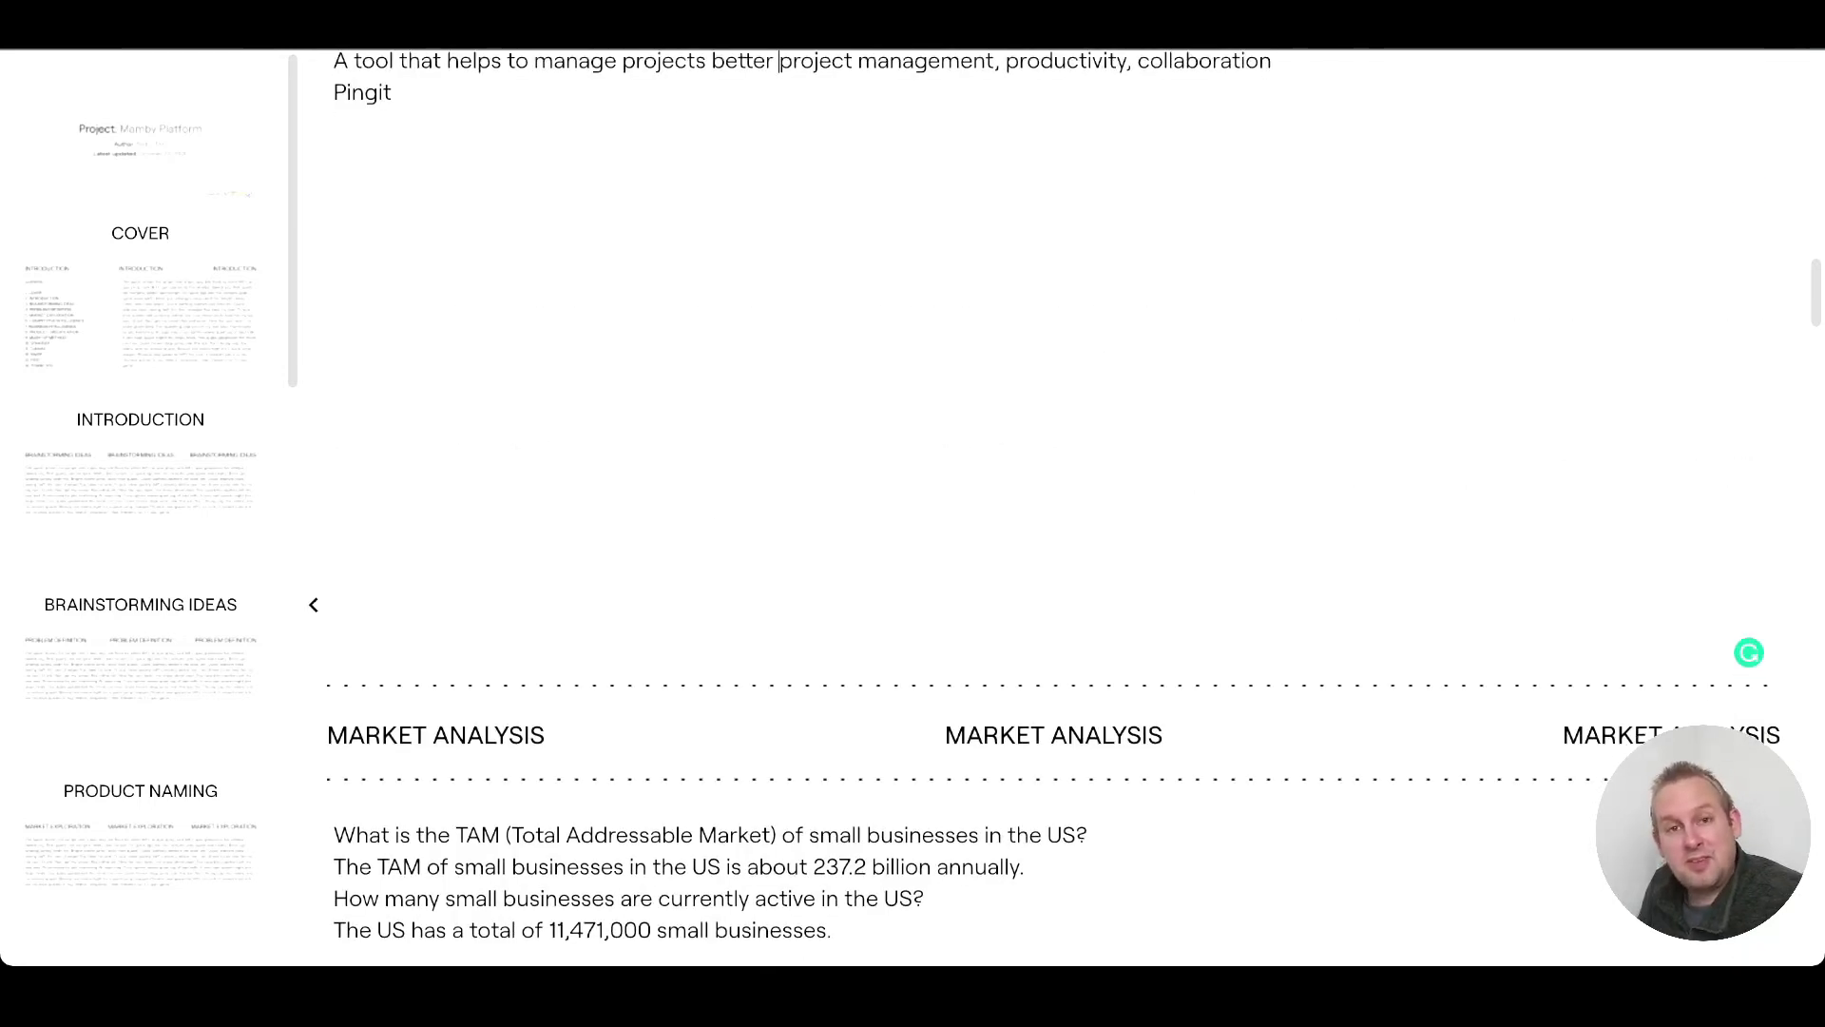
scroll(1046, 504, up, 2)
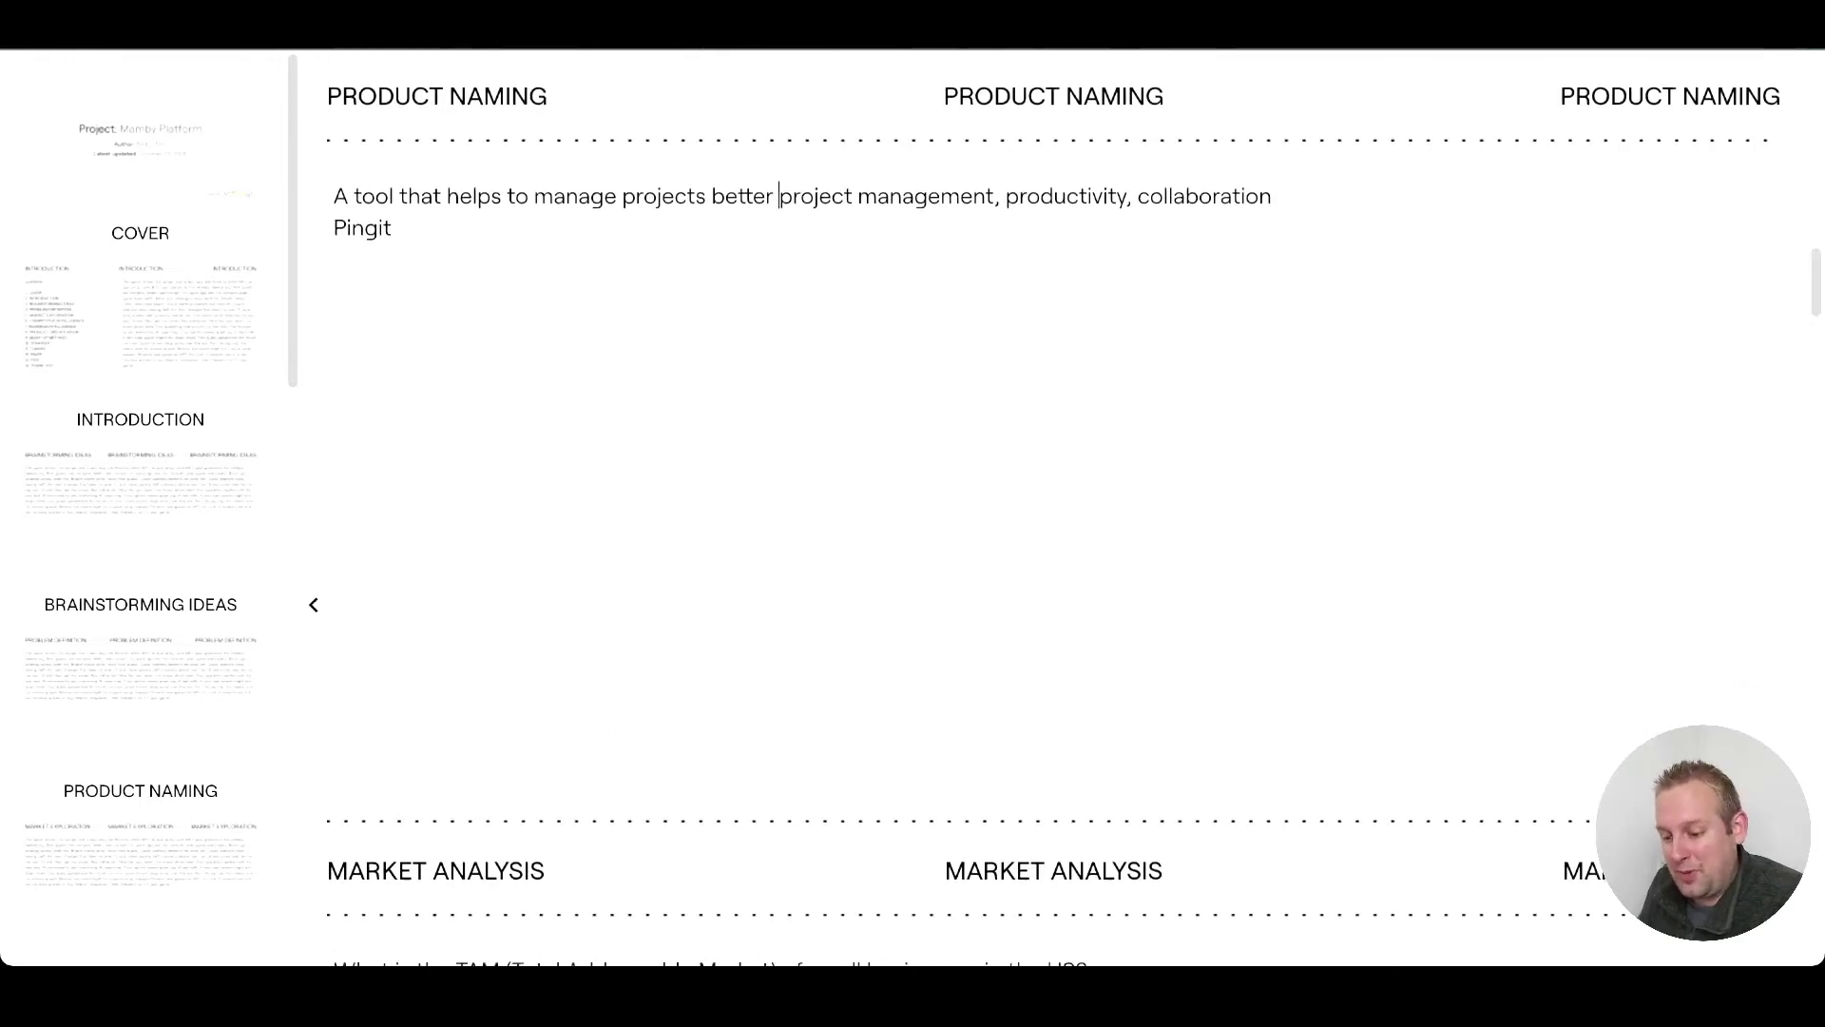
scroll(1045, 504, down, 3)
scroll(1046, 504, down, 2)
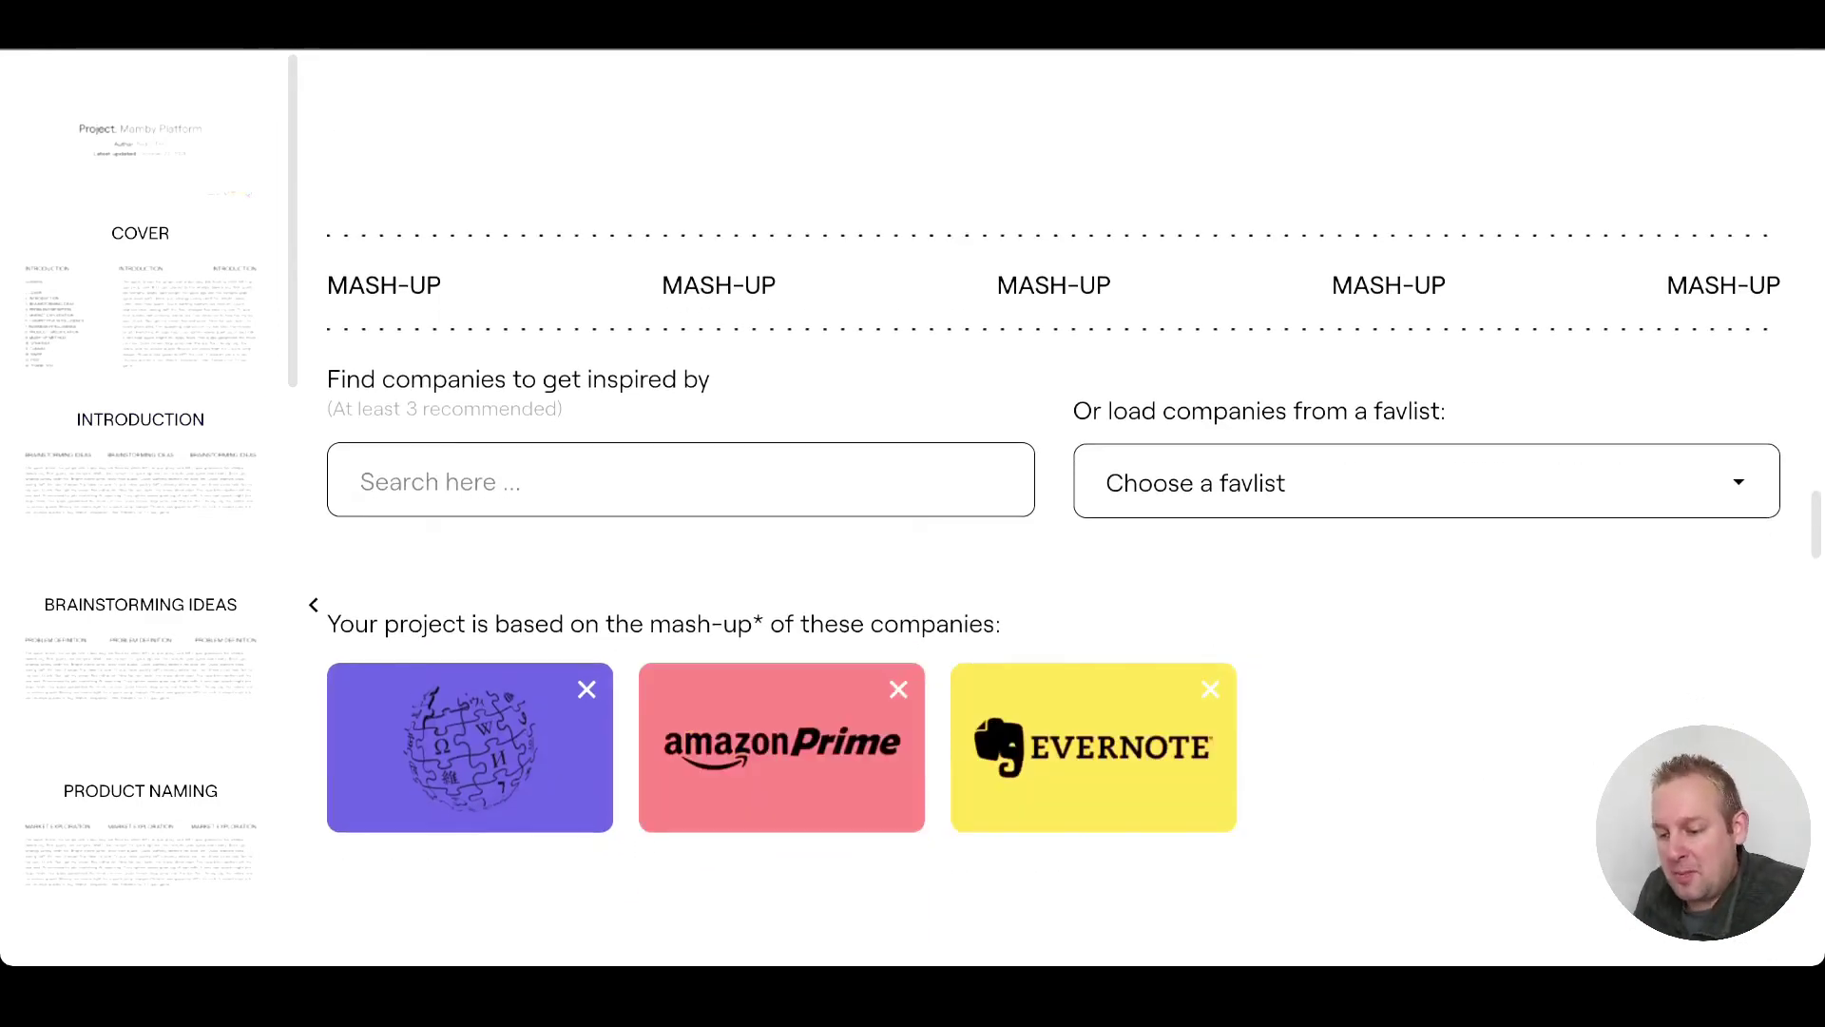
scroll(1046, 504, down, 6)
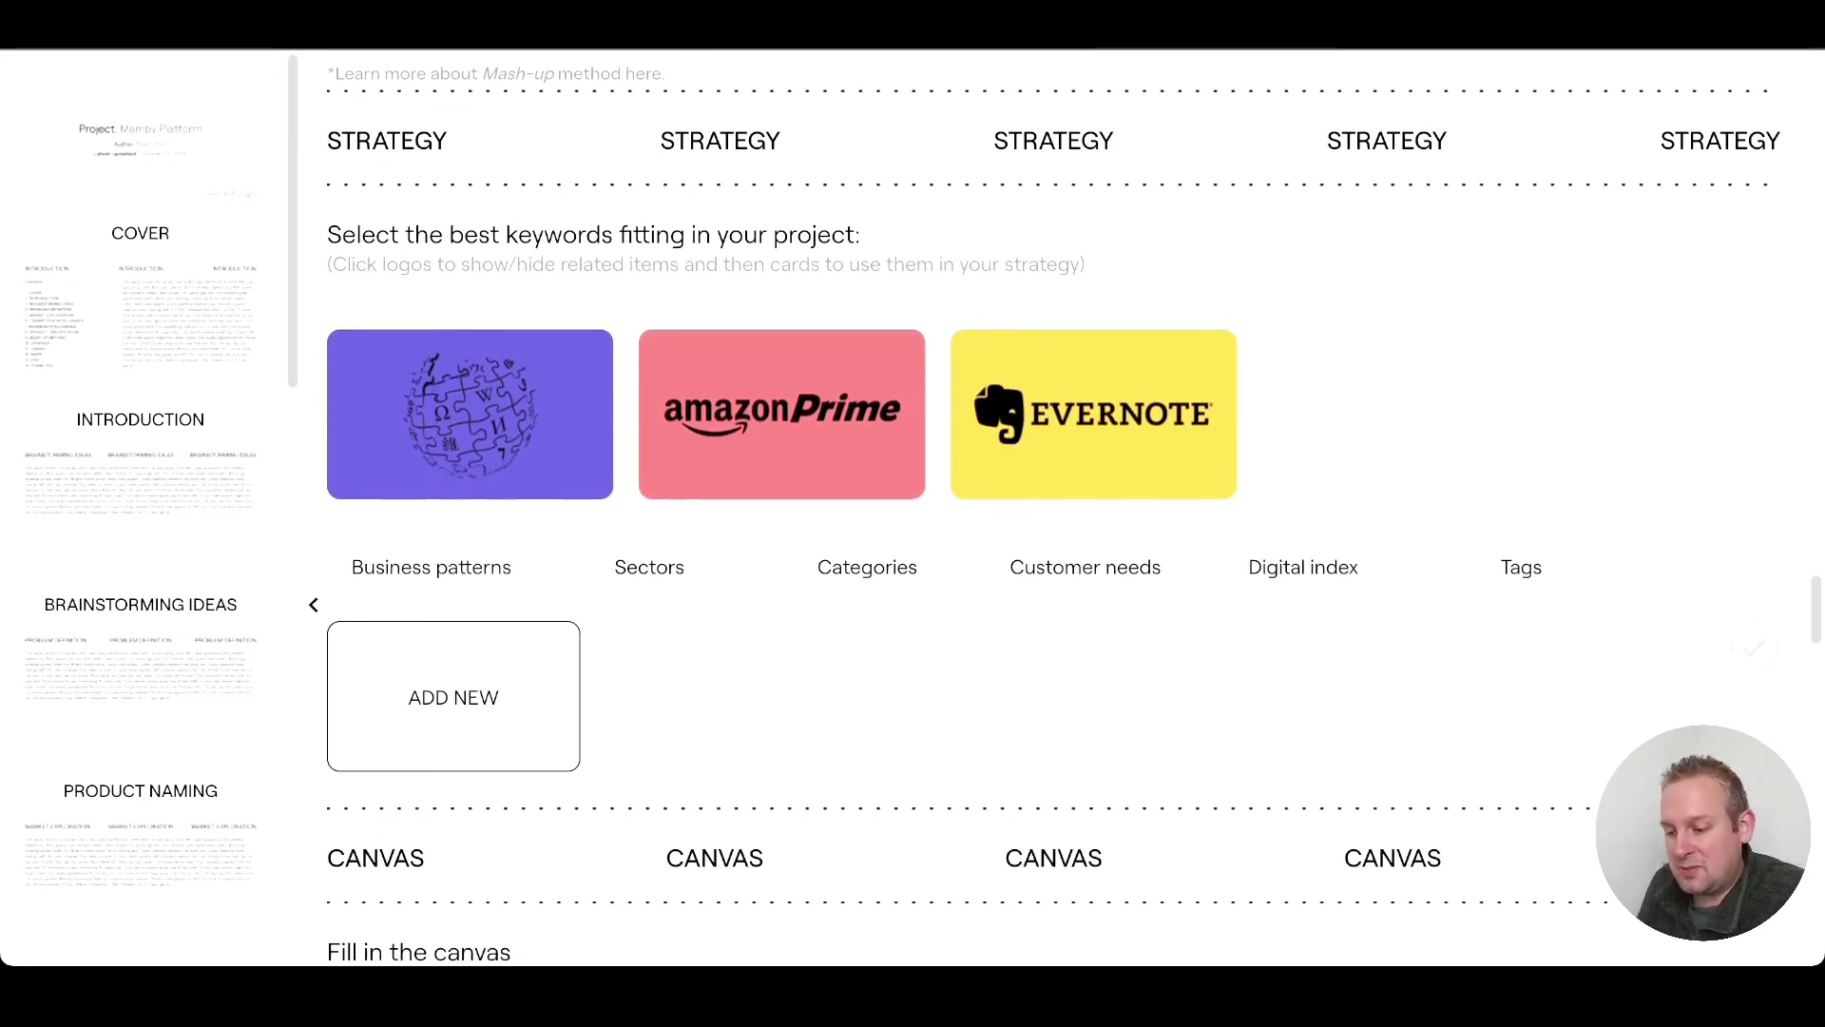
click(1093, 412)
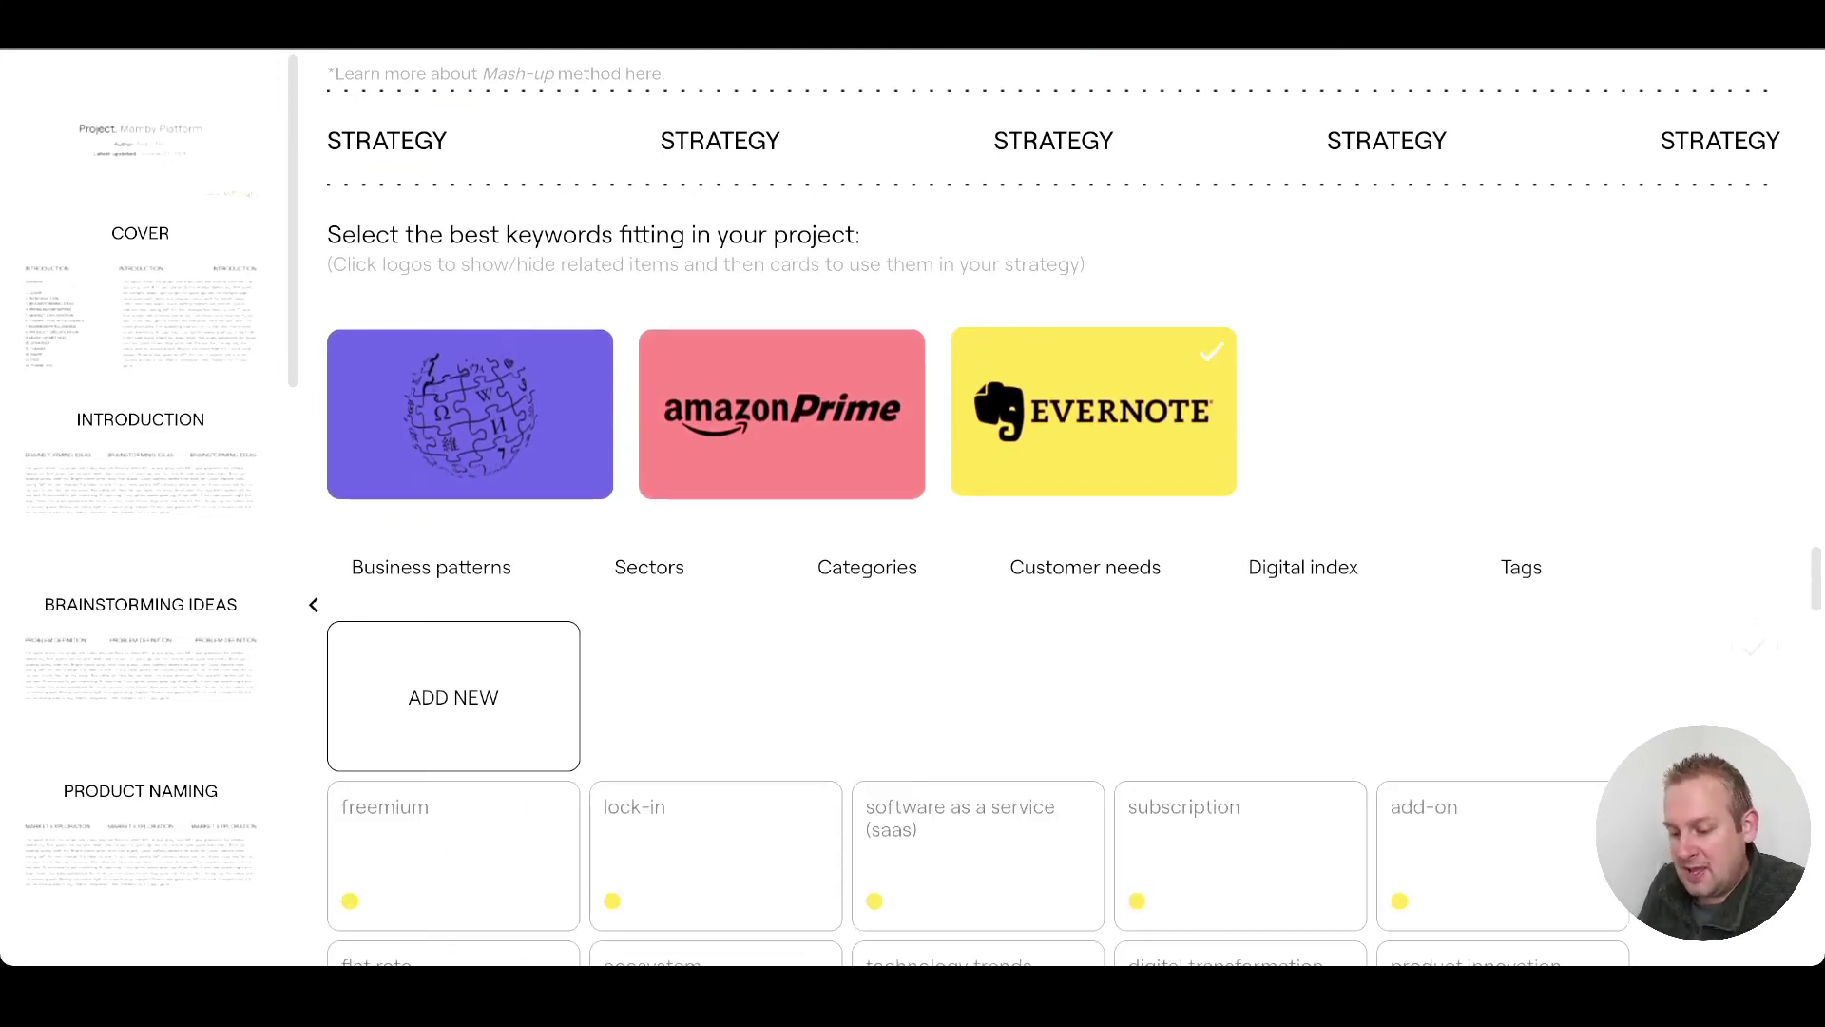
scroll(1054, 506, down, 3)
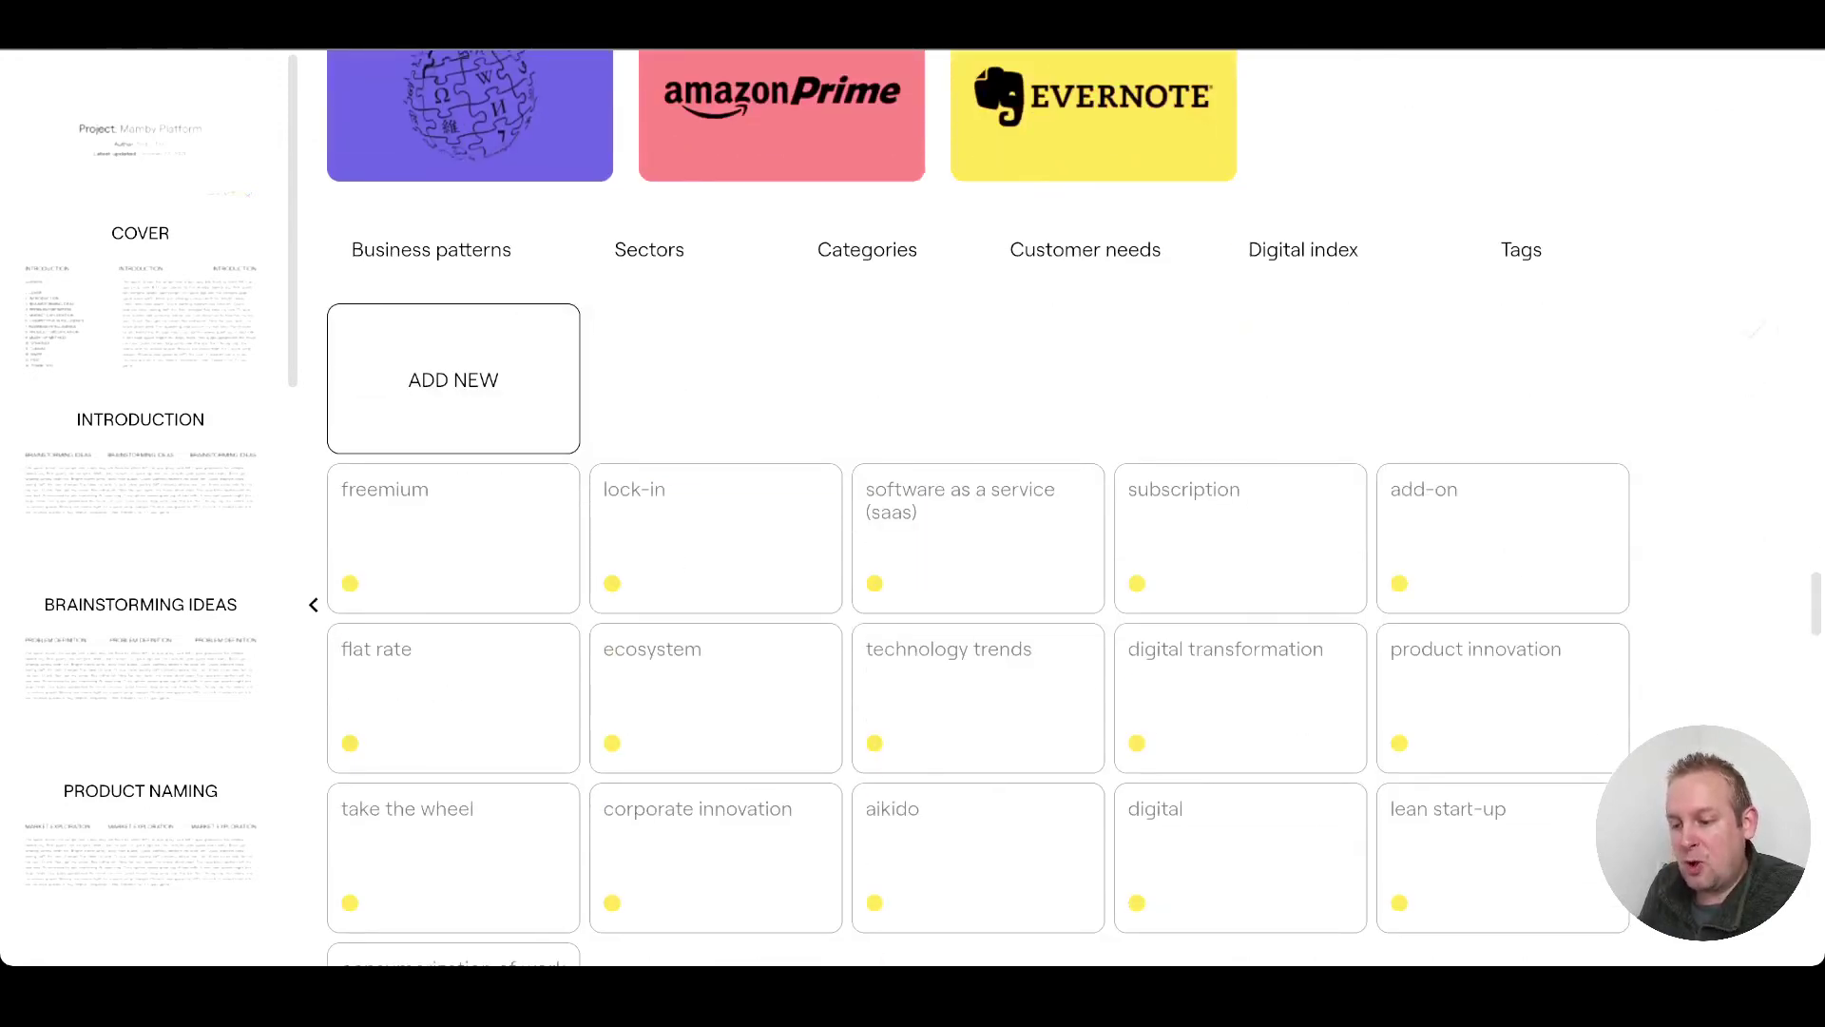
click(782, 116)
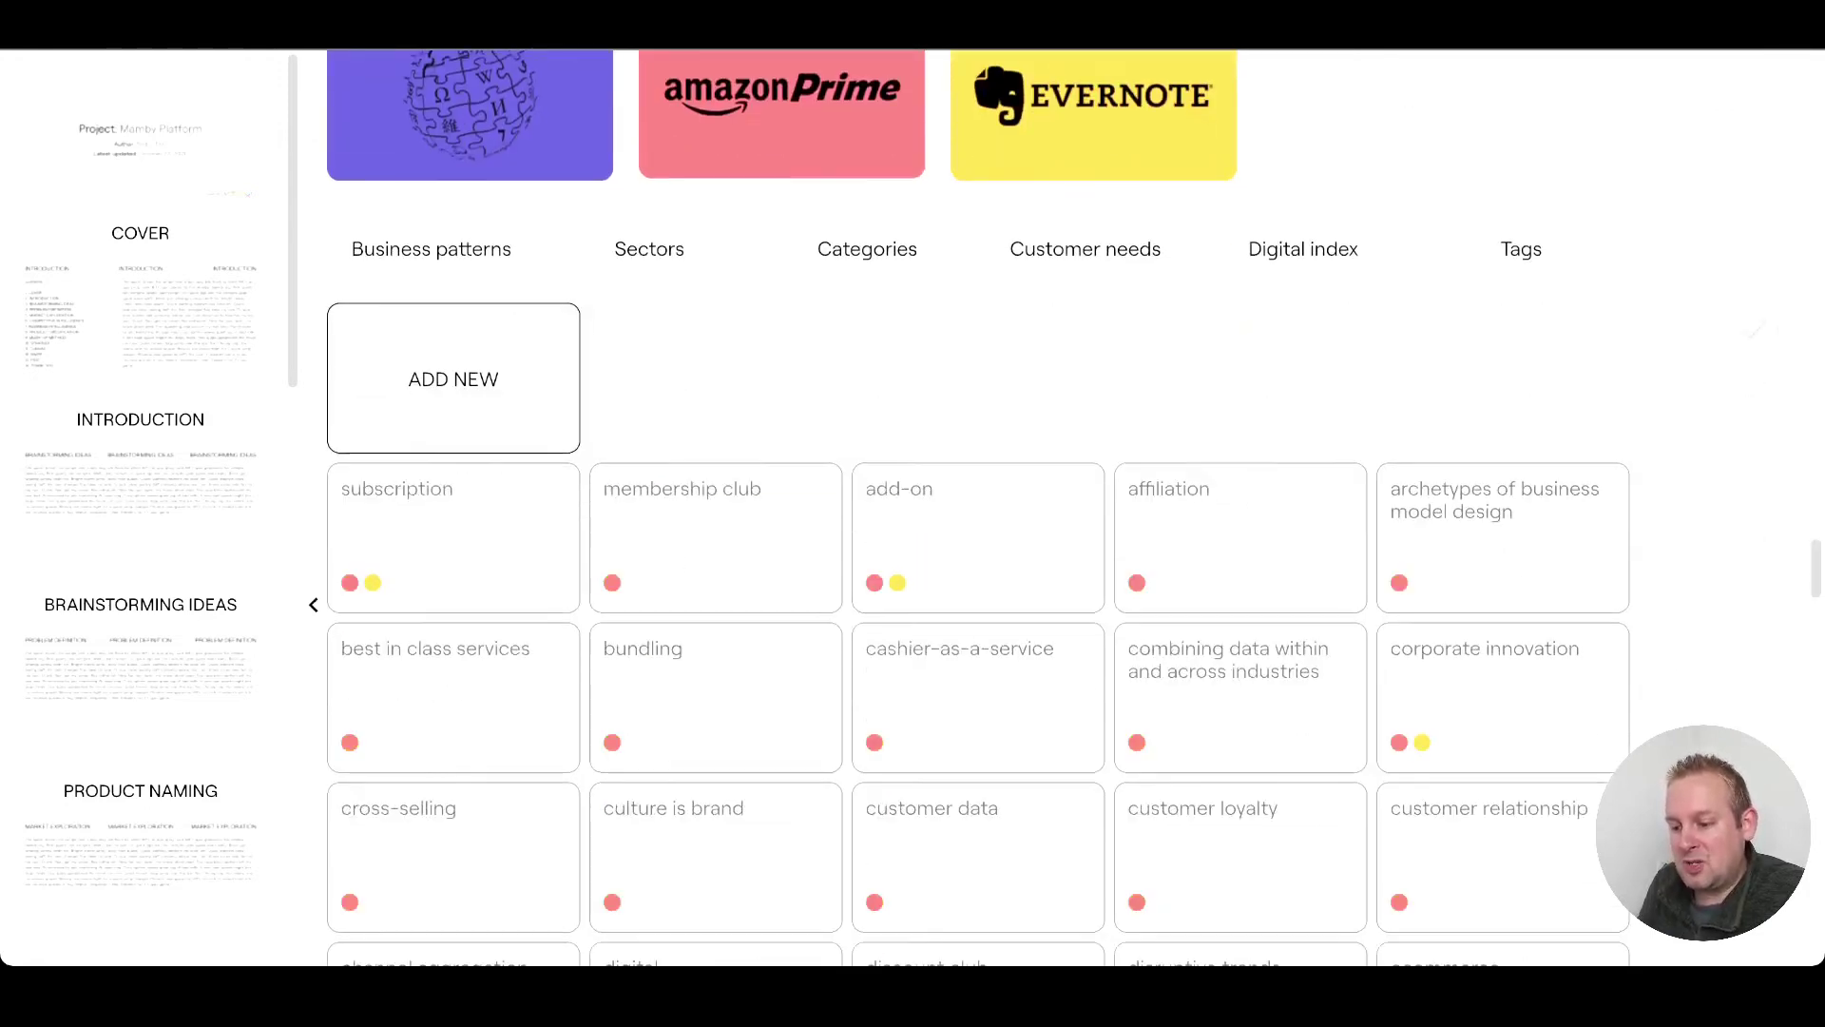
scroll(782, 123, up, 2)
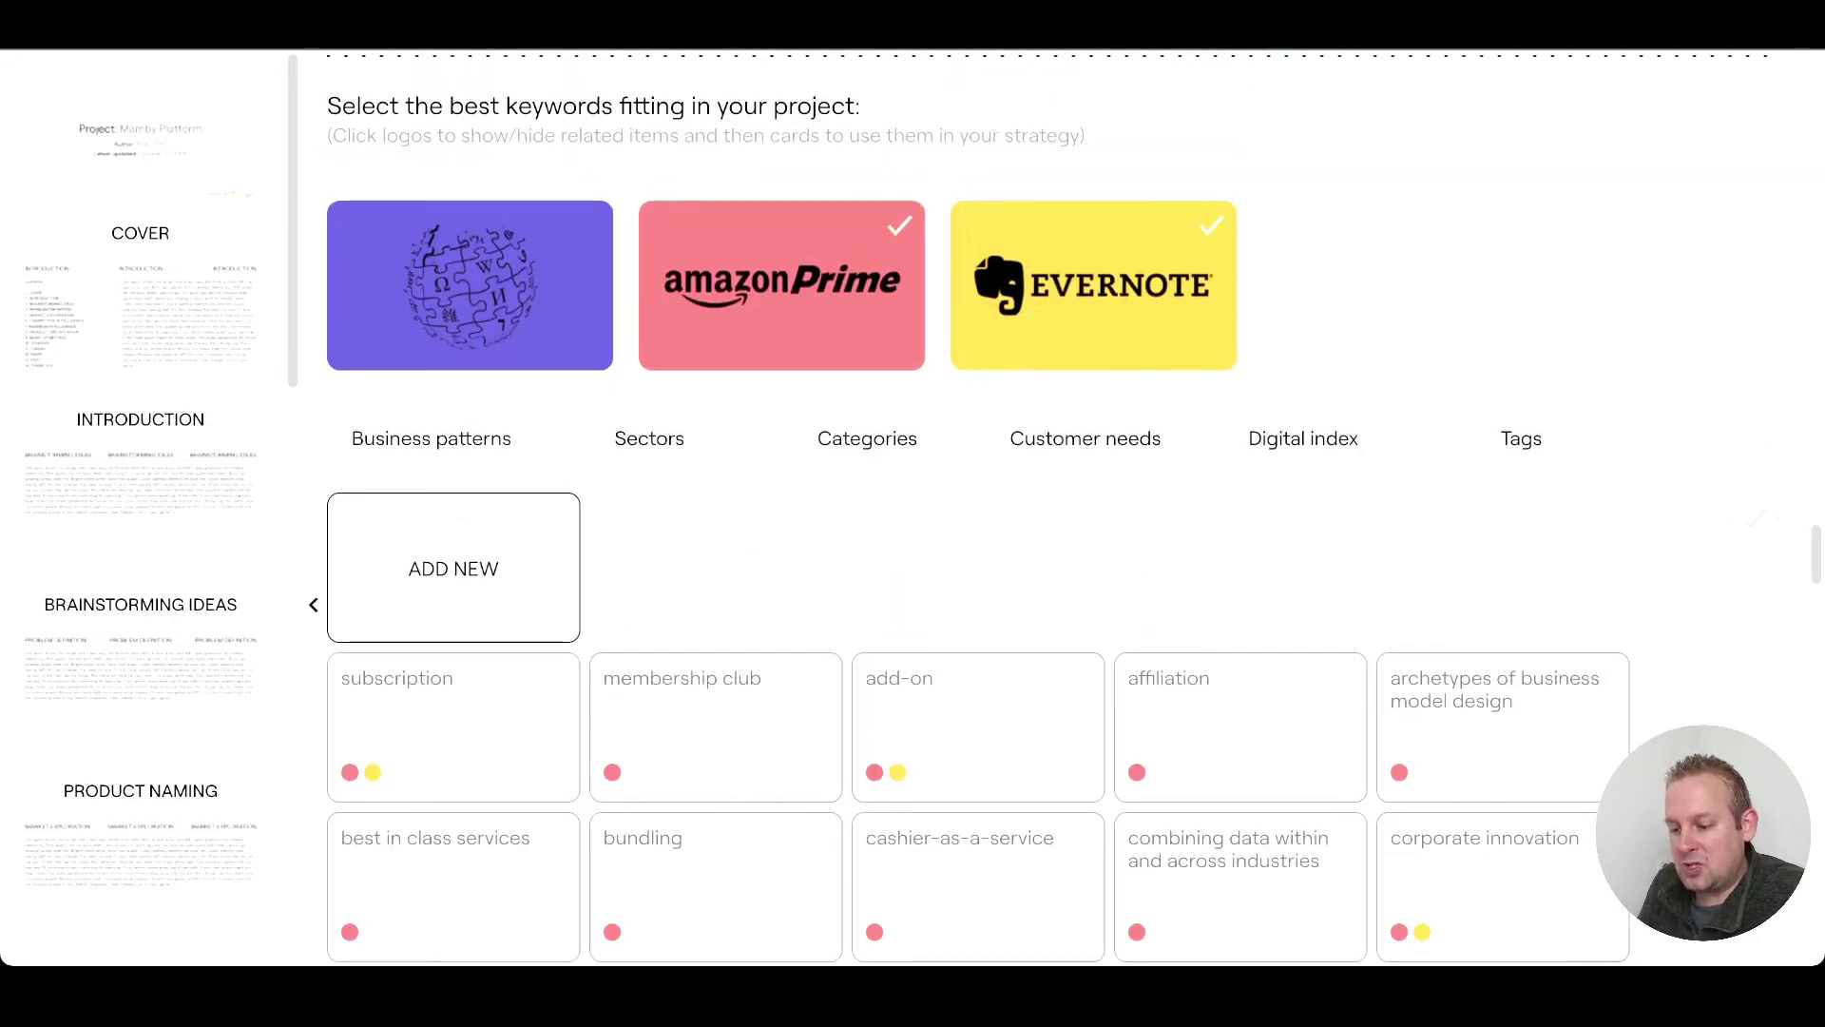
click(470, 282)
scroll(978, 519, down, 1)
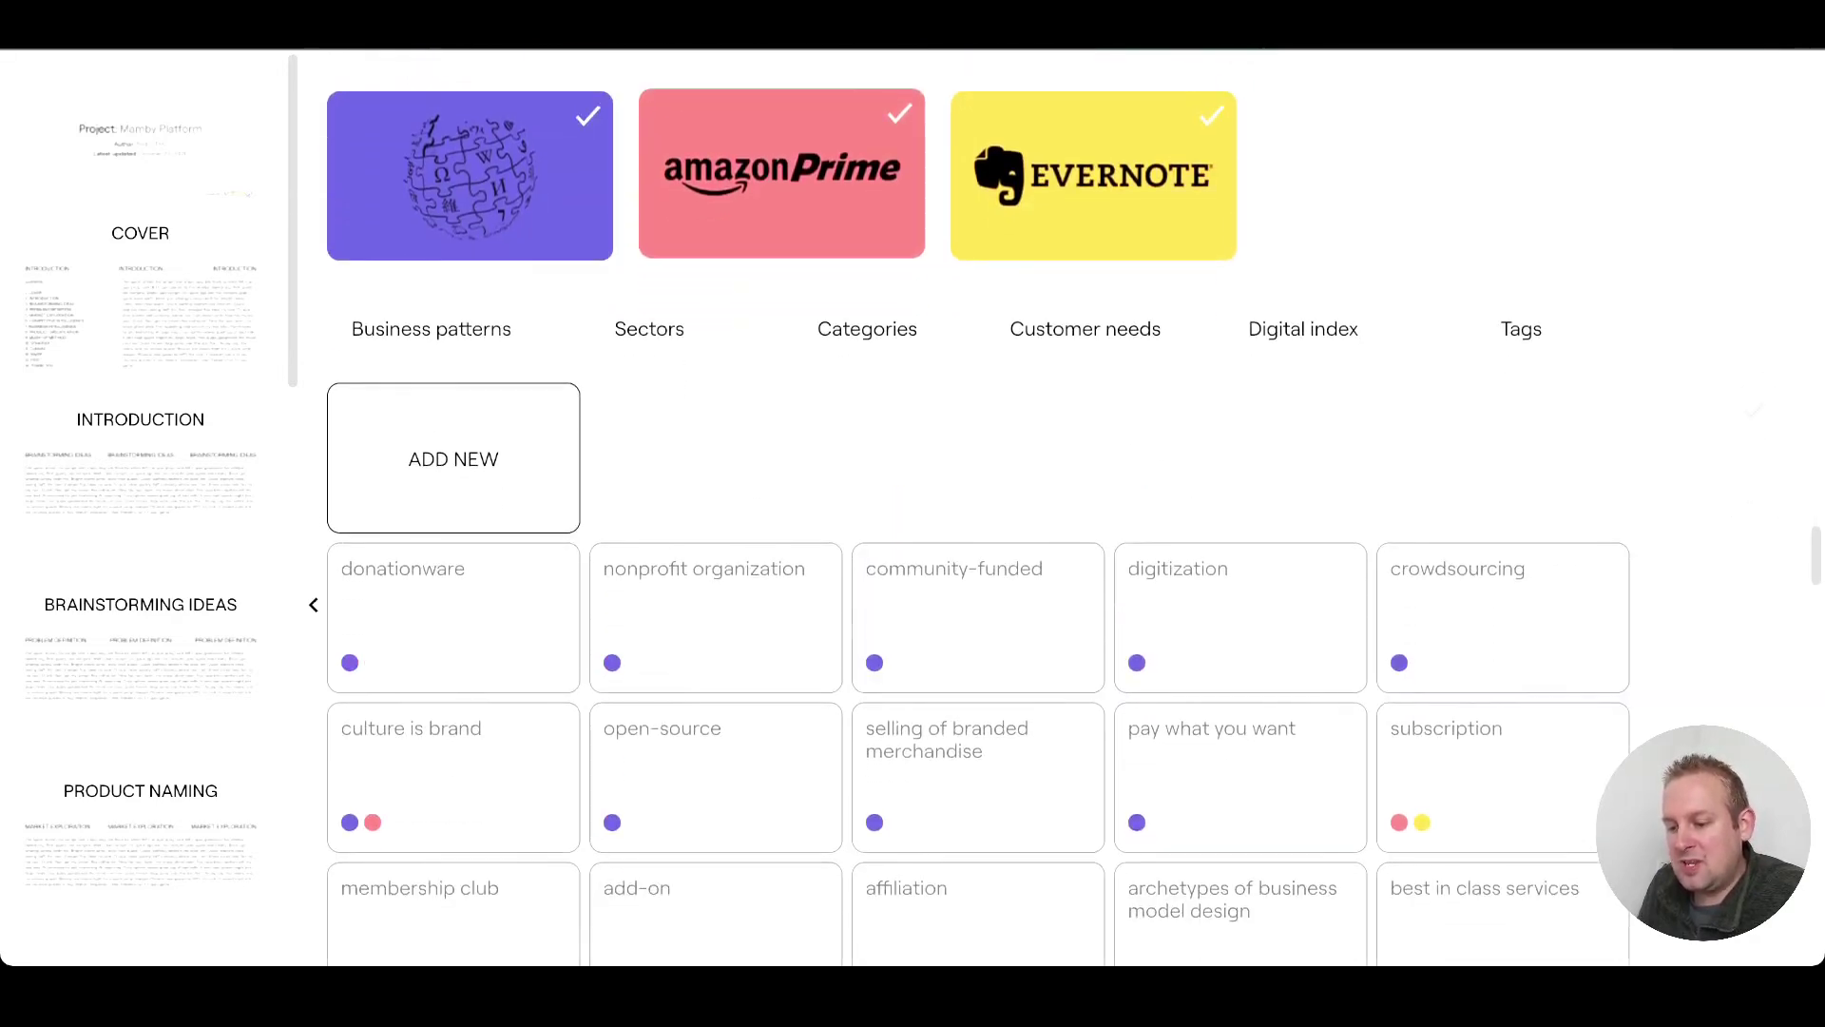
scroll(978, 519, down, 2)
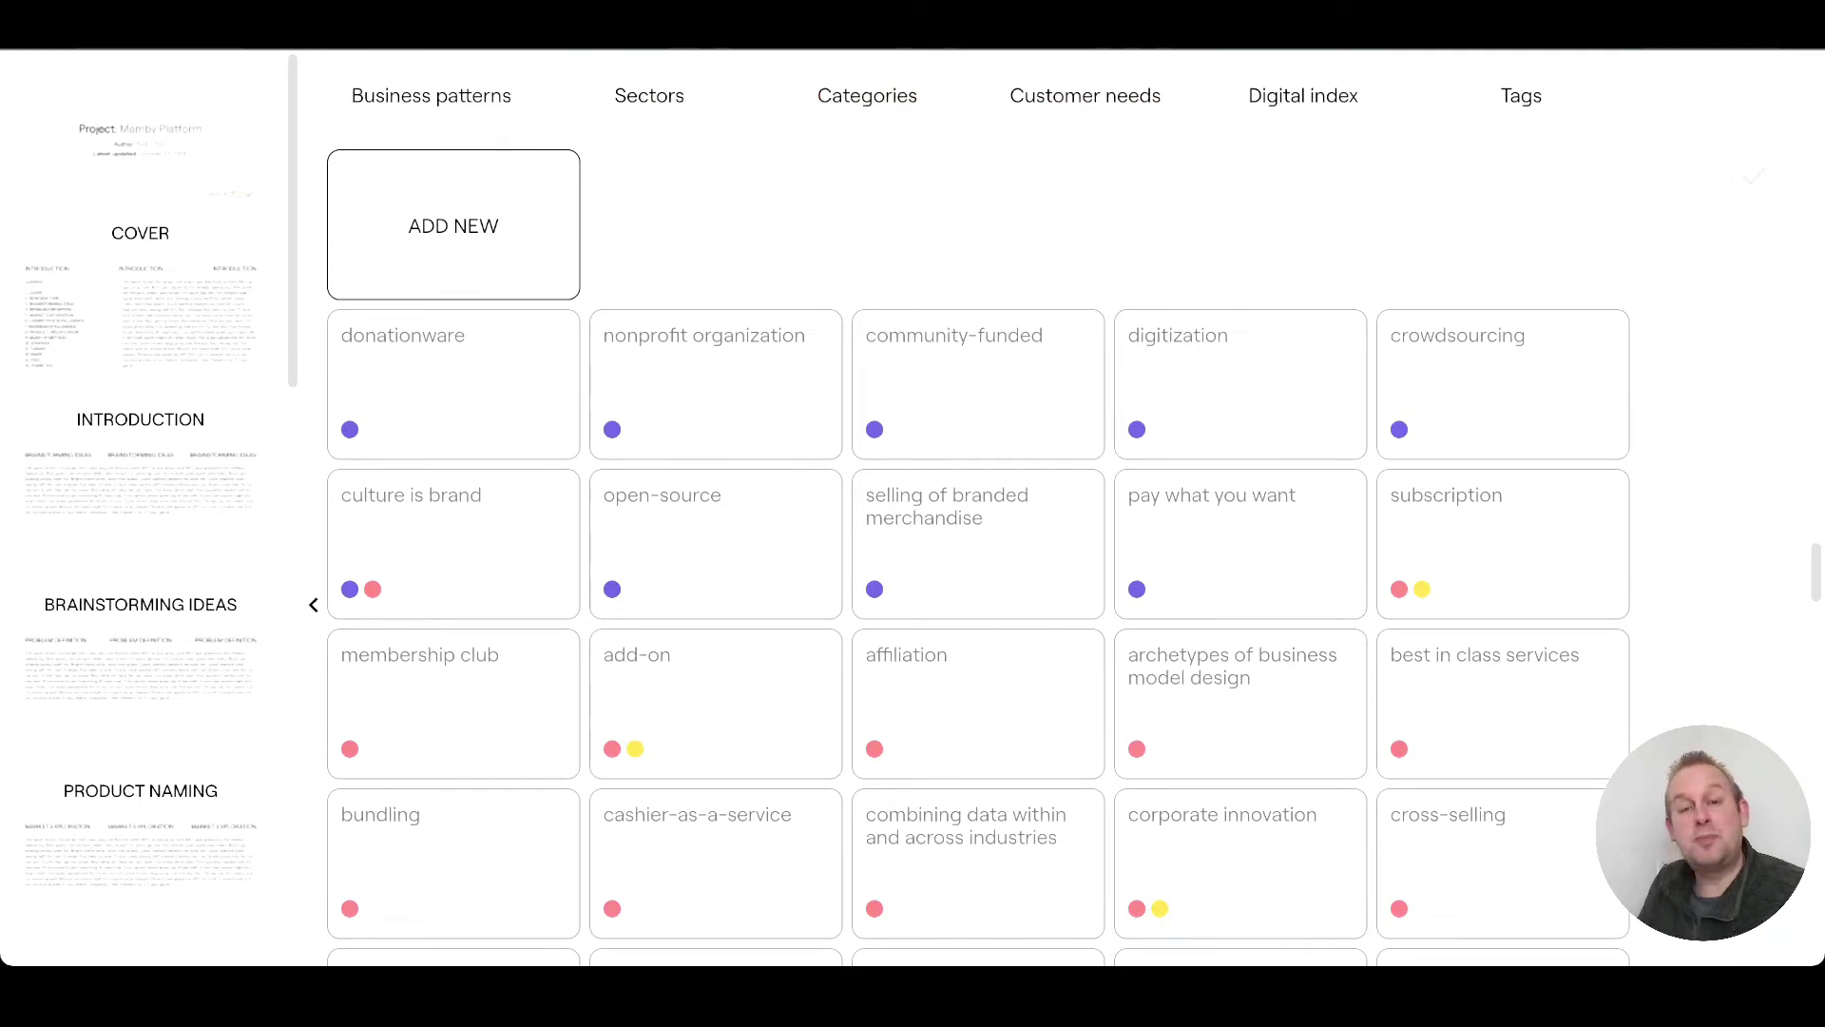
Step: Browse the strategy keyword cards of the three companies under Sectors, Customer needs and Tags
scroll(979, 519, up, 2)
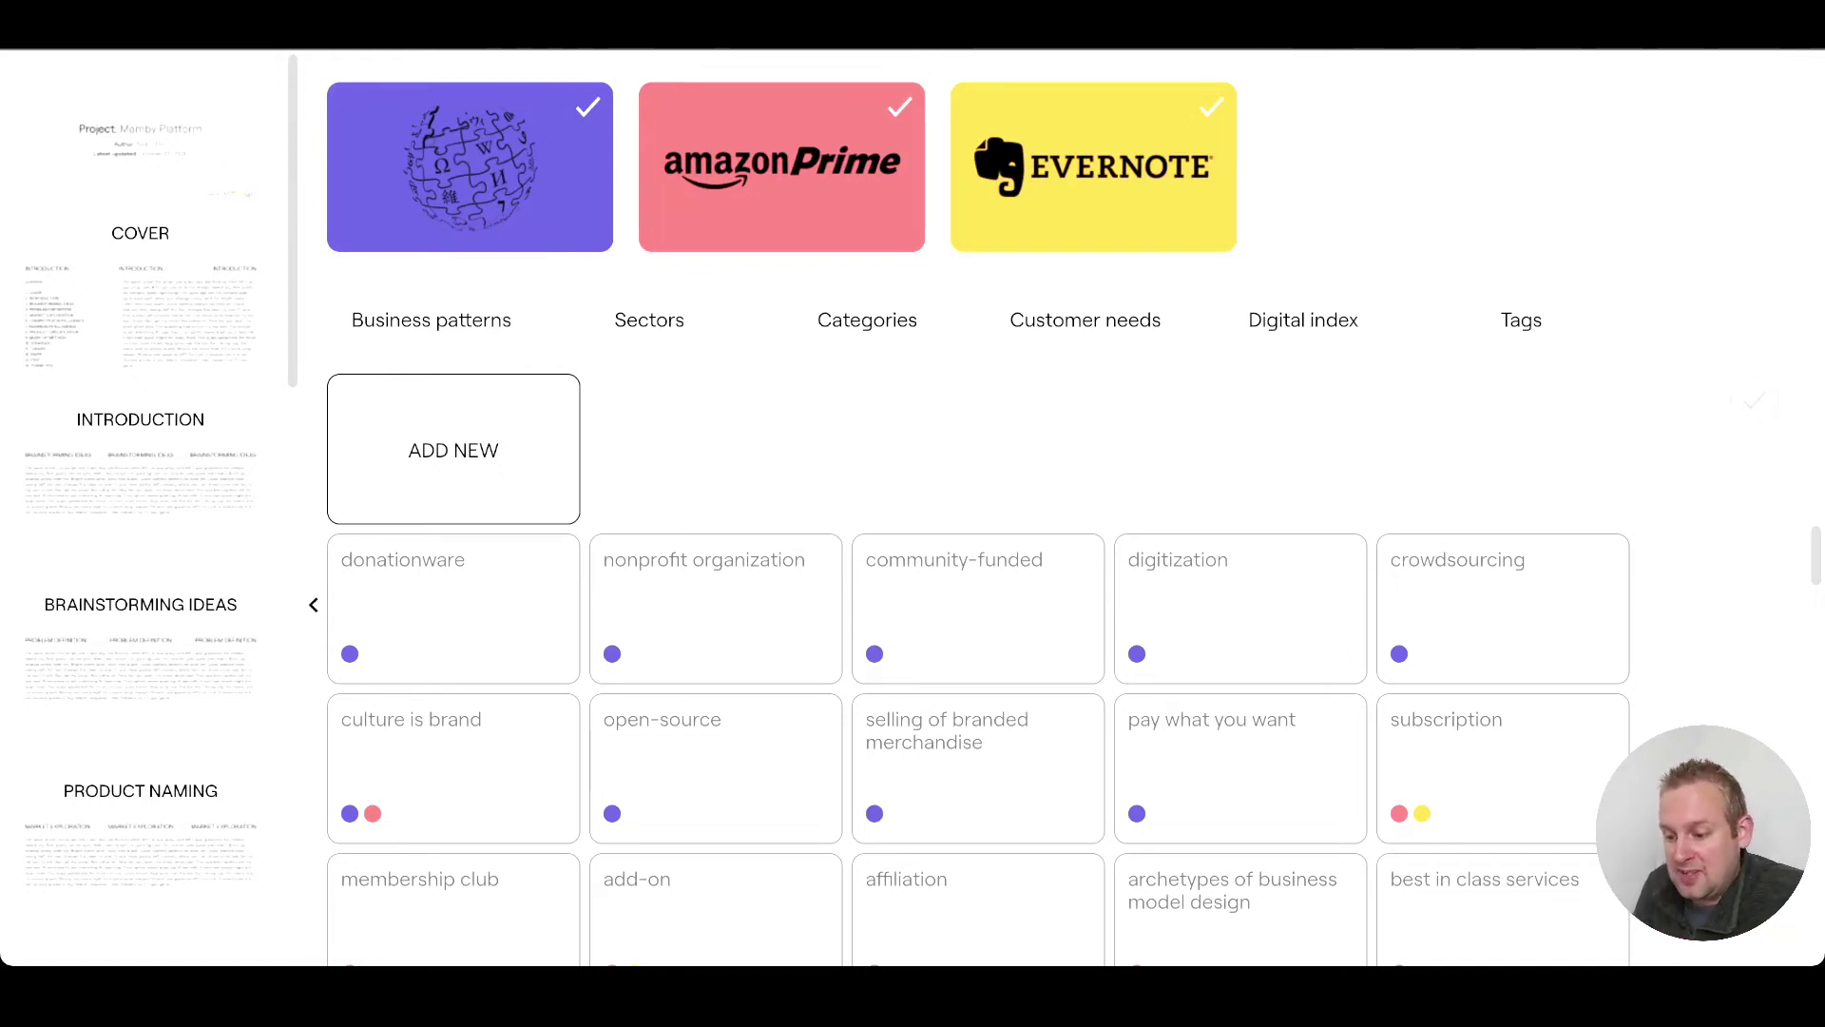
click(649, 320)
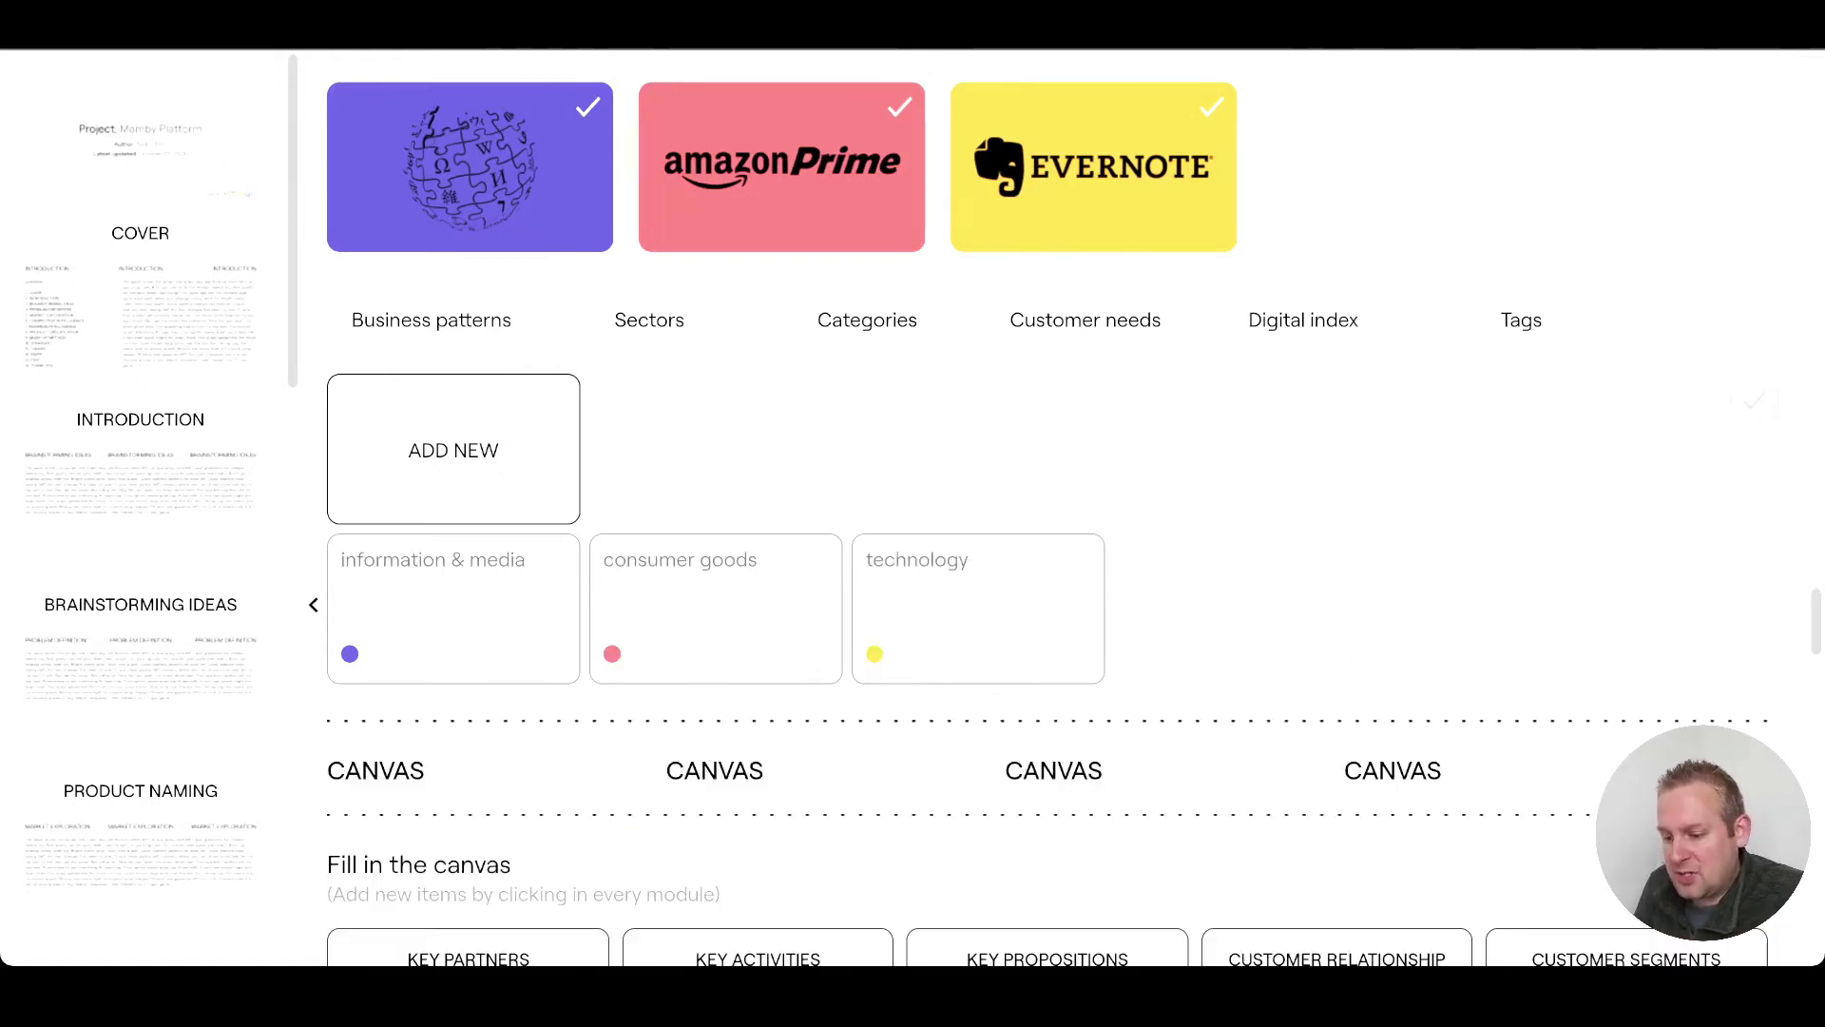
scroll(976, 506, down, 1)
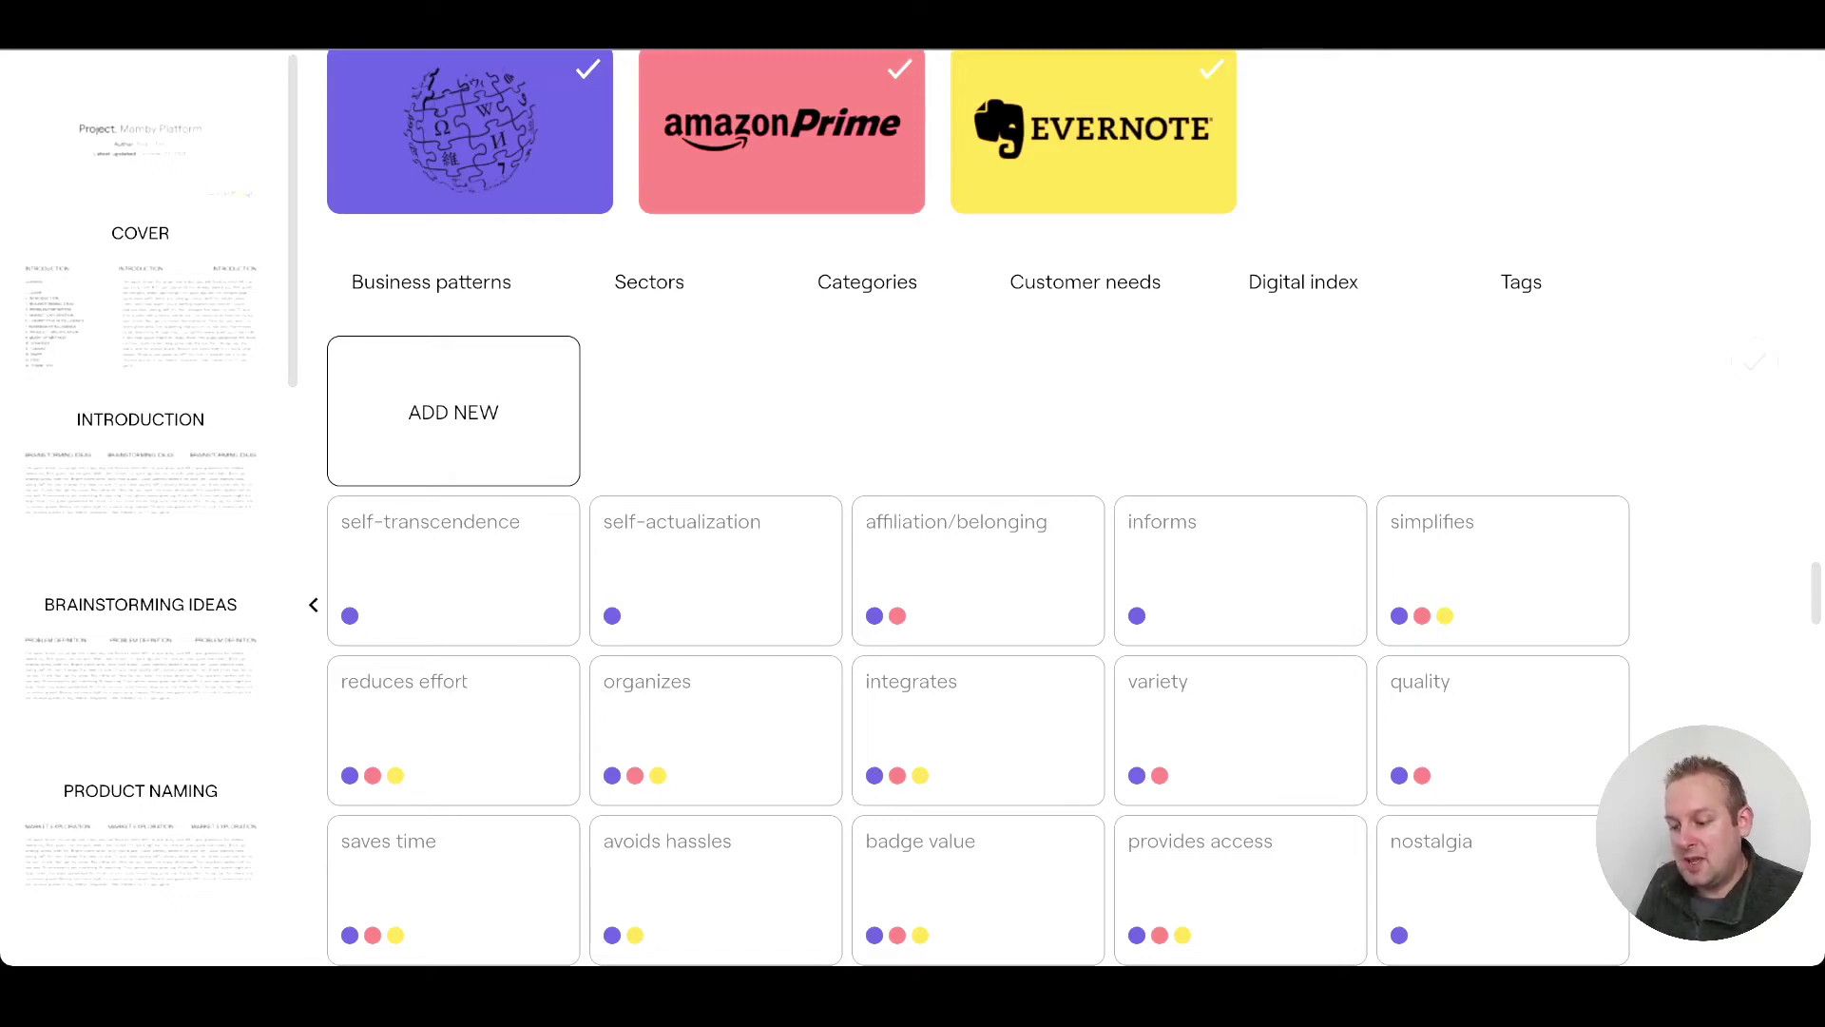
scroll(978, 507, down, 1)
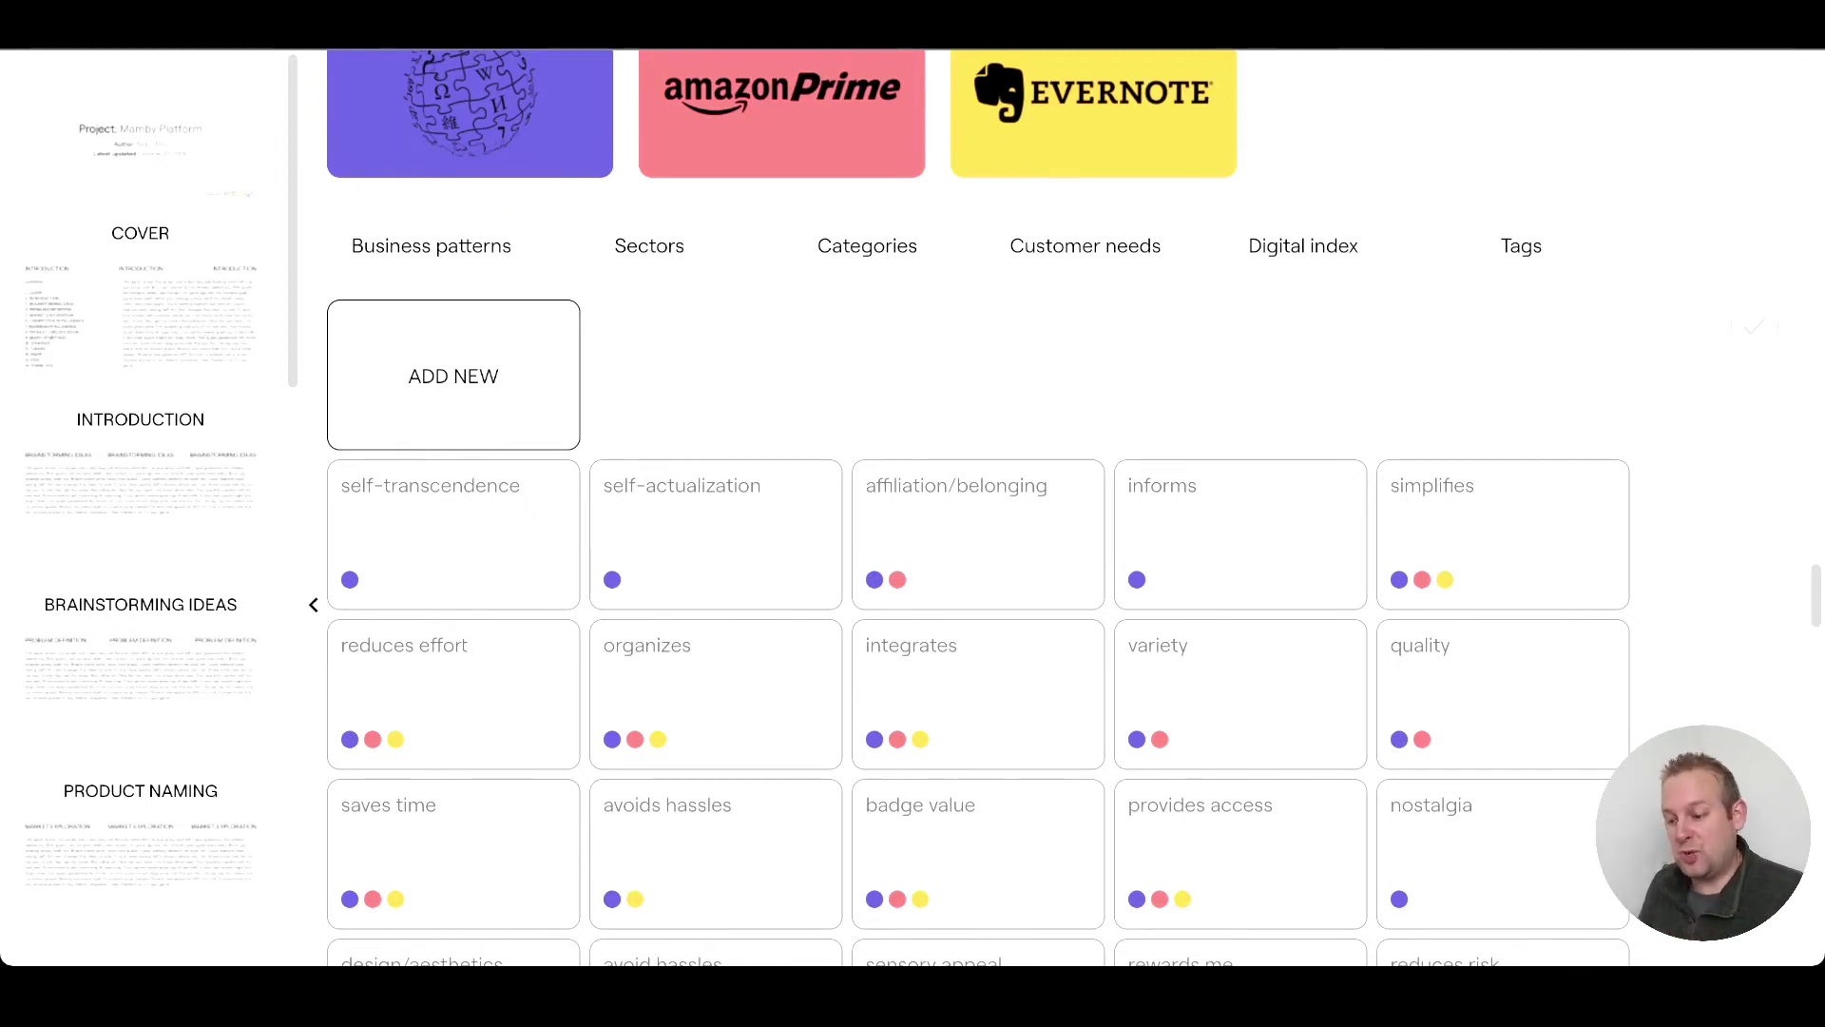
scroll(978, 508, down, 3)
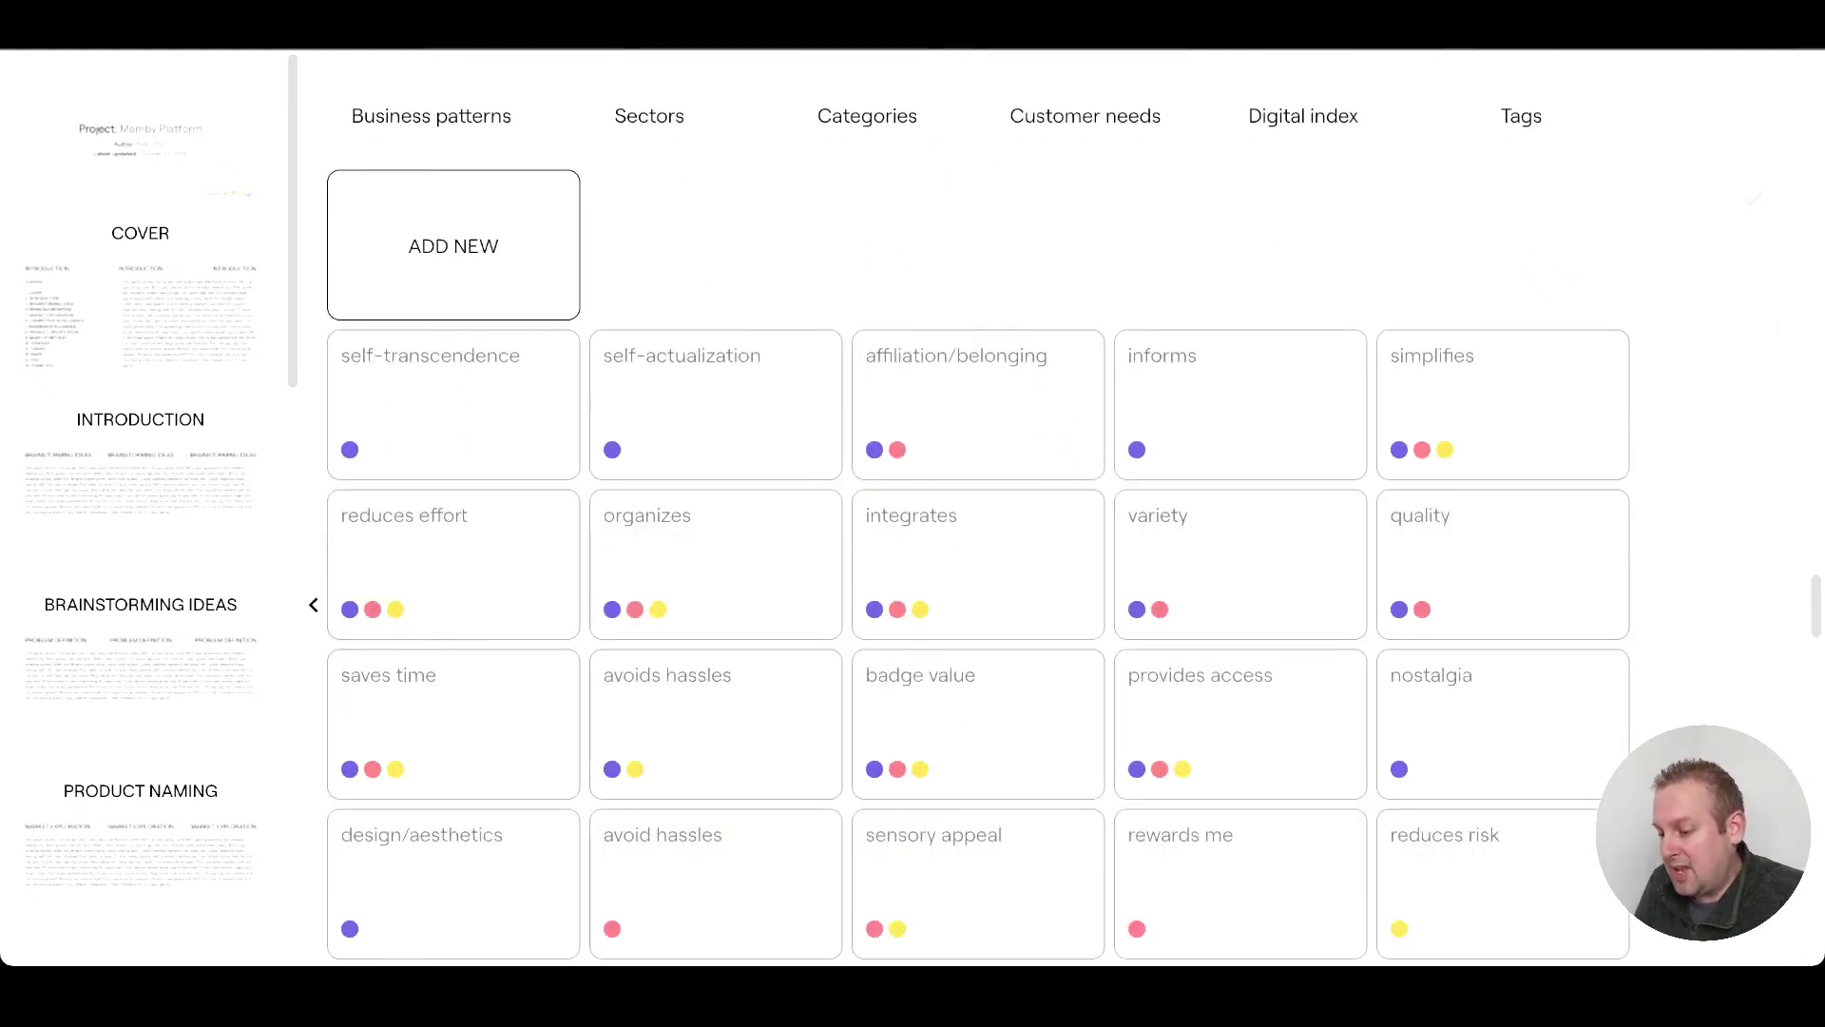
scroll(978, 507, down, 3)
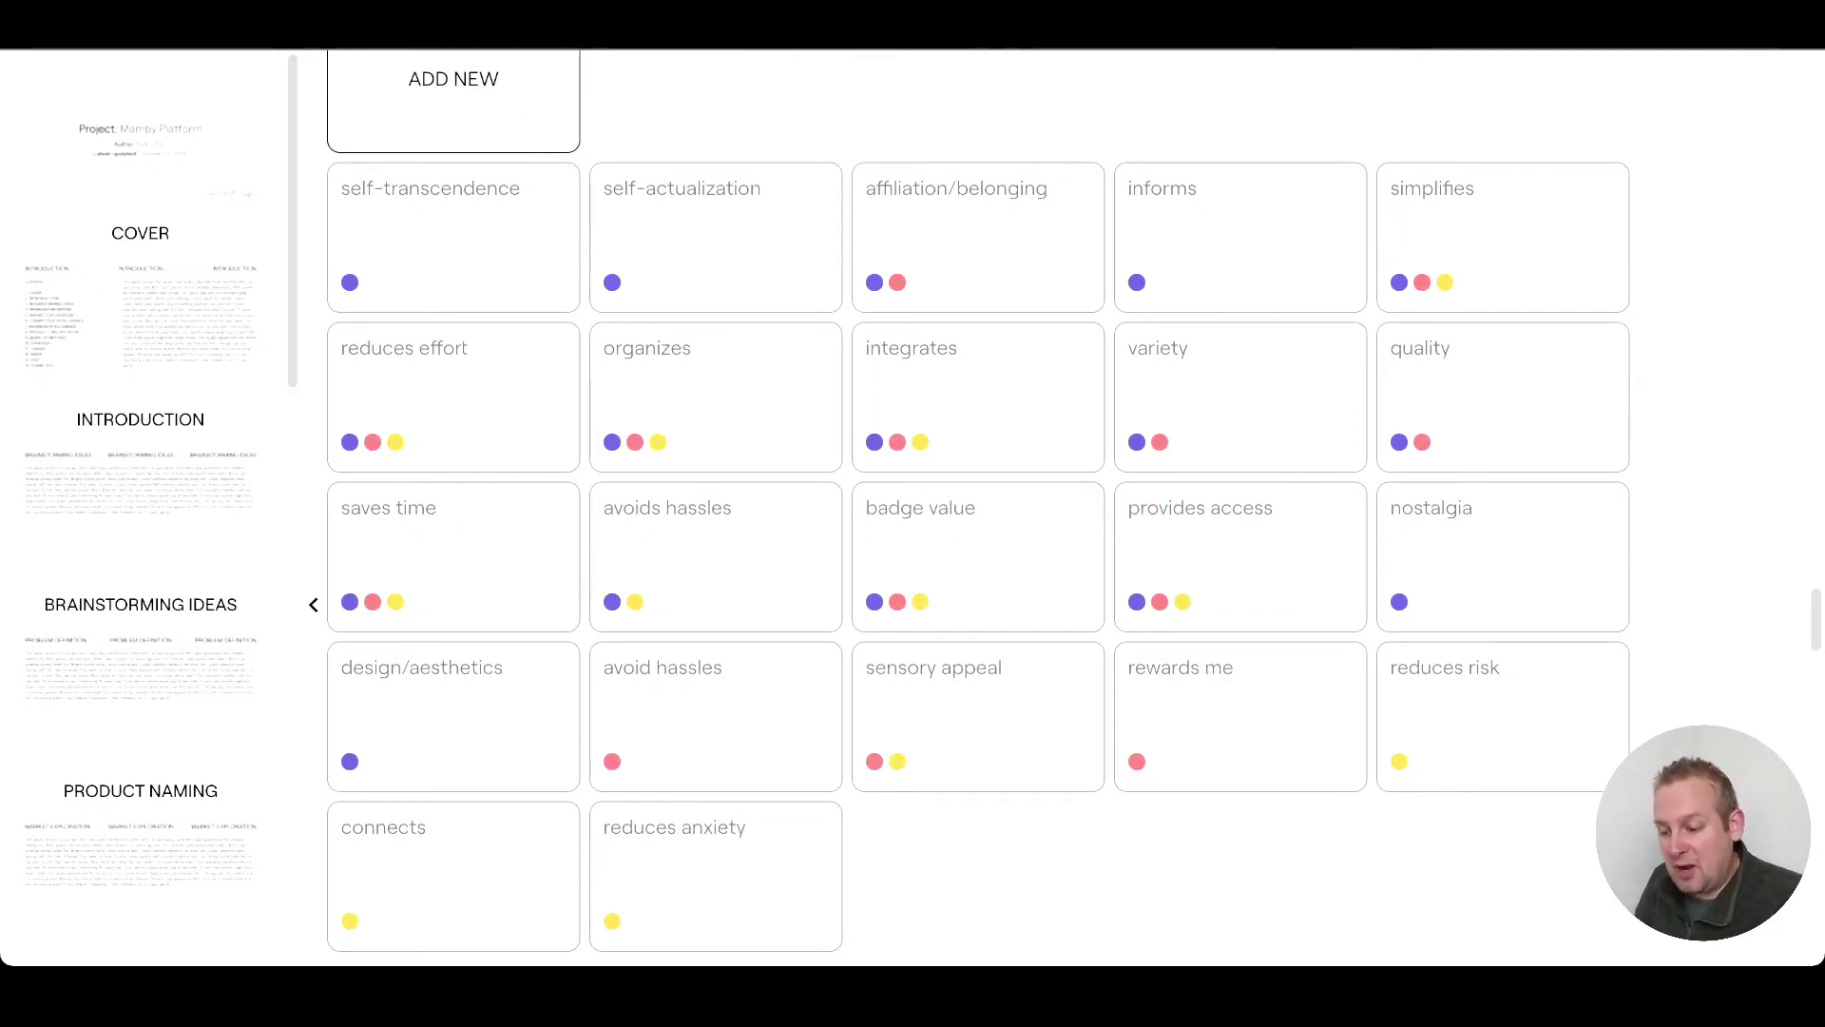
scroll(978, 507, down, 10)
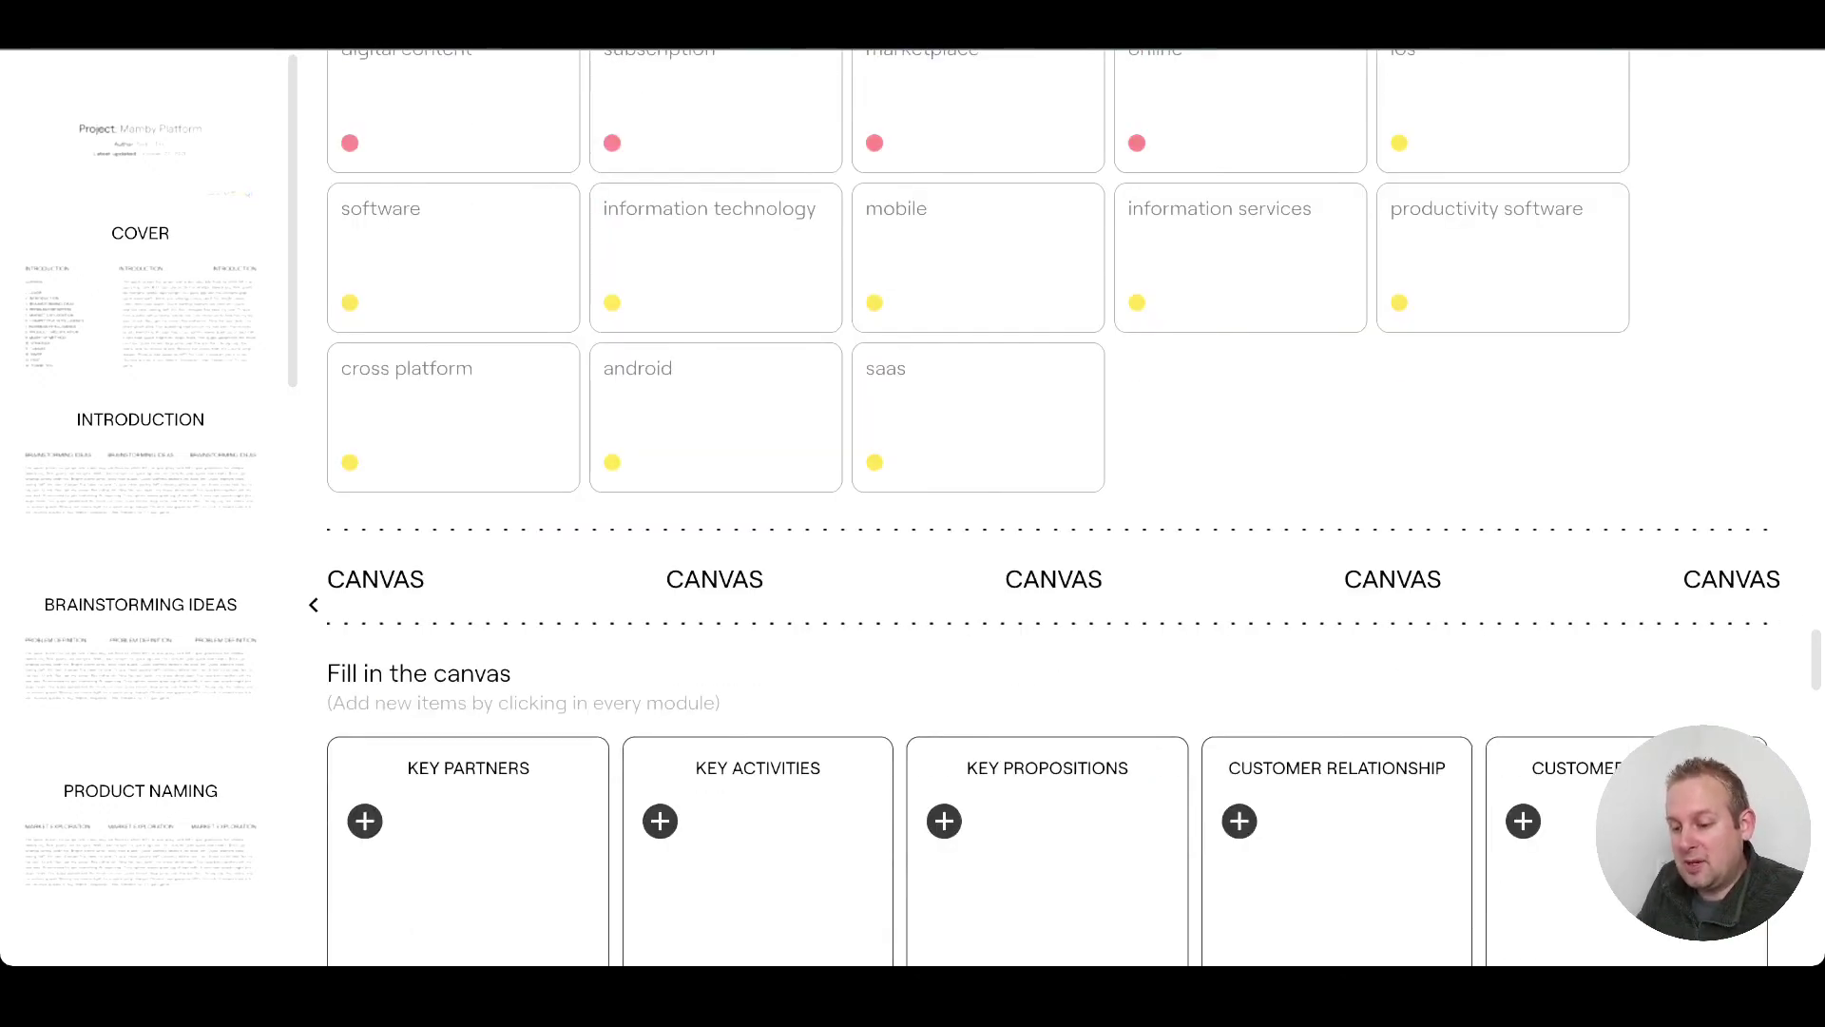
Step: Add Evernote's operating system platforms, third party app developers, internet business mobile industry and third-party clients cards to the canvas's Key Partners
scroll(1053, 489, down, 3)
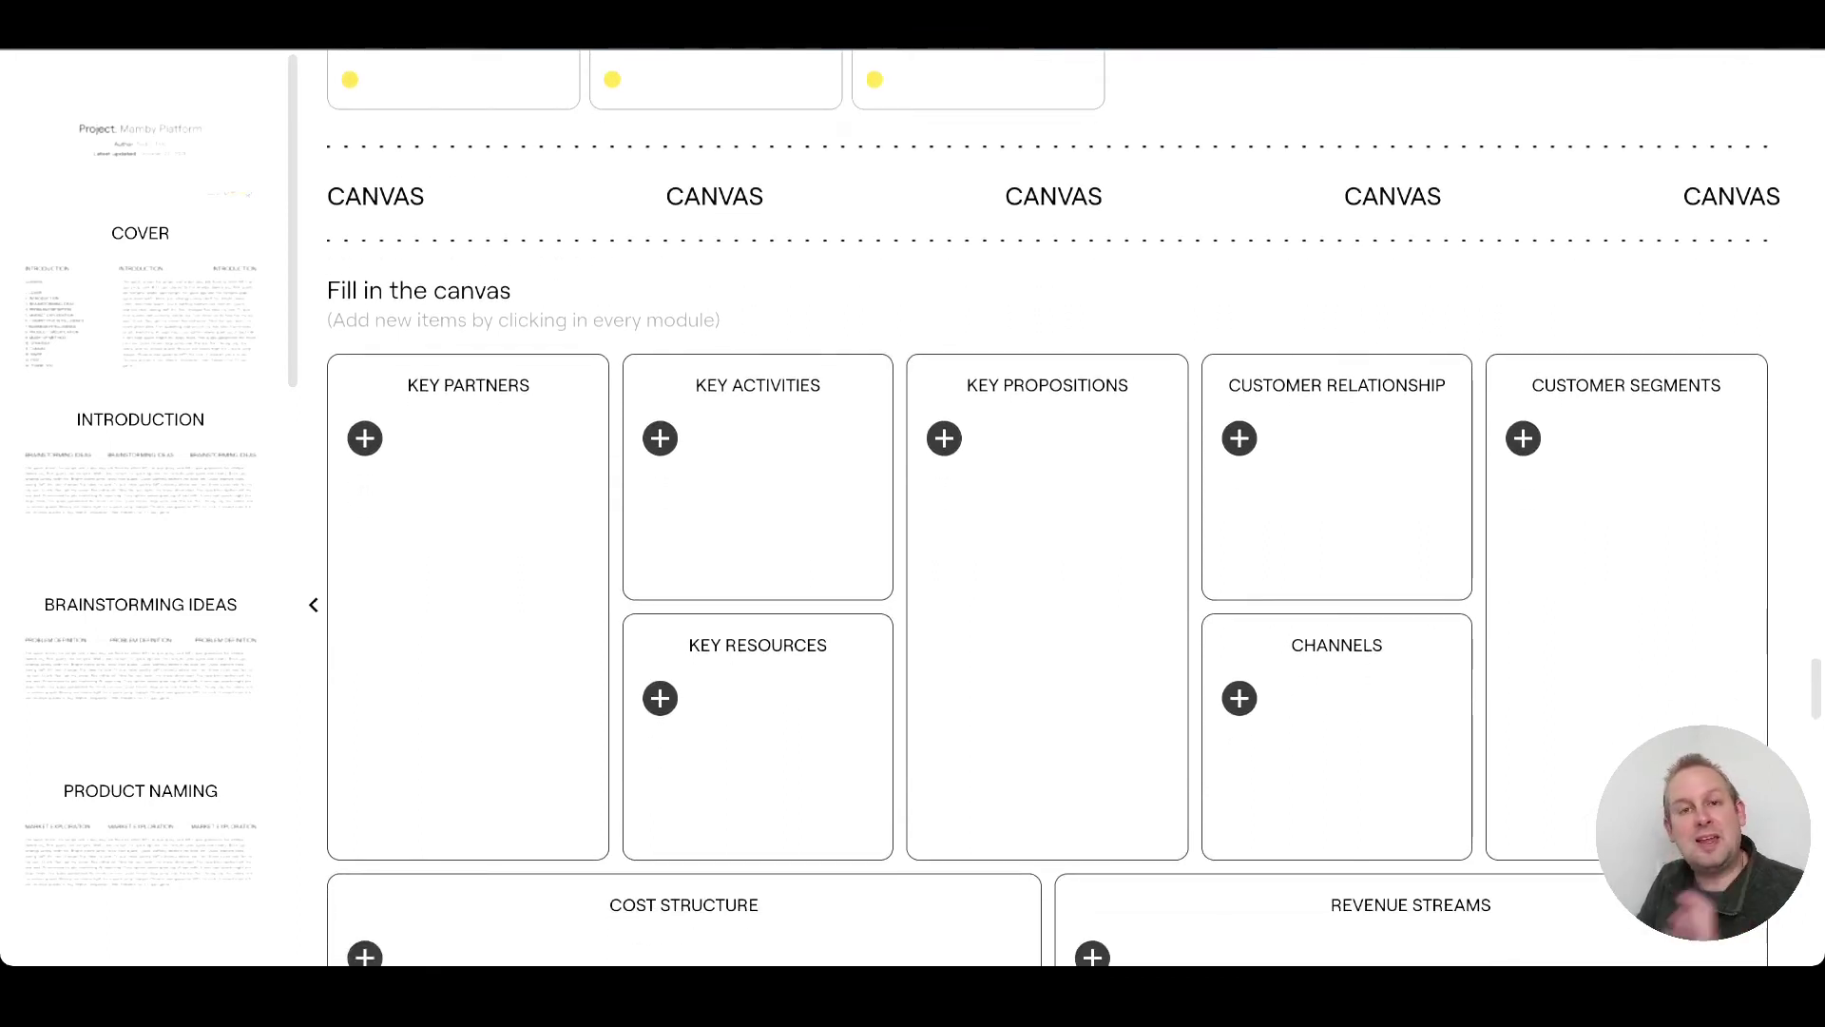
click(365, 438)
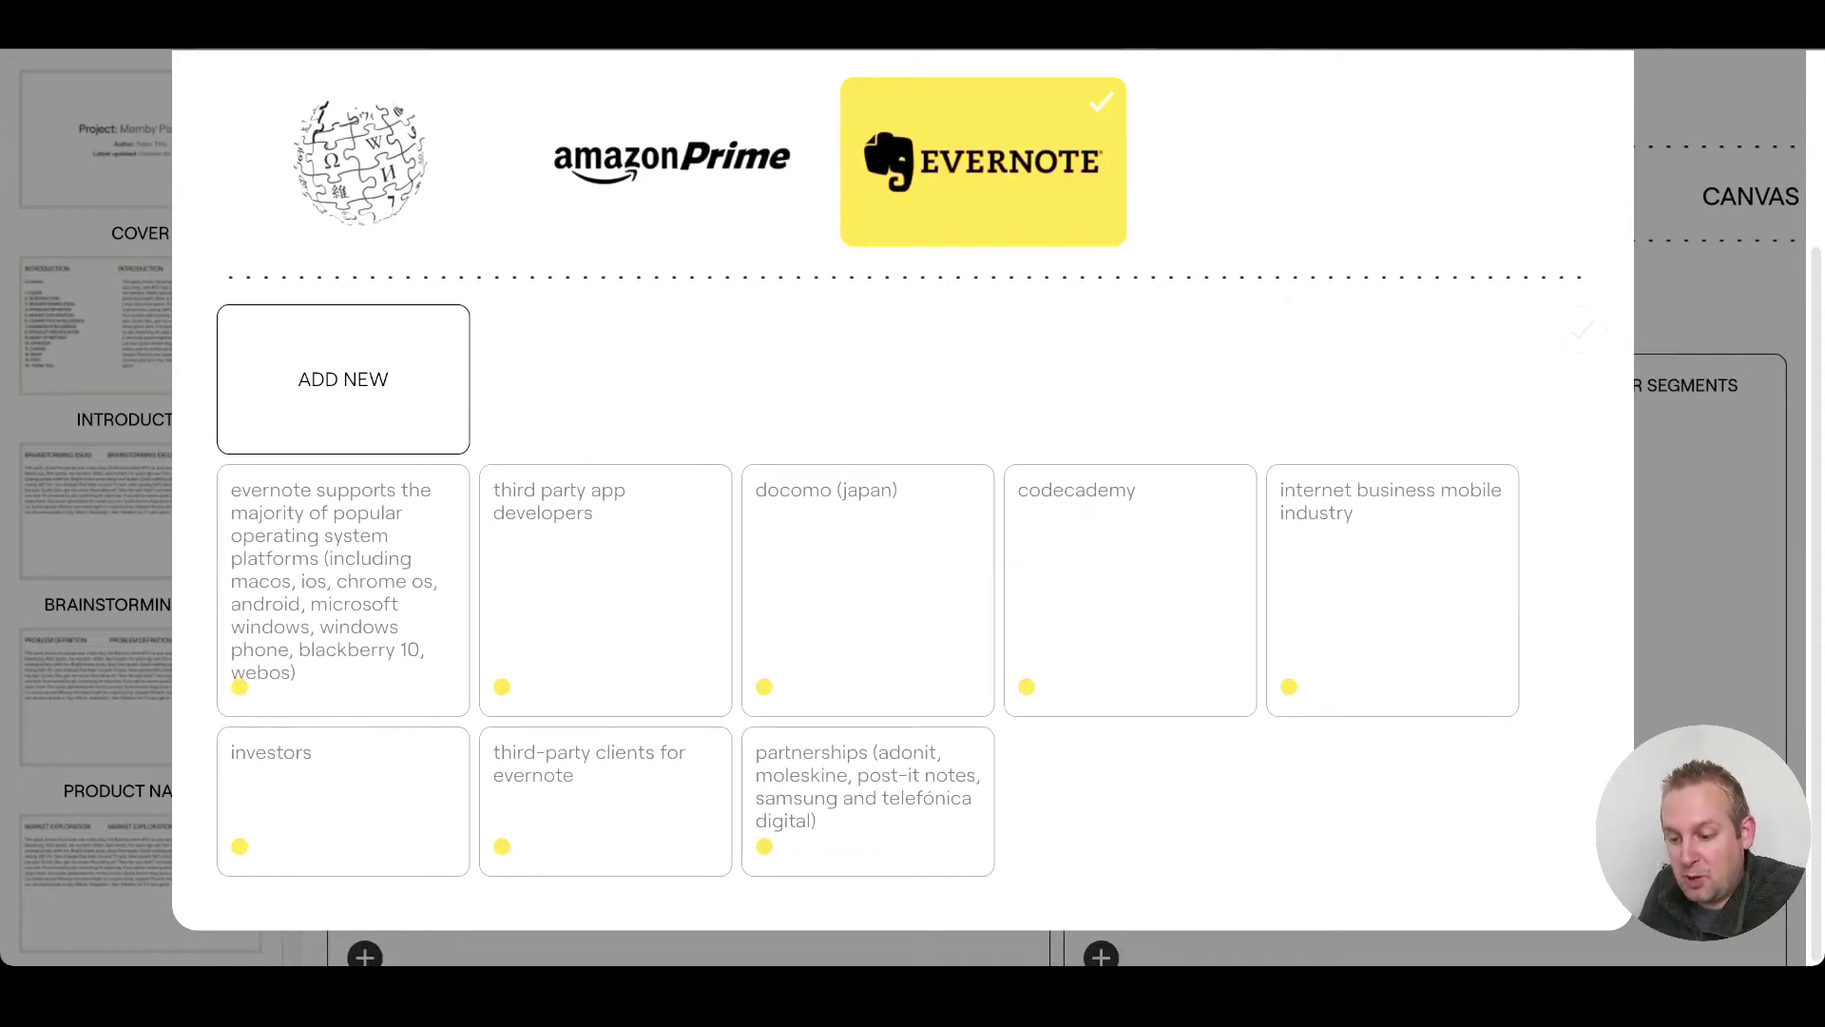
click(343, 591)
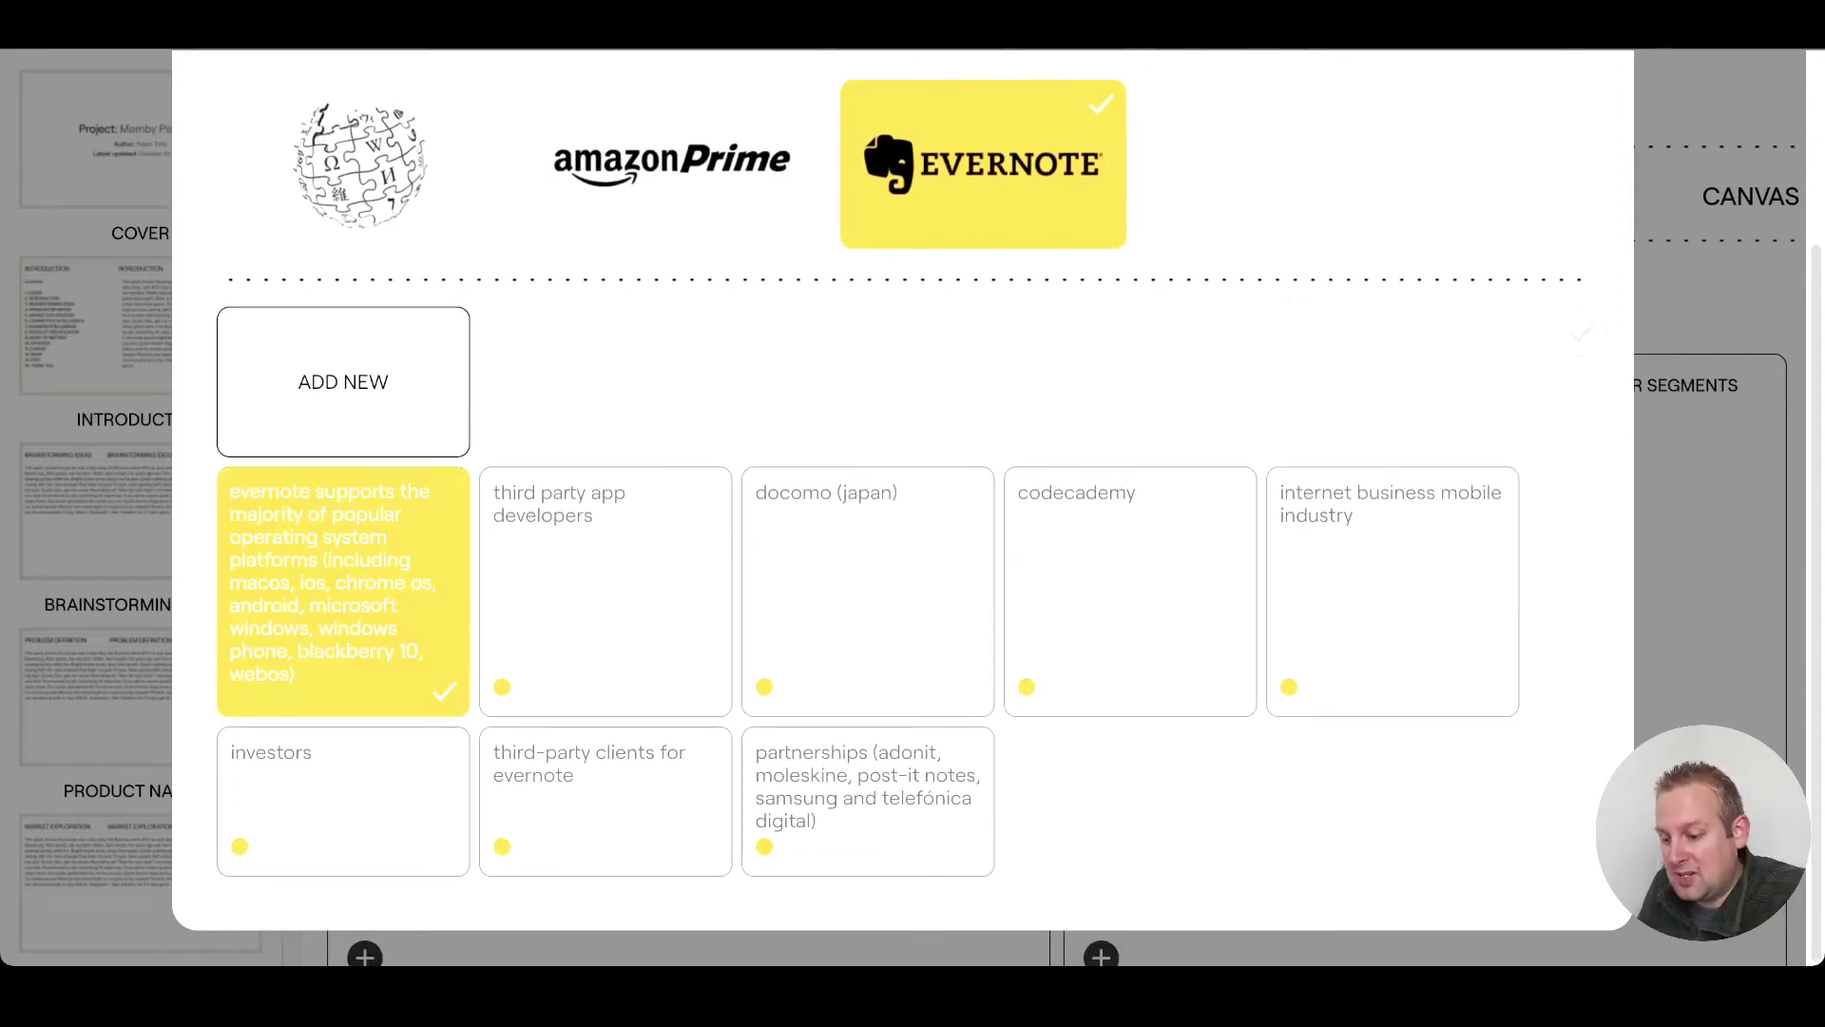
click(605, 590)
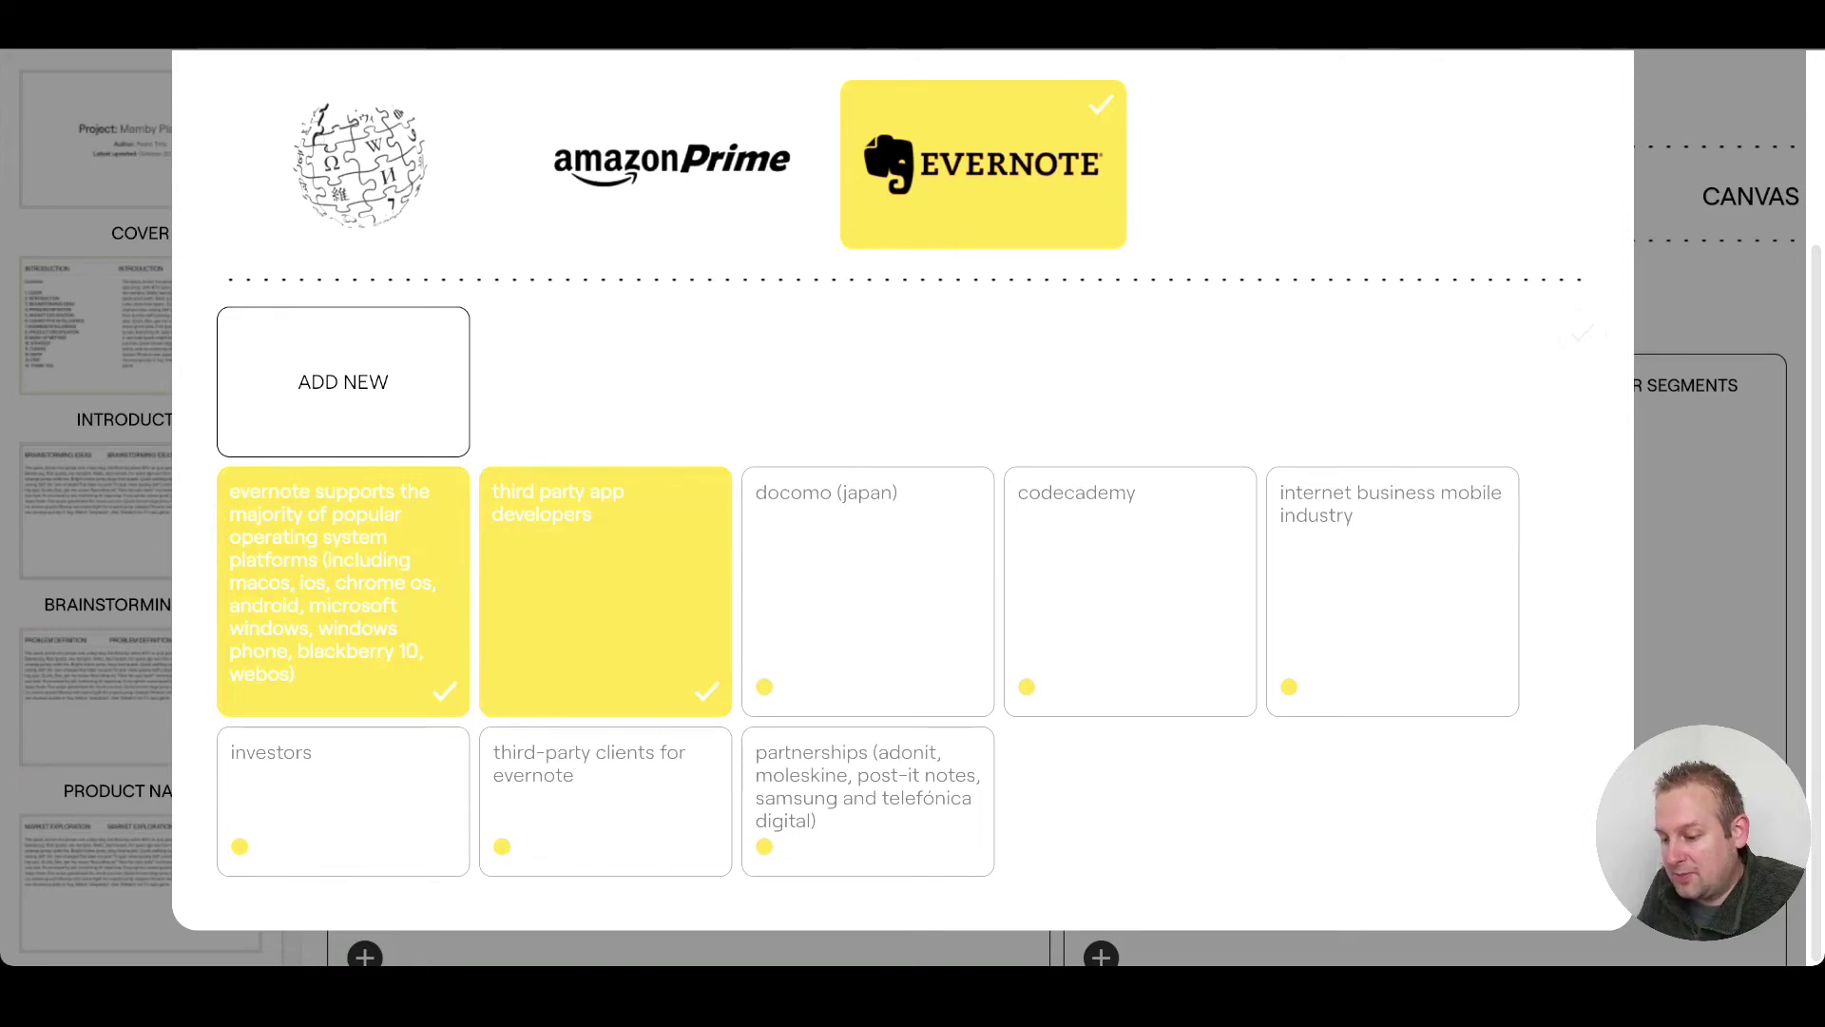
click(604, 802)
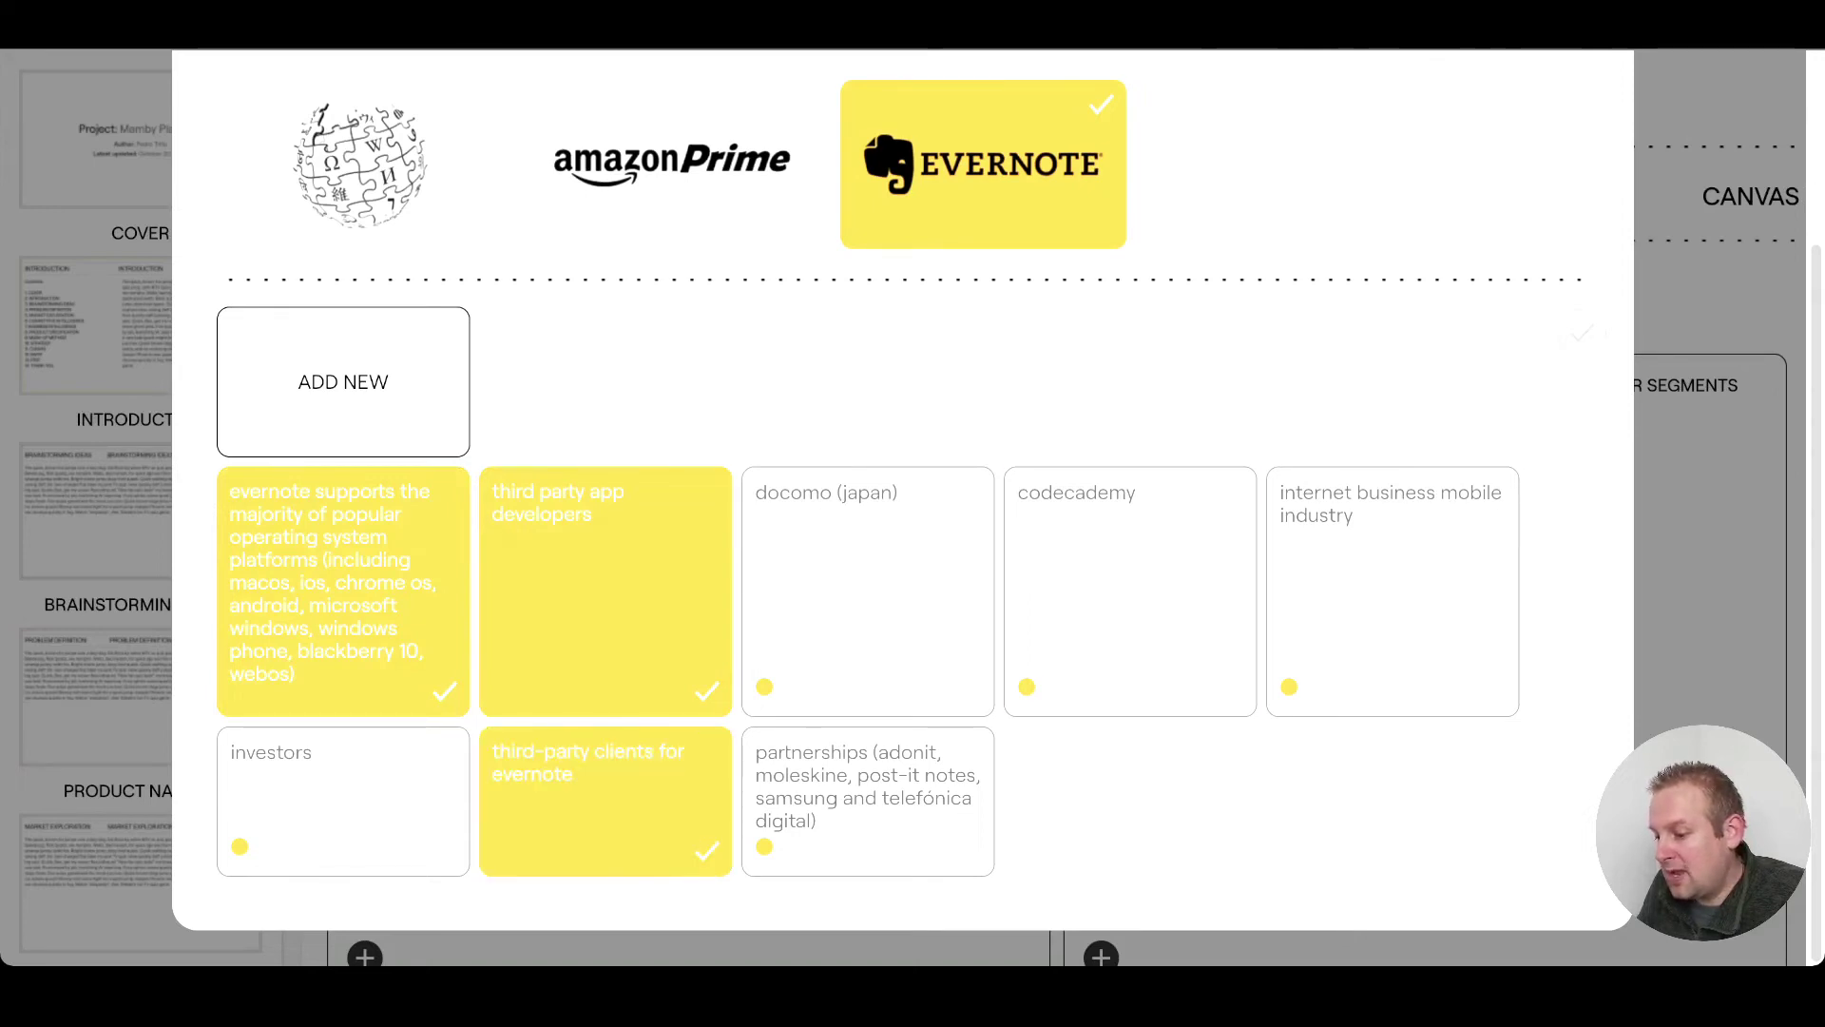
click(1129, 592)
click(1129, 591)
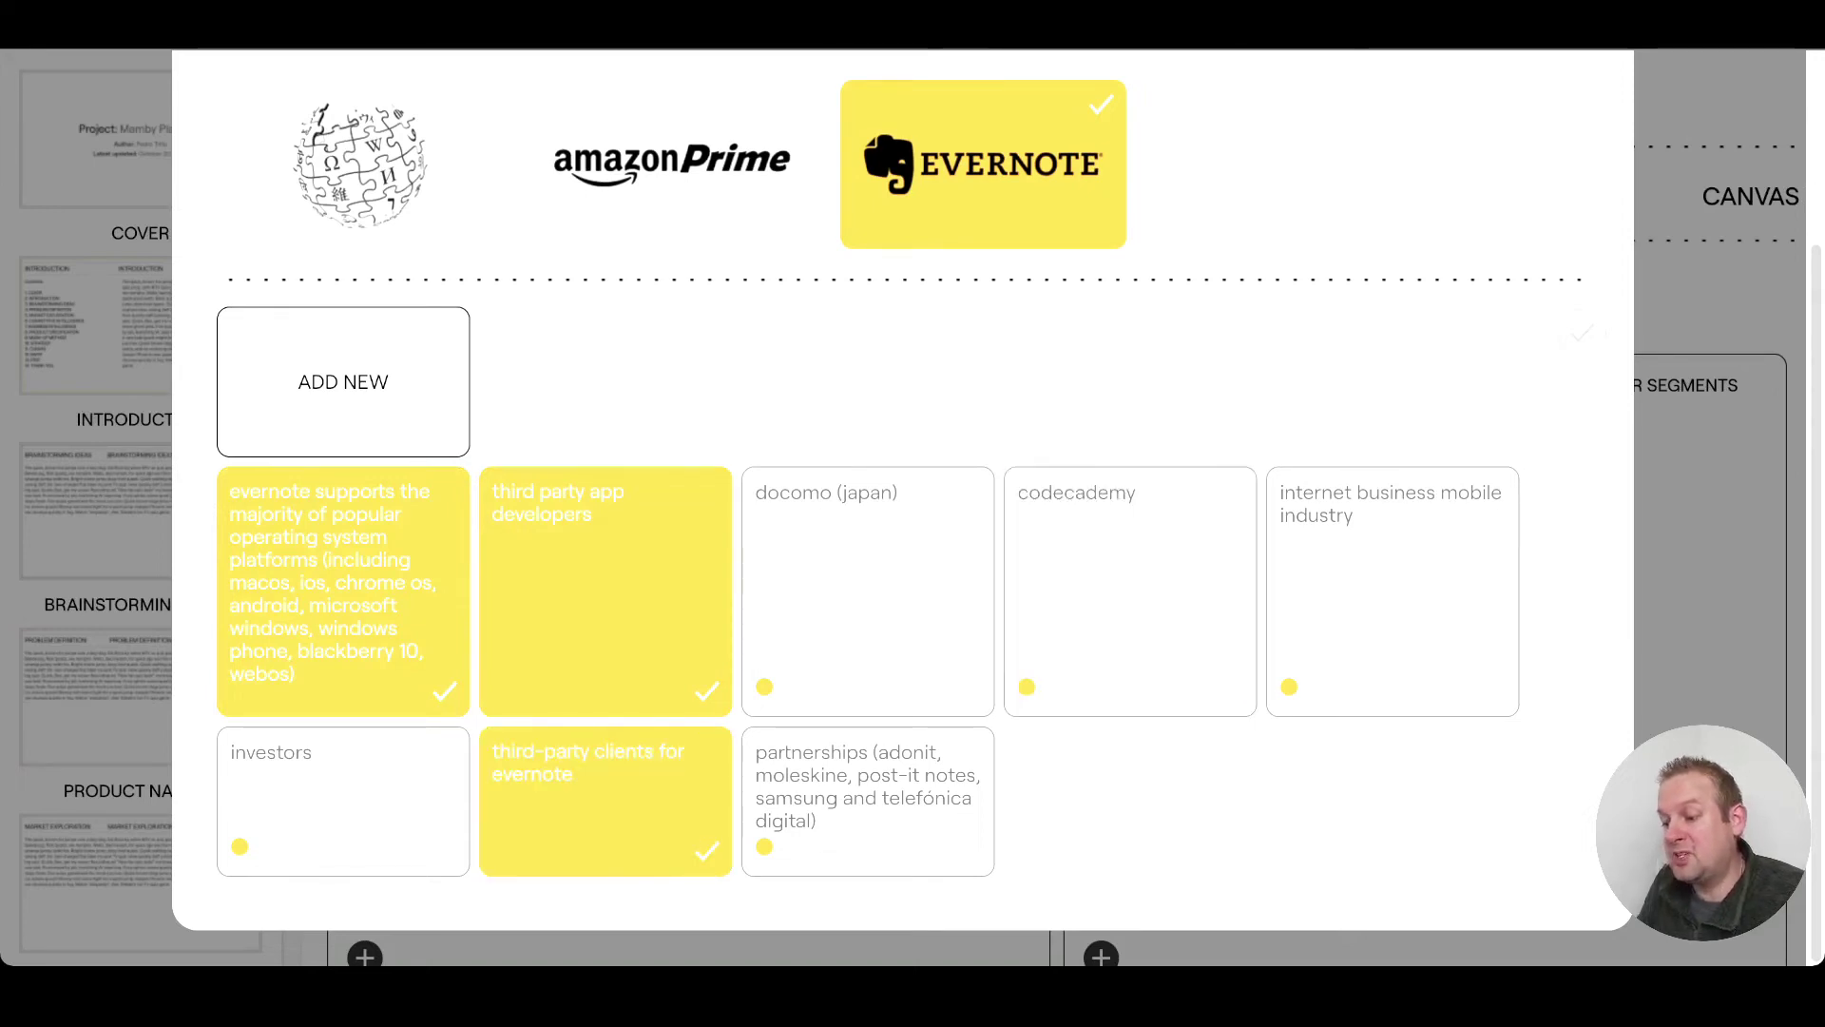
click(1392, 589)
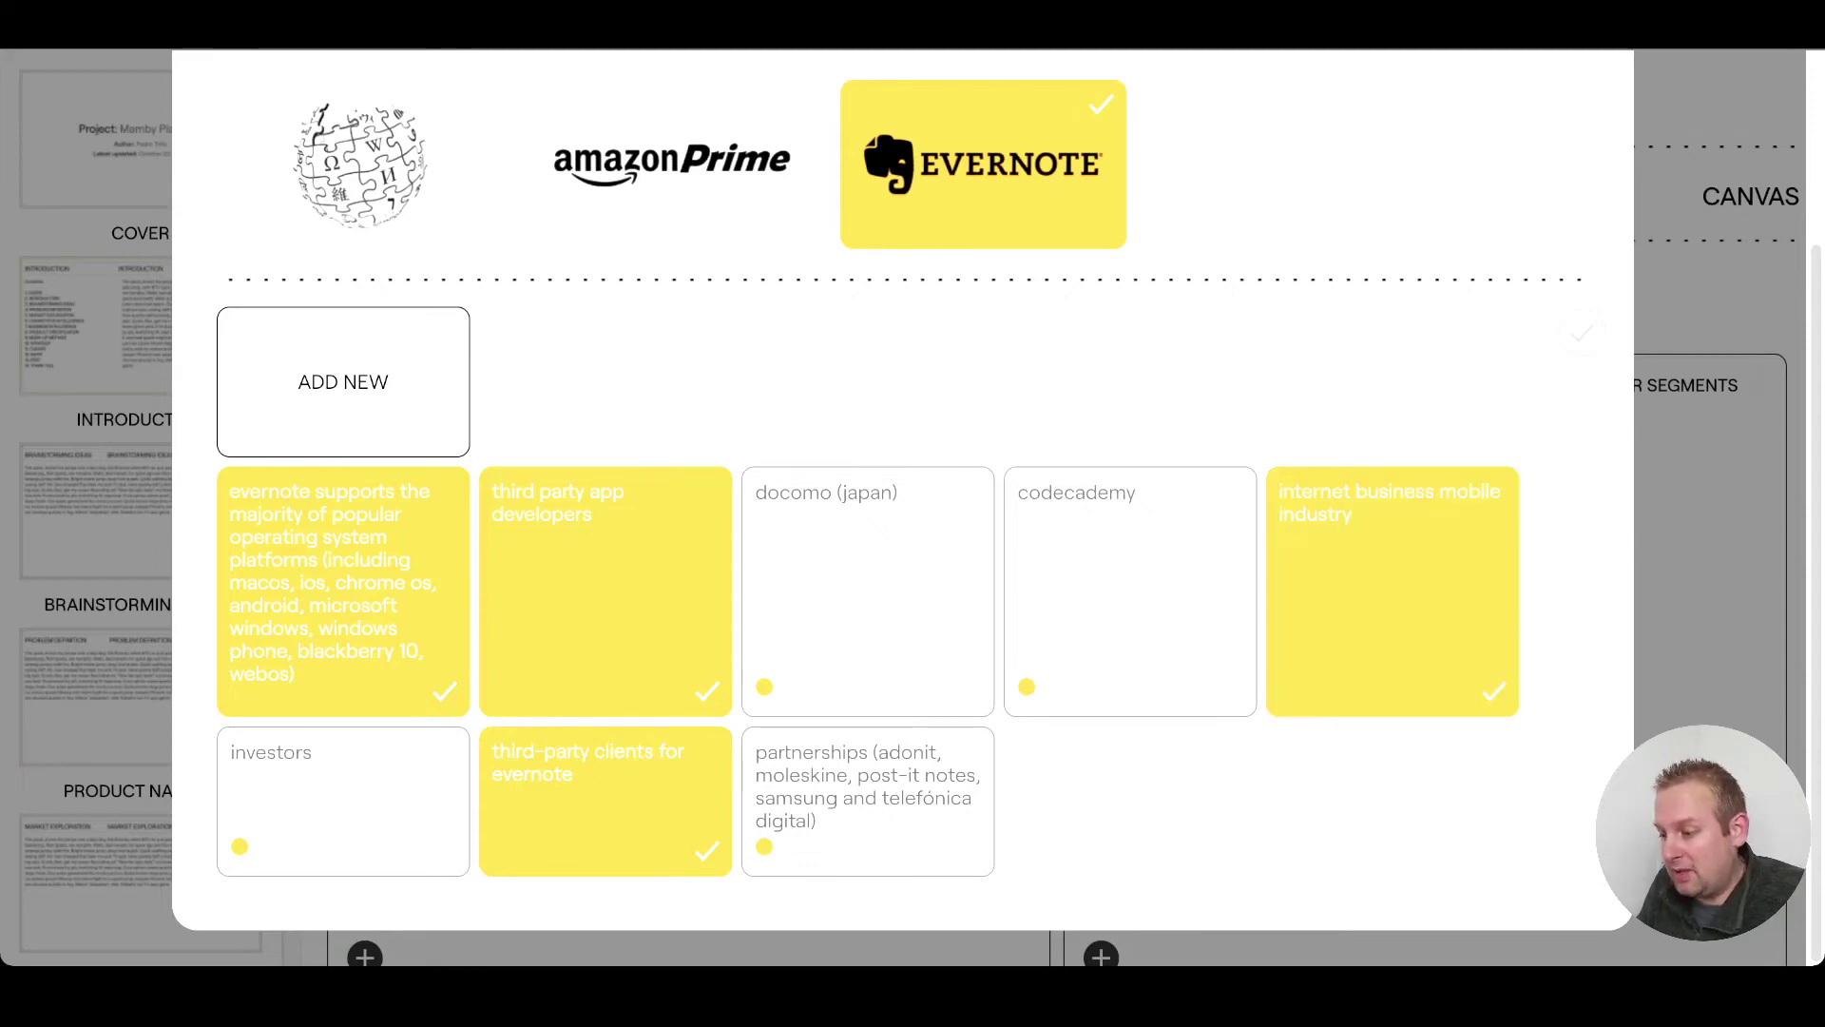
click(1582, 333)
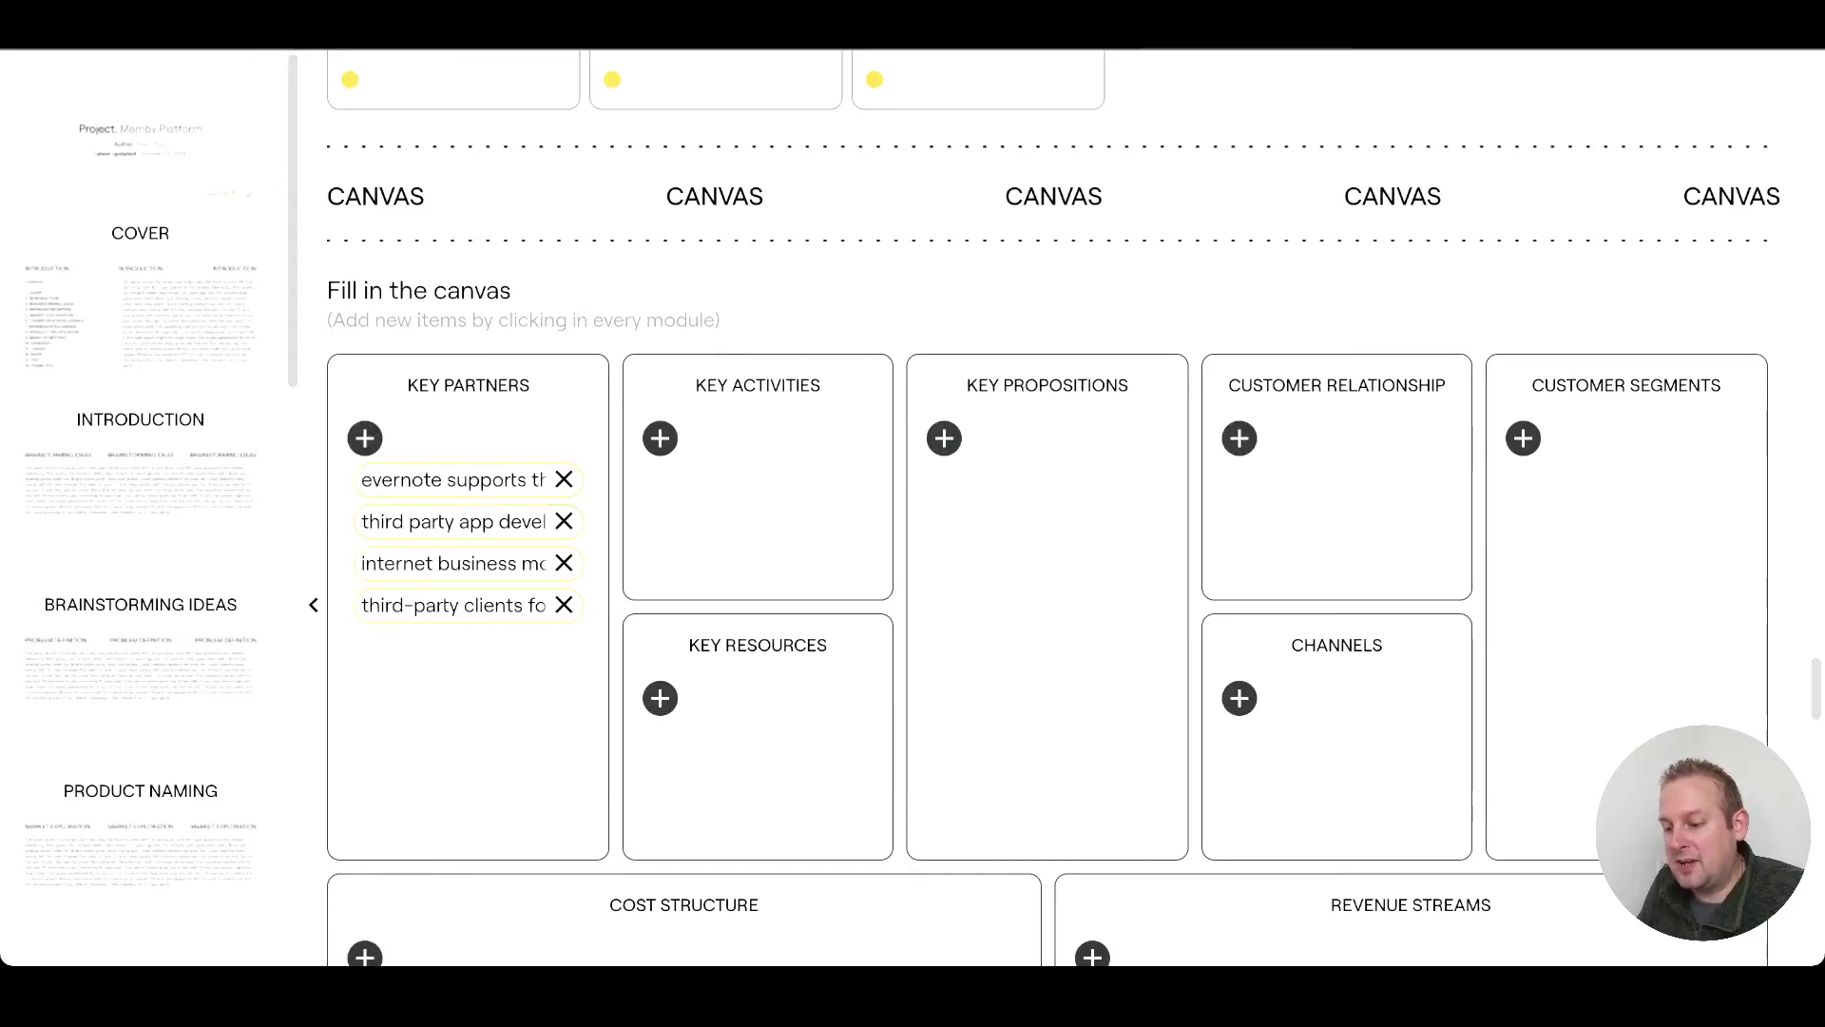
Step: Add Evernote's software development, integration, backups, customer service, marketing, features updates and product roadmap cards to the canvas's Key Activities
click(660, 438)
click(983, 405)
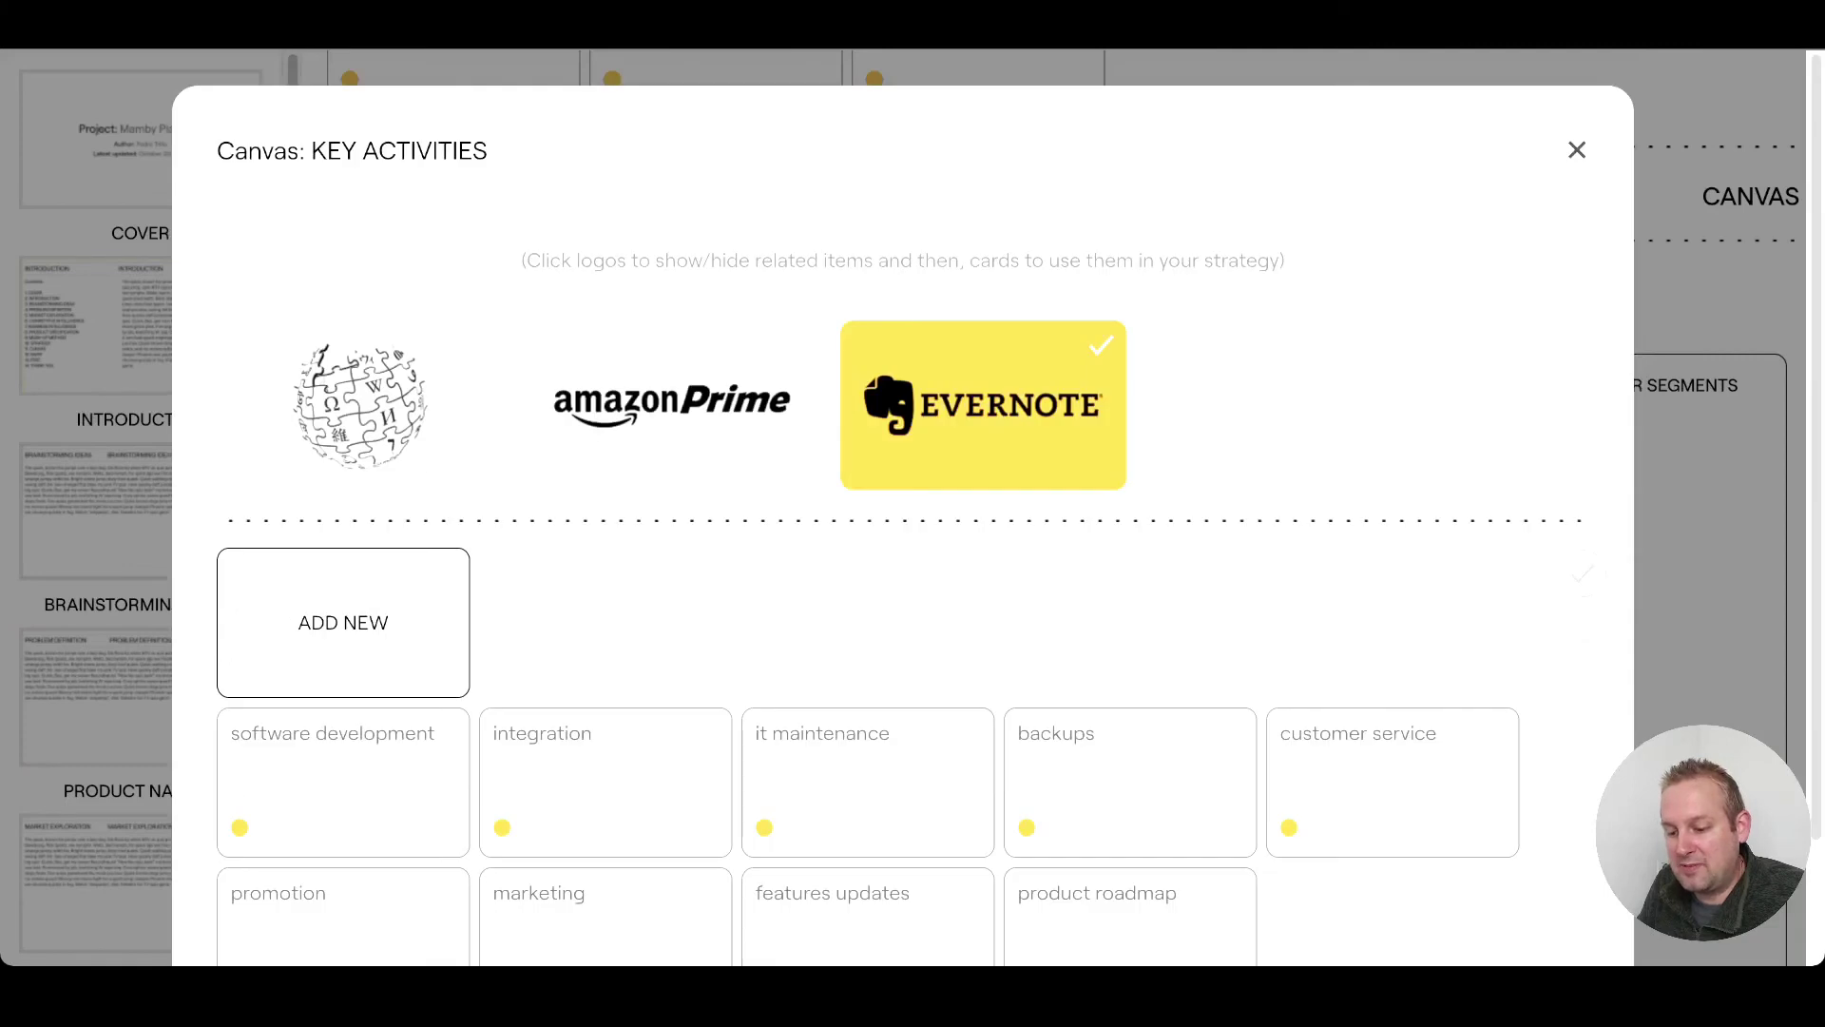
scroll(903, 570, down, 2)
click(606, 642)
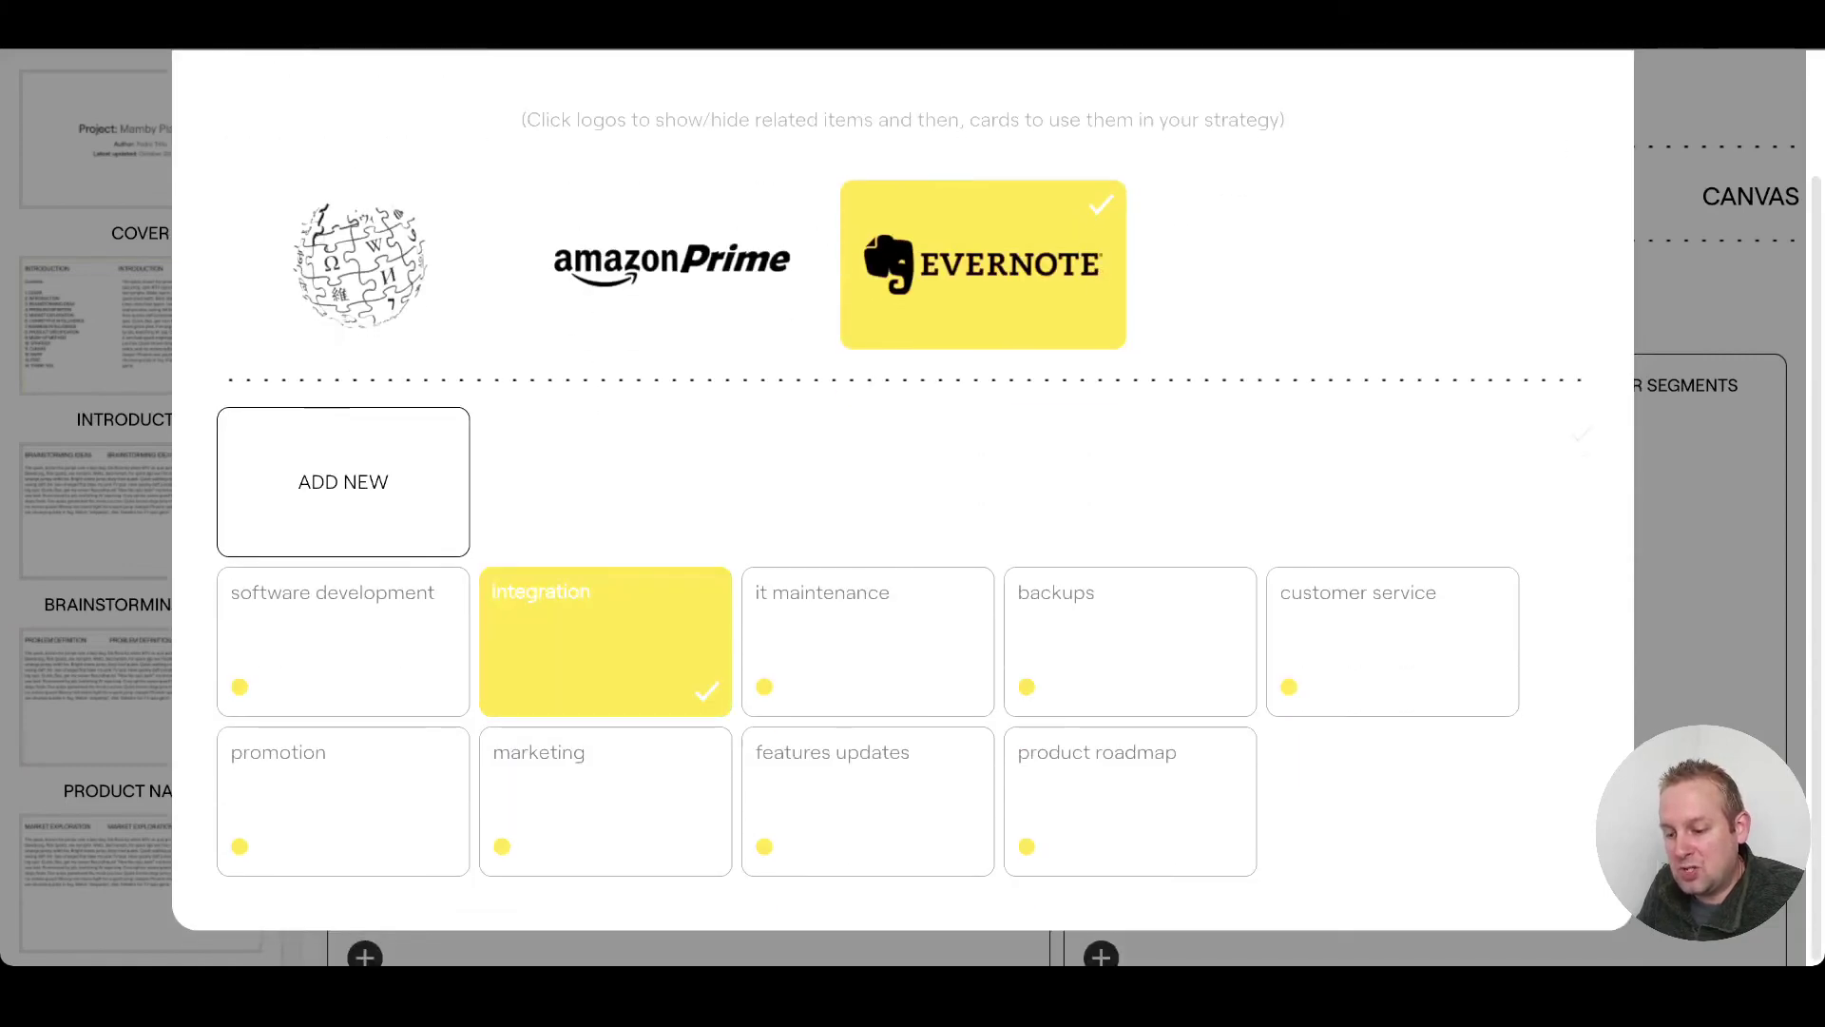
click(344, 642)
click(868, 801)
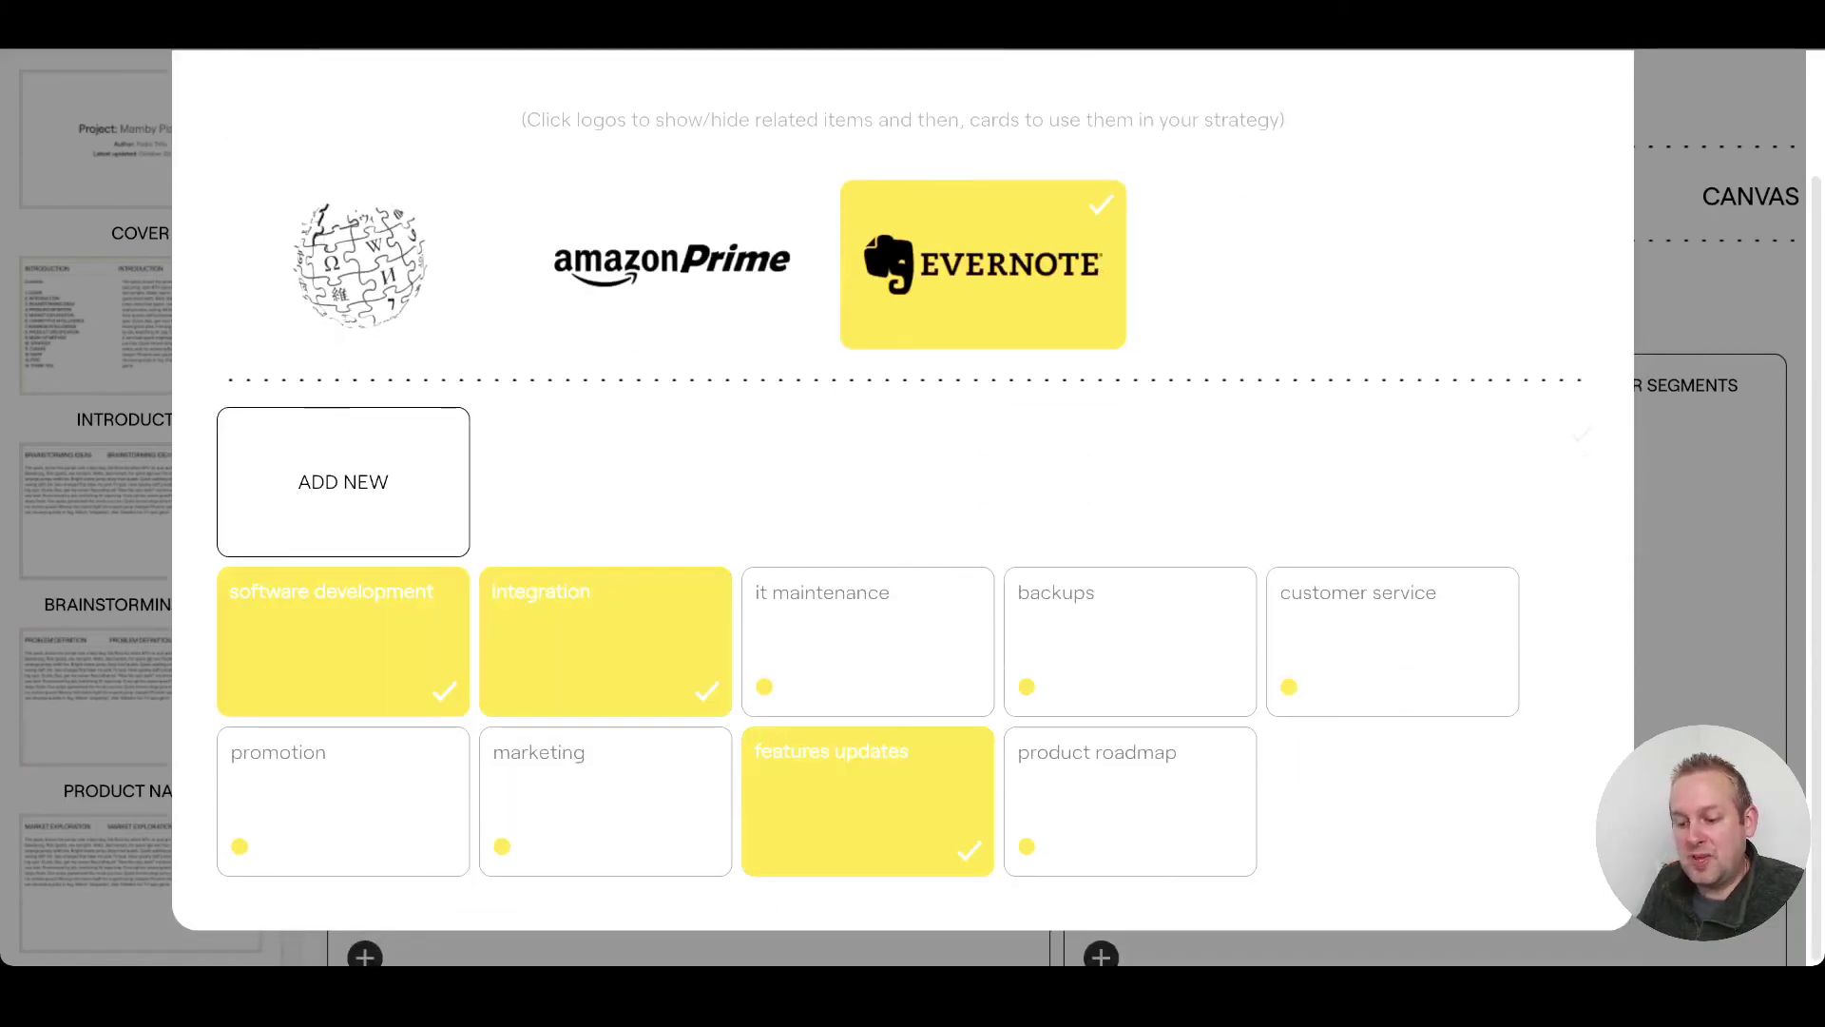
click(605, 801)
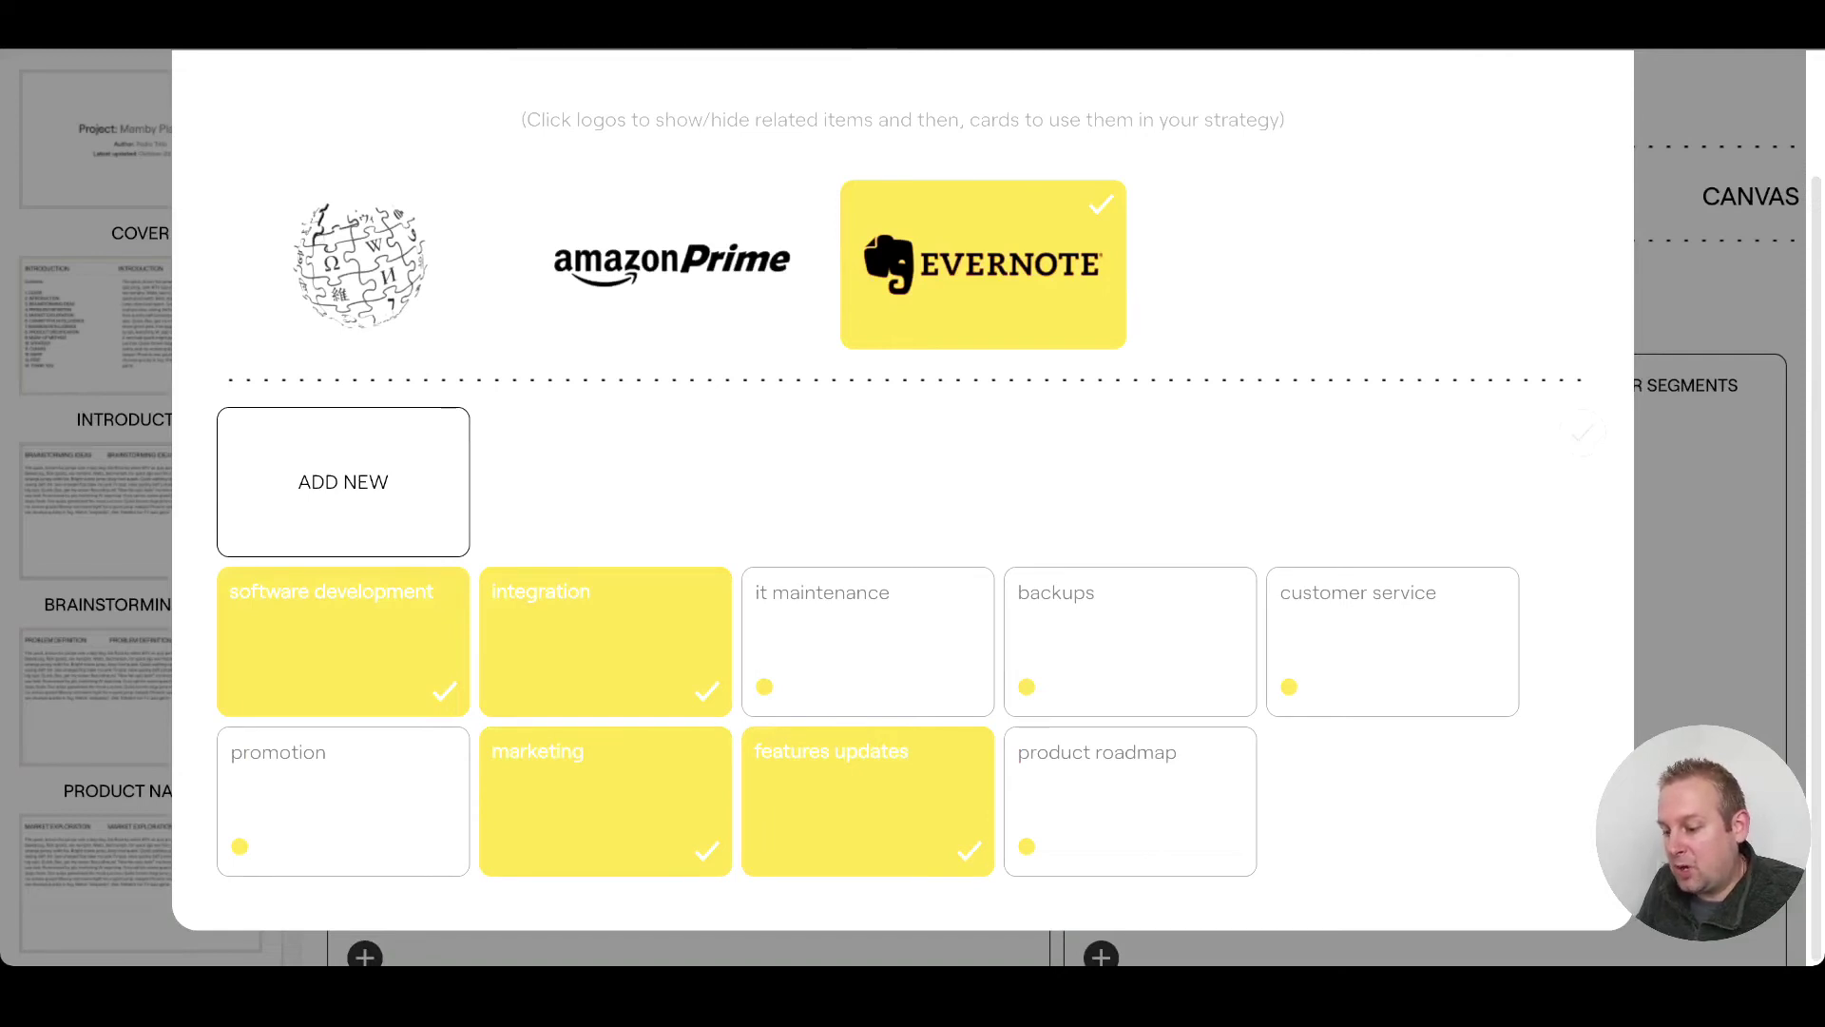
click(1130, 802)
click(1393, 642)
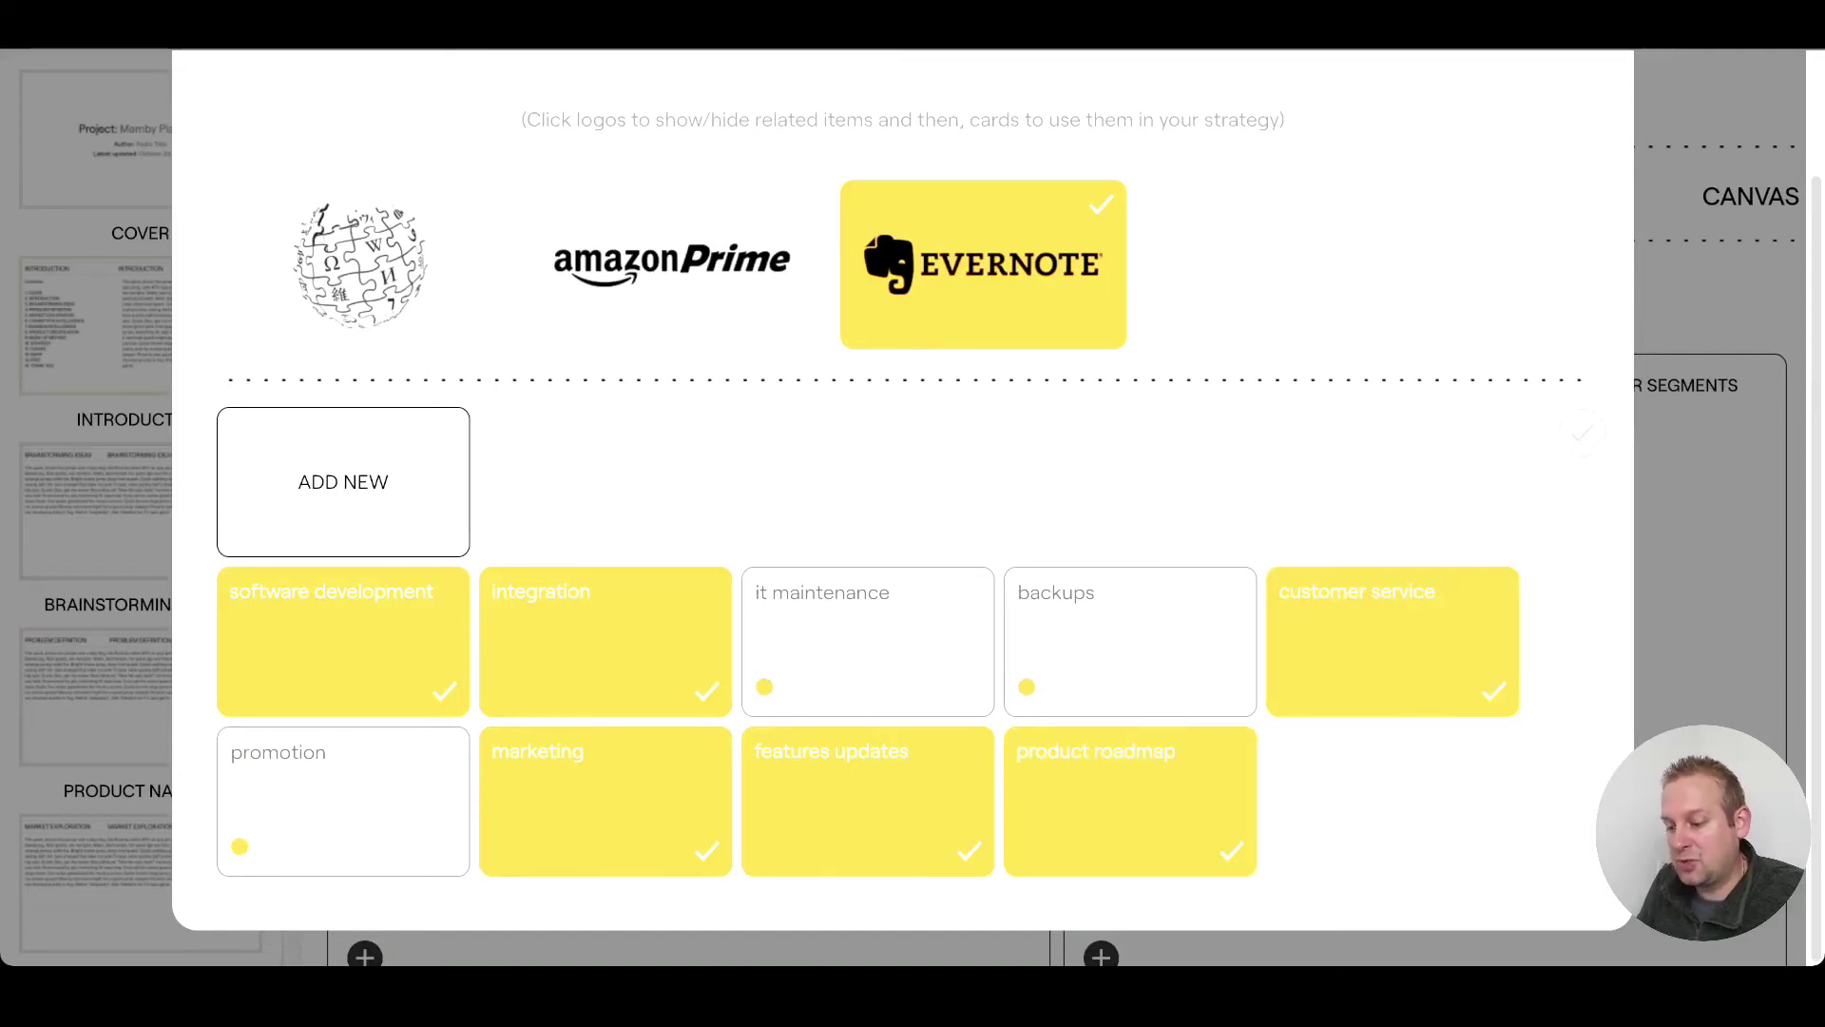
click(1131, 642)
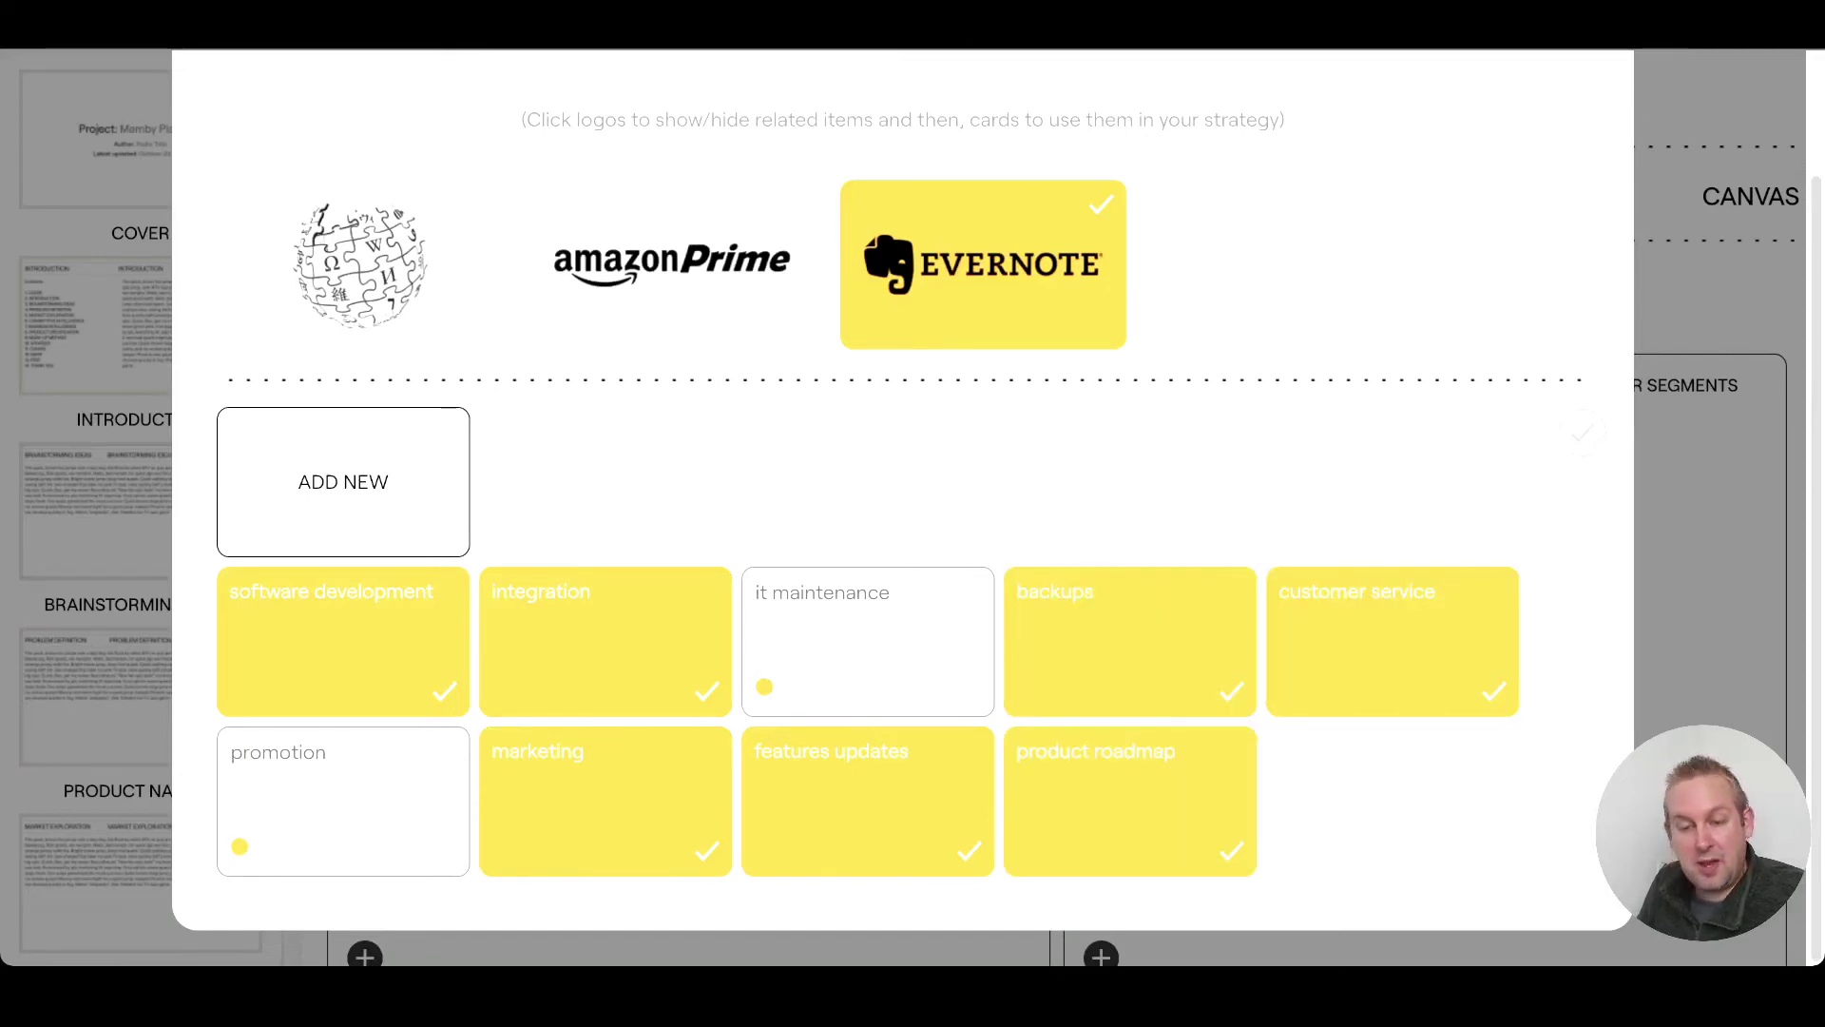
click(1582, 433)
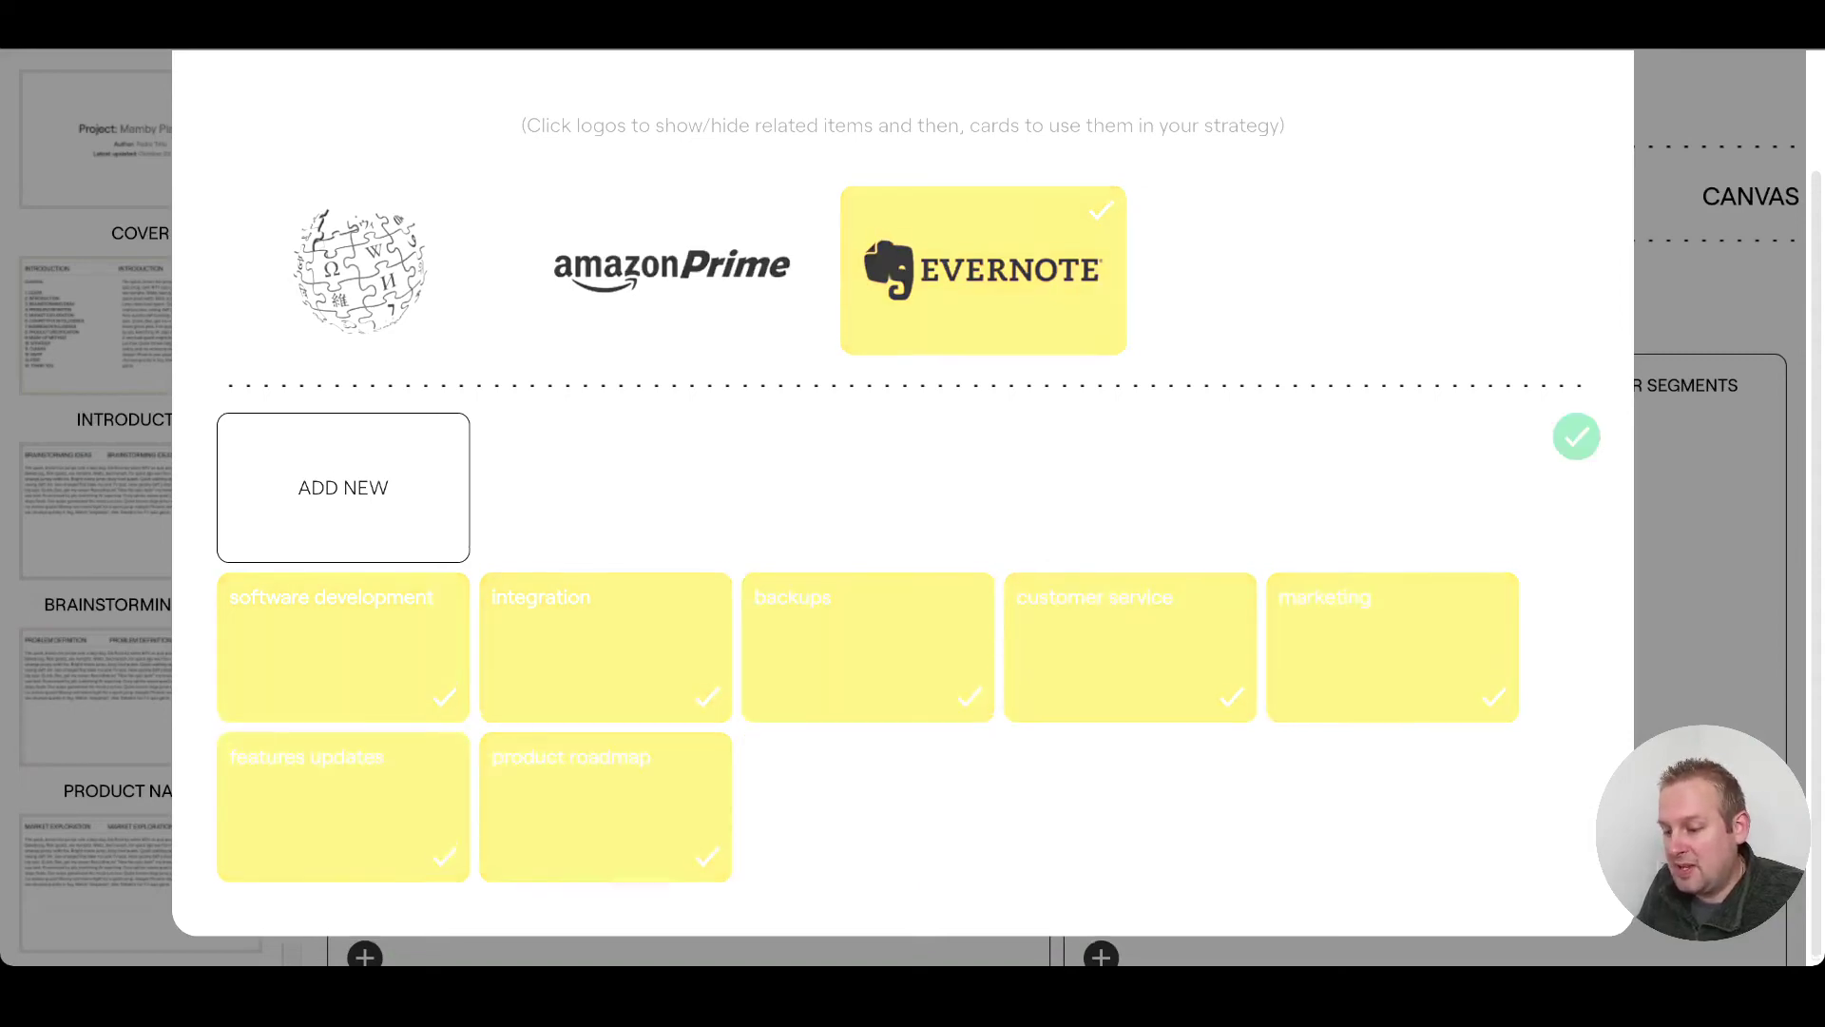
scroll(904, 508, up, 2)
click(1577, 150)
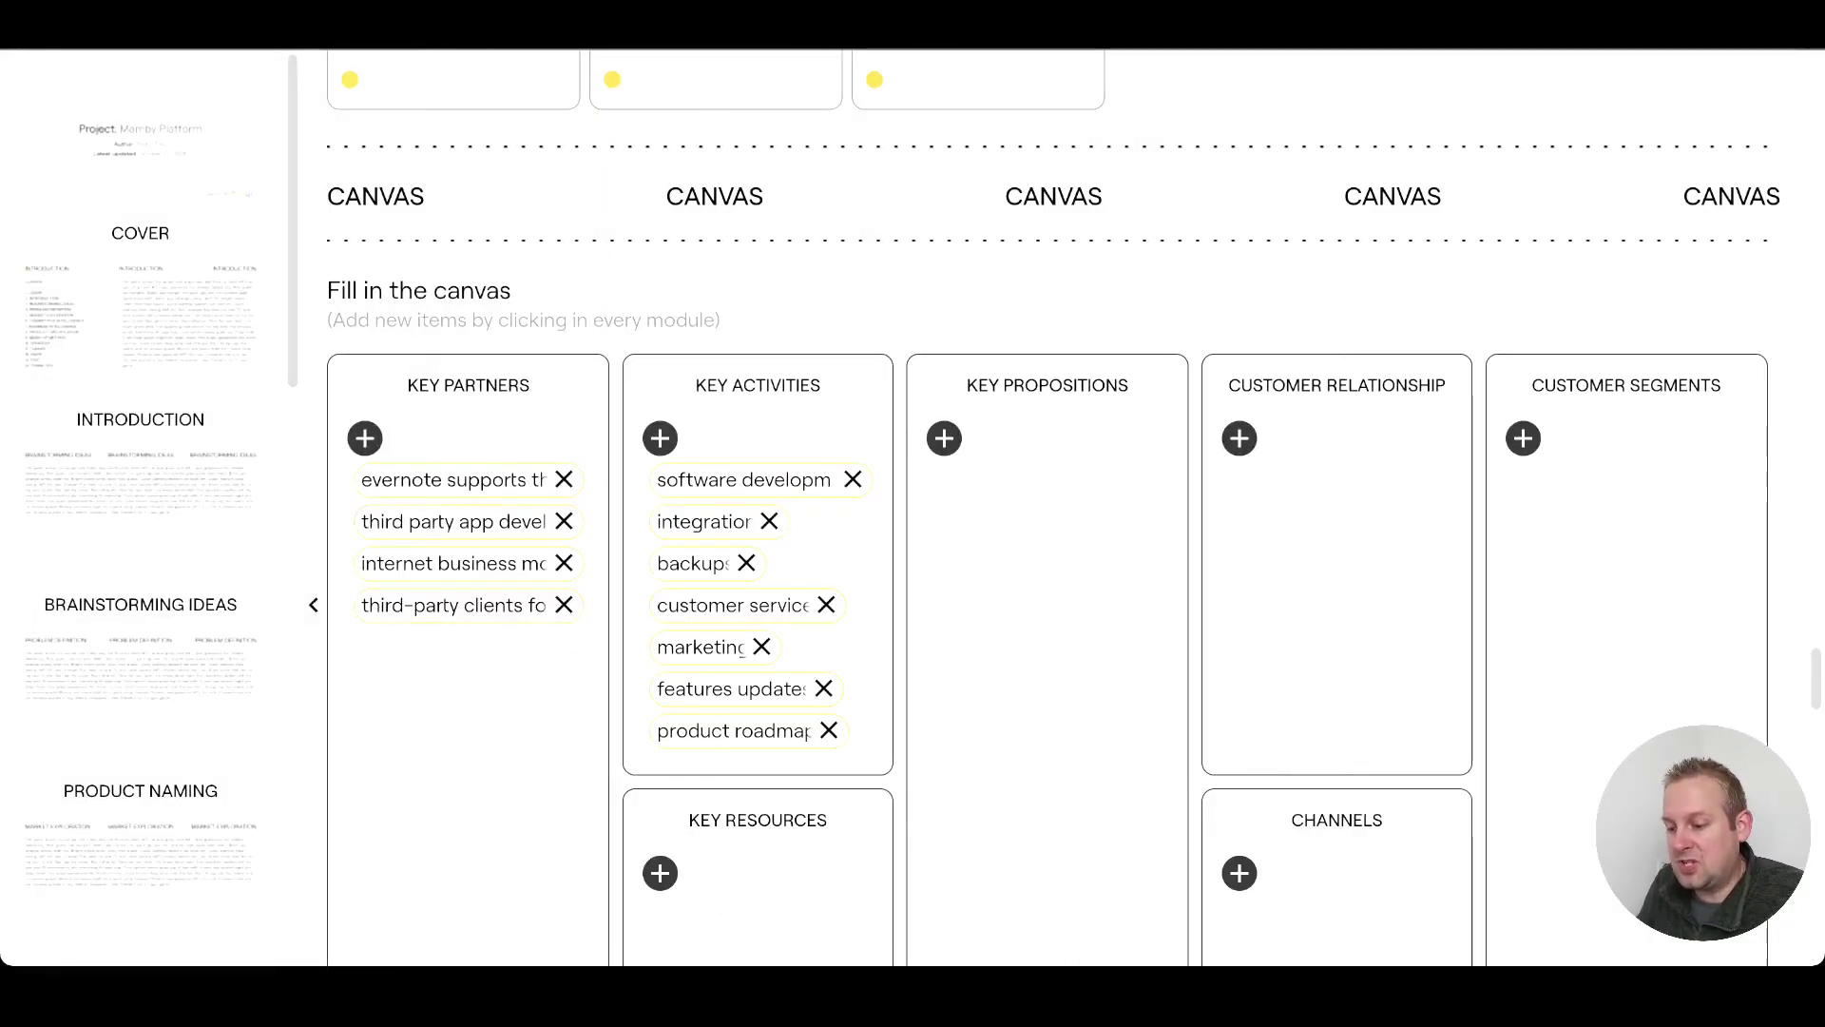
Step: Show the card choices related to Evernote, Amazon Prime and Wikipedia for the canvas's Key Propositions
scroll(1046, 507, down, 2)
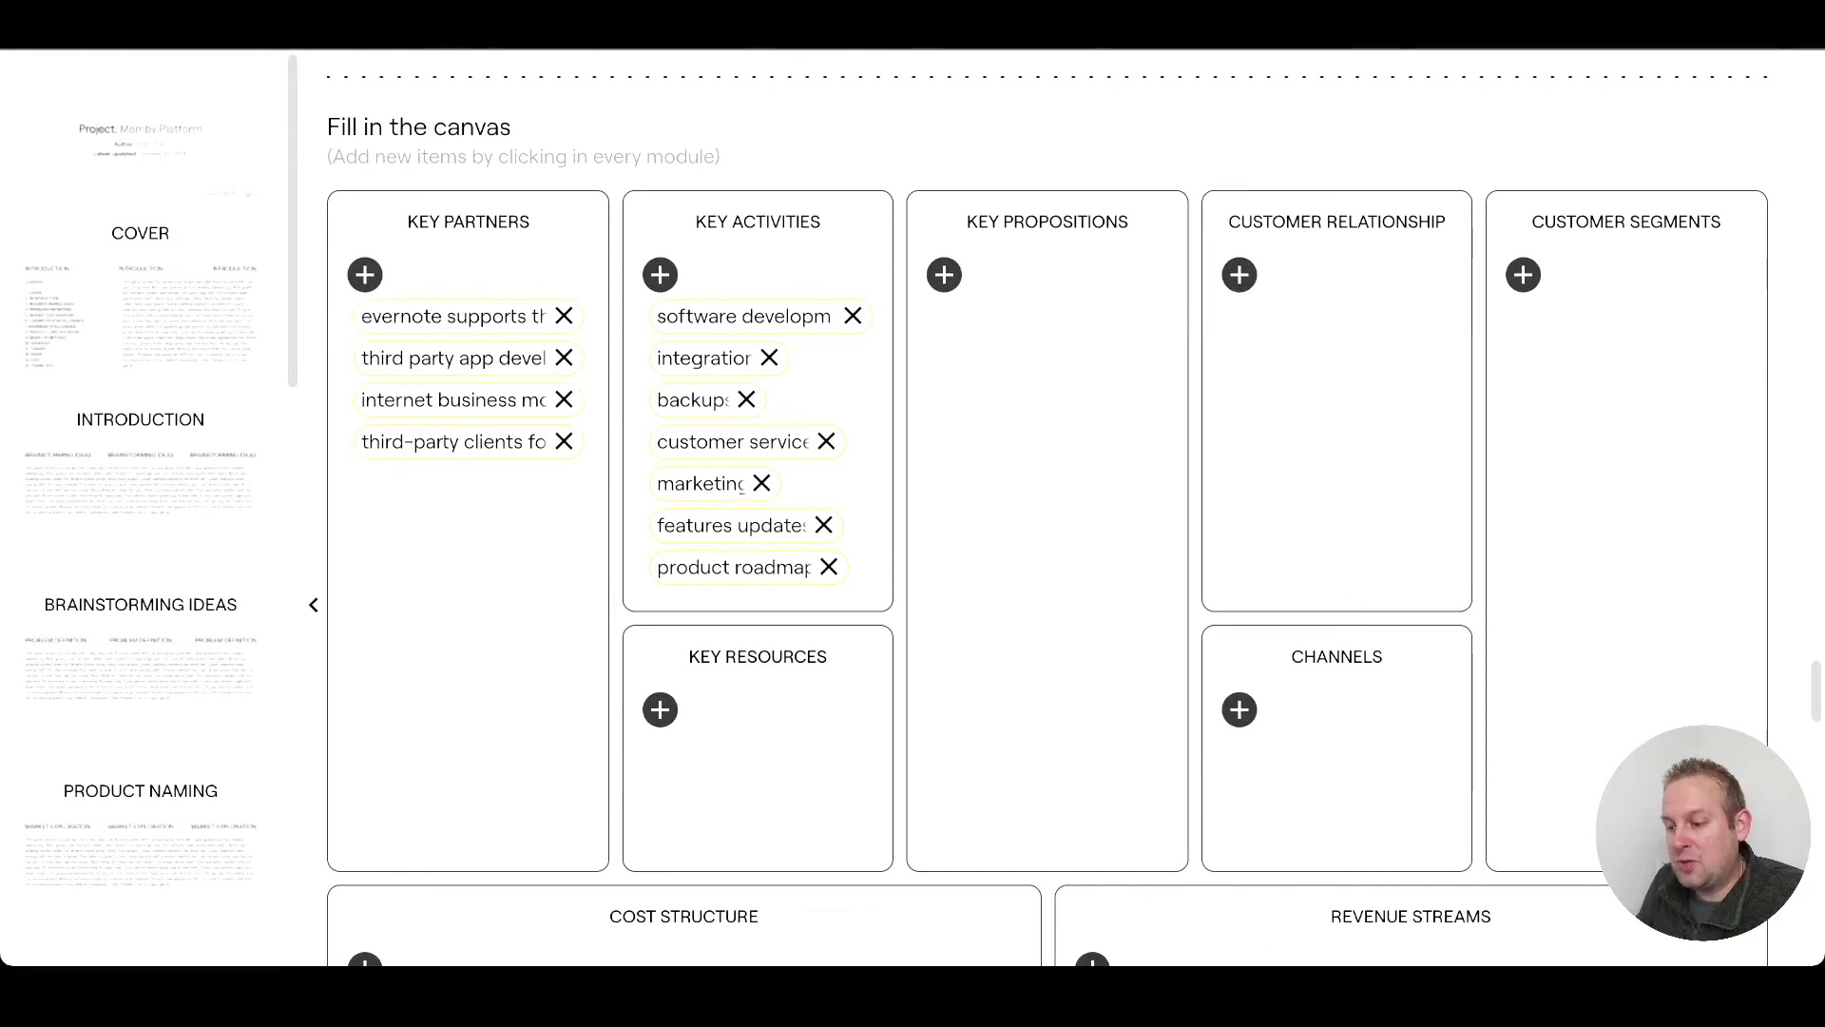
click(944, 275)
click(991, 493)
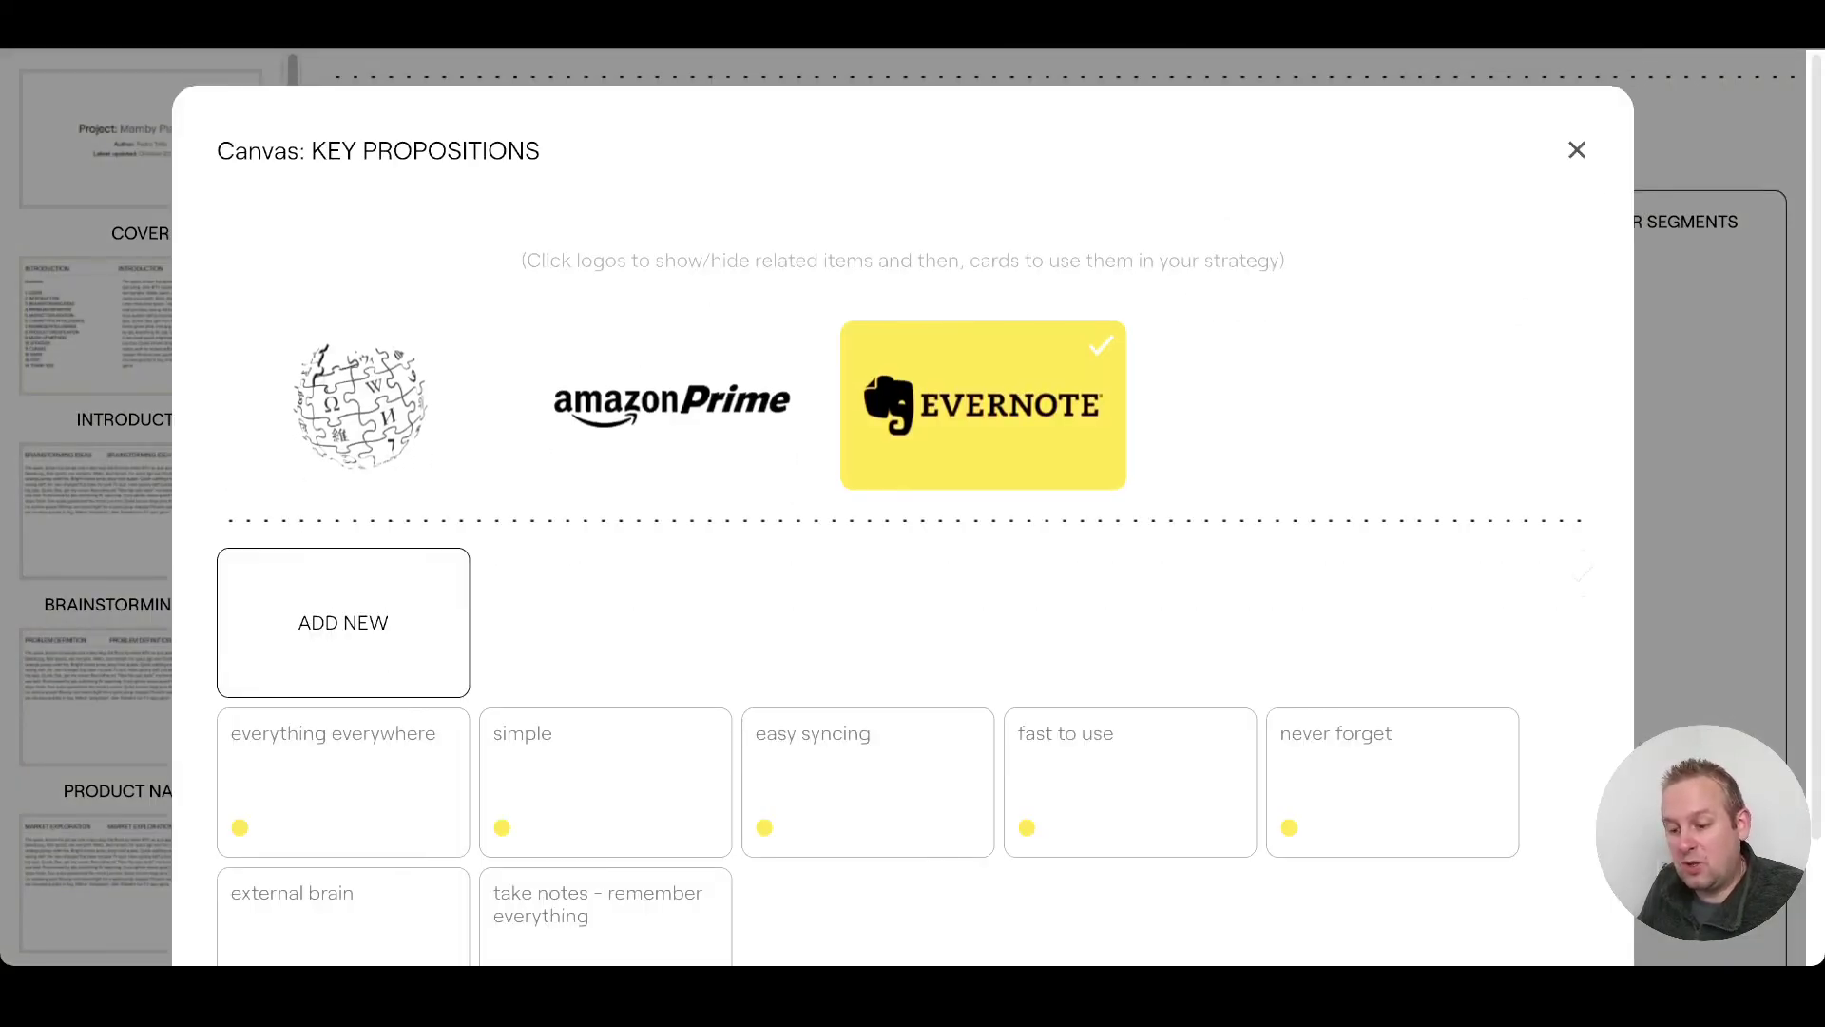
scroll(903, 570, down, 2)
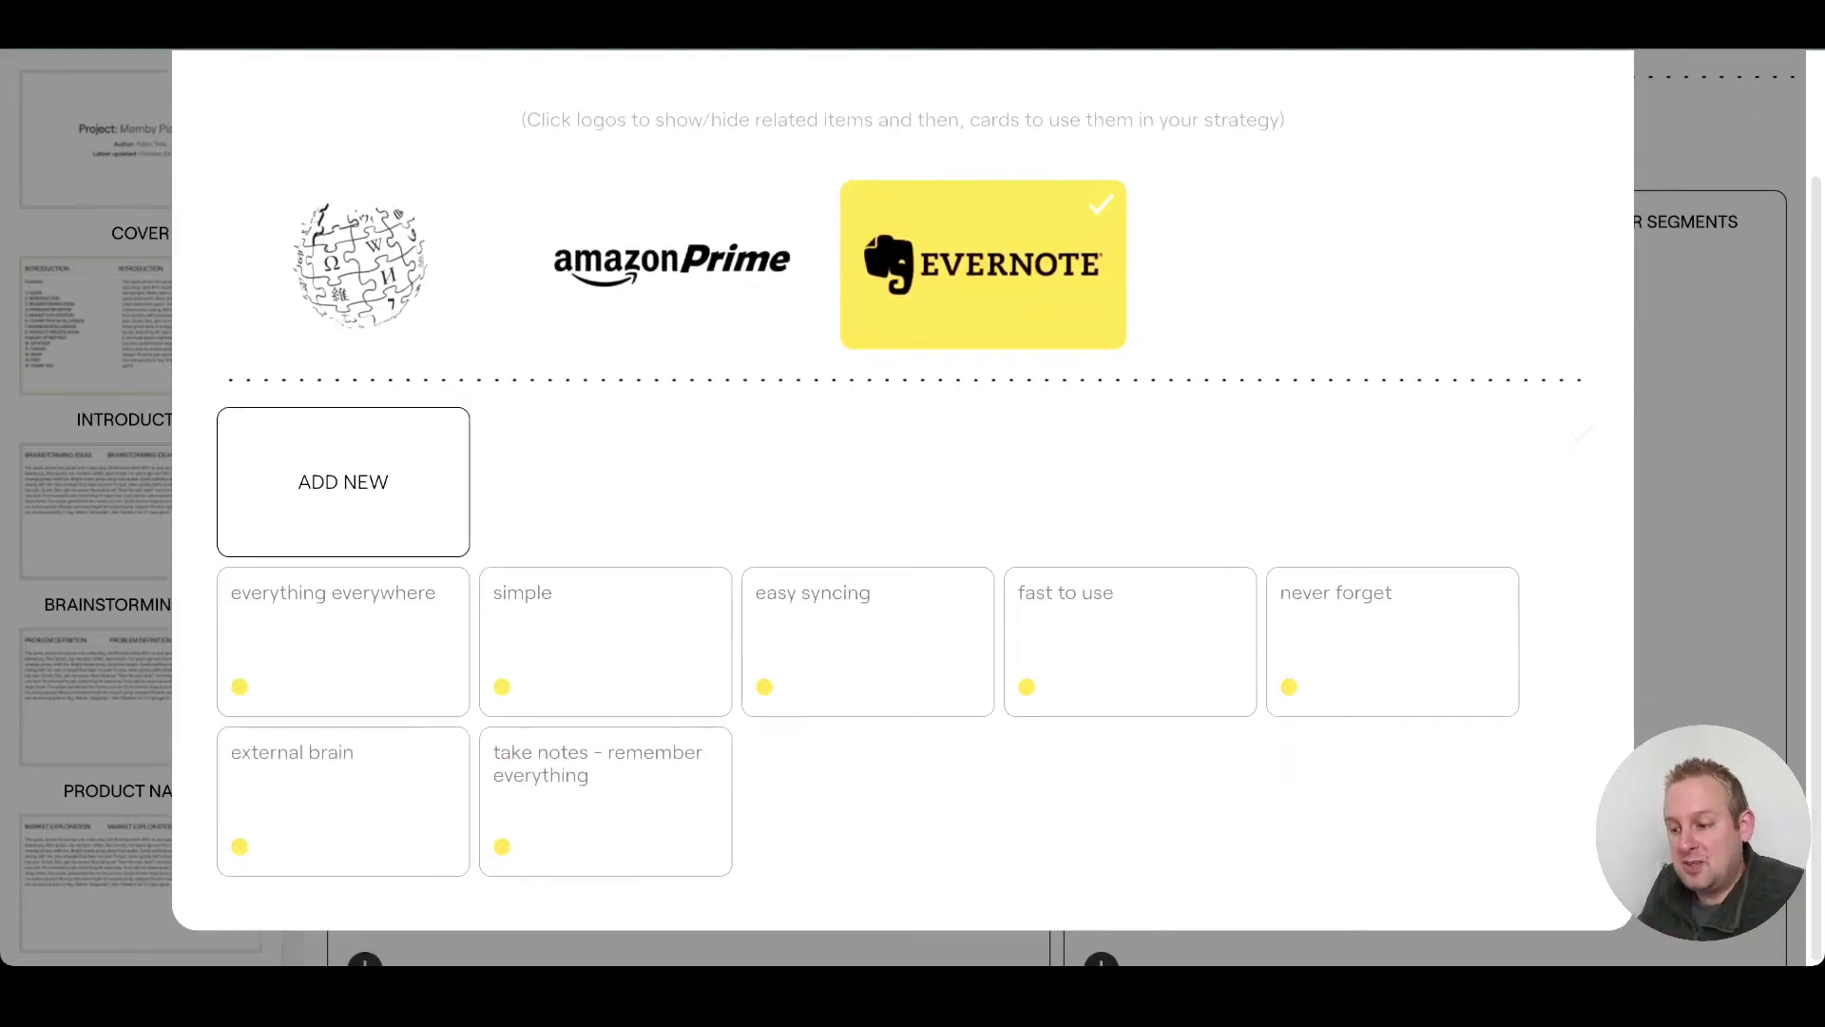
click(672, 262)
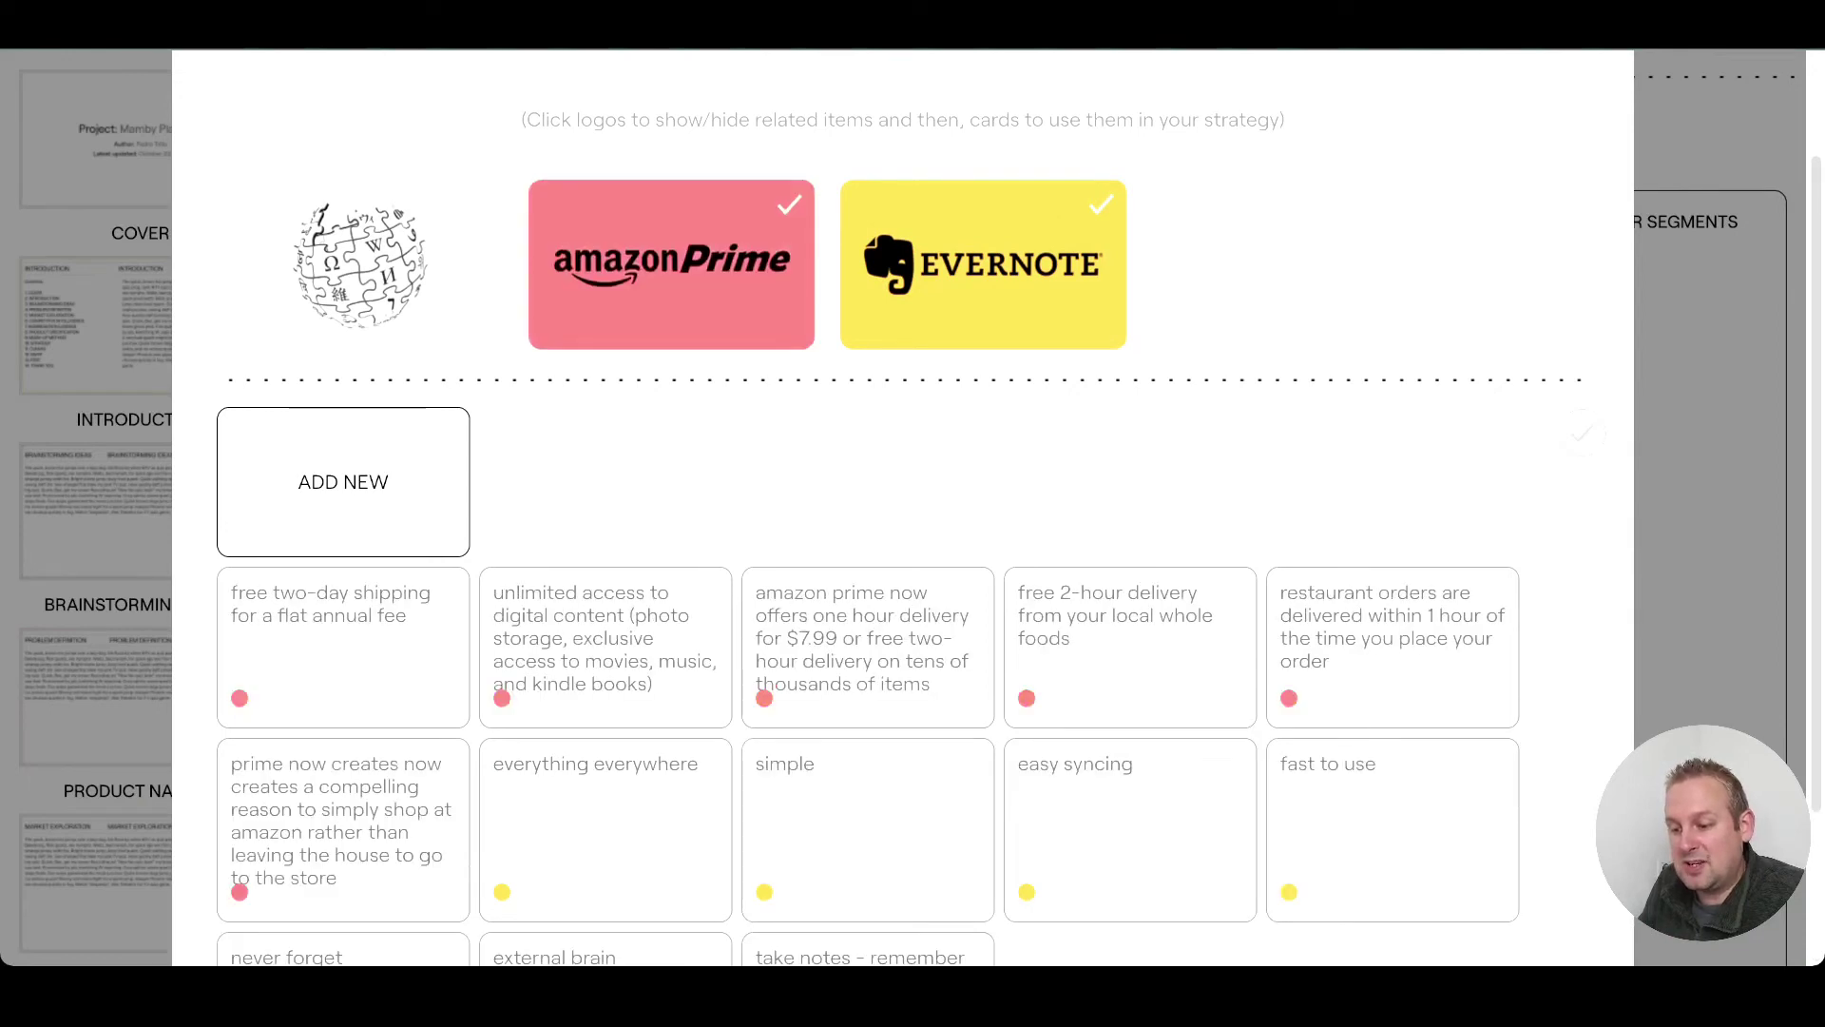
click(360, 264)
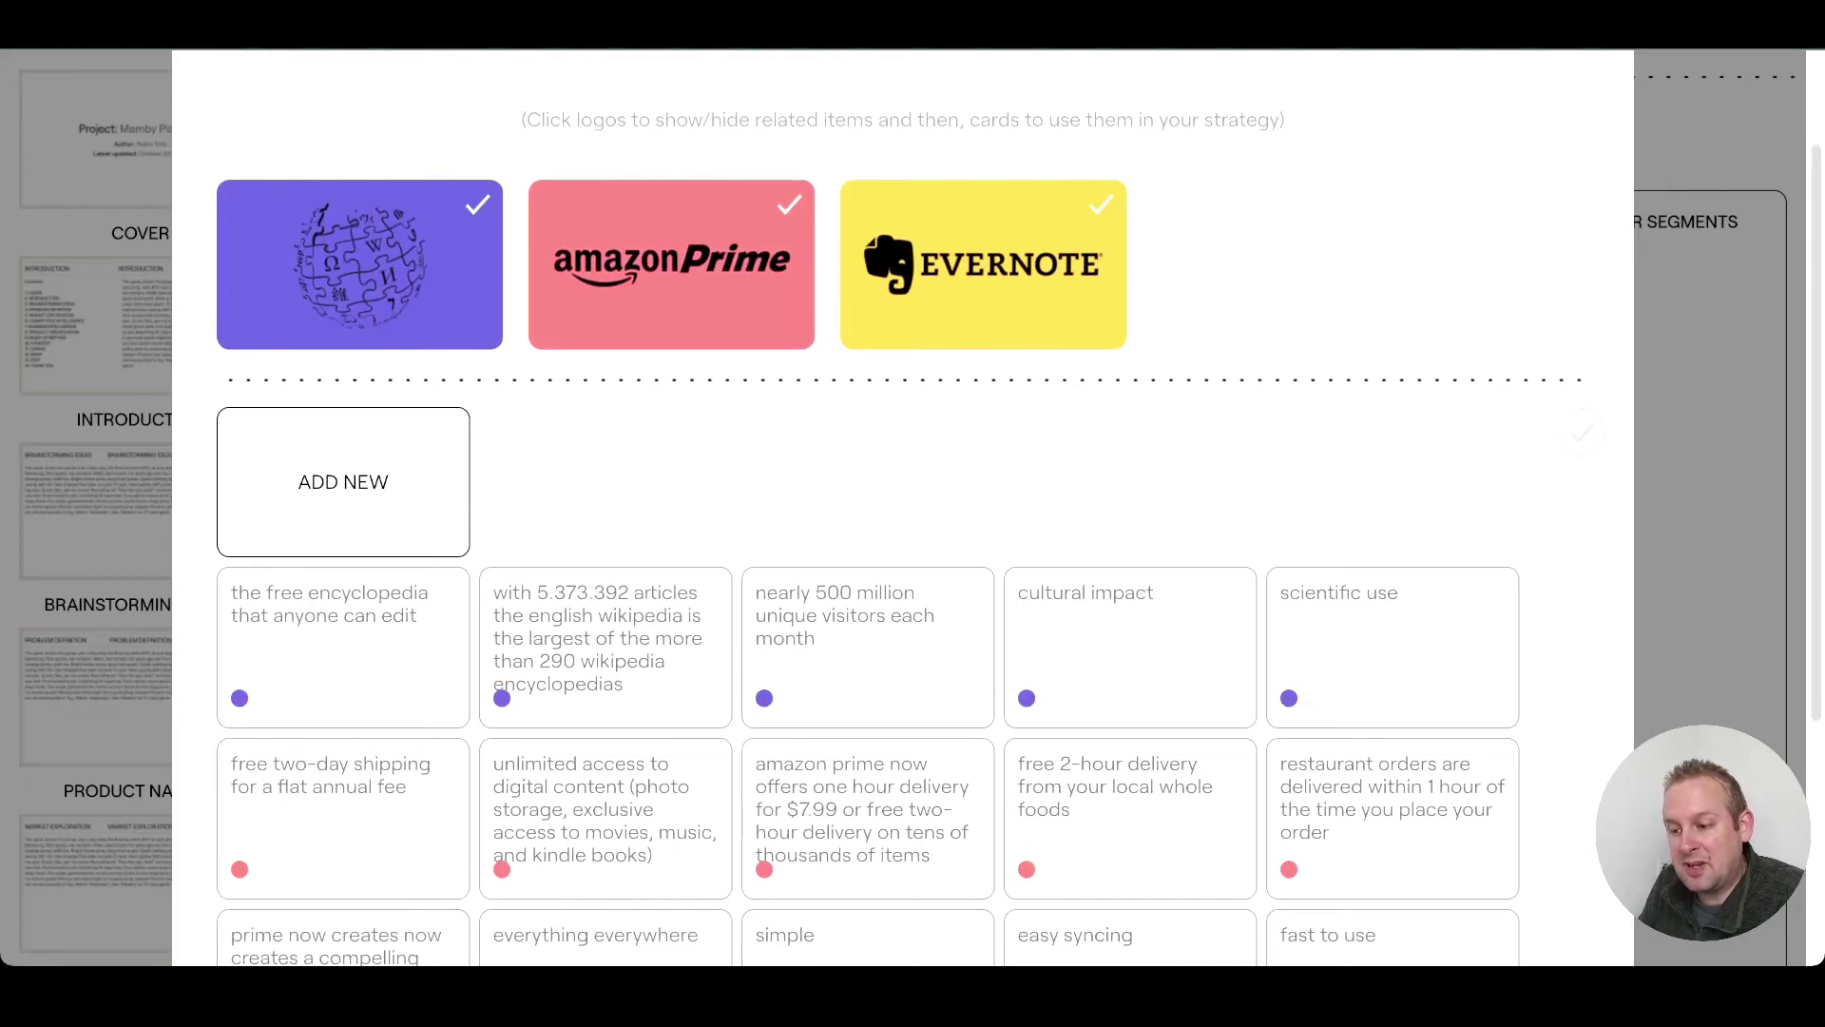
scroll(903, 514, up, 2)
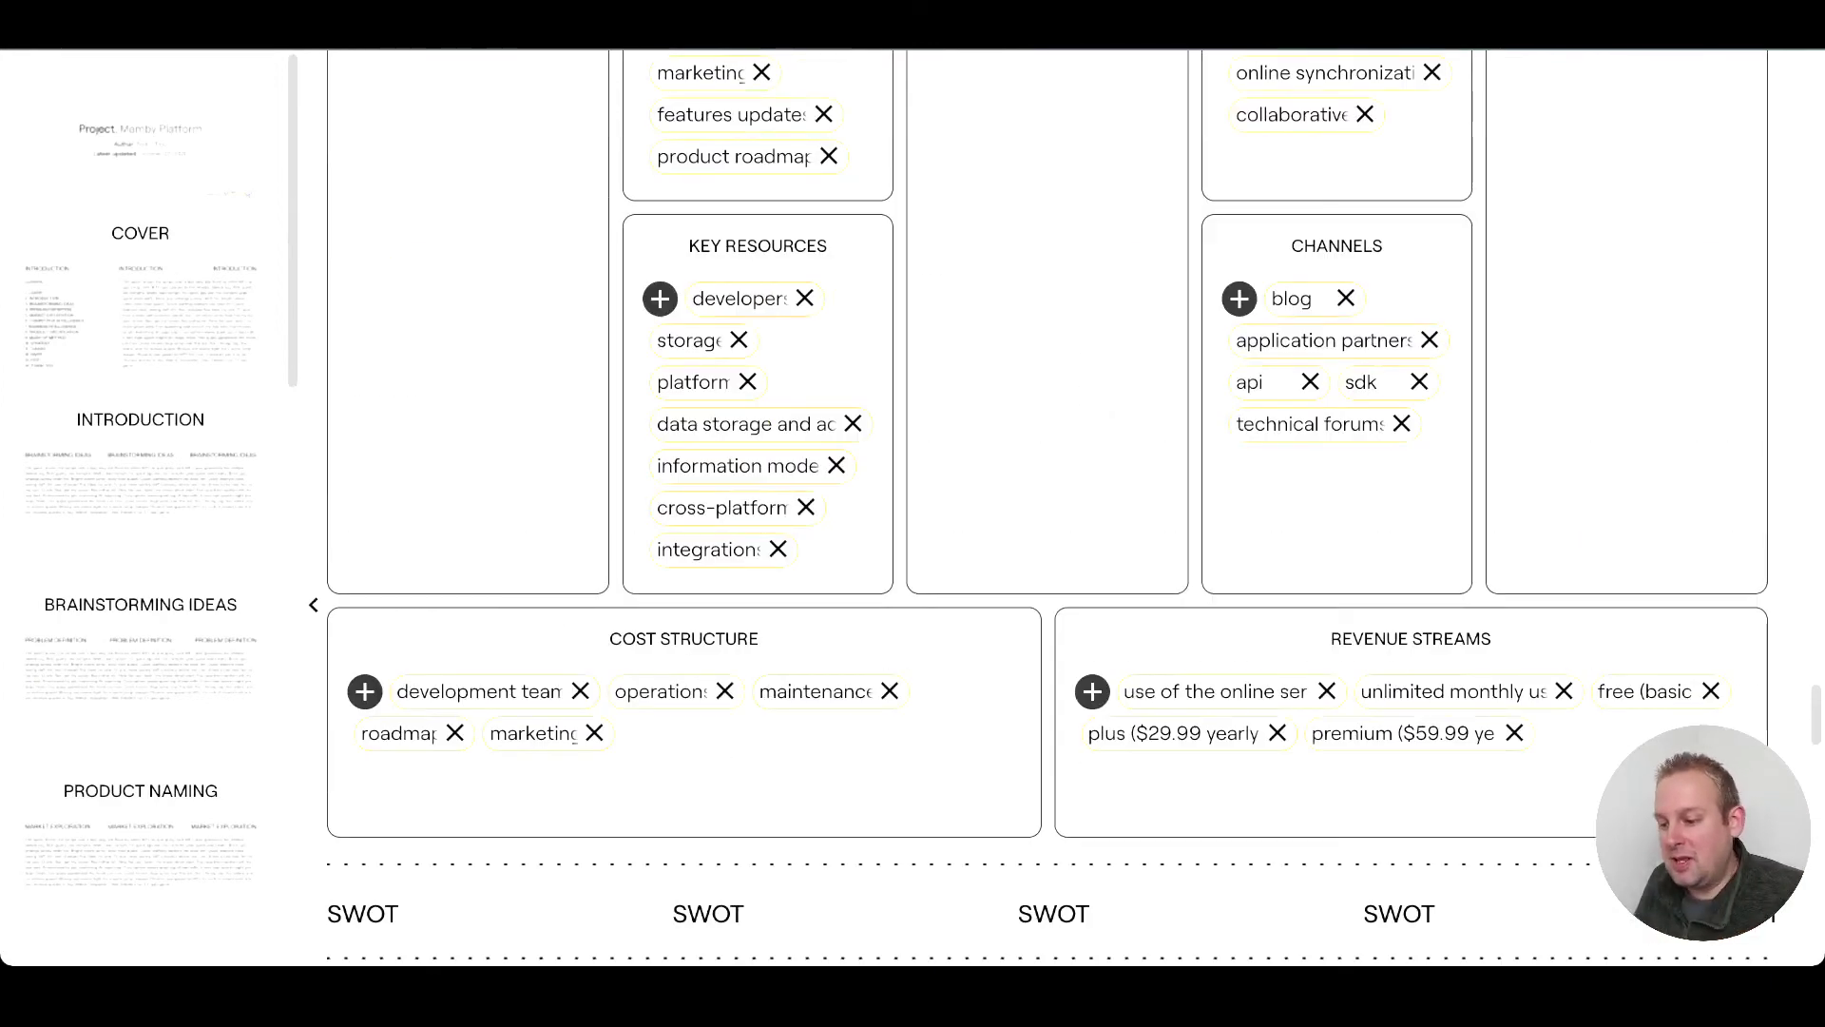
Step: Review the filled business model canvas from Key Partners through Cost Structure and Revenue Streams
scroll(1046, 504, up, 5)
scroll(1045, 504, down, 3)
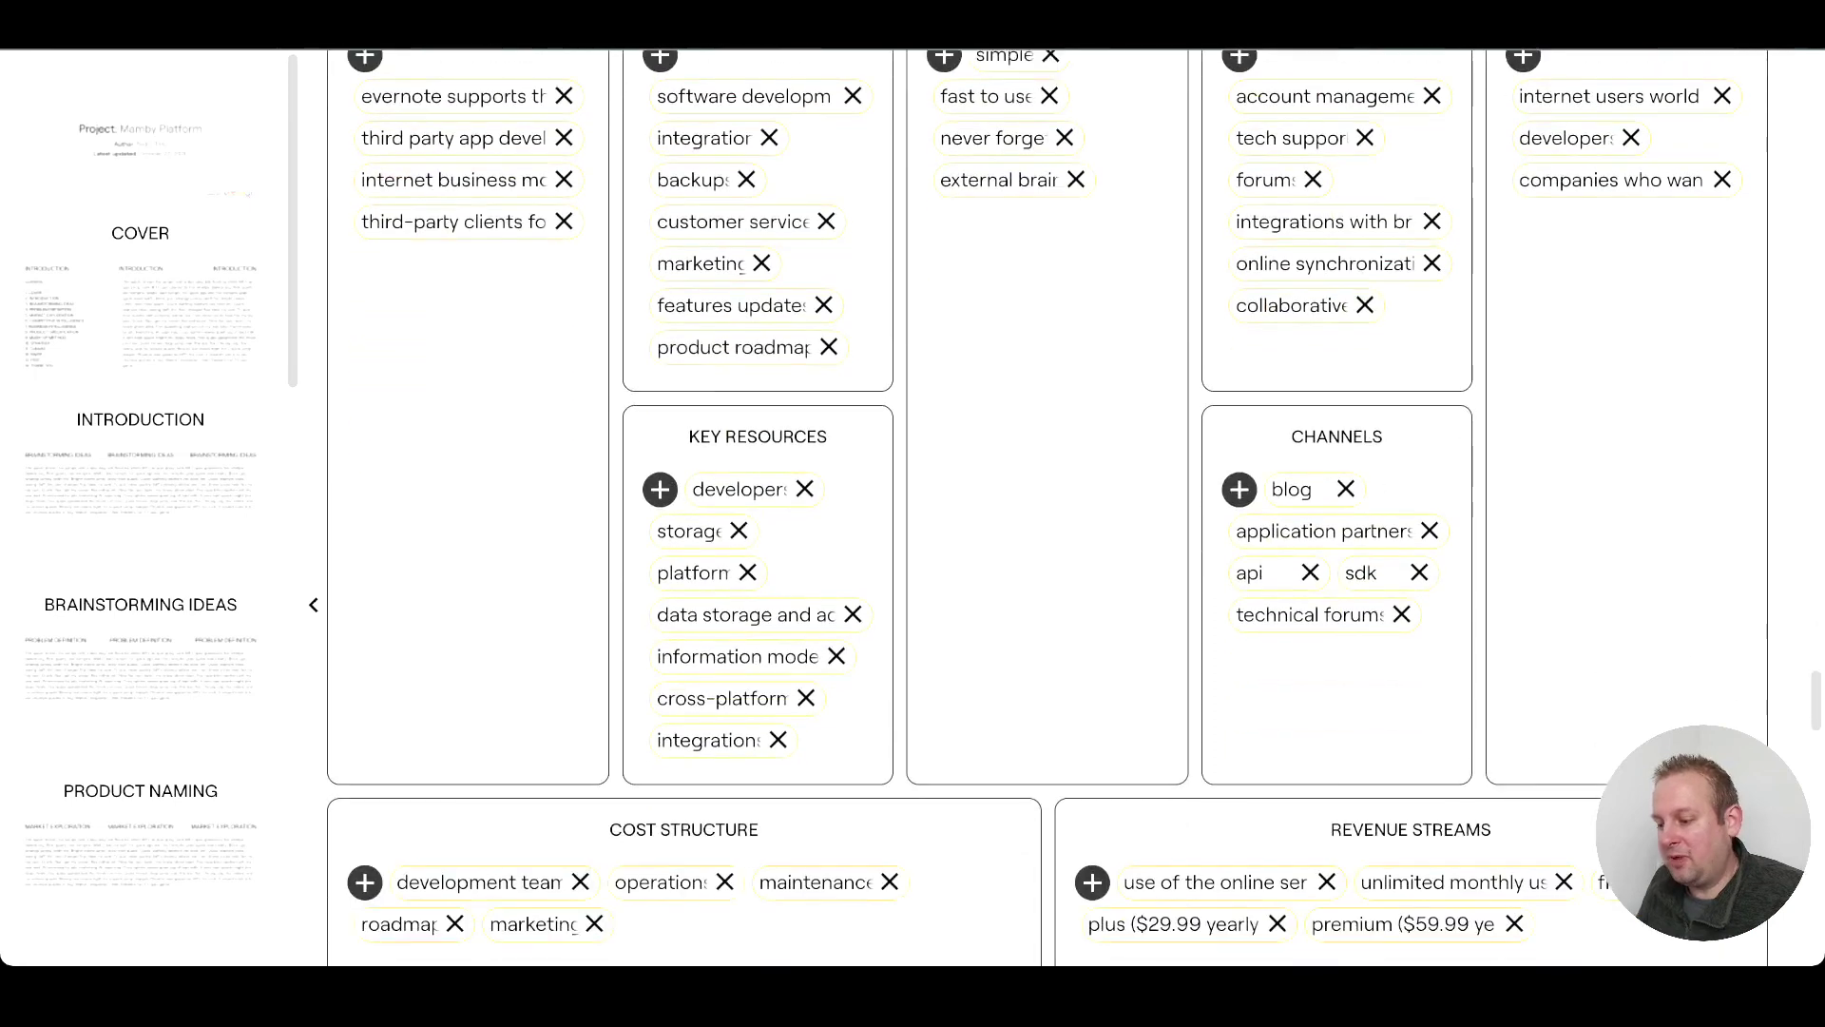
scroll(1045, 504, down, 2)
scroll(1045, 504, up, 4)
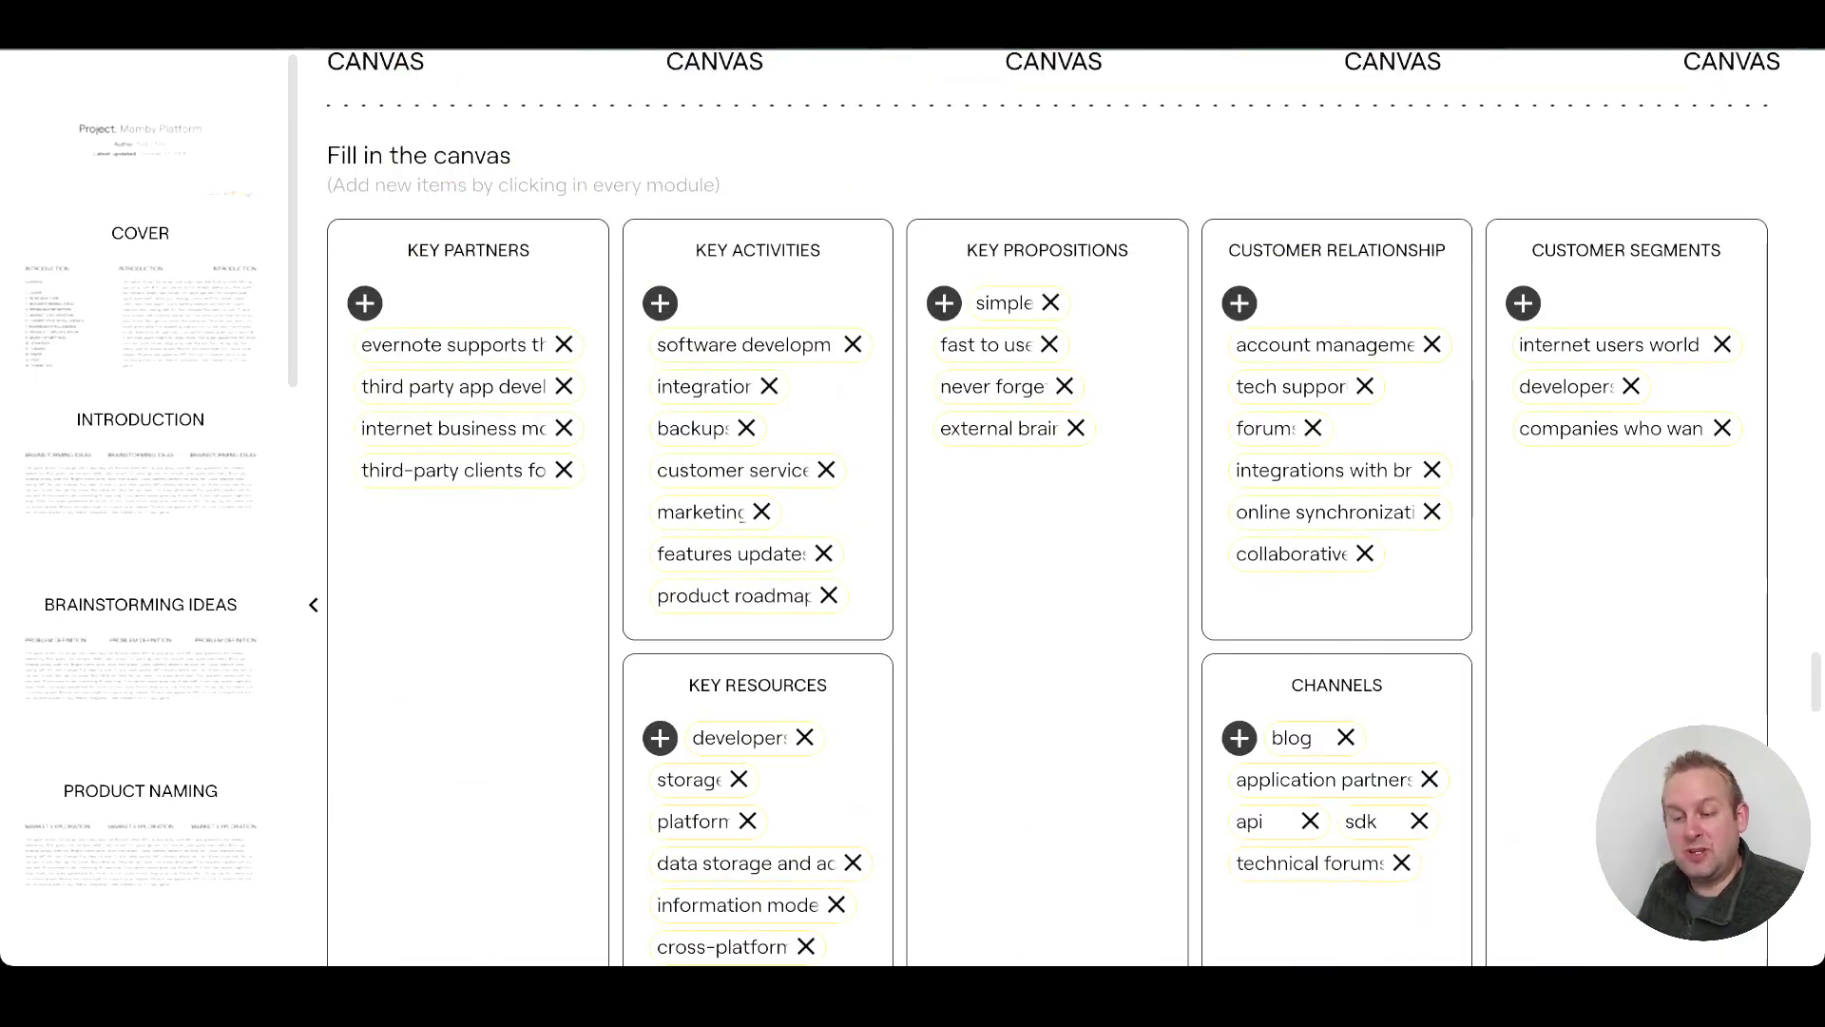
scroll(1046, 504, down, 5)
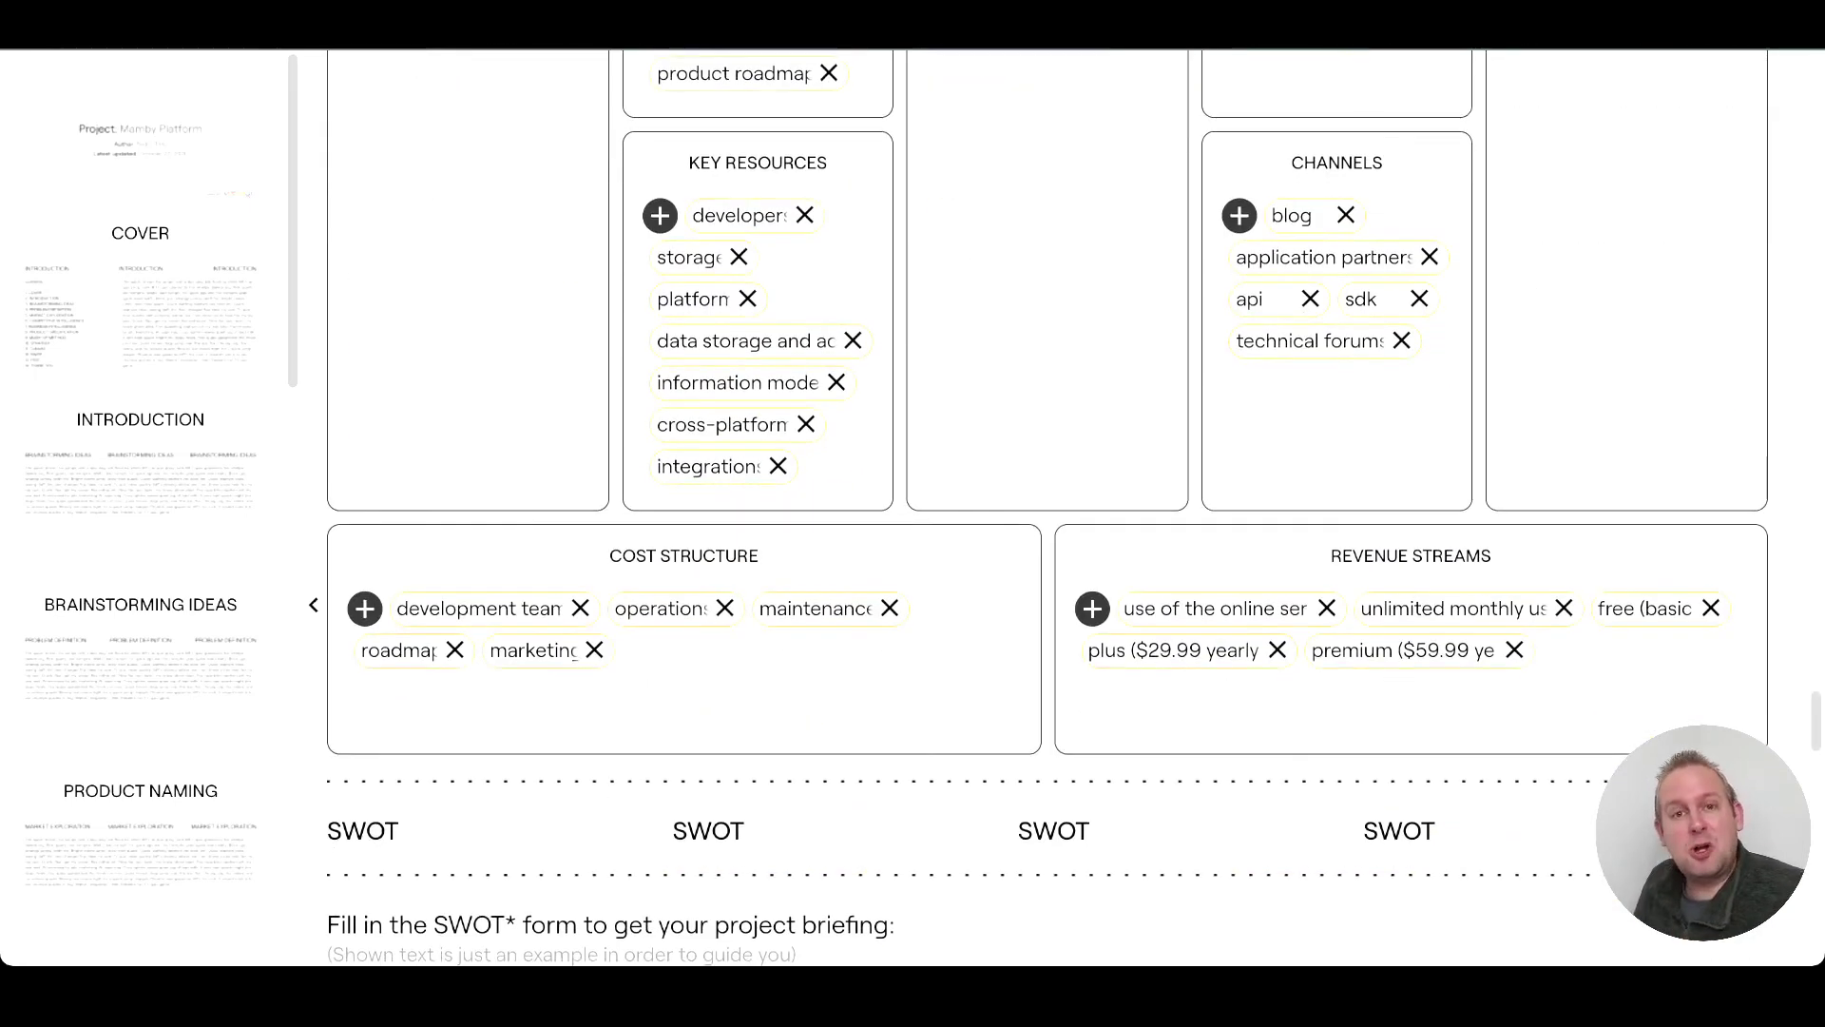
Step: Enter the placeholder text "dckjxhyjkch" under Strengths in the project's SWOT form
scroll(1046, 503, down, 3)
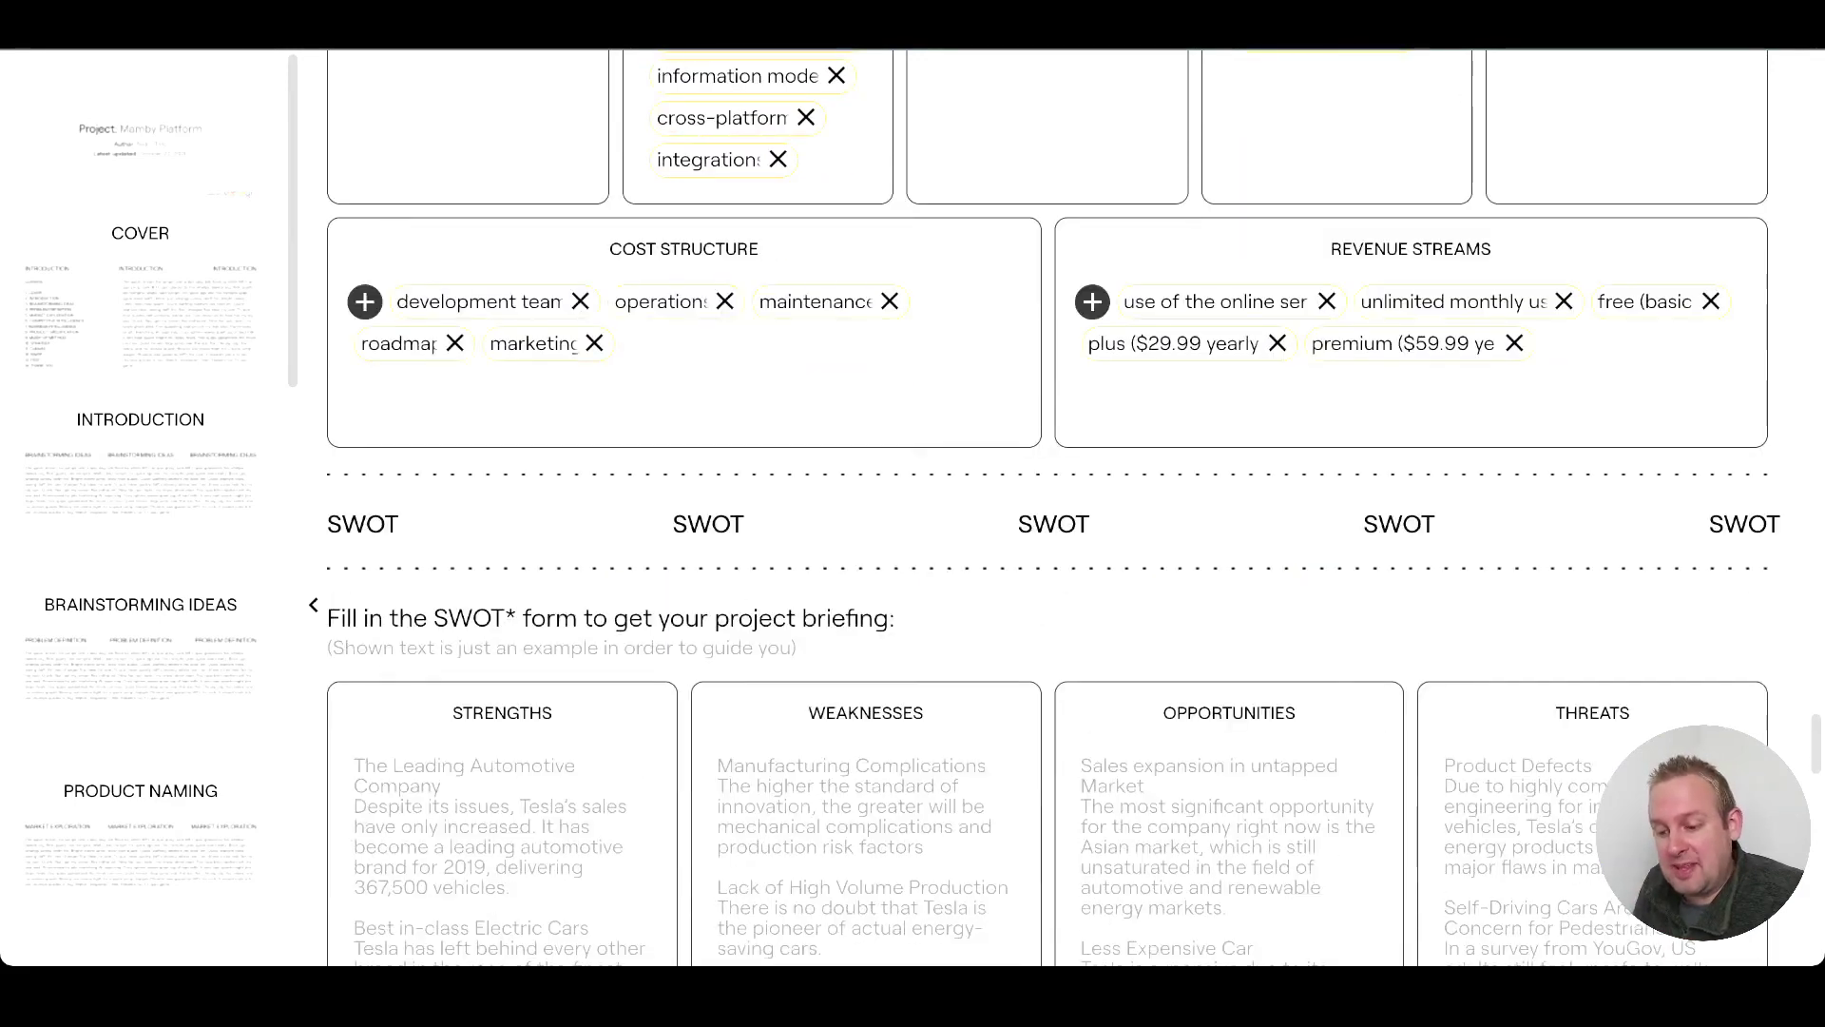
scroll(1046, 504, down, 4)
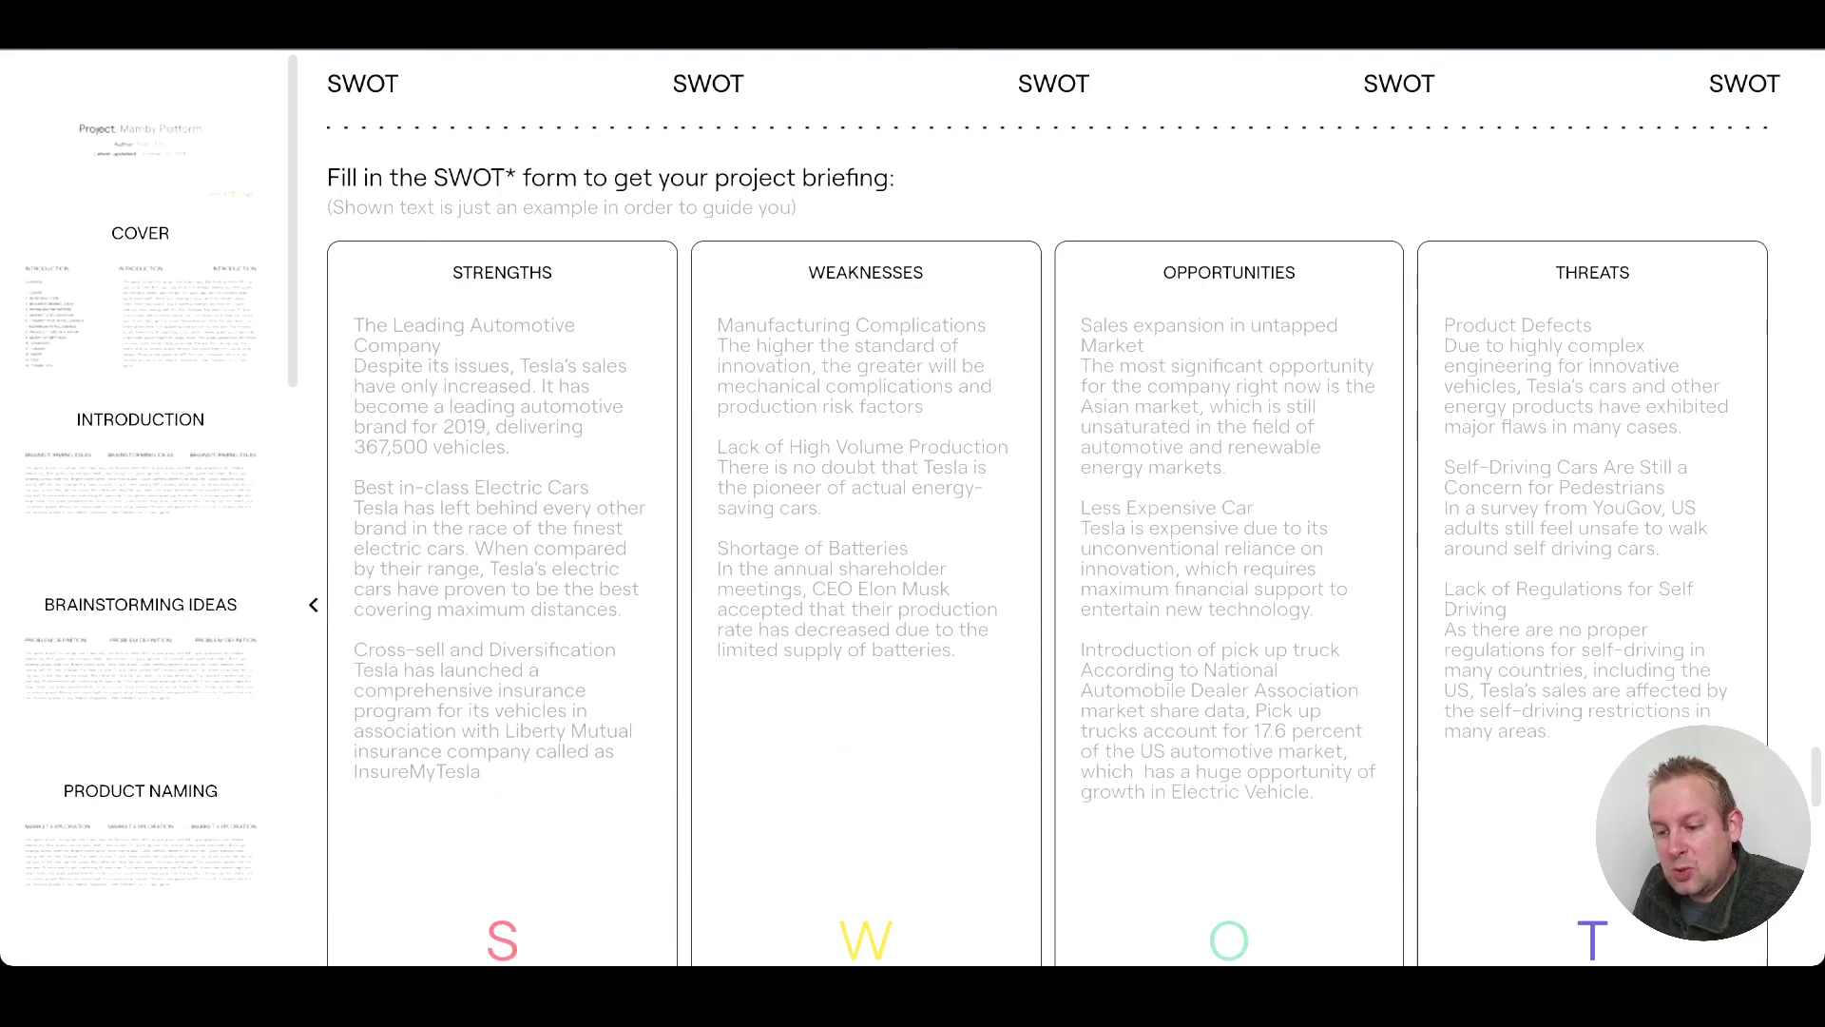
click(355, 326)
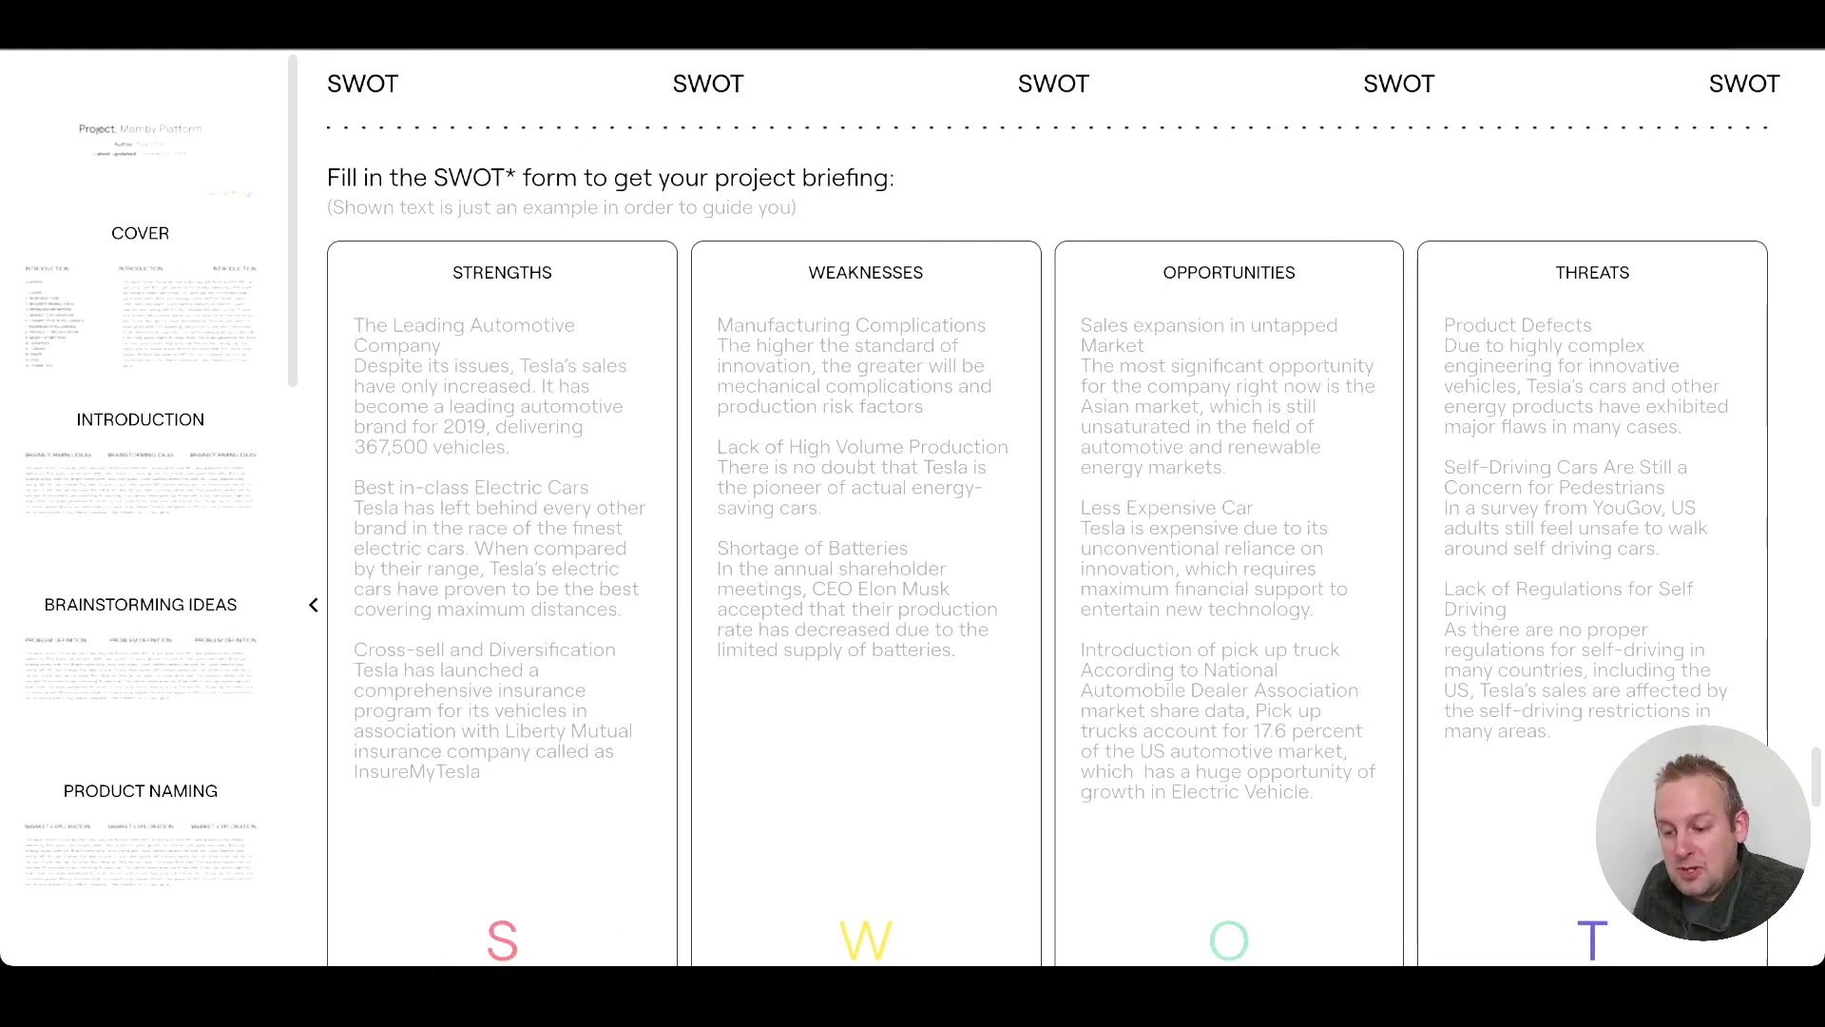
text(dckjxhyjkchk)
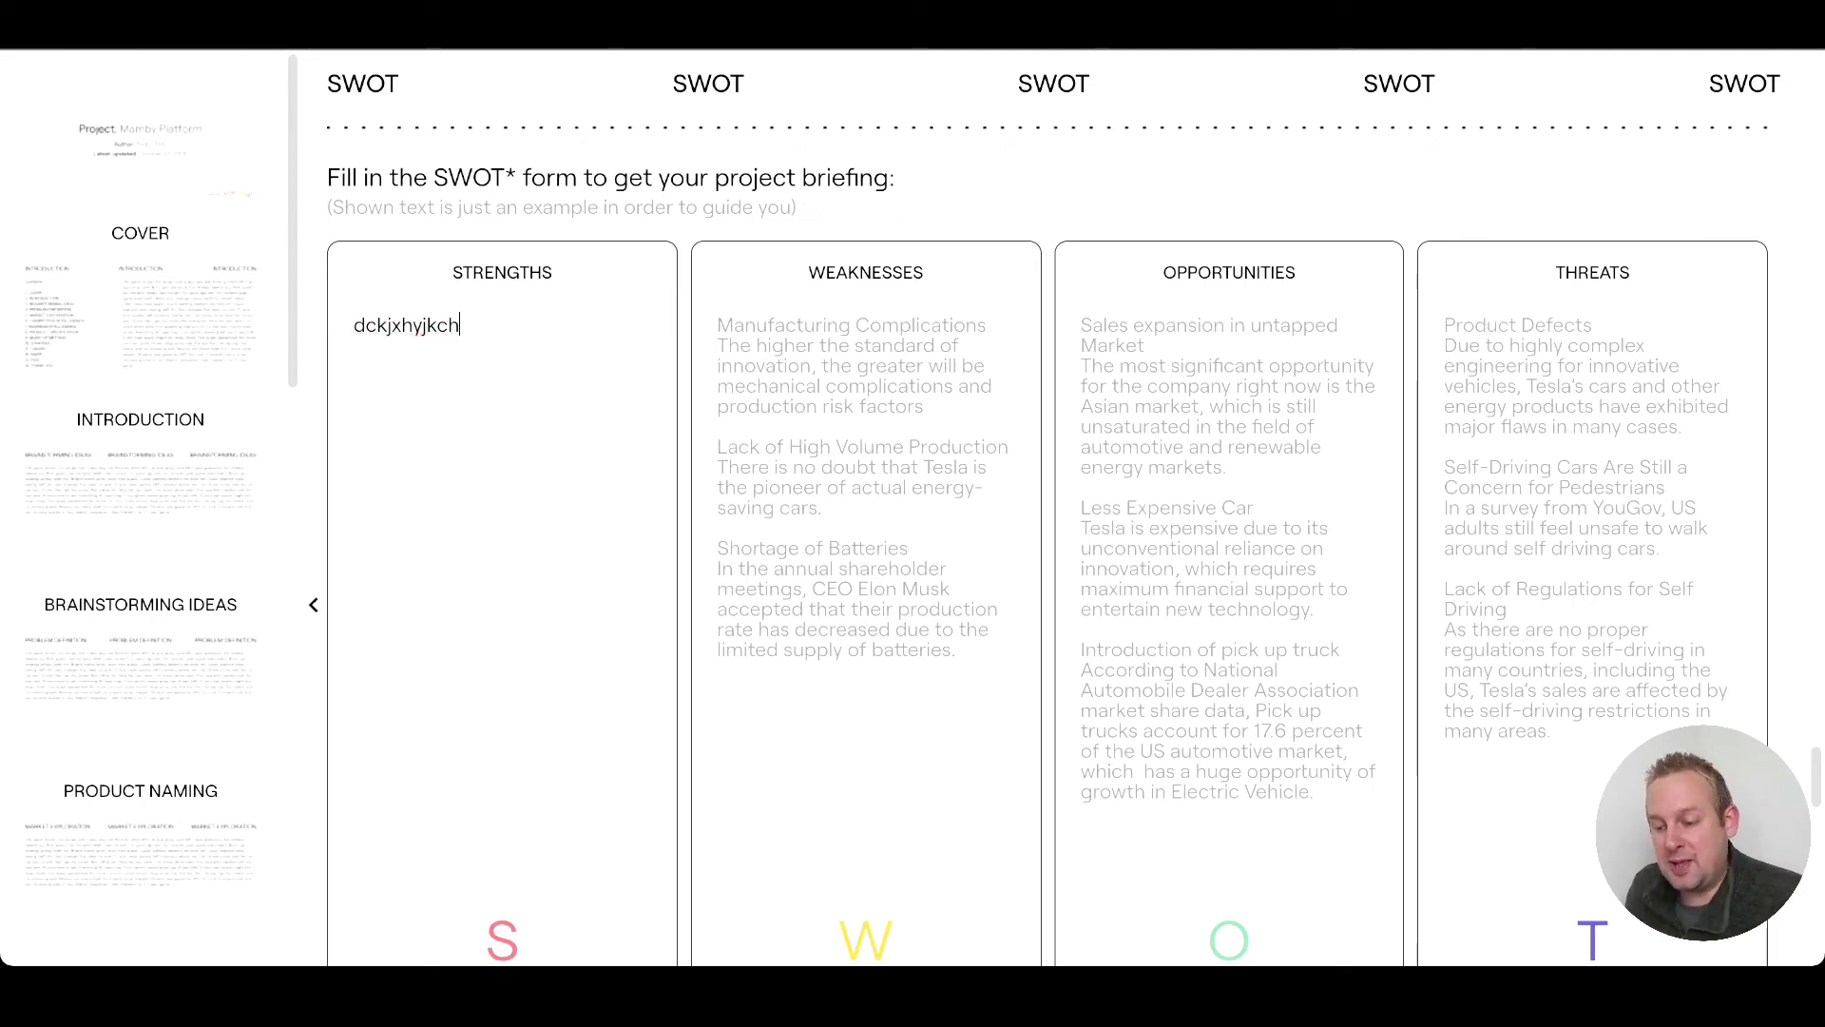
Step: Examine the PEST form's Political, Economic, Social and Technological example texts and the rest of the project document
scroll(1046, 504, down, 6)
scroll(1046, 504, down, 4)
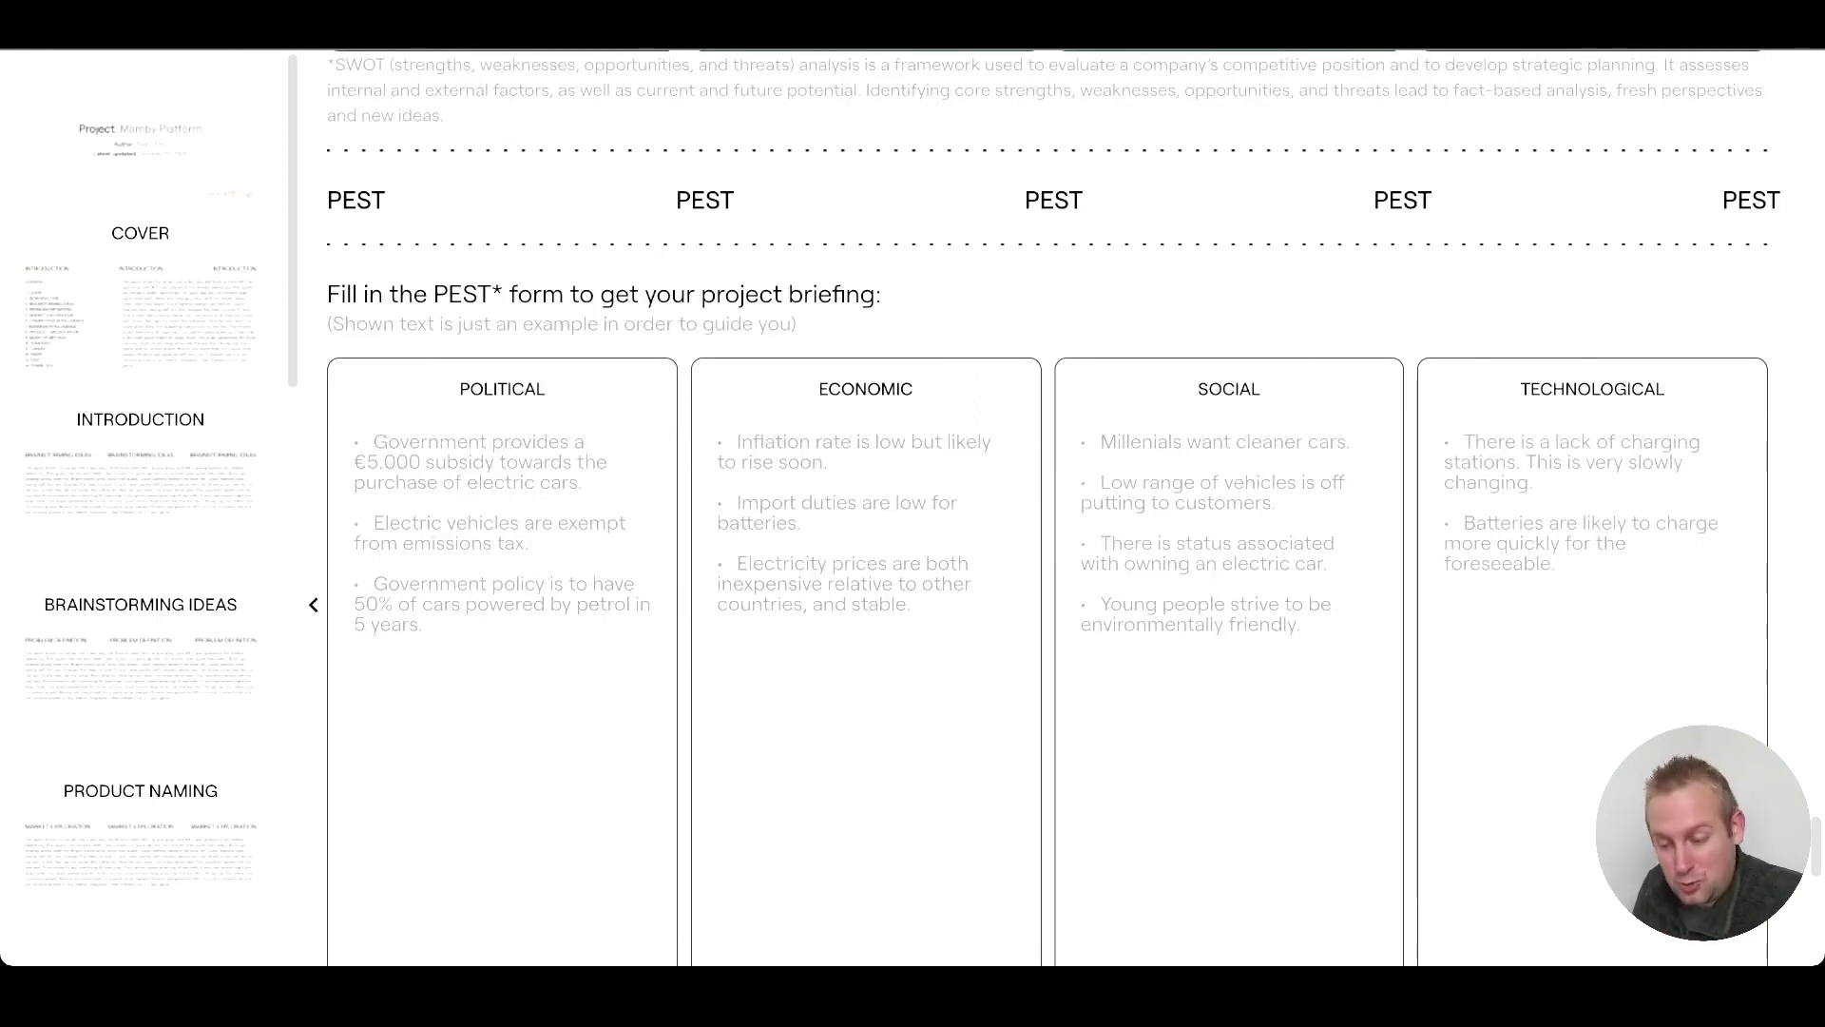
scroll(1046, 504, down, 1)
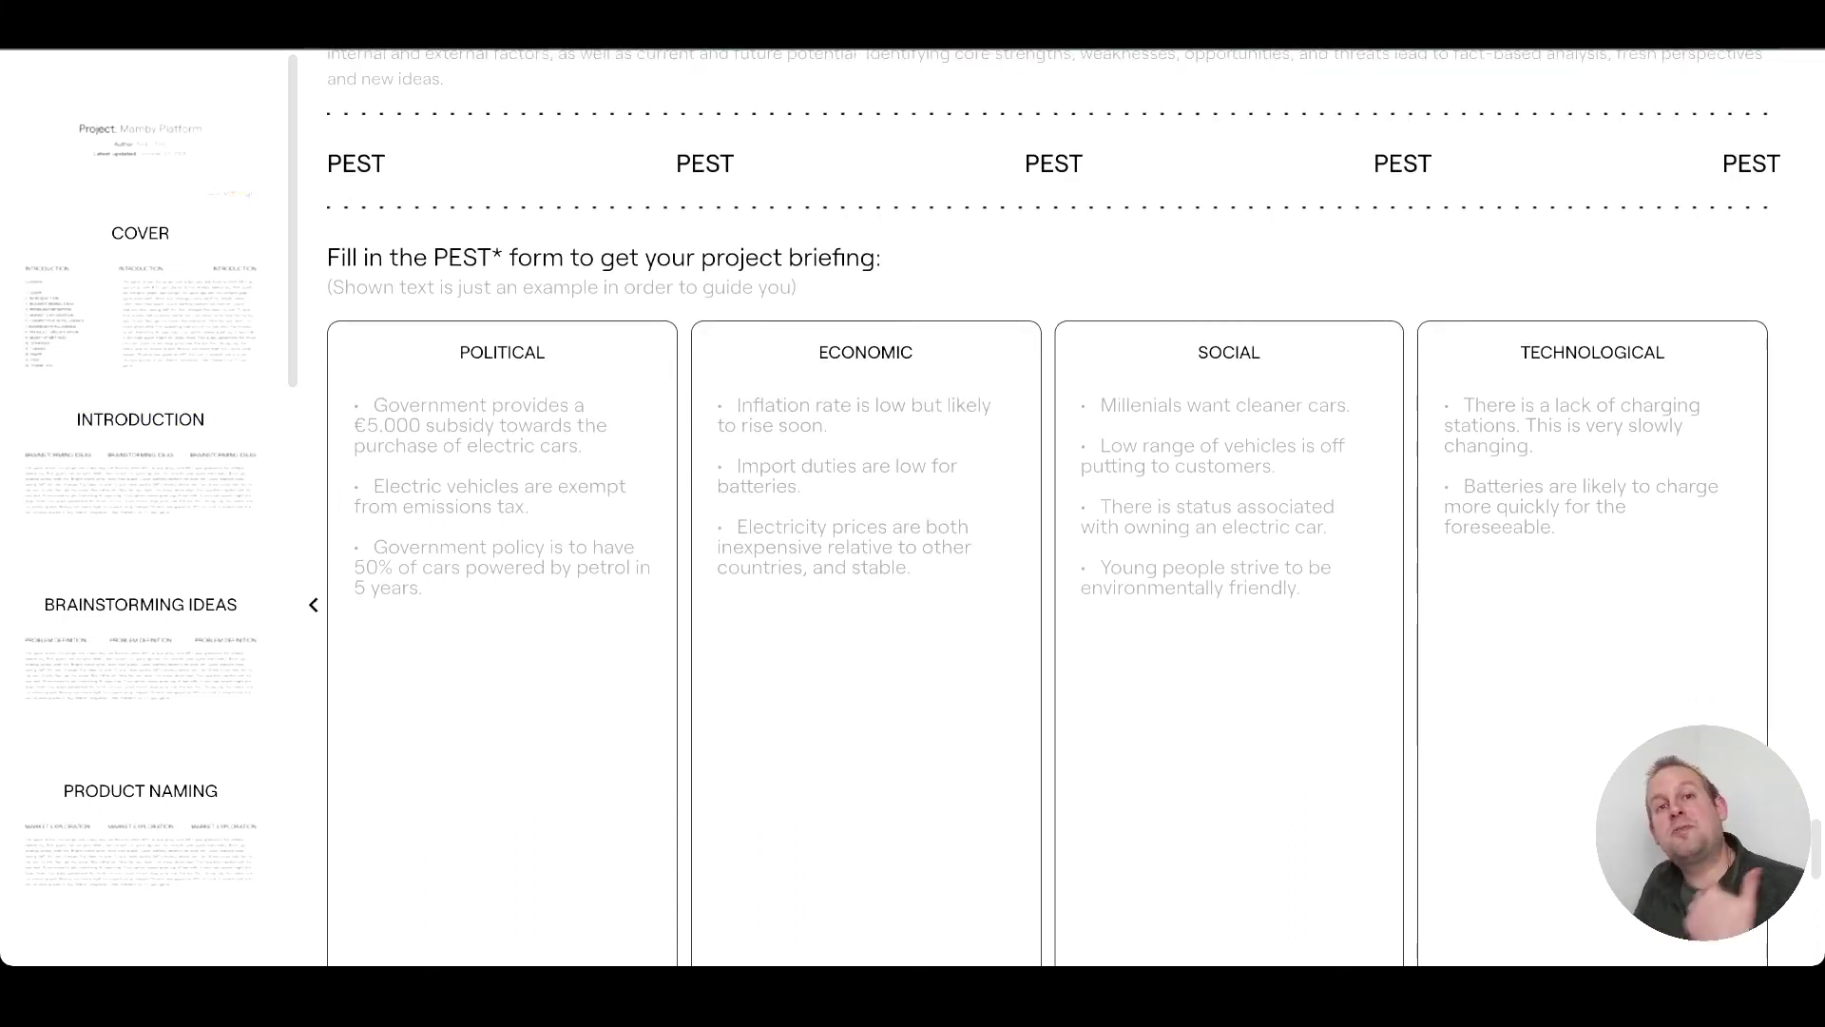
scroll(1046, 503, down, 10)
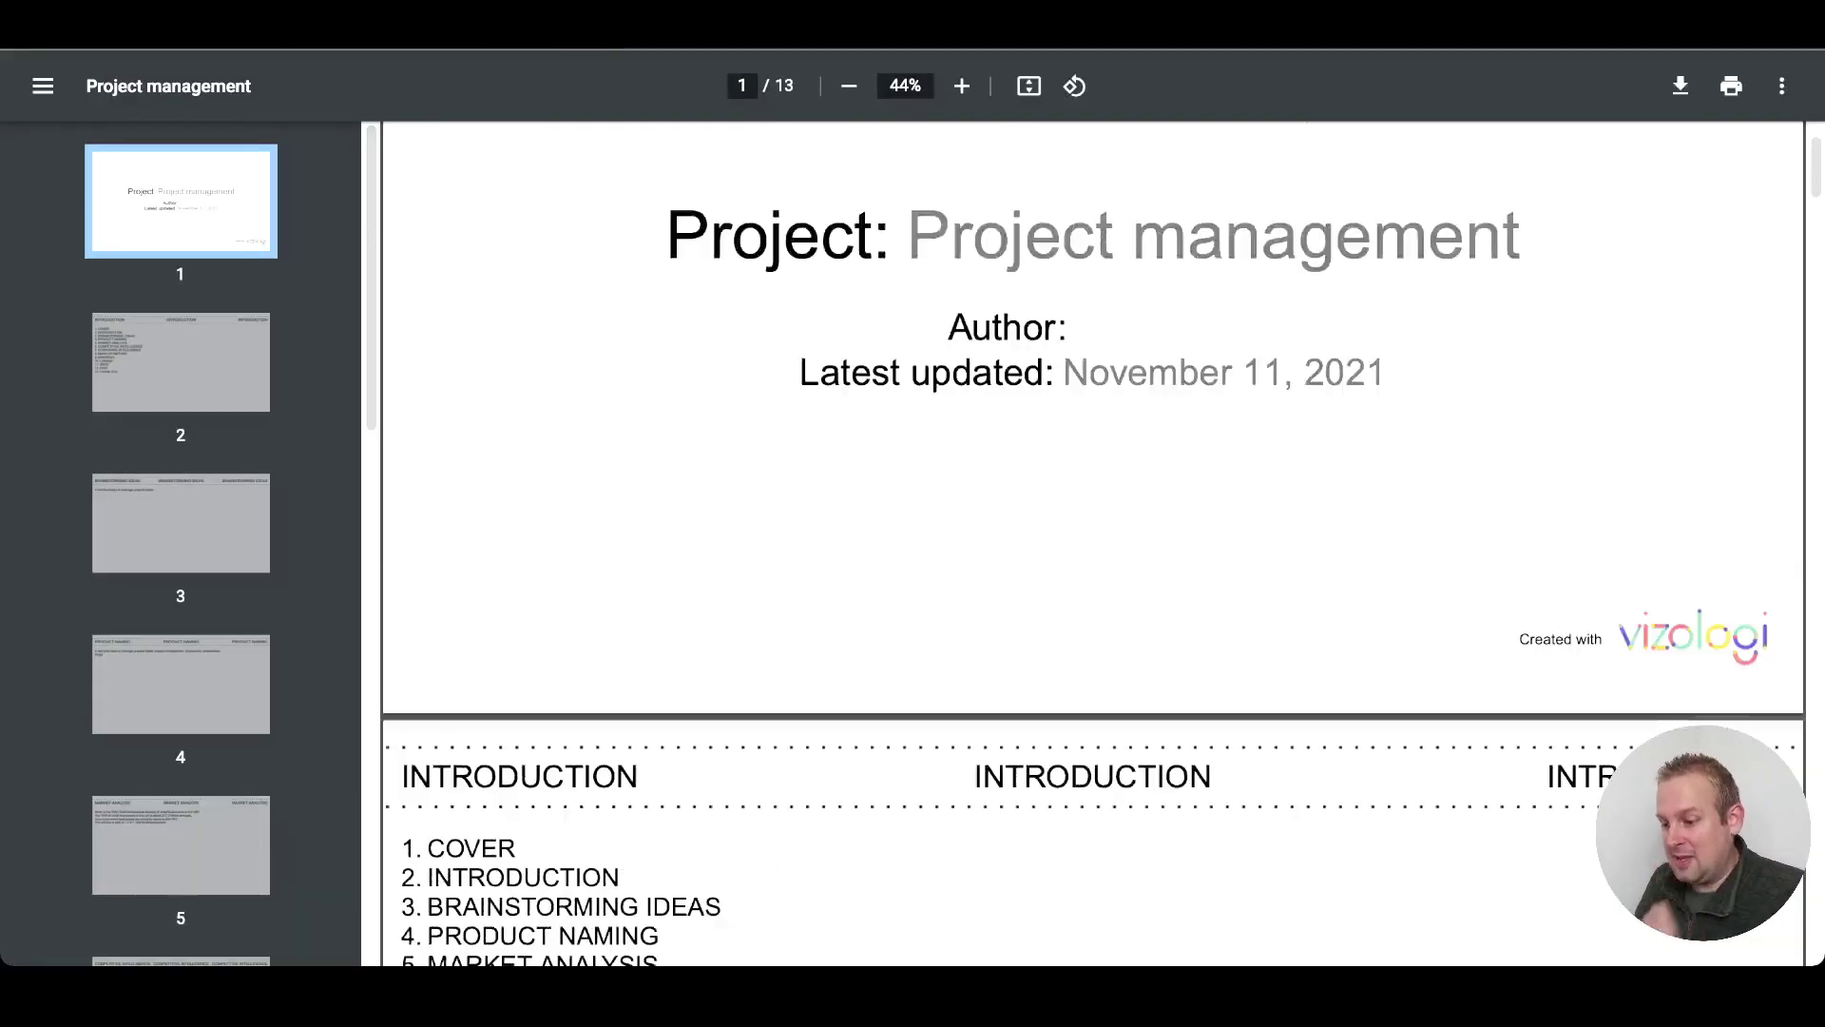
Step: Examine the Project management PDF from the cover through the brainstorming, naming, market analysis, intelligence and mash-up pages
scroll(1093, 542, up, 2)
scroll(1093, 542, down, 3)
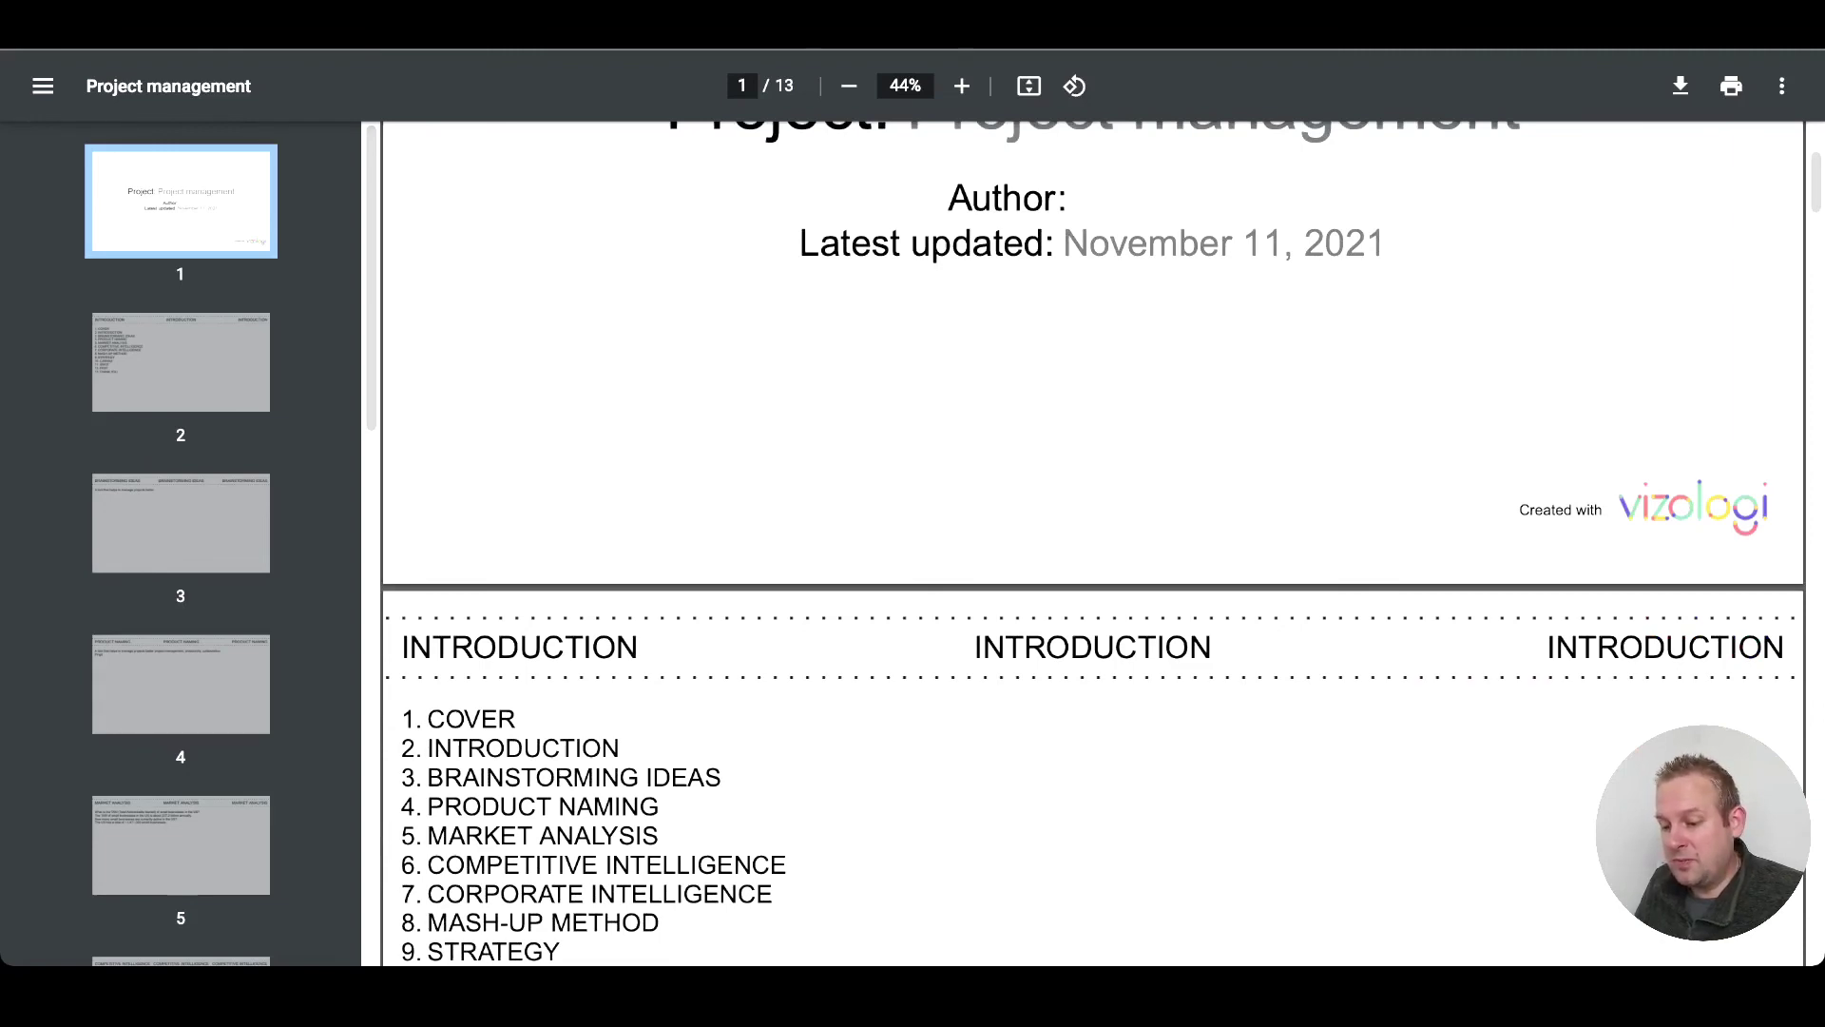
scroll(1093, 542, down, 10)
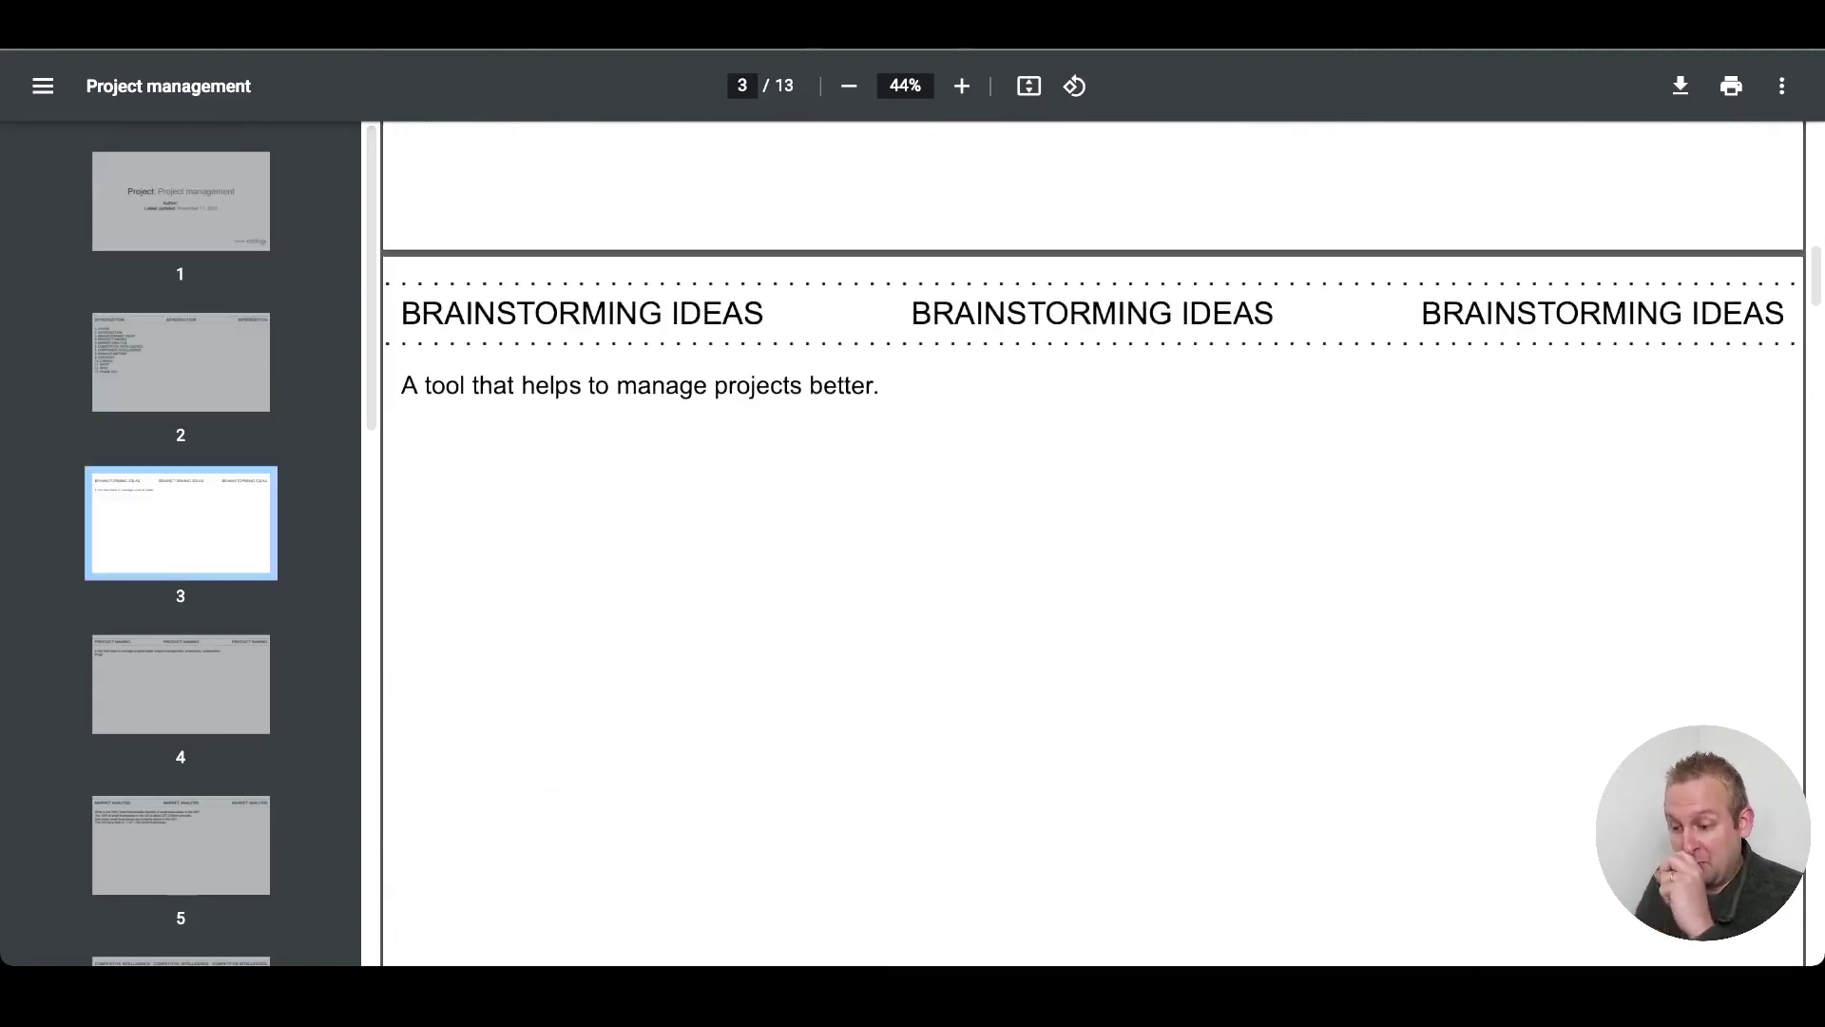
scroll(1094, 542, down, 20)
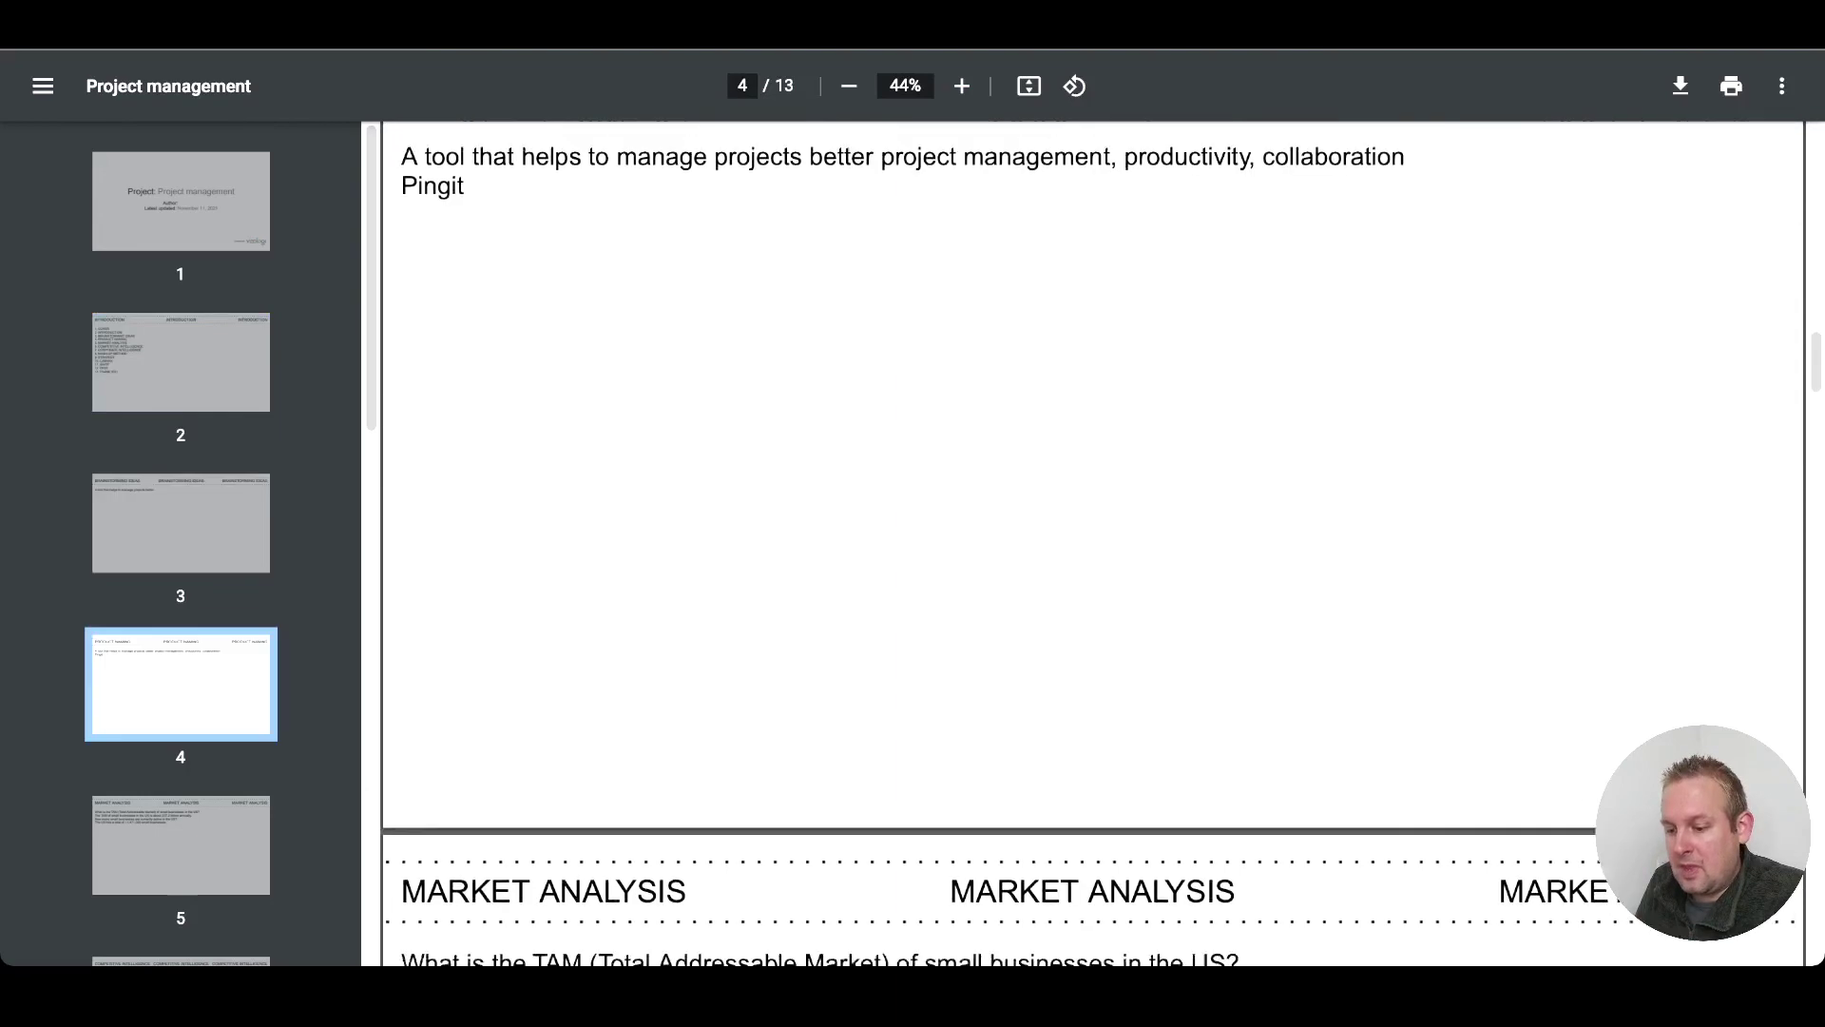
scroll(1093, 542, down, 20)
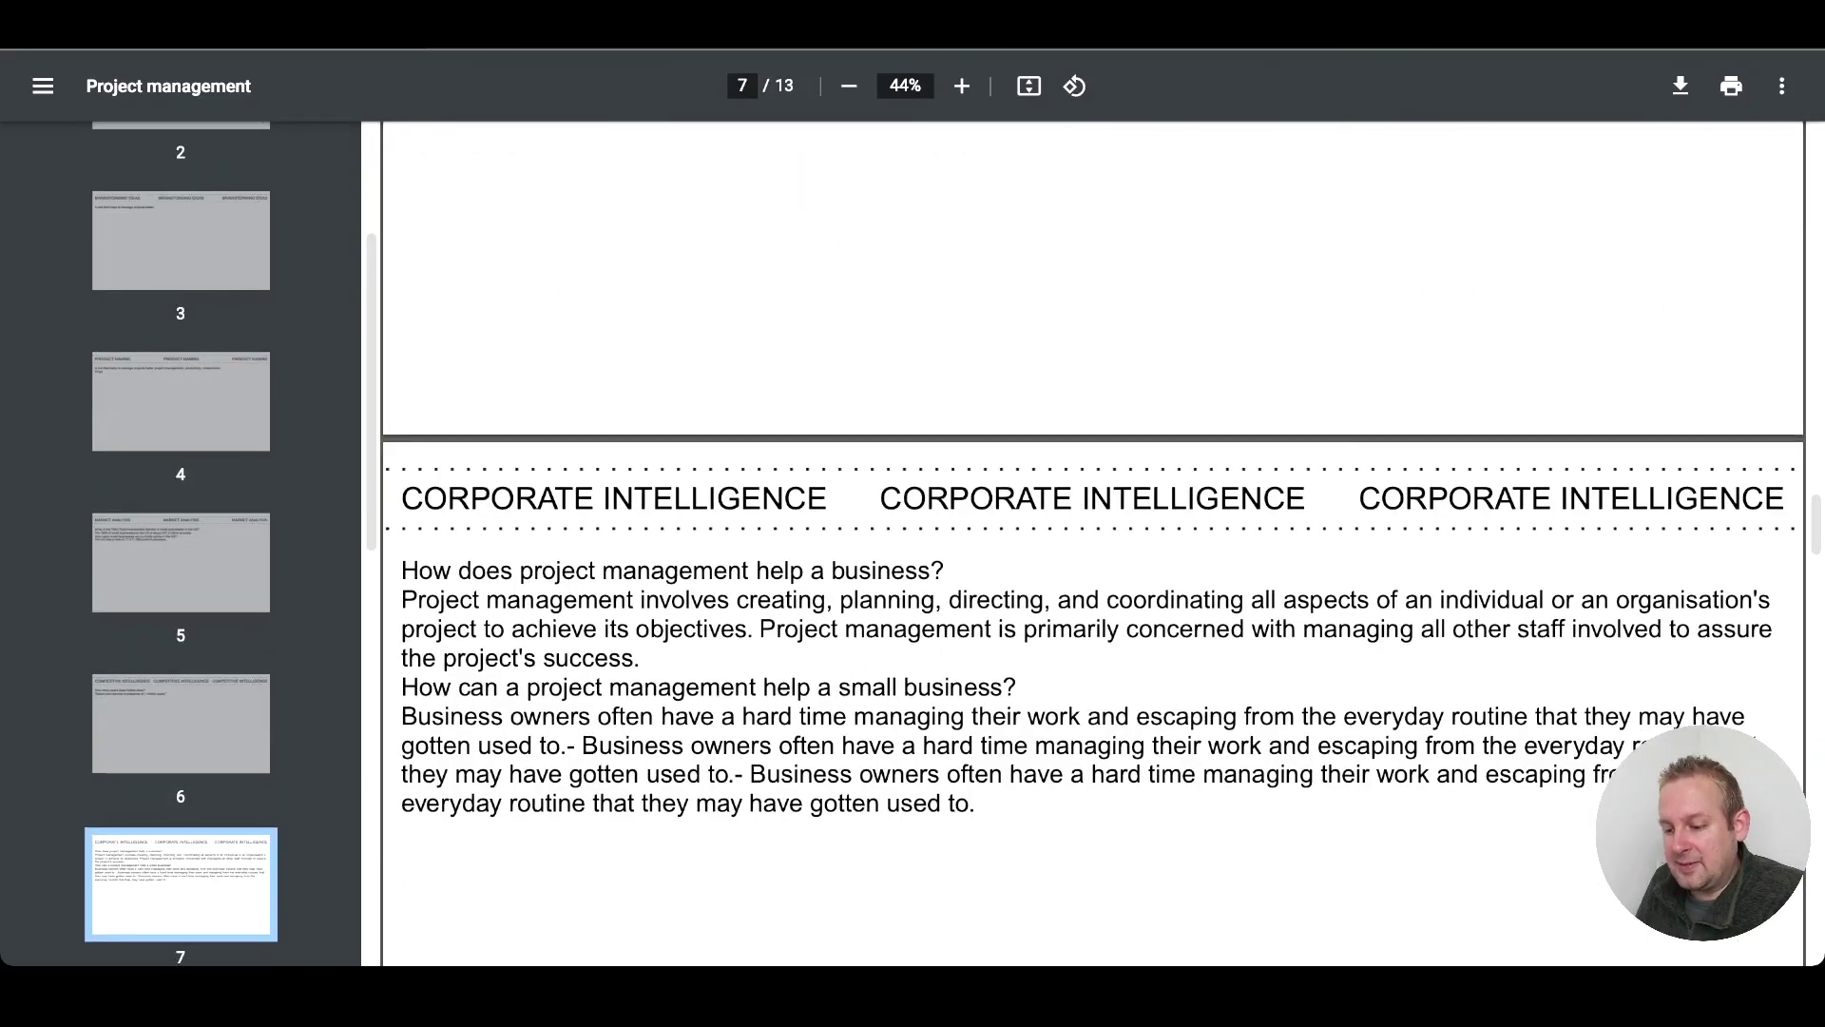
scroll(1093, 542, down, 5)
scroll(1093, 542, up, 9)
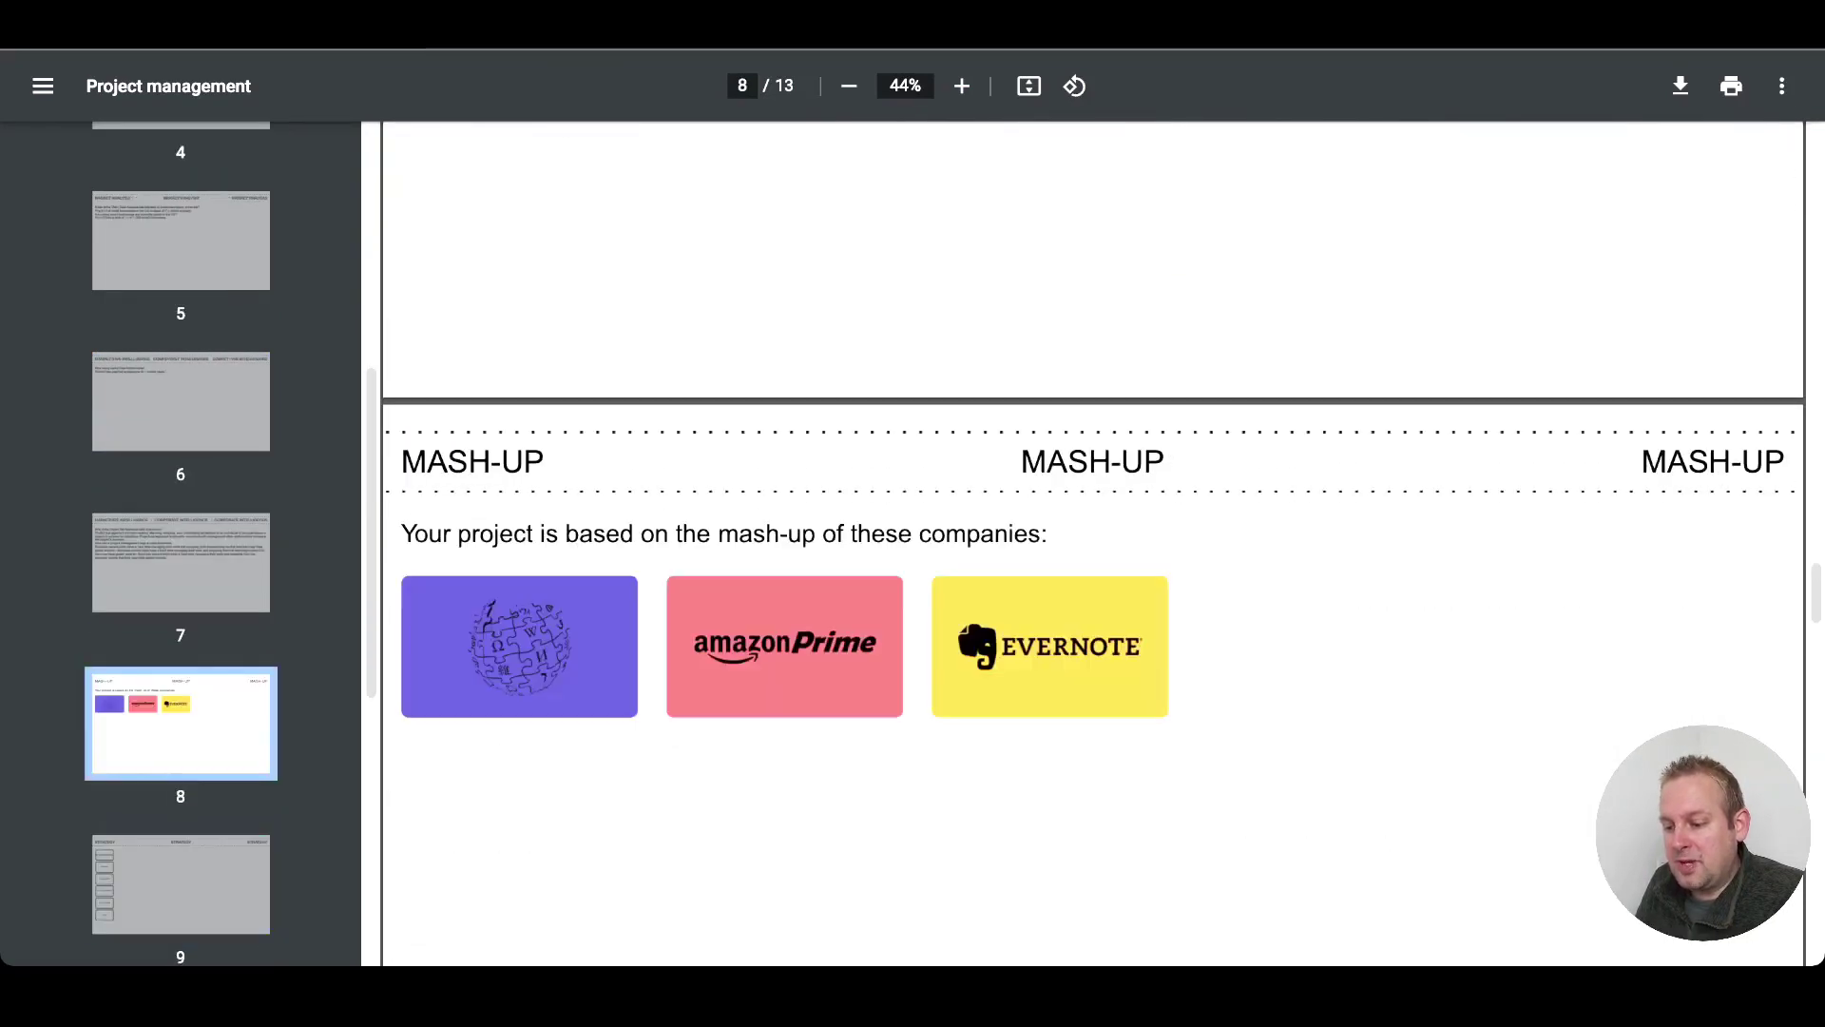
Step: Examine the PDF's canvas, SWOT, PEST and conclusions pages through to the end of the document
scroll(1093, 542, down, 15)
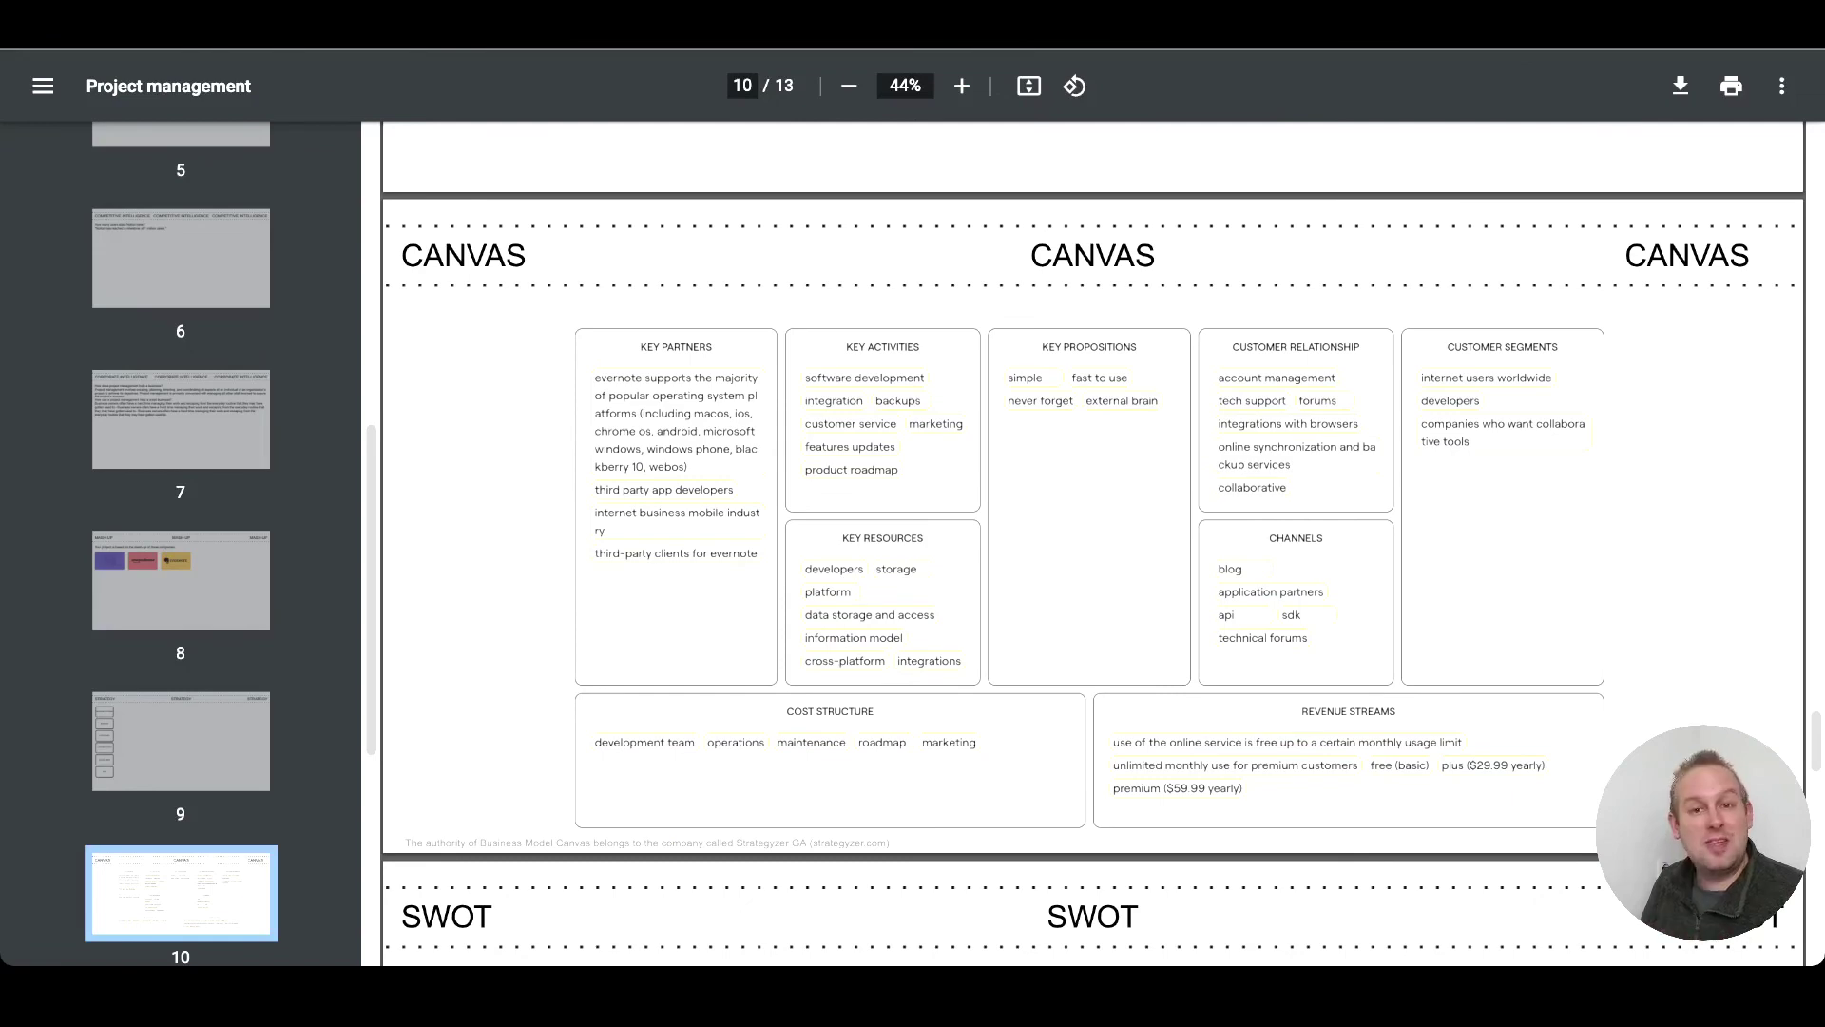
scroll(1094, 541, down, 8)
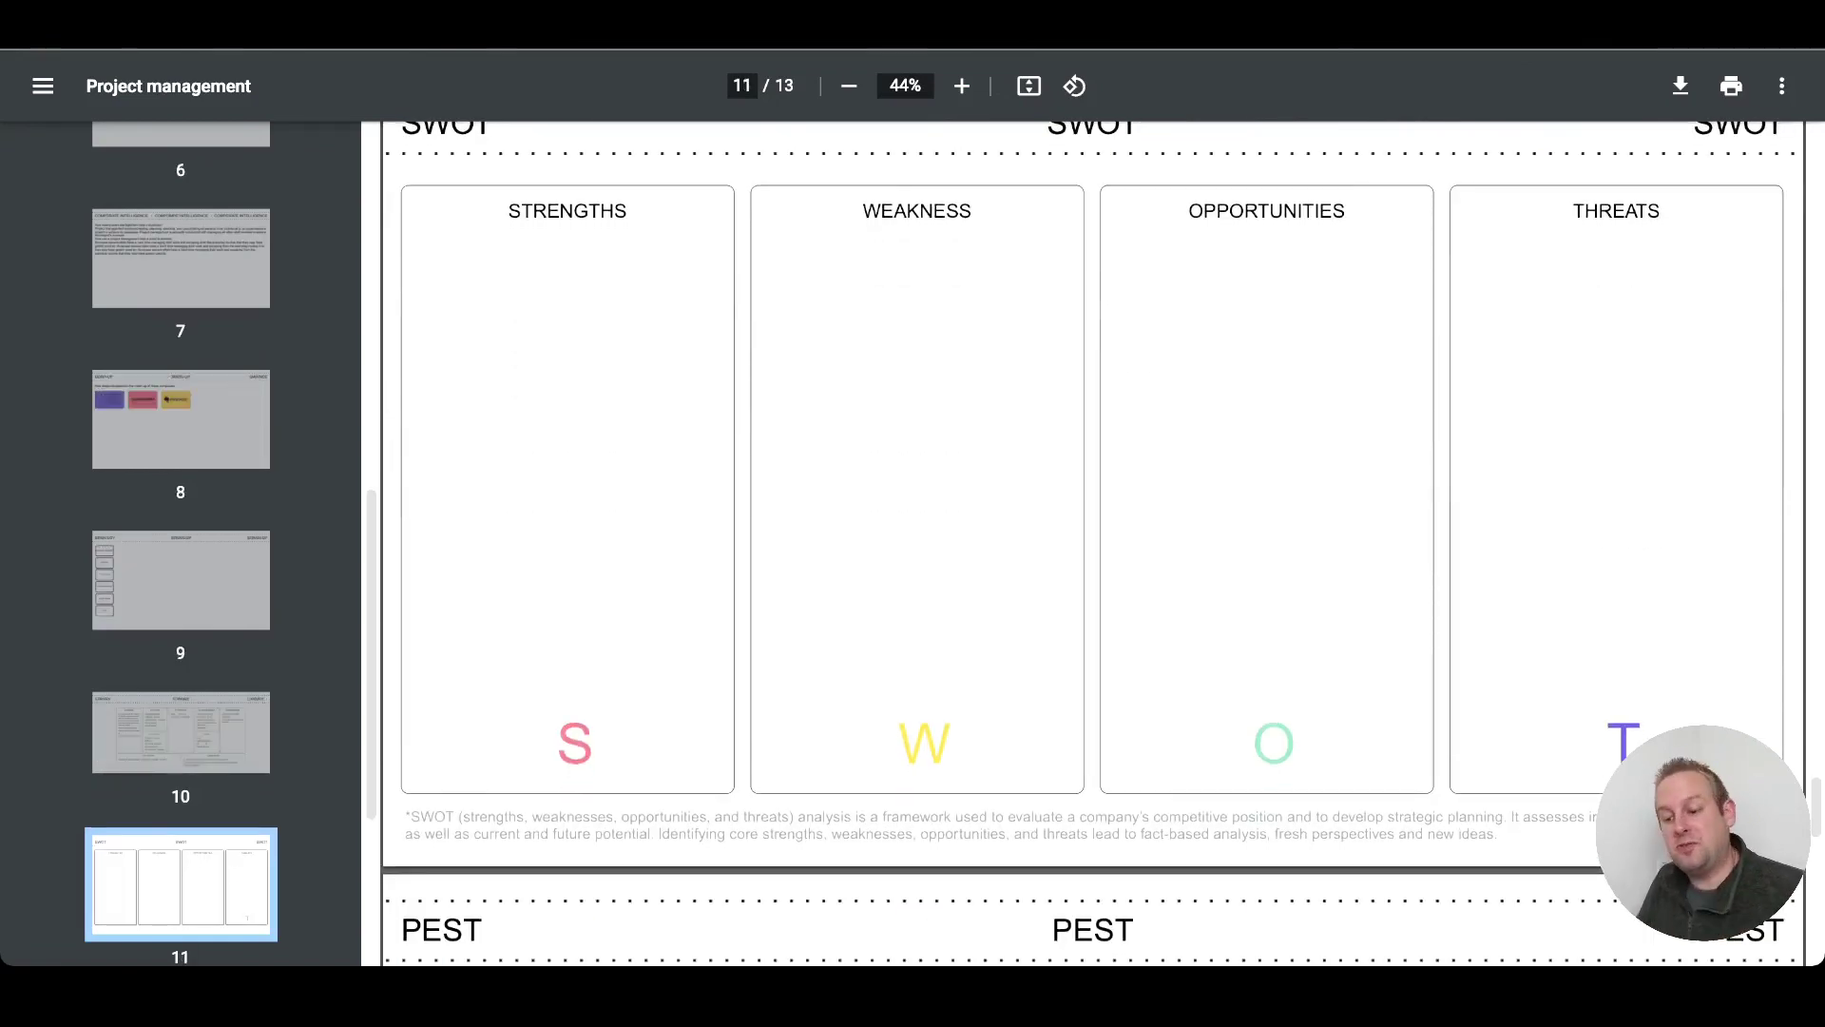
scroll(1093, 542, down, 6)
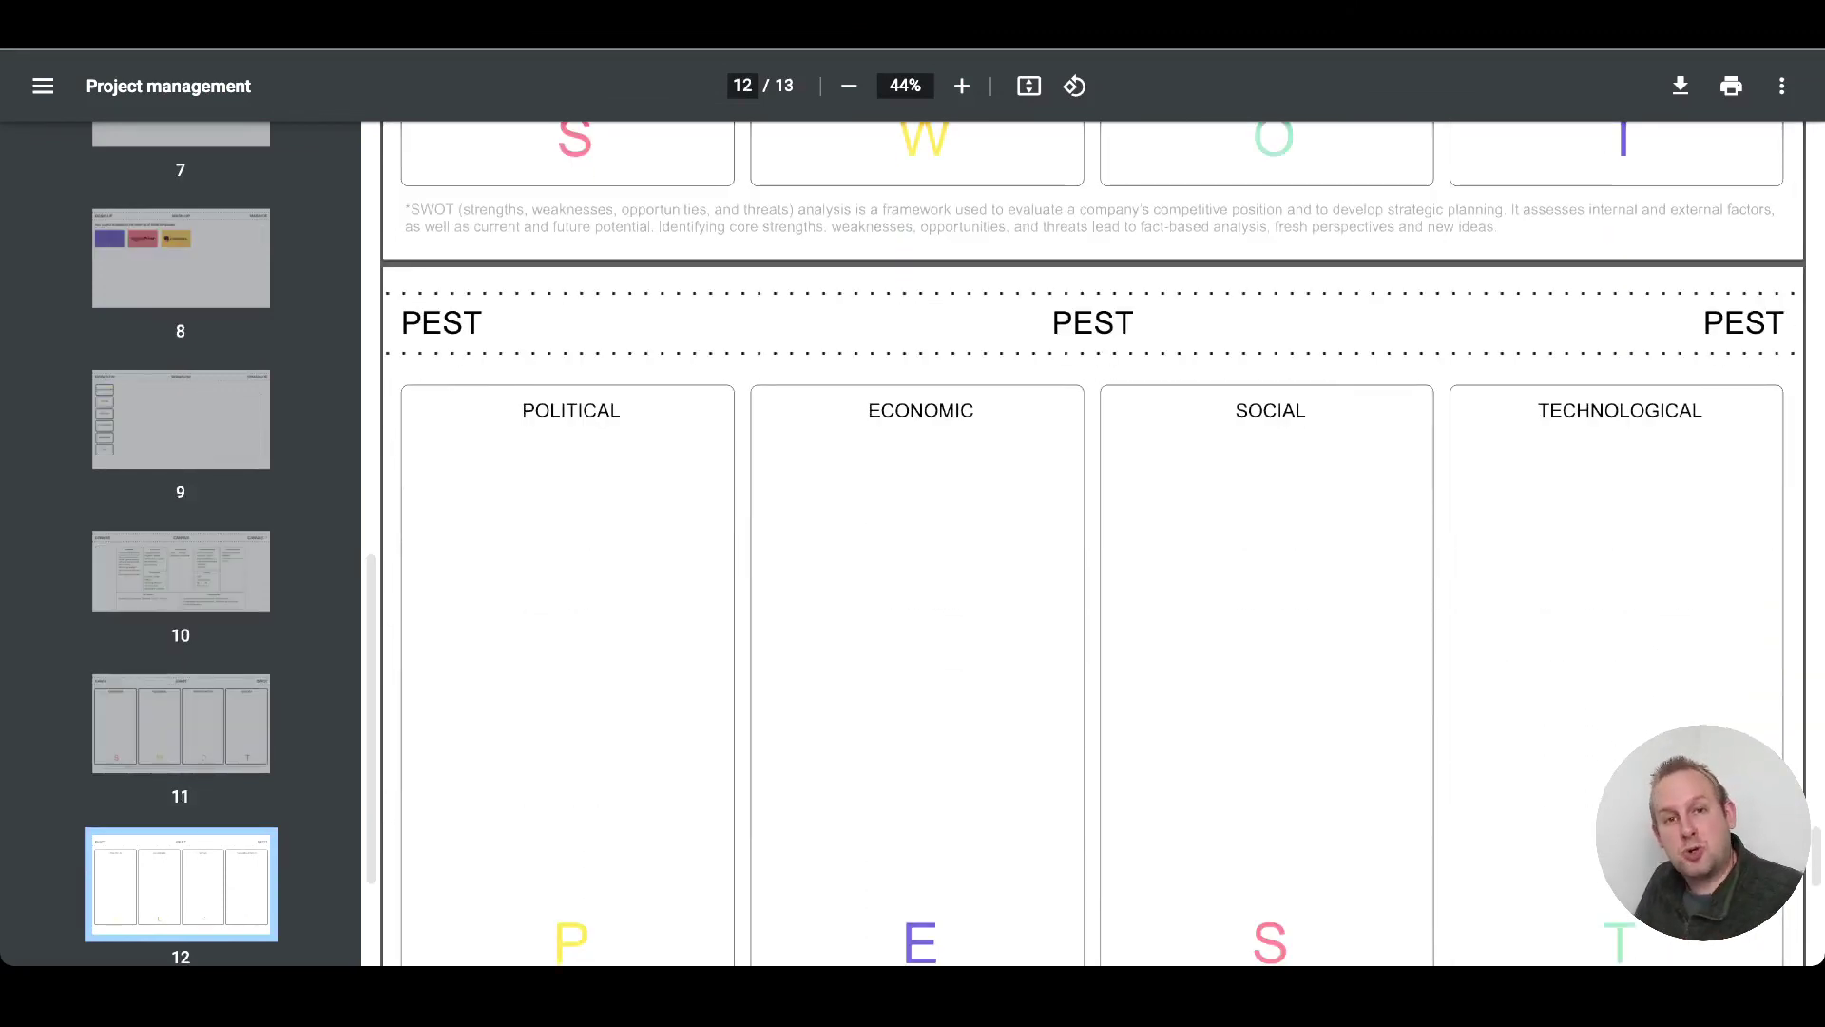
scroll(1093, 542, down, 7)
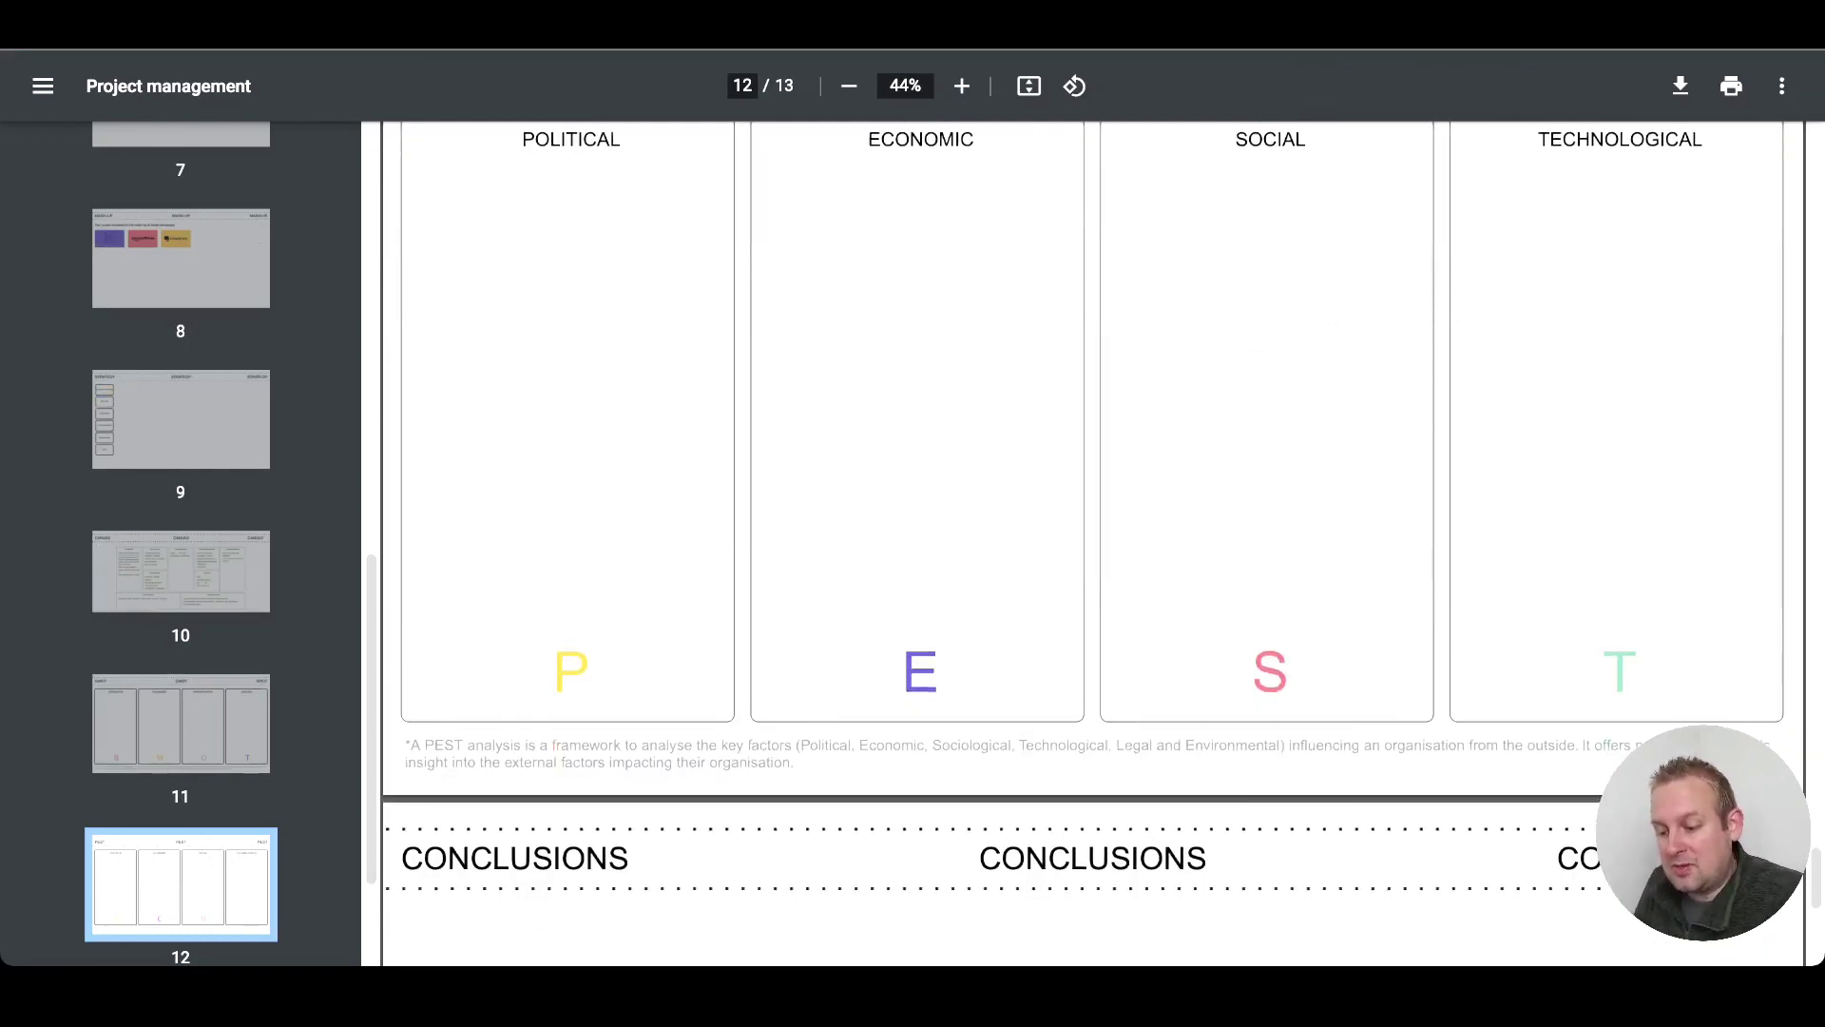
scroll(1093, 542, down, 2)
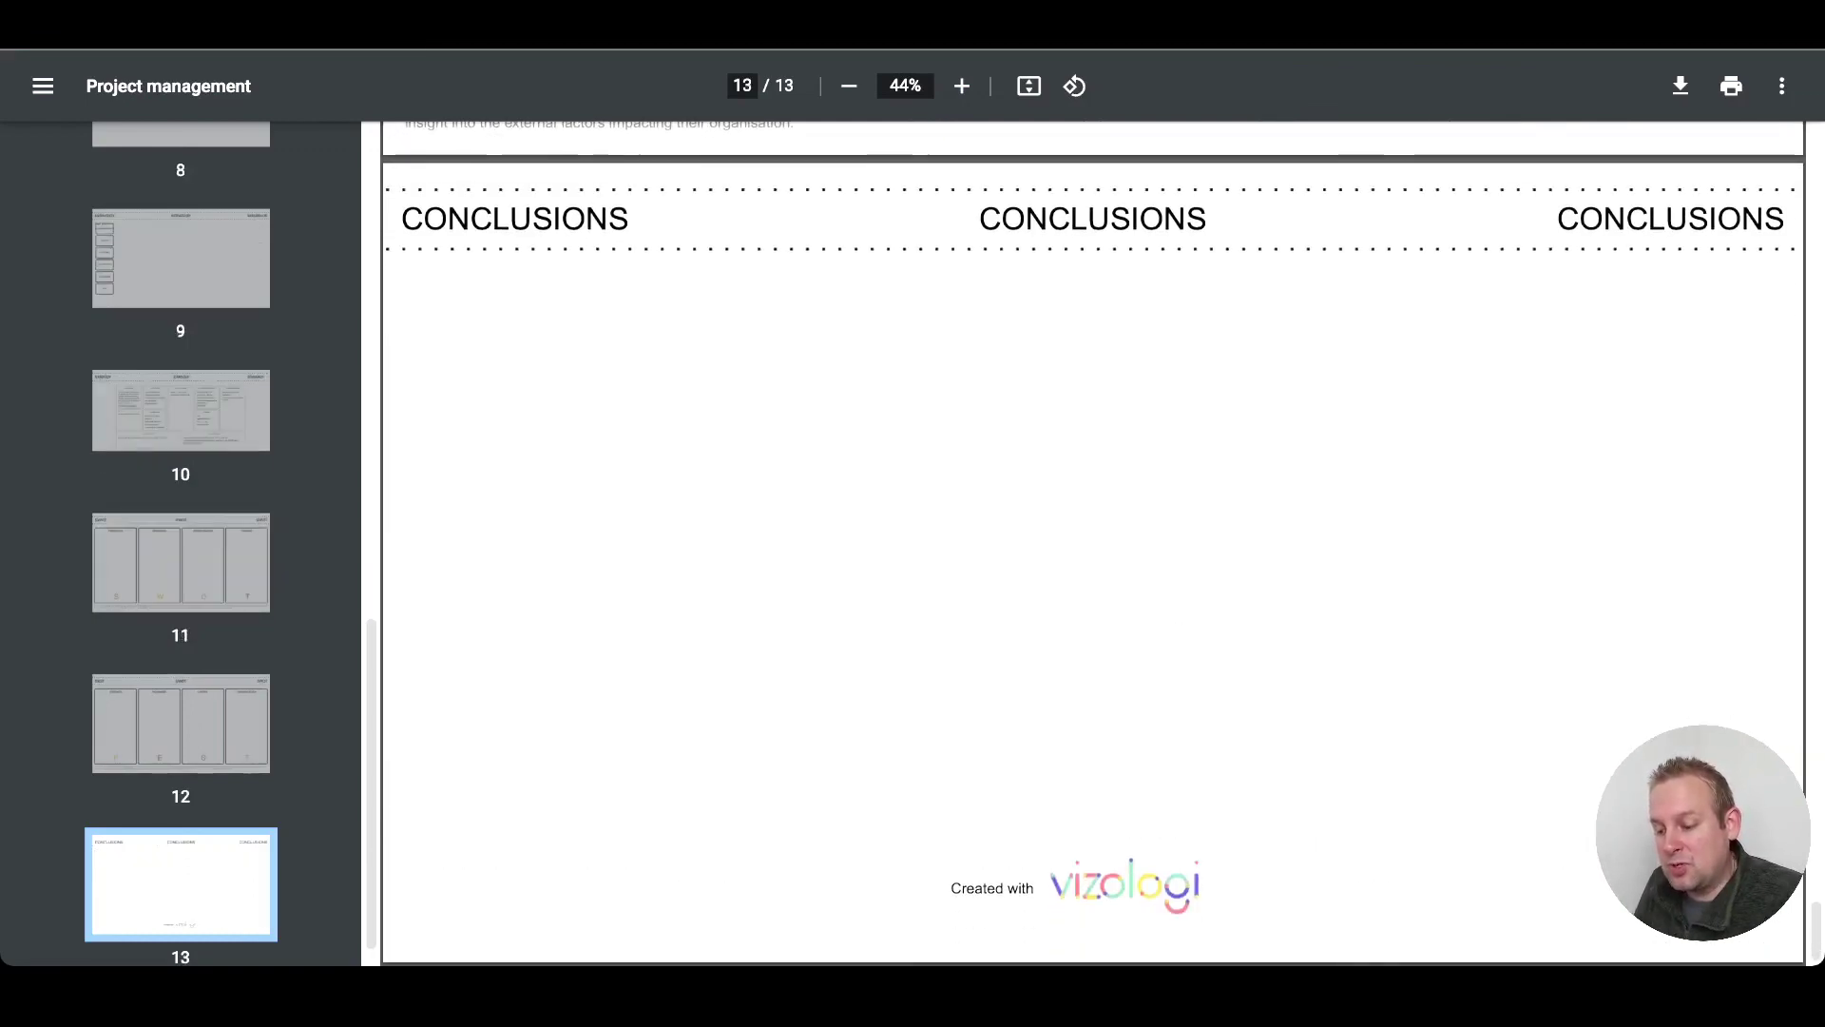